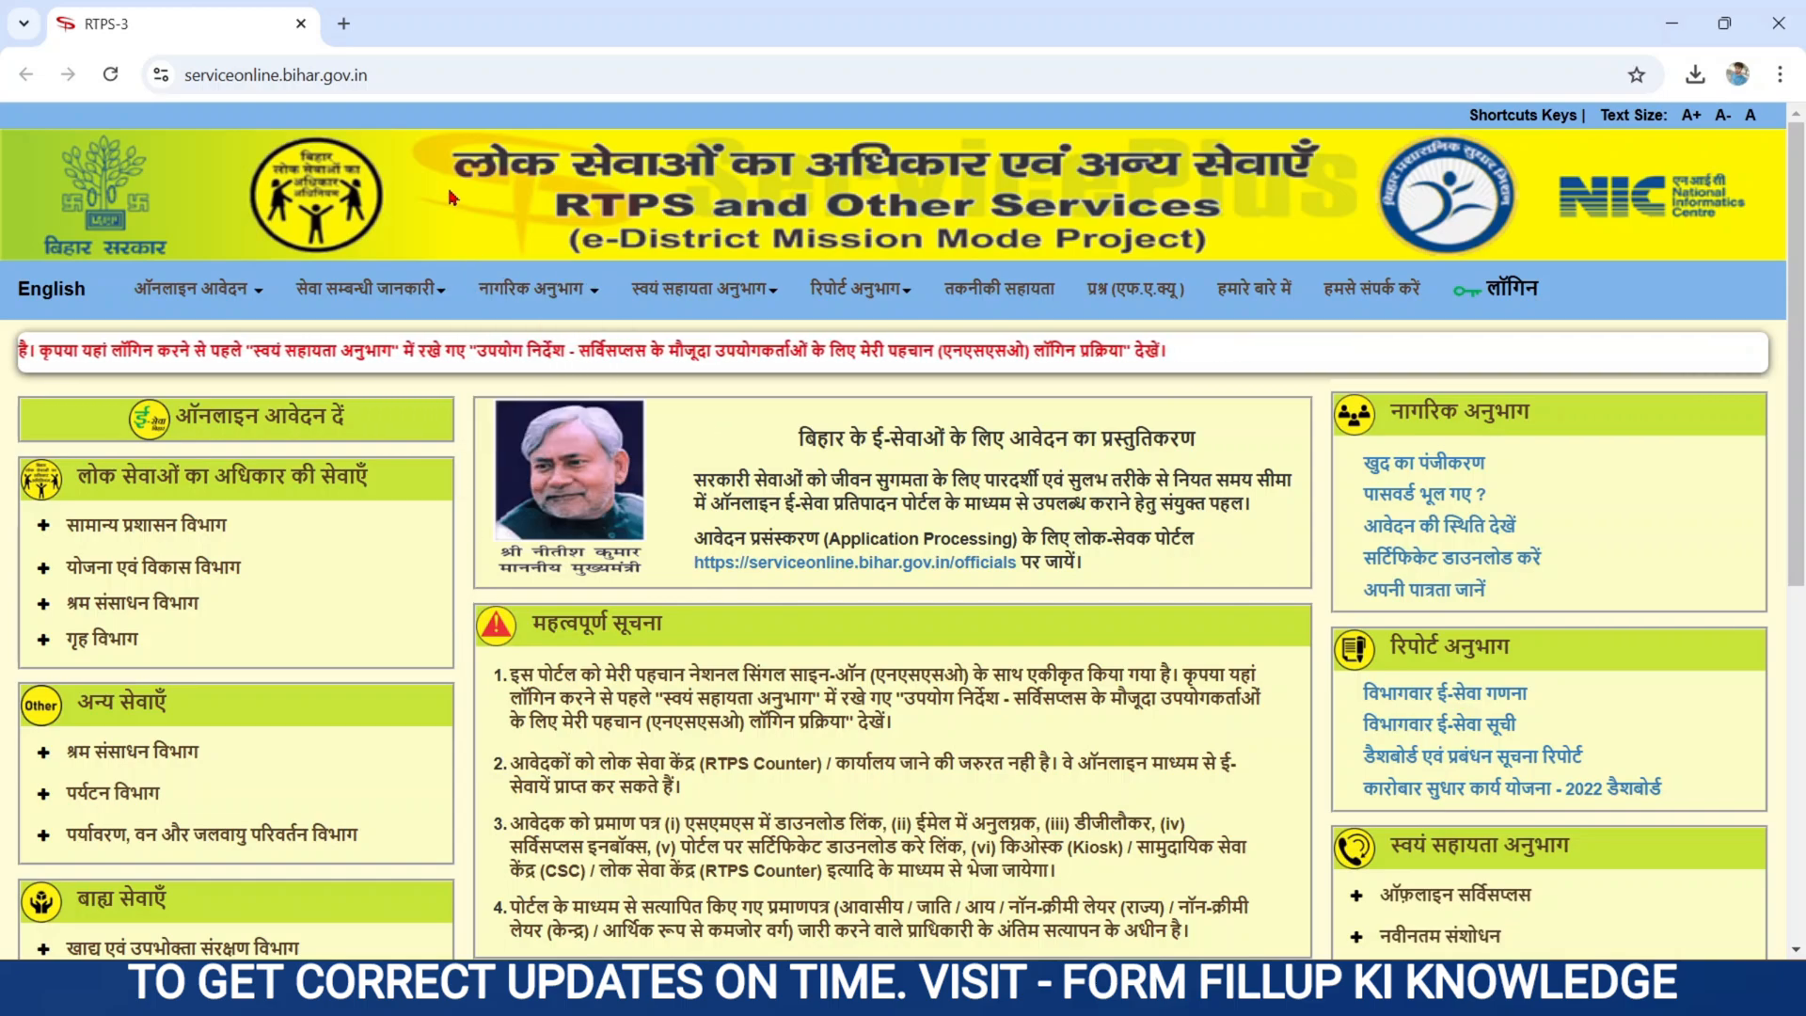
# - Search Google for rtps, open the RTPS-3 portal in a new tab and close the older tab
pyautogui.click(346, 26)
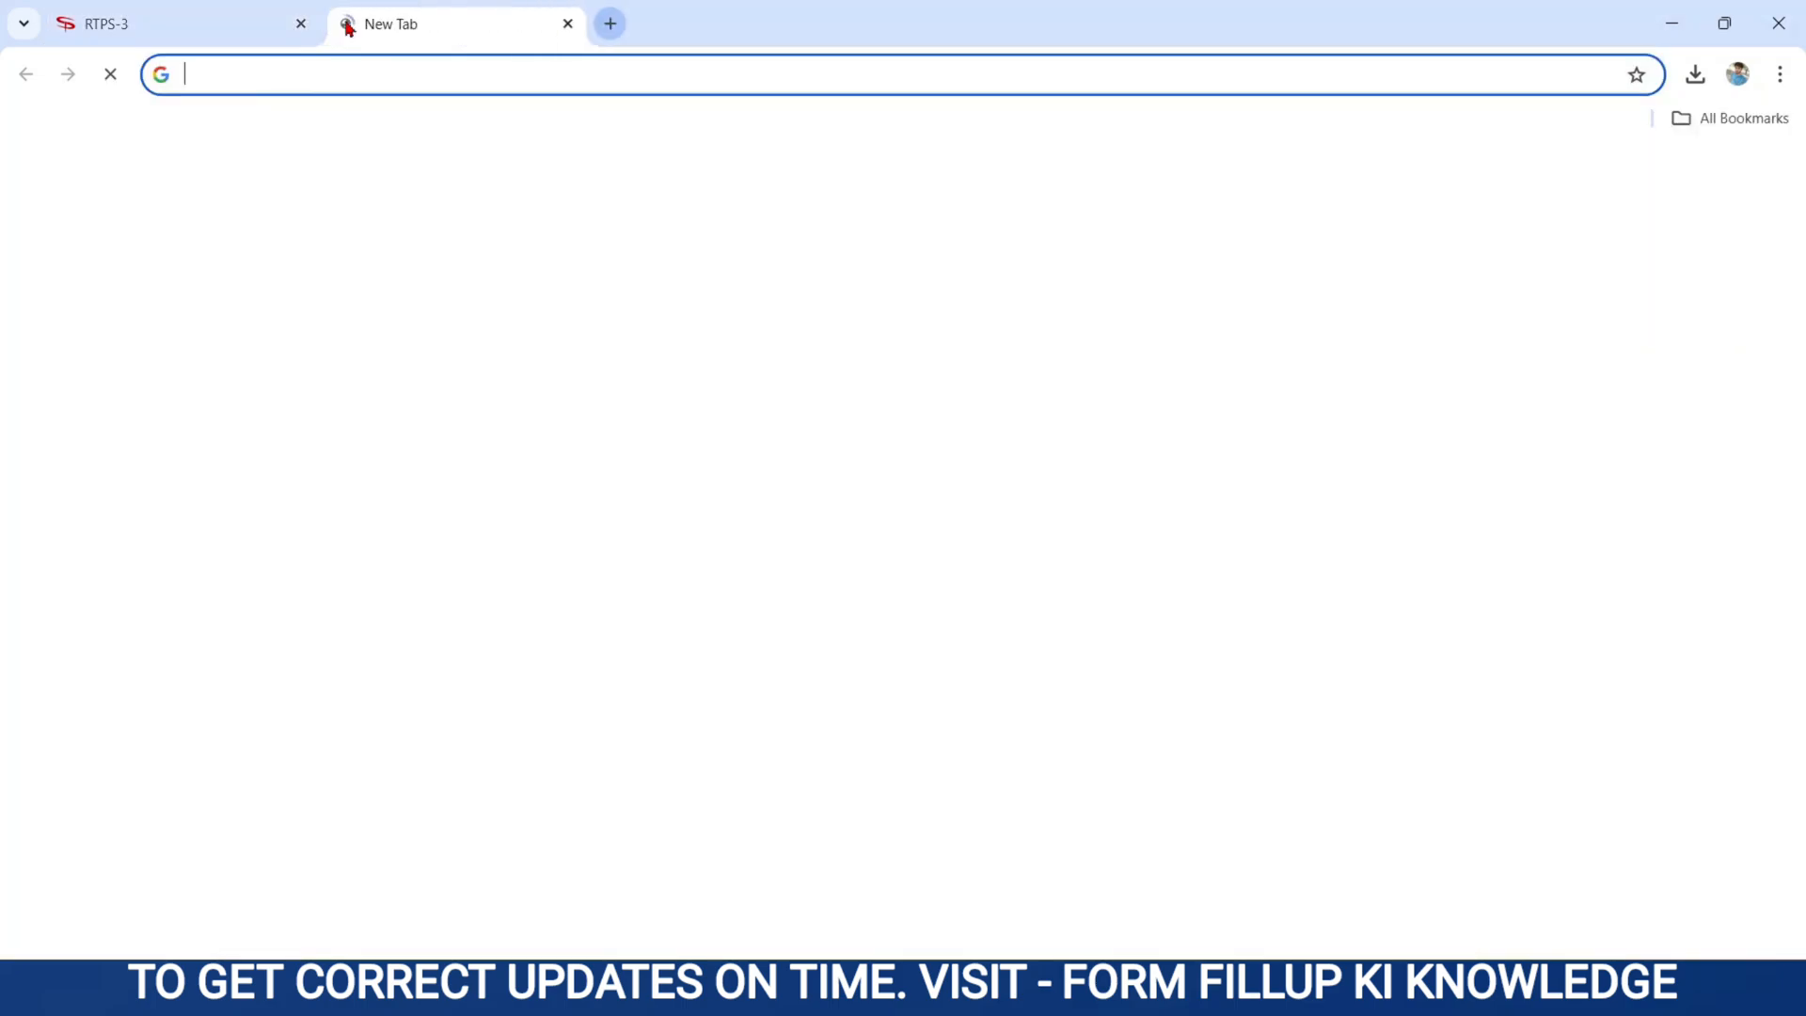
pyautogui.click(581, 468)
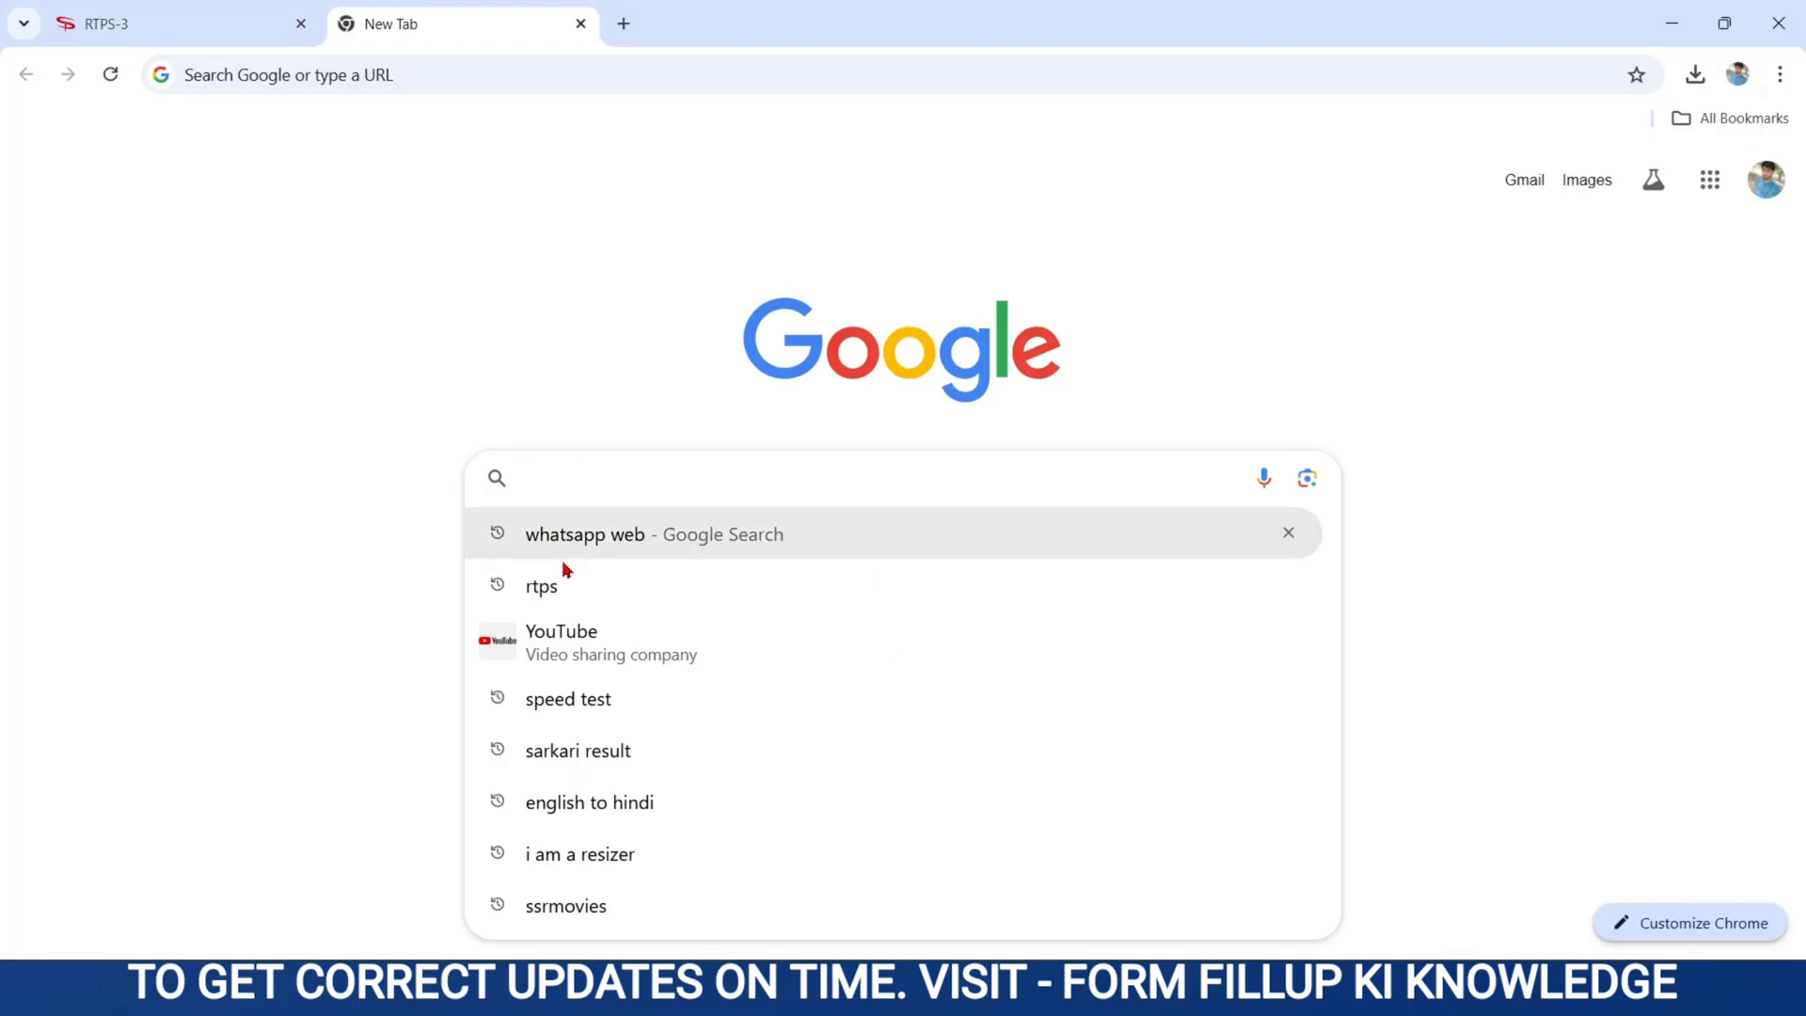
pyautogui.click(538, 583)
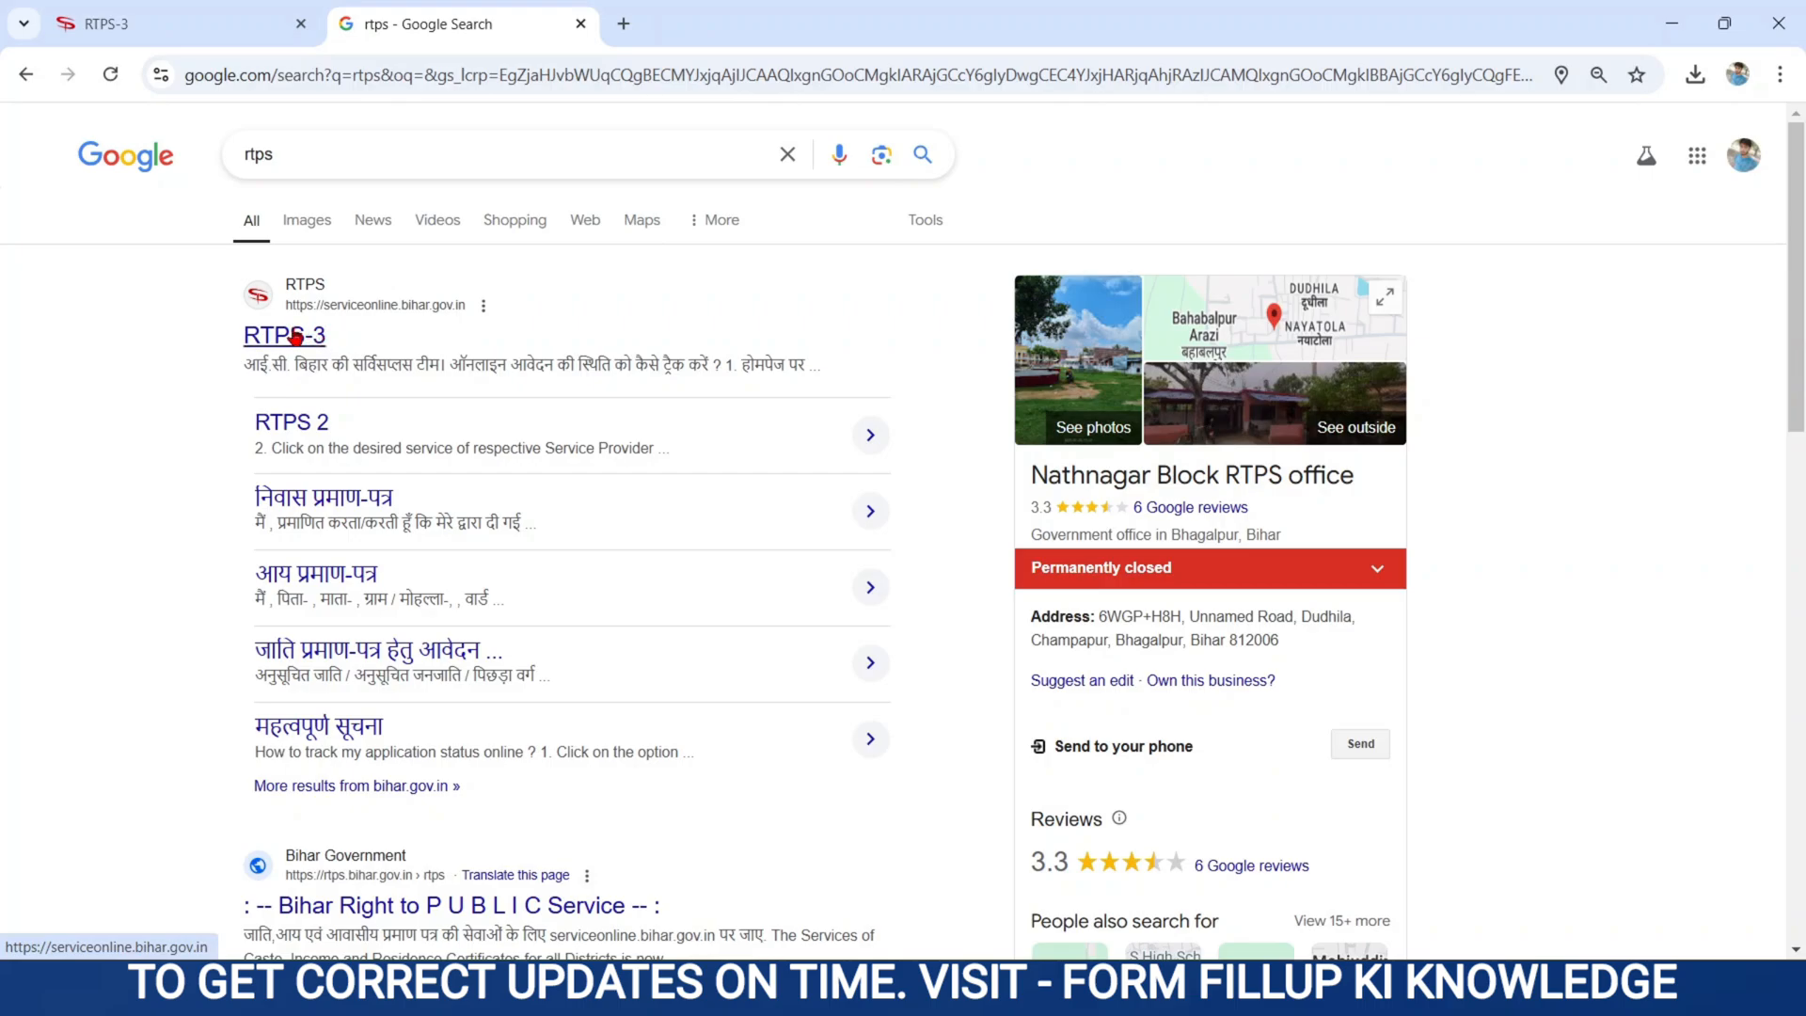
pyautogui.click(296, 337)
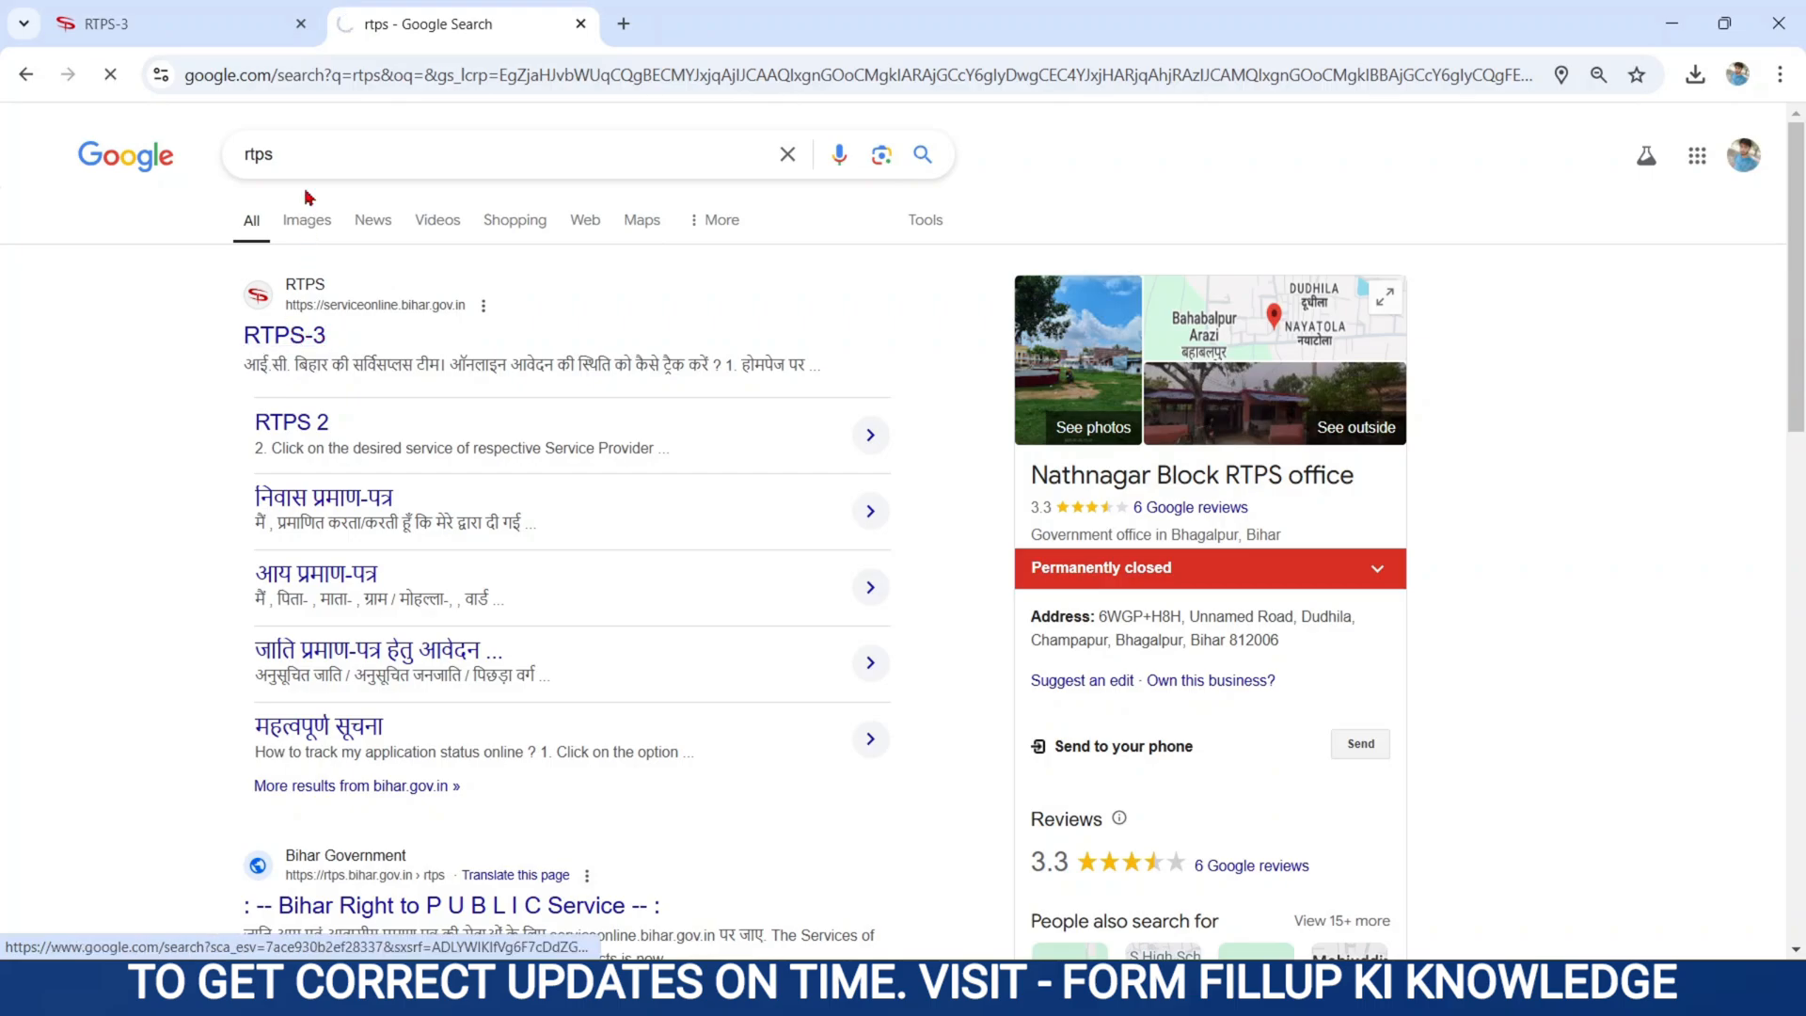
pyautogui.click(301, 24)
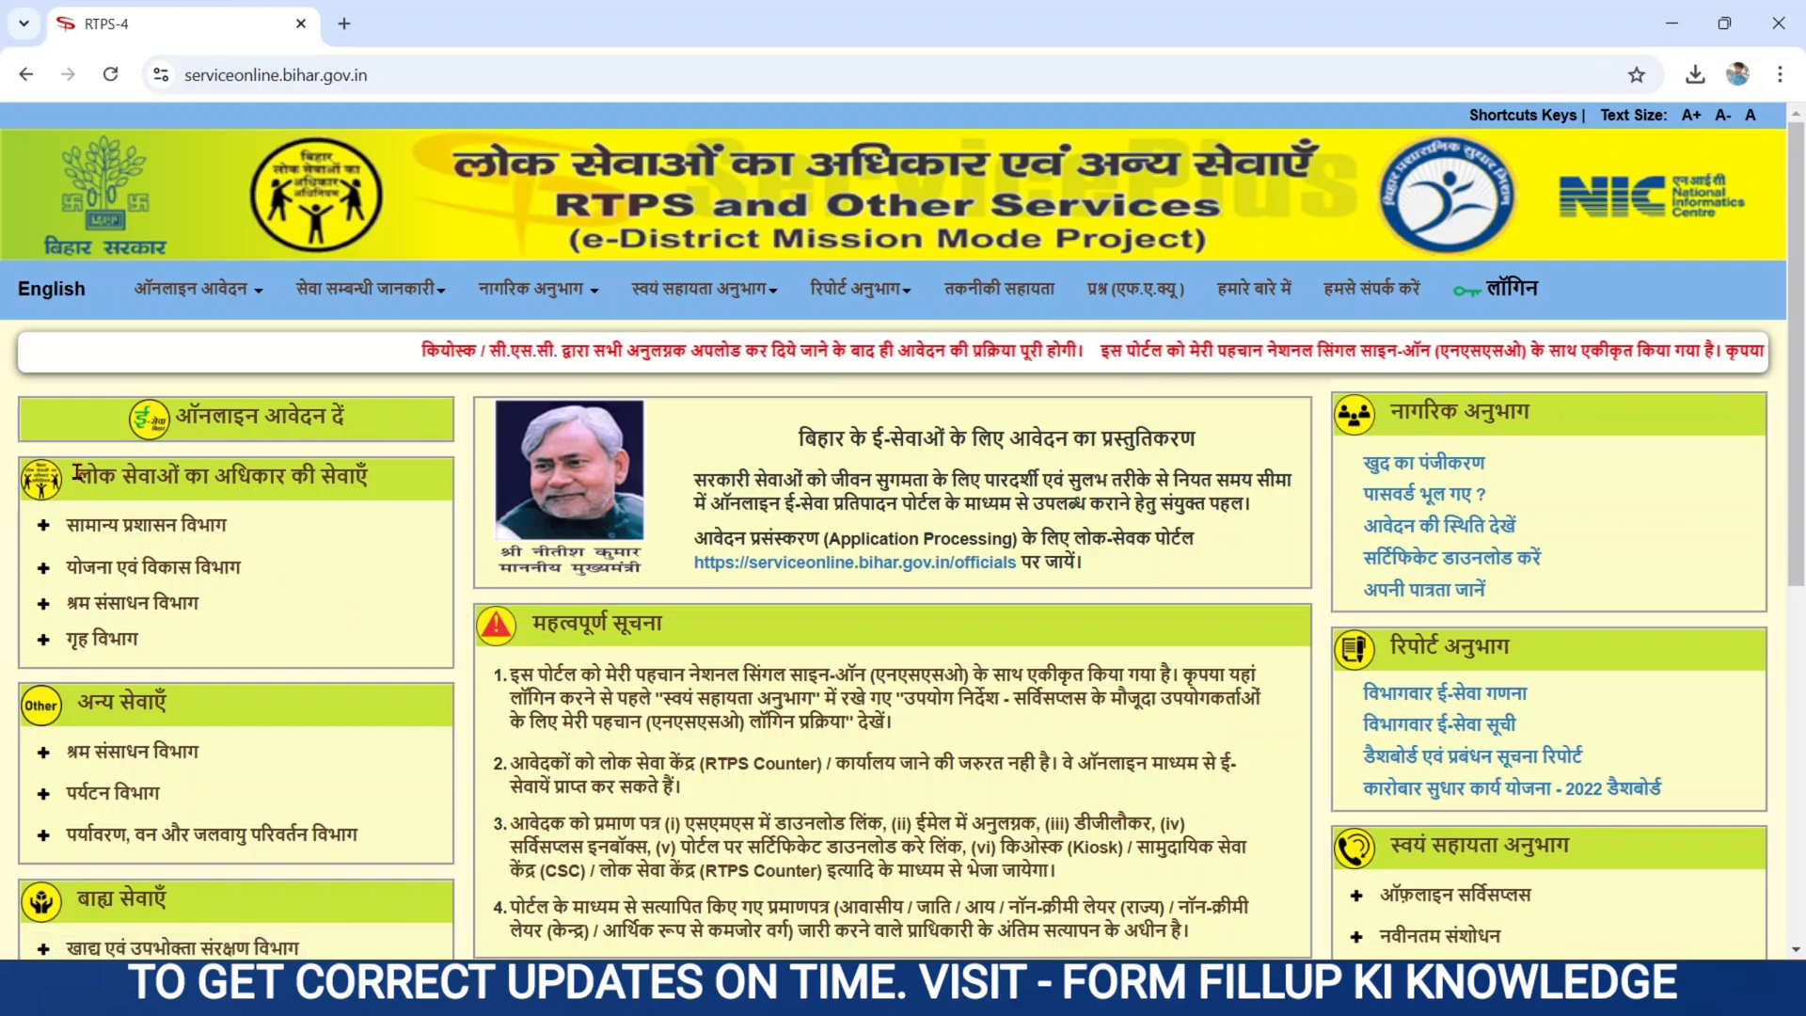
# - Expand सामान्य प्रशासन विभाग, then गृह विभाग, in the services panel to show the आचरण प्रमाण-पत्र link
pyautogui.moveTo(78, 473); pyautogui.dragTo(406, 457)
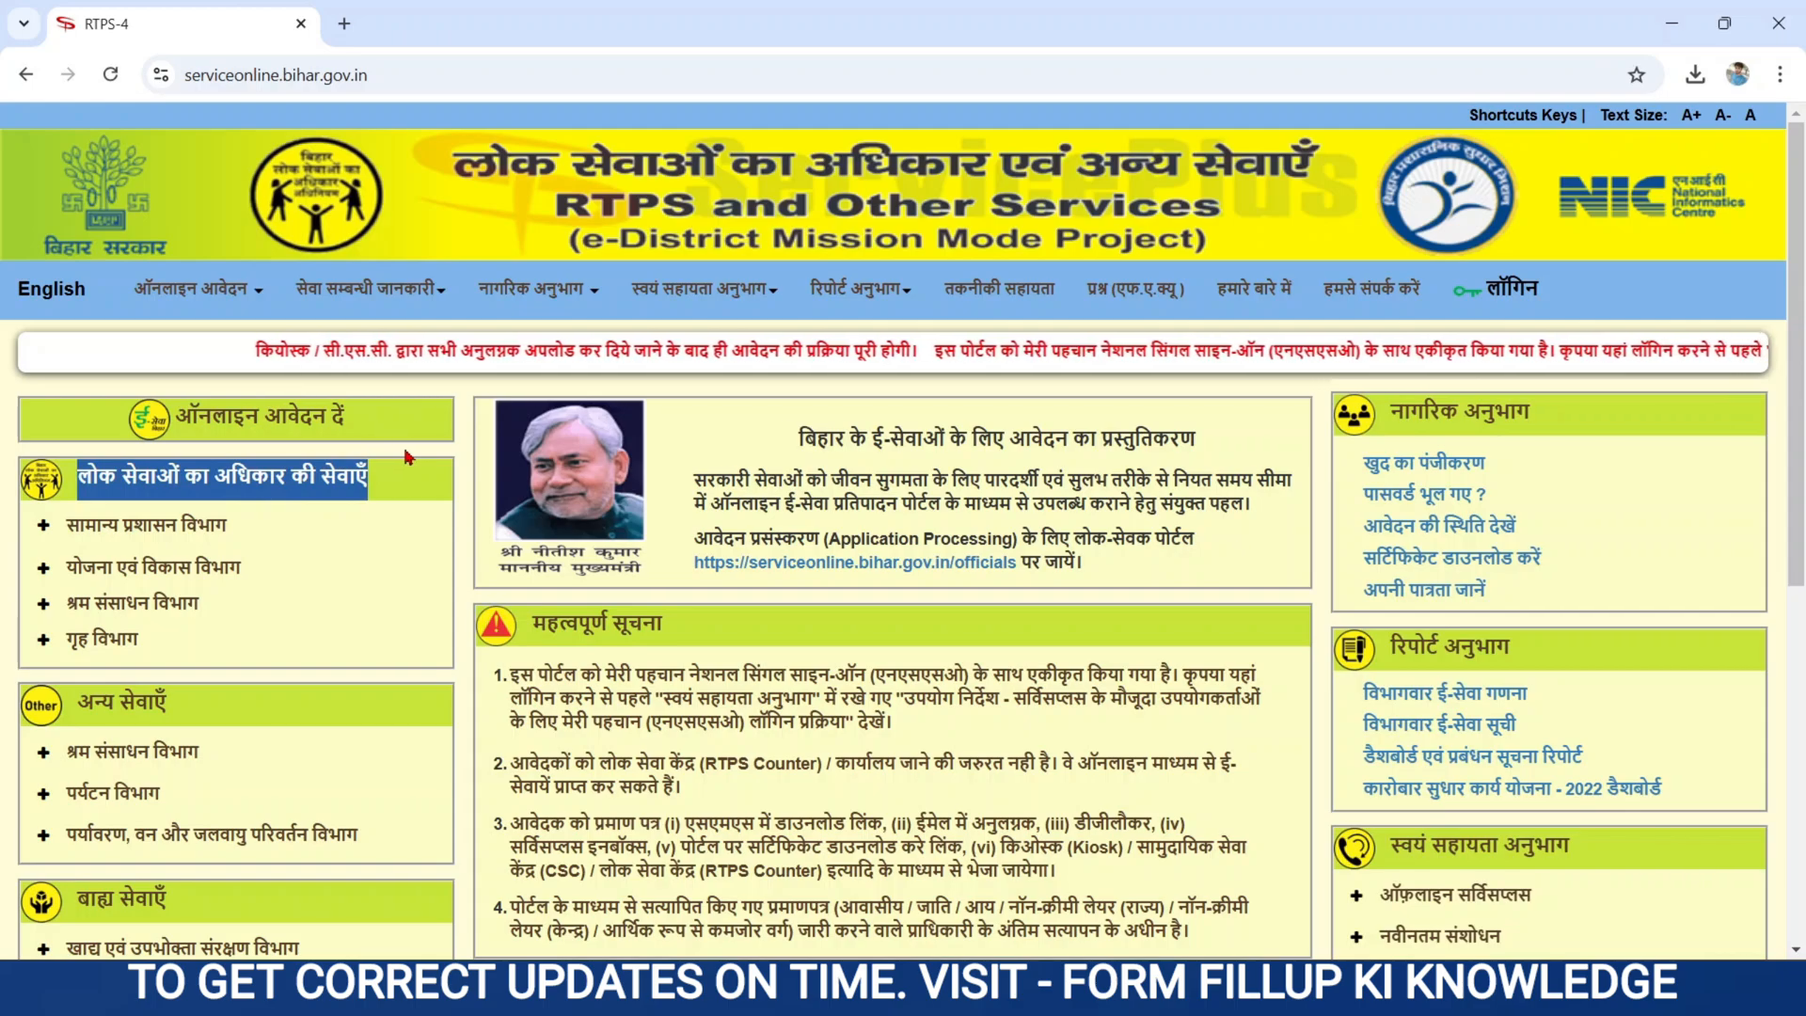
pyautogui.moveTo(174, 414); pyautogui.dragTo(350, 414)
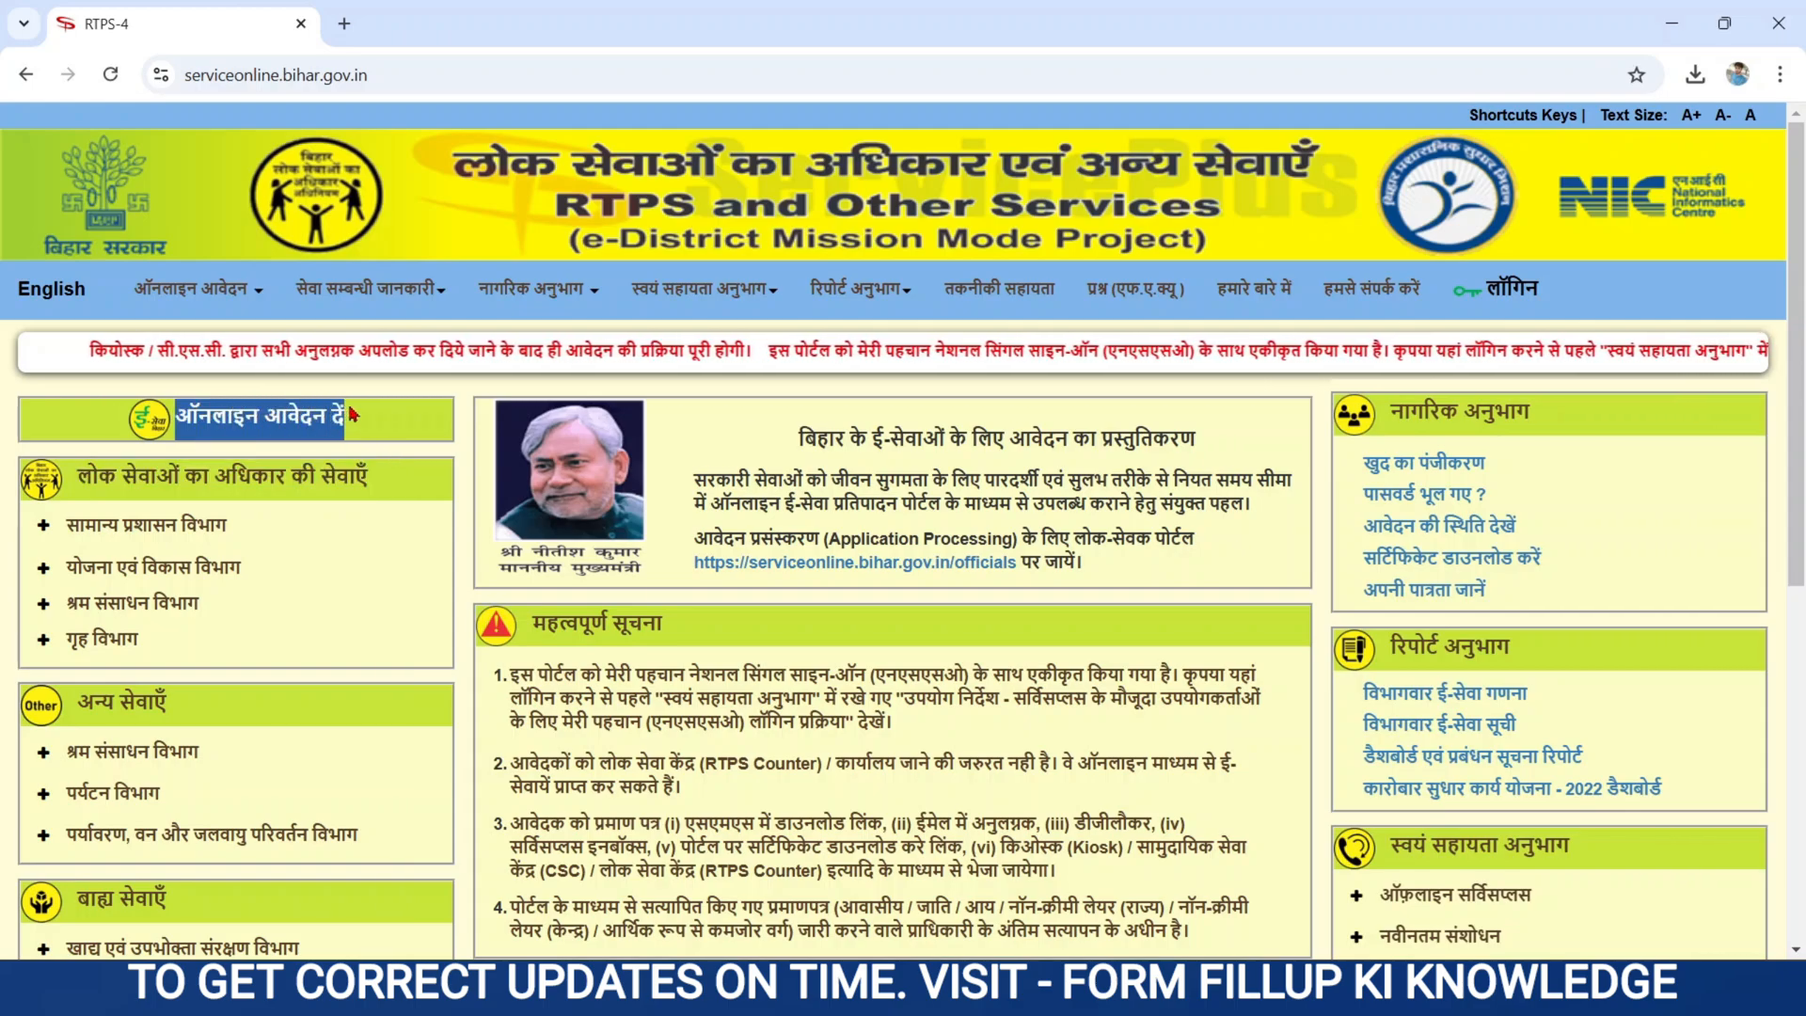
pyautogui.click(121, 532)
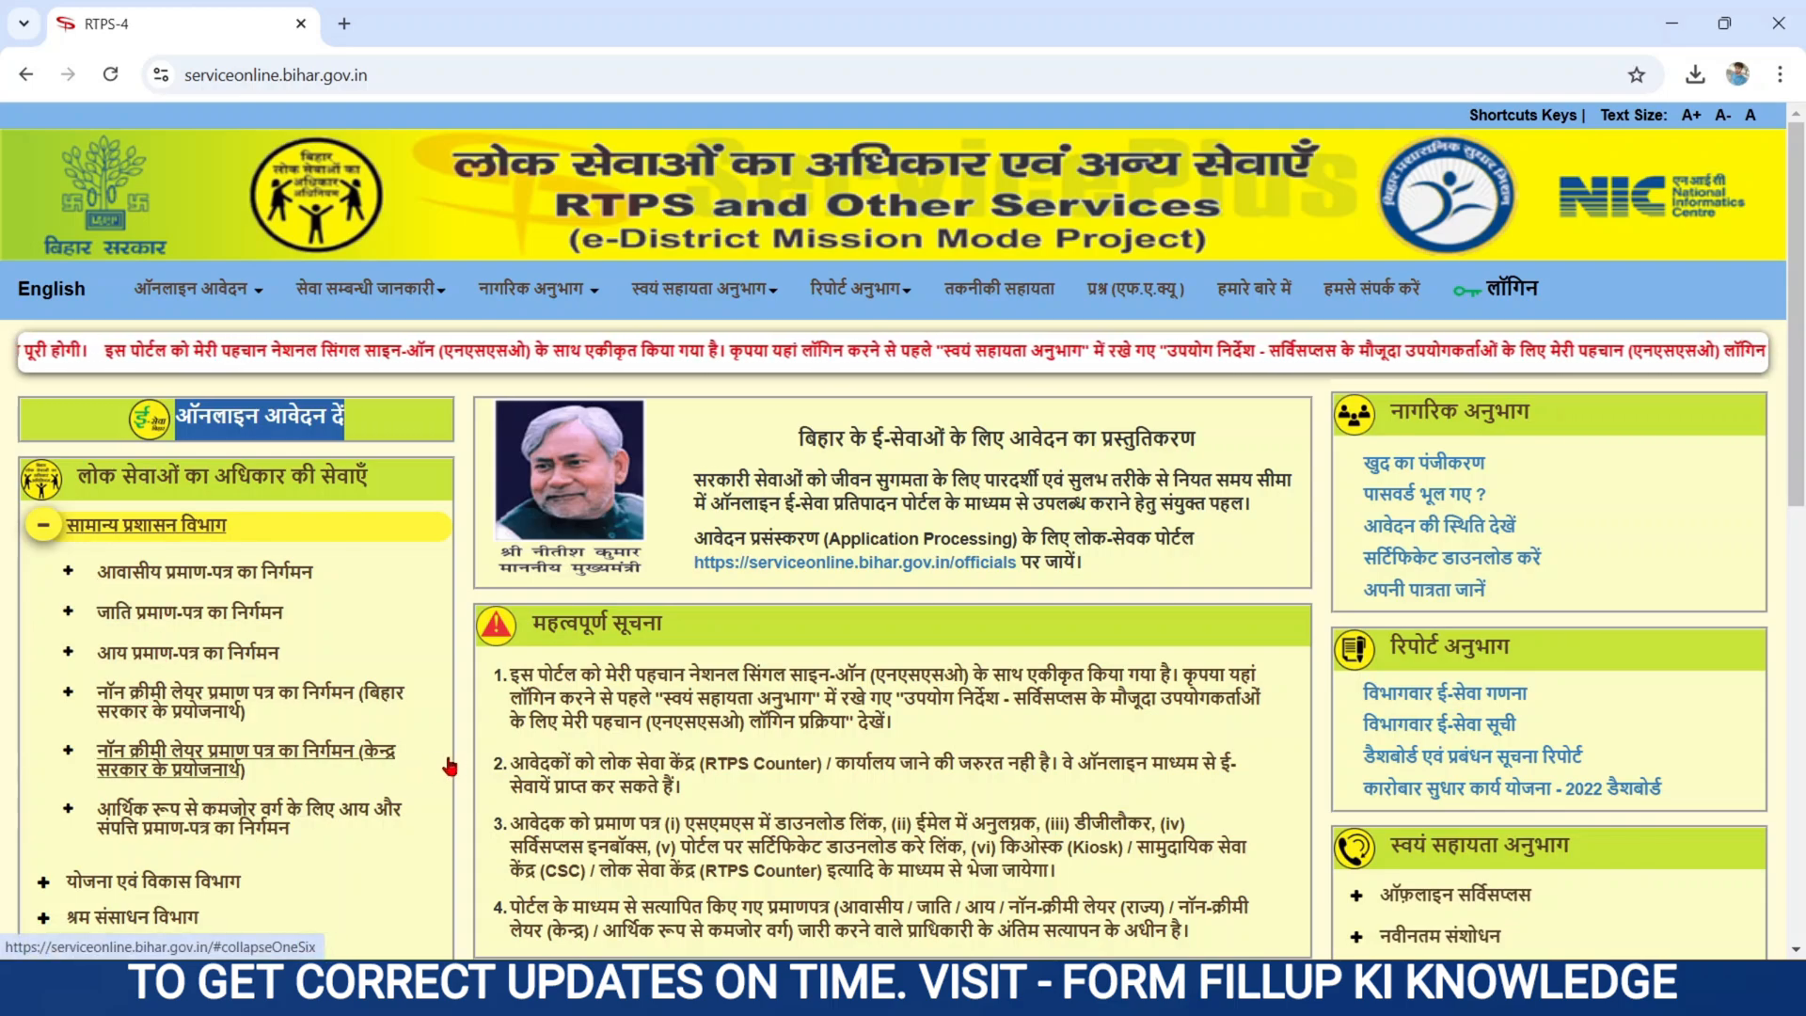
pyautogui.scroll(-2, 456, 767)
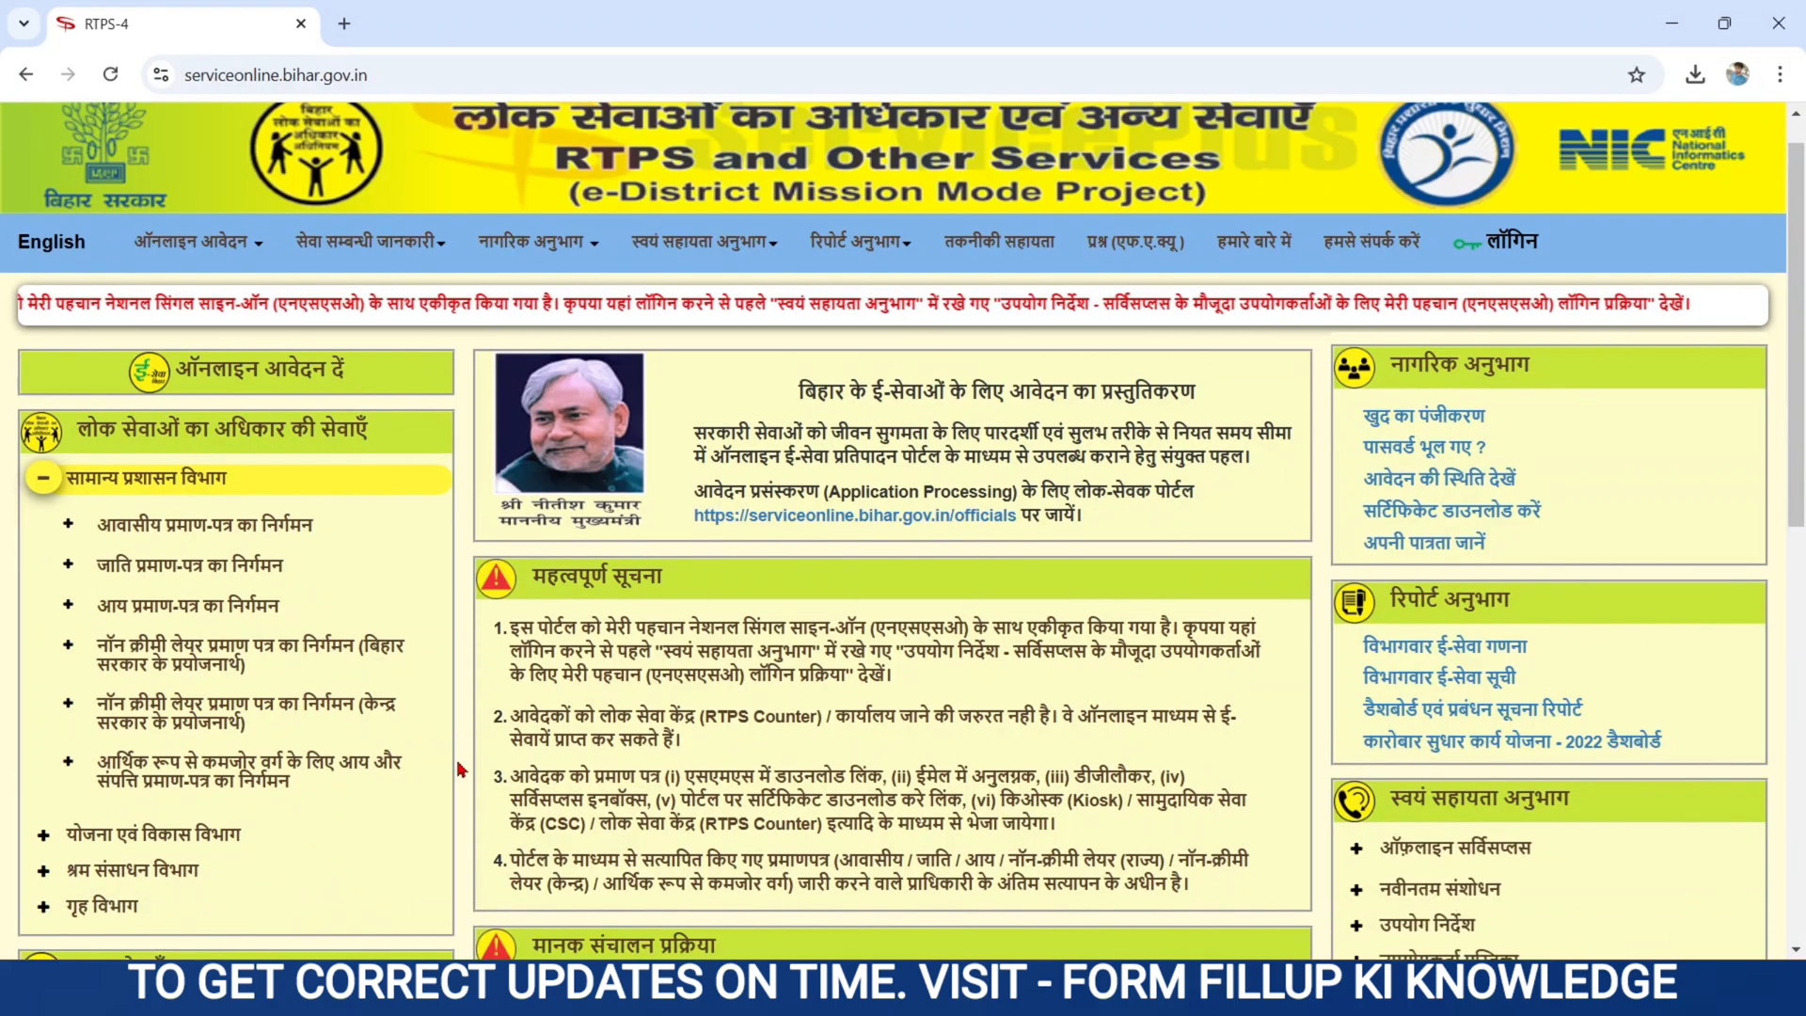
pyautogui.scroll(-5, 460, 770)
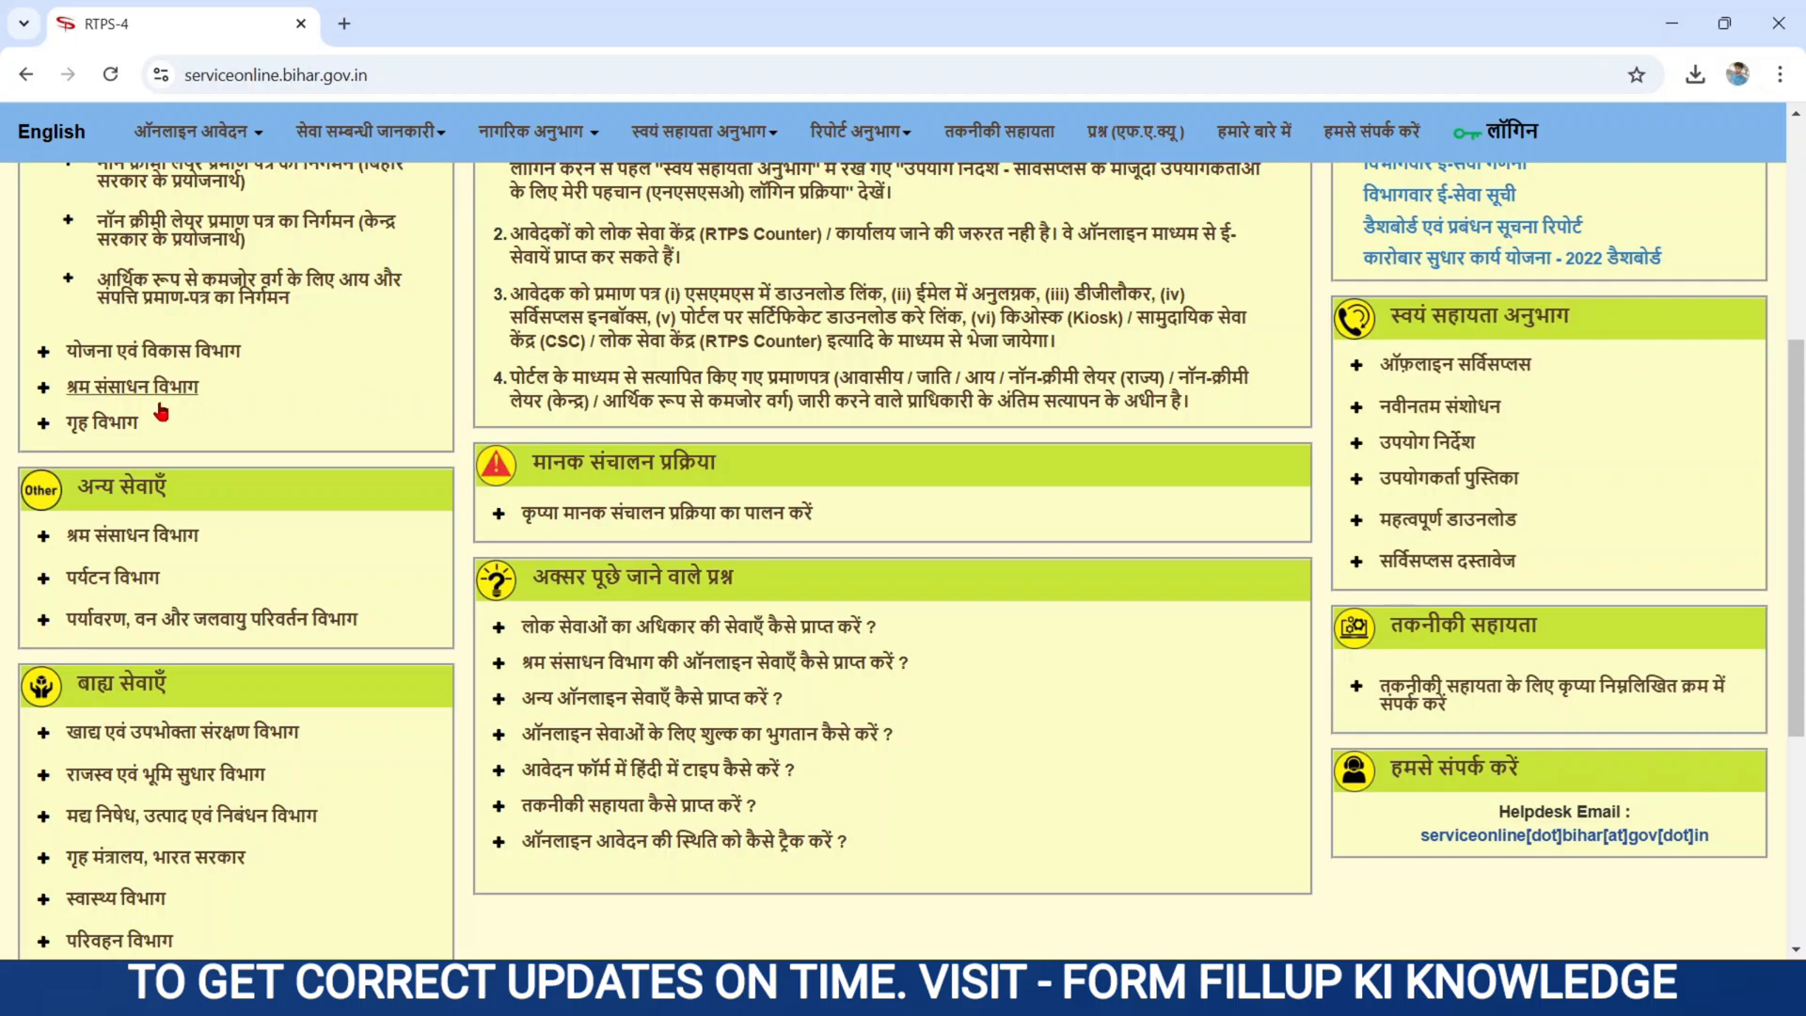
pyautogui.click(101, 420)
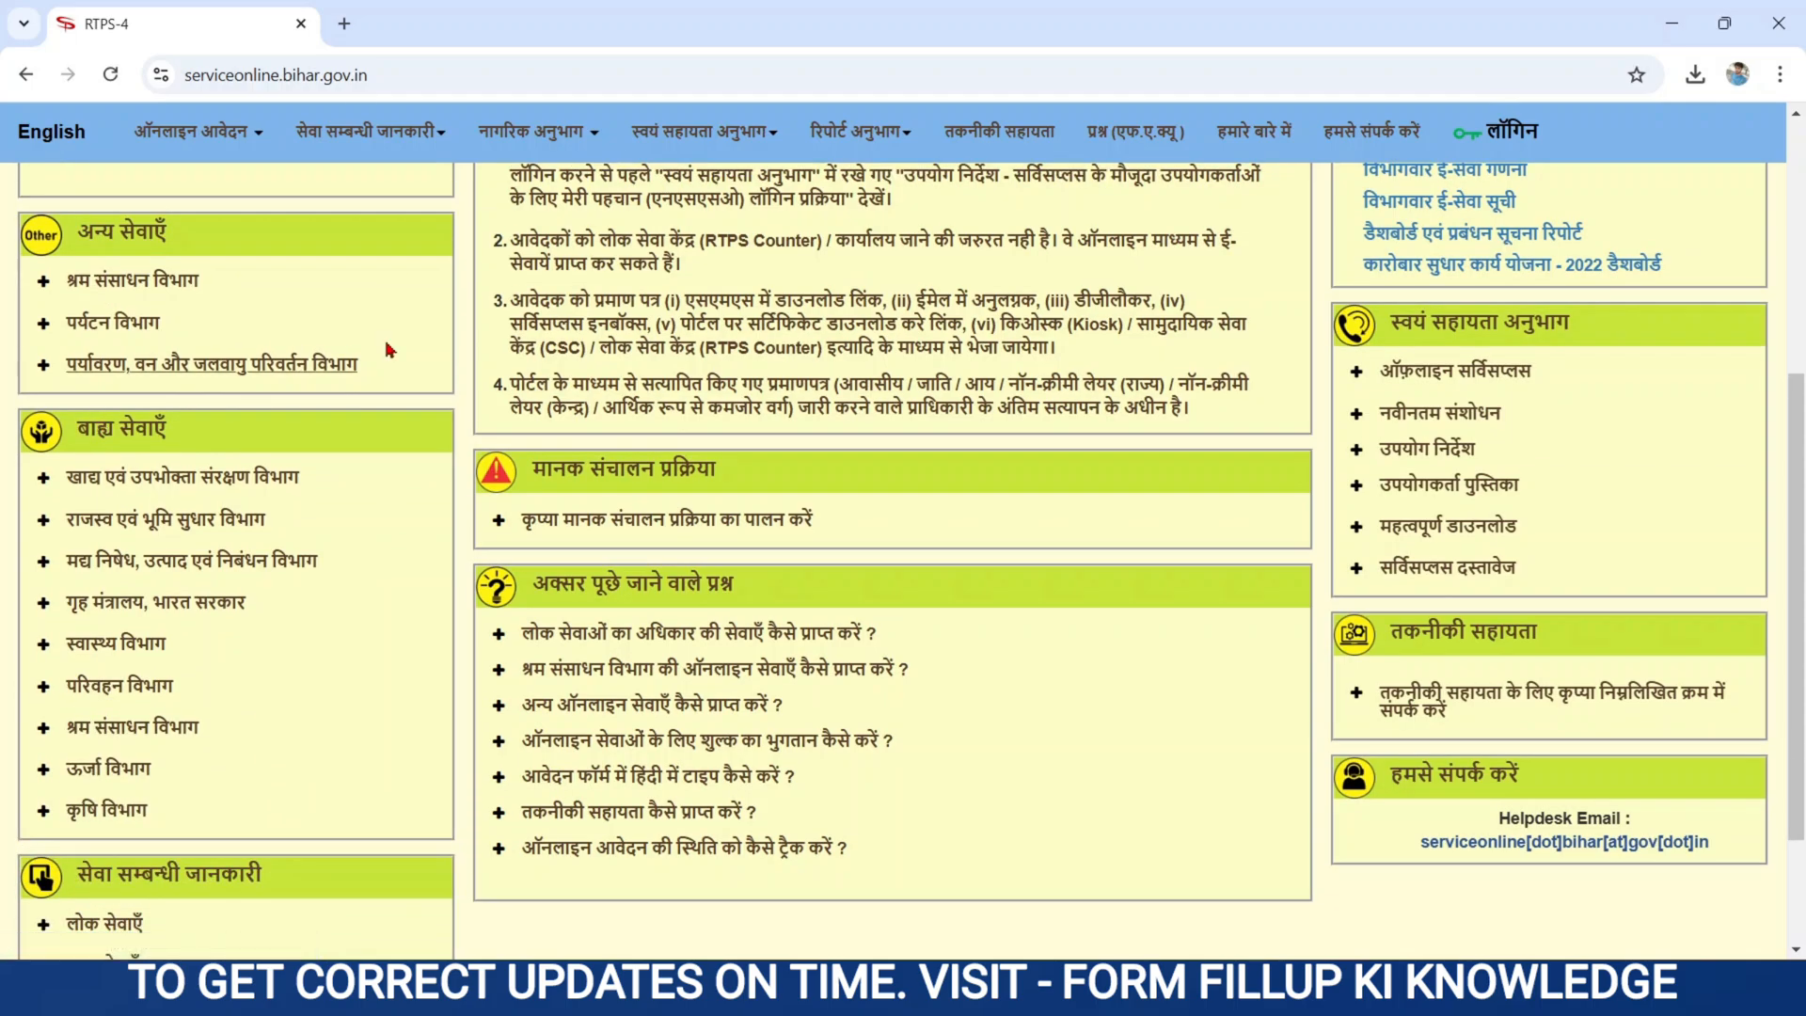
pyautogui.scroll(4, 466, 352)
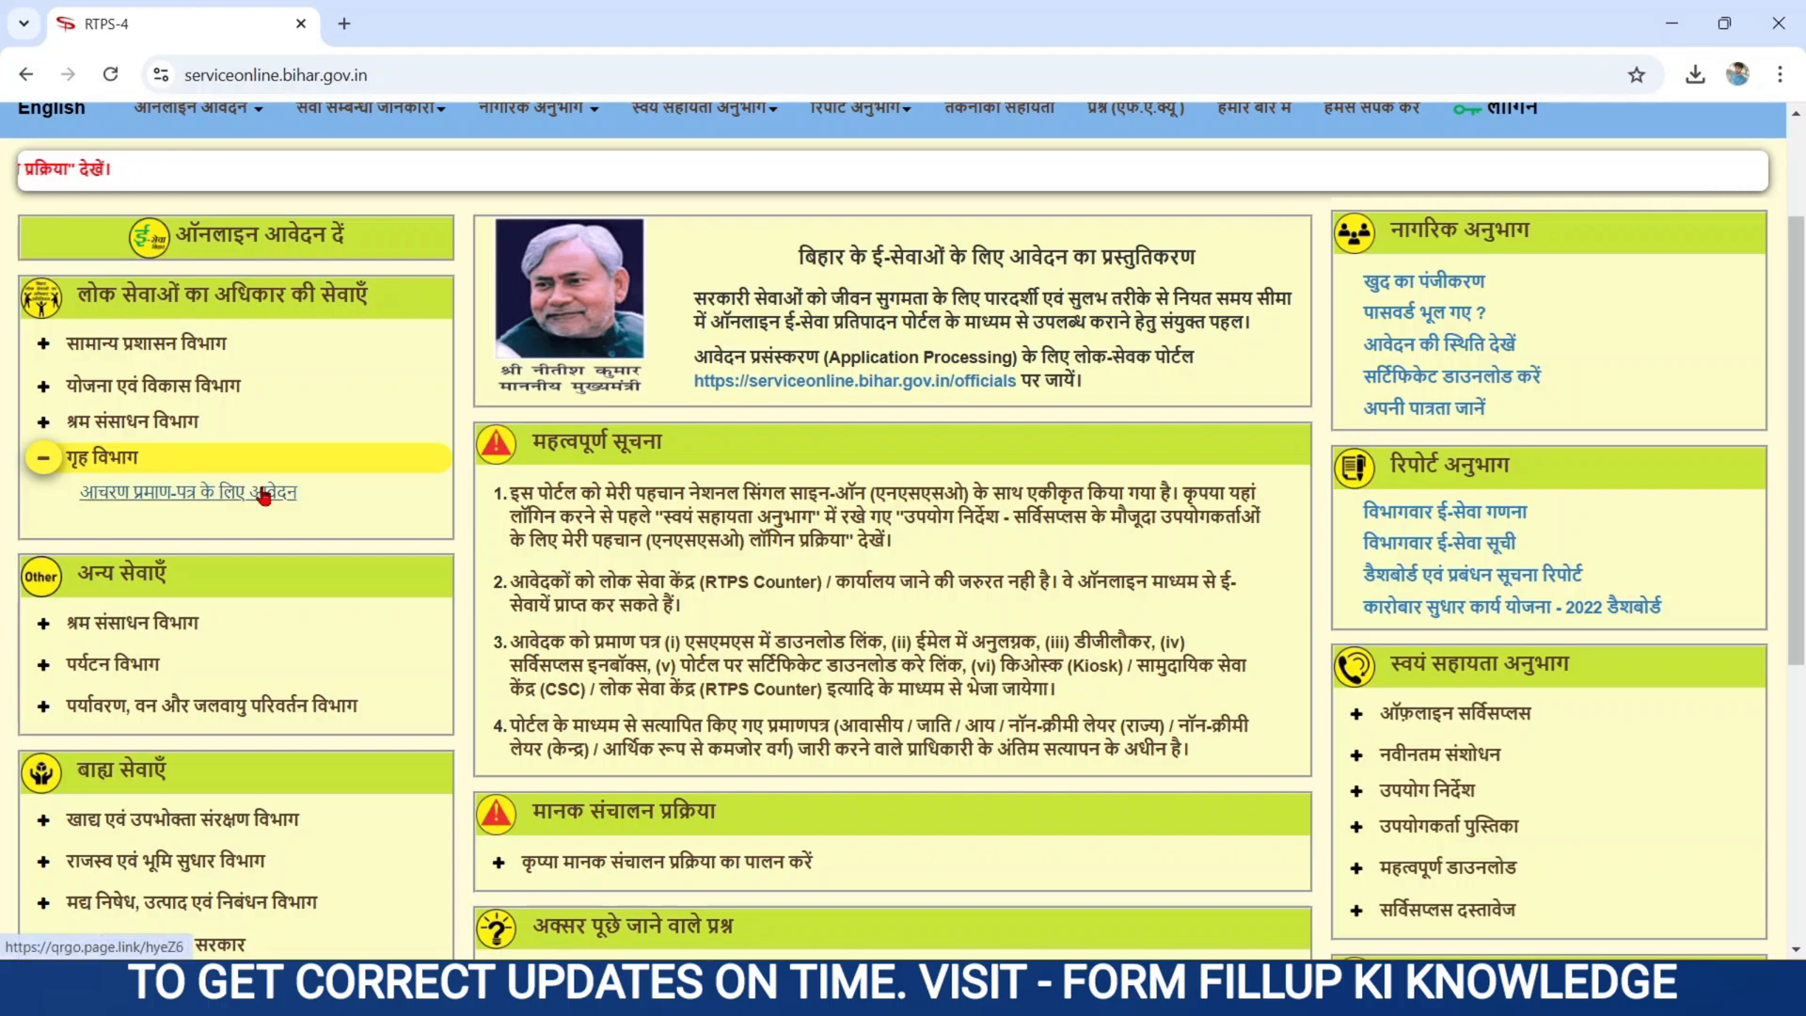
# - Open the आचरण प्रमाण-पत्र के लिए आवेदन application form
pyautogui.click(153, 497)
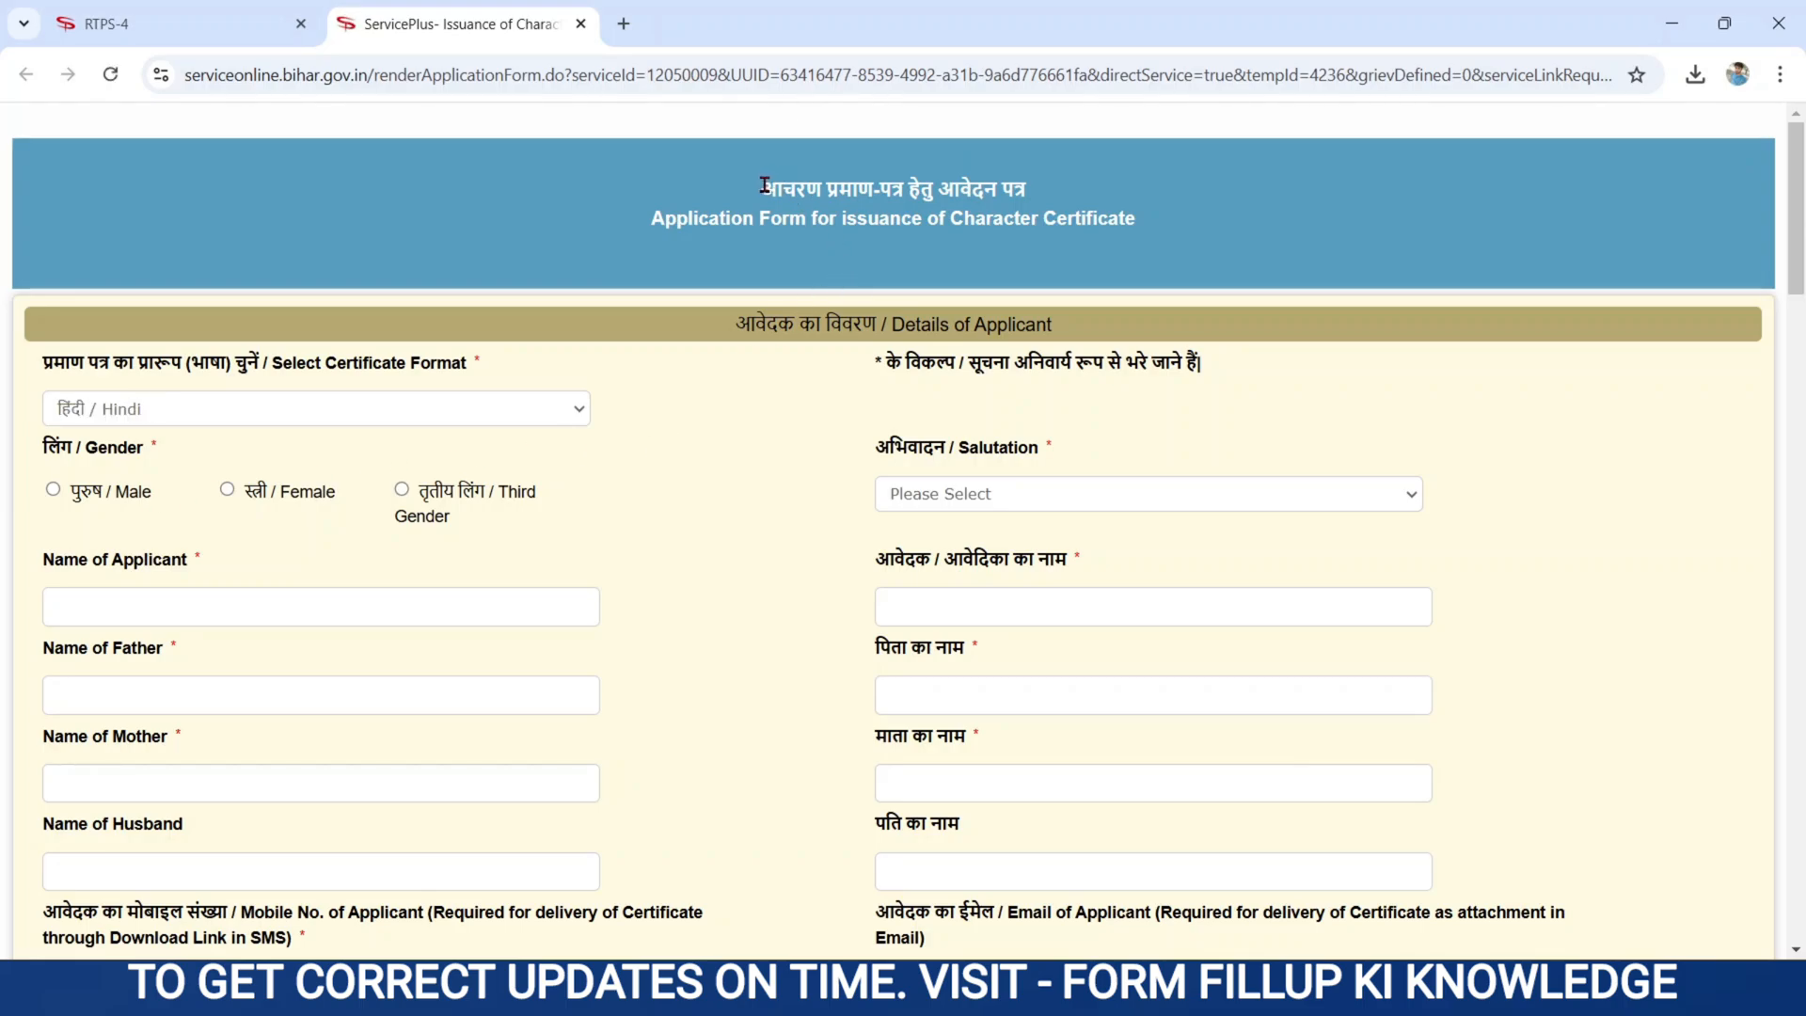
pyautogui.moveTo(762, 186); pyautogui.dragTo(1055, 200)
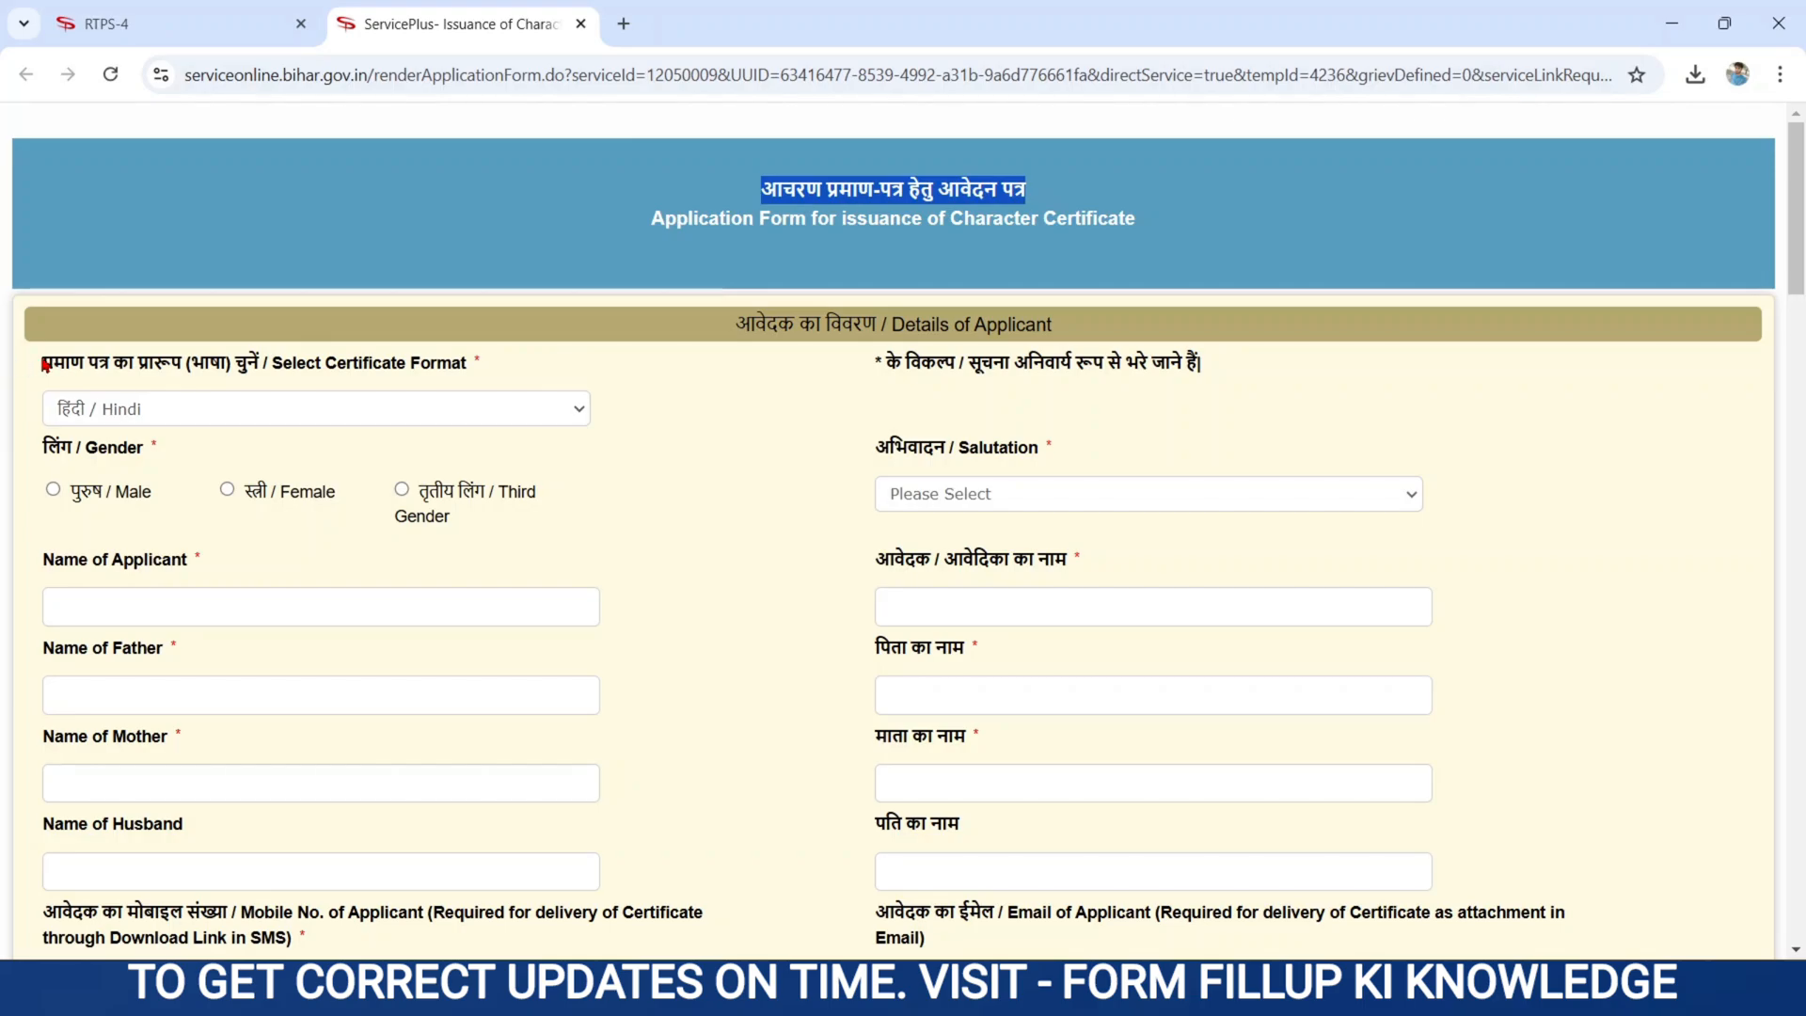
pyautogui.moveTo(52, 365); pyautogui.dragTo(479, 374)
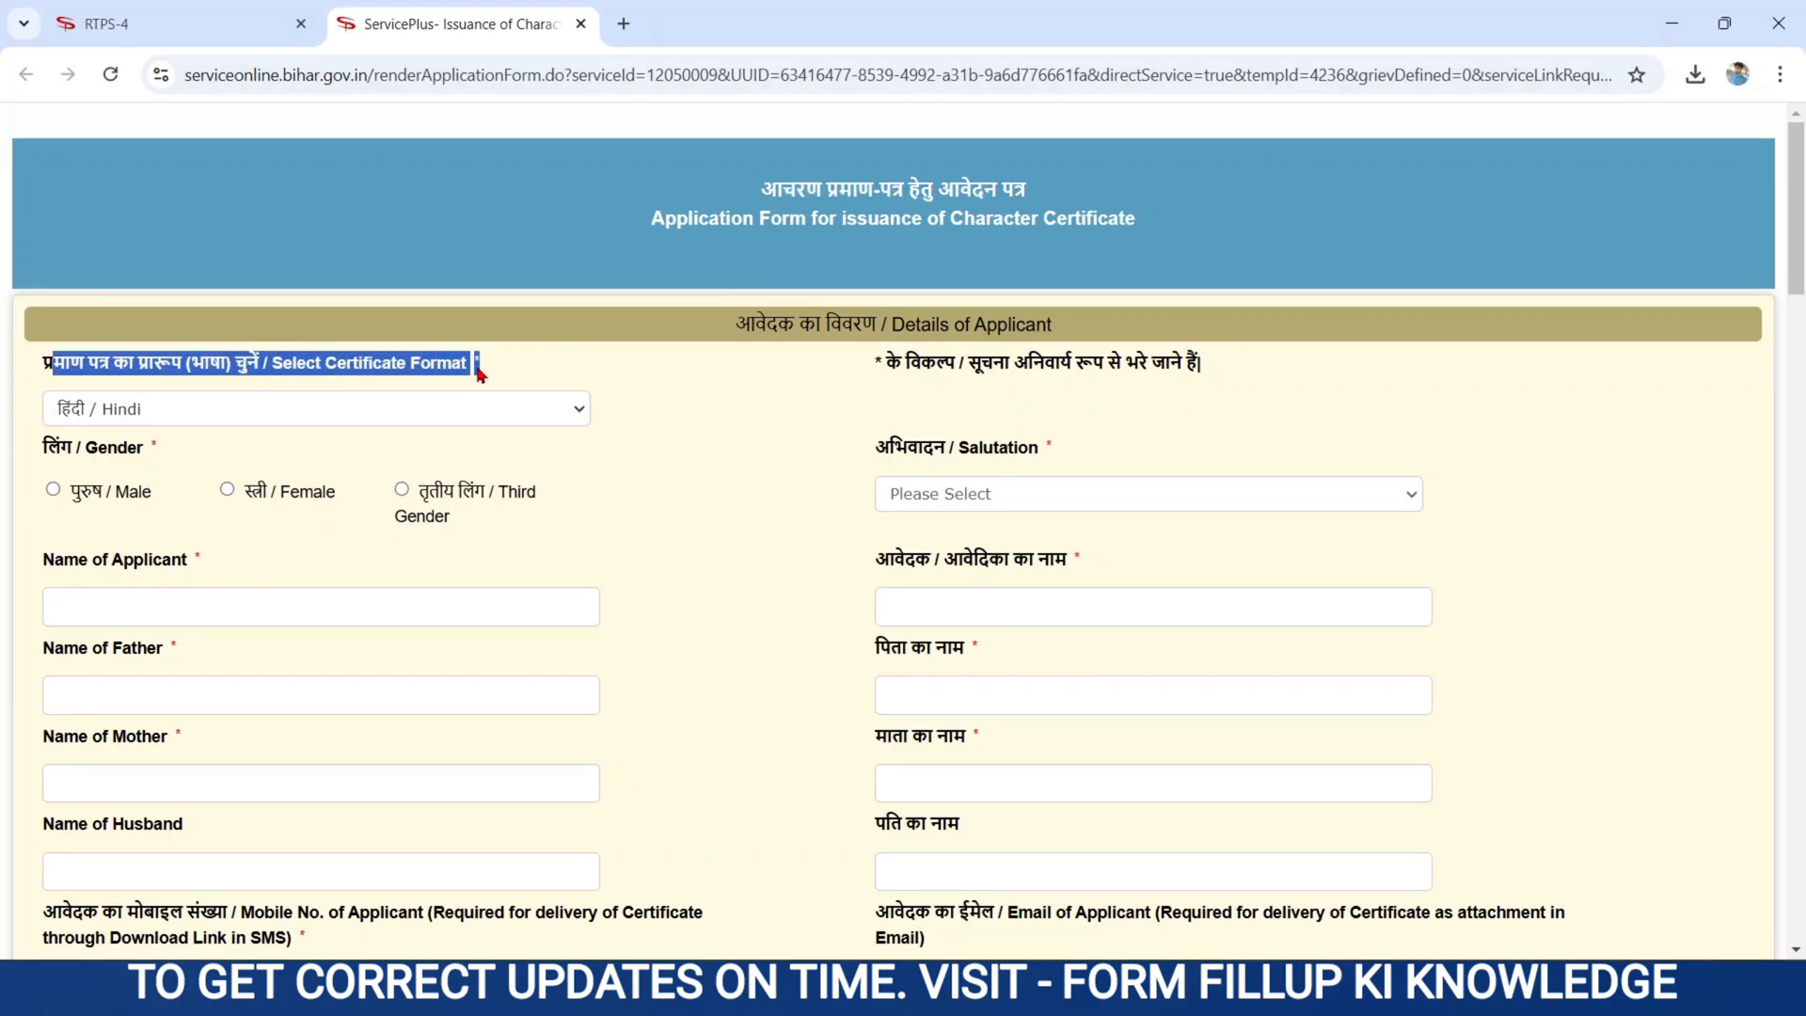
# - Set certificate format Hindi, gender Male and salutation कोई अभिवादन नहीं
pyautogui.click(143, 416)
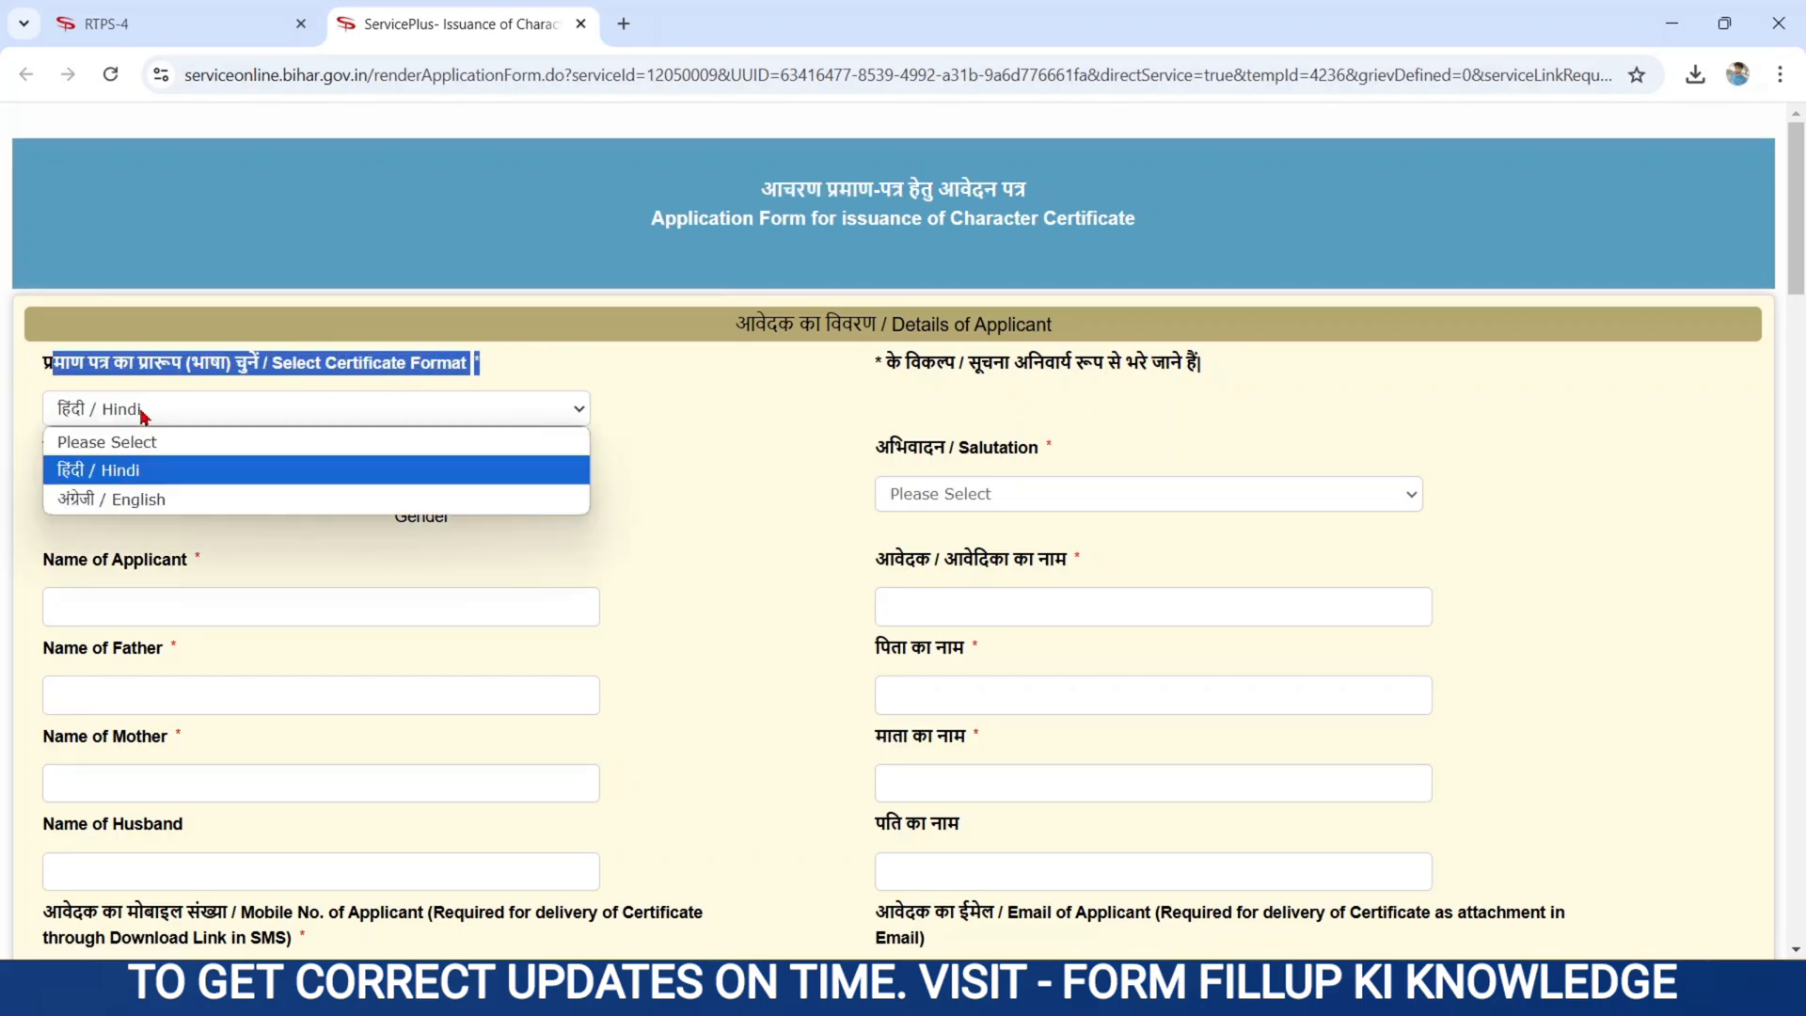
pyautogui.click(138, 473)
pyautogui.moveTo(45, 449); pyautogui.dragTo(162, 456)
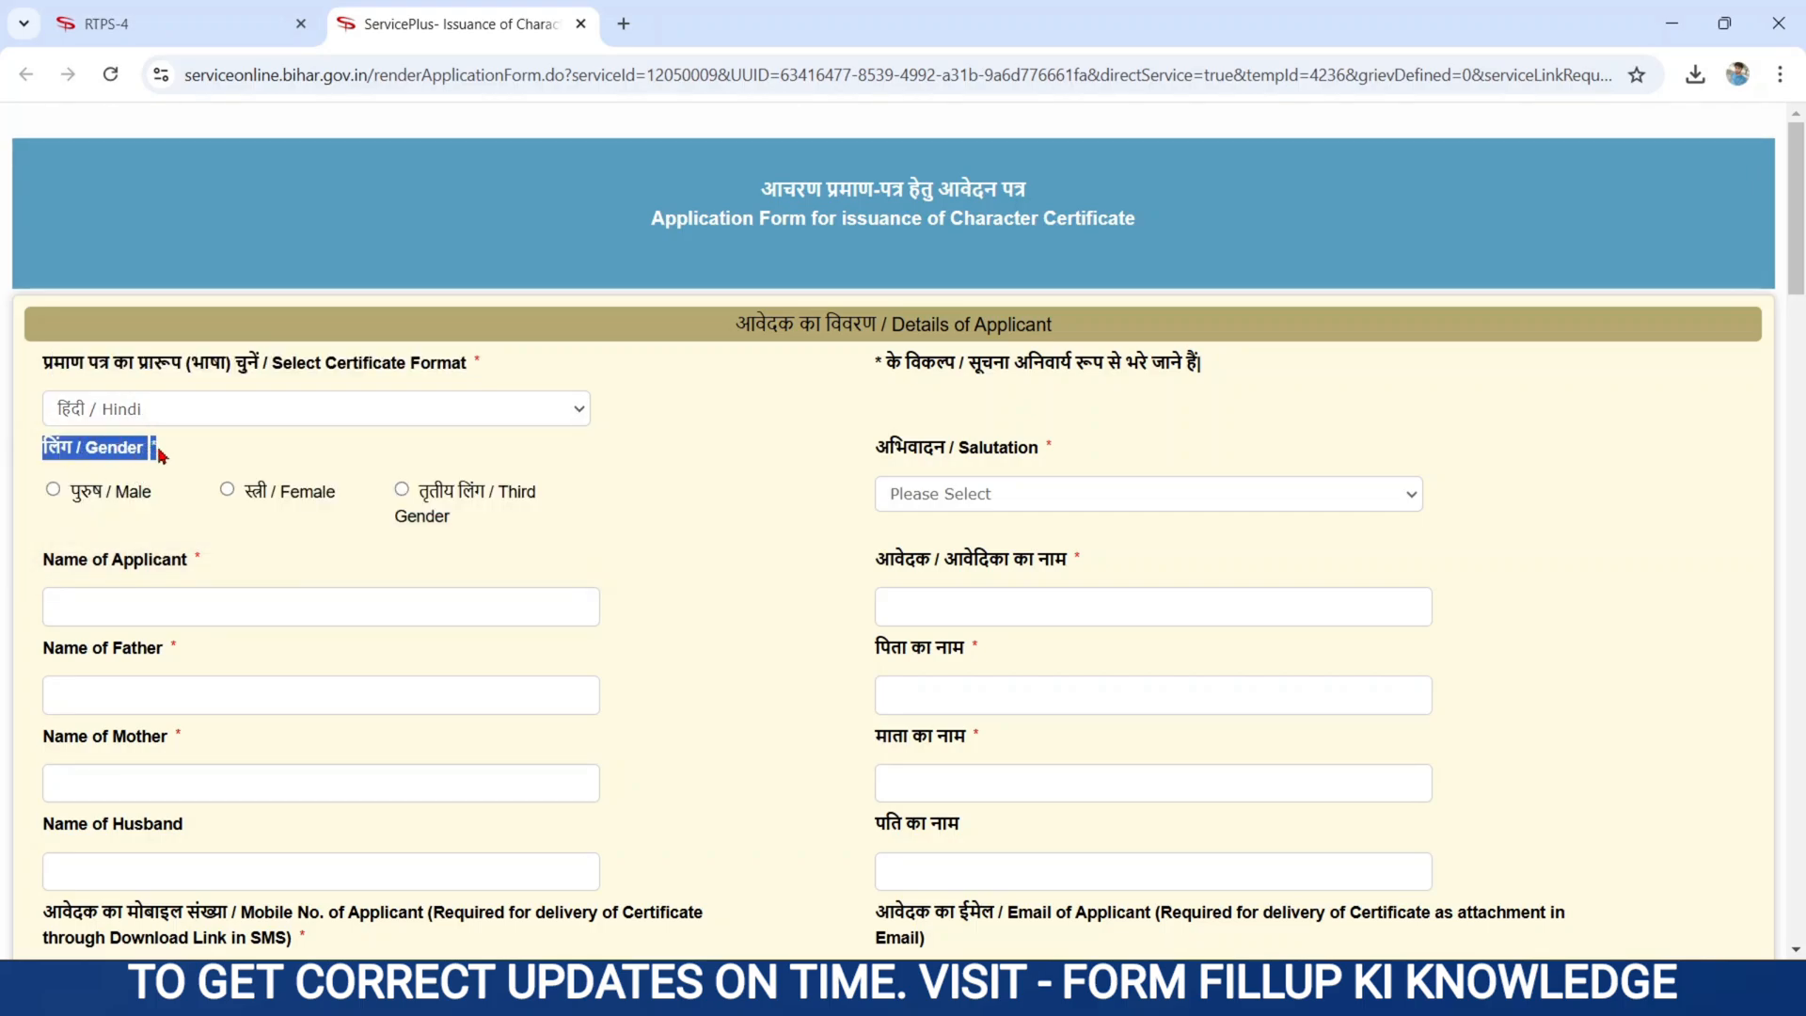
pyautogui.click(53, 490)
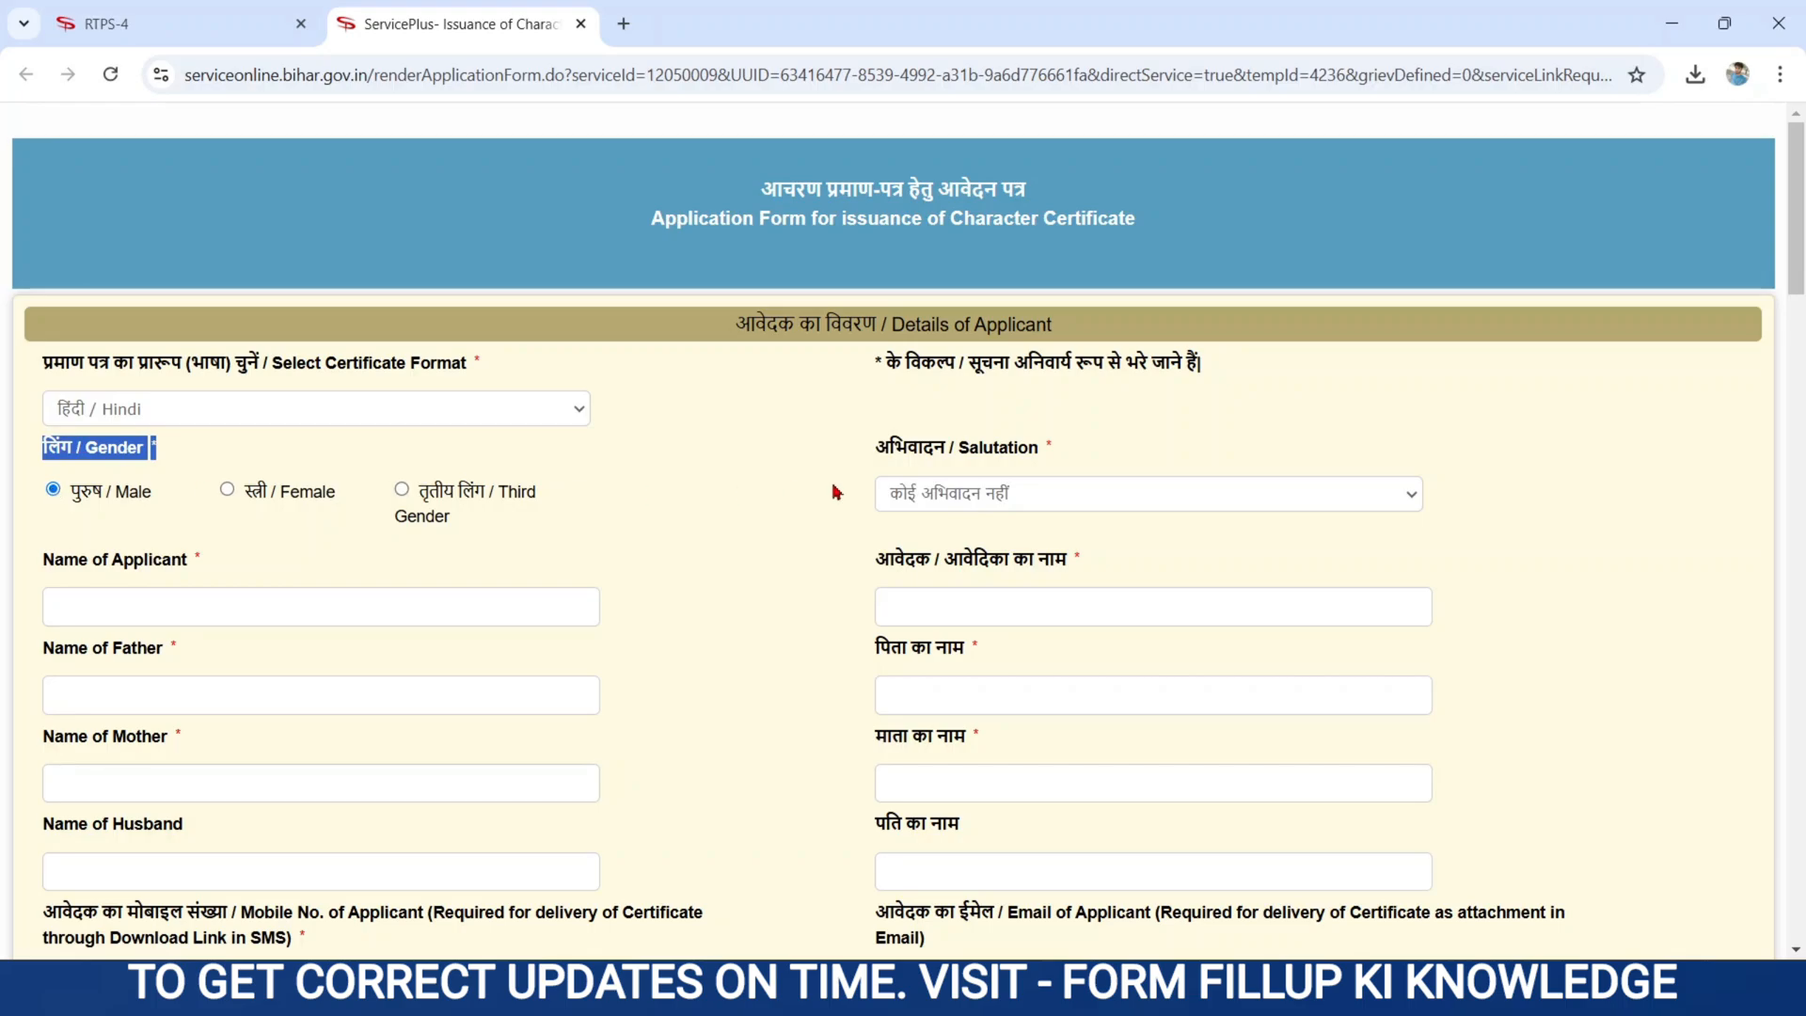
pyautogui.moveTo(866, 456); pyautogui.dragTo(1070, 458)
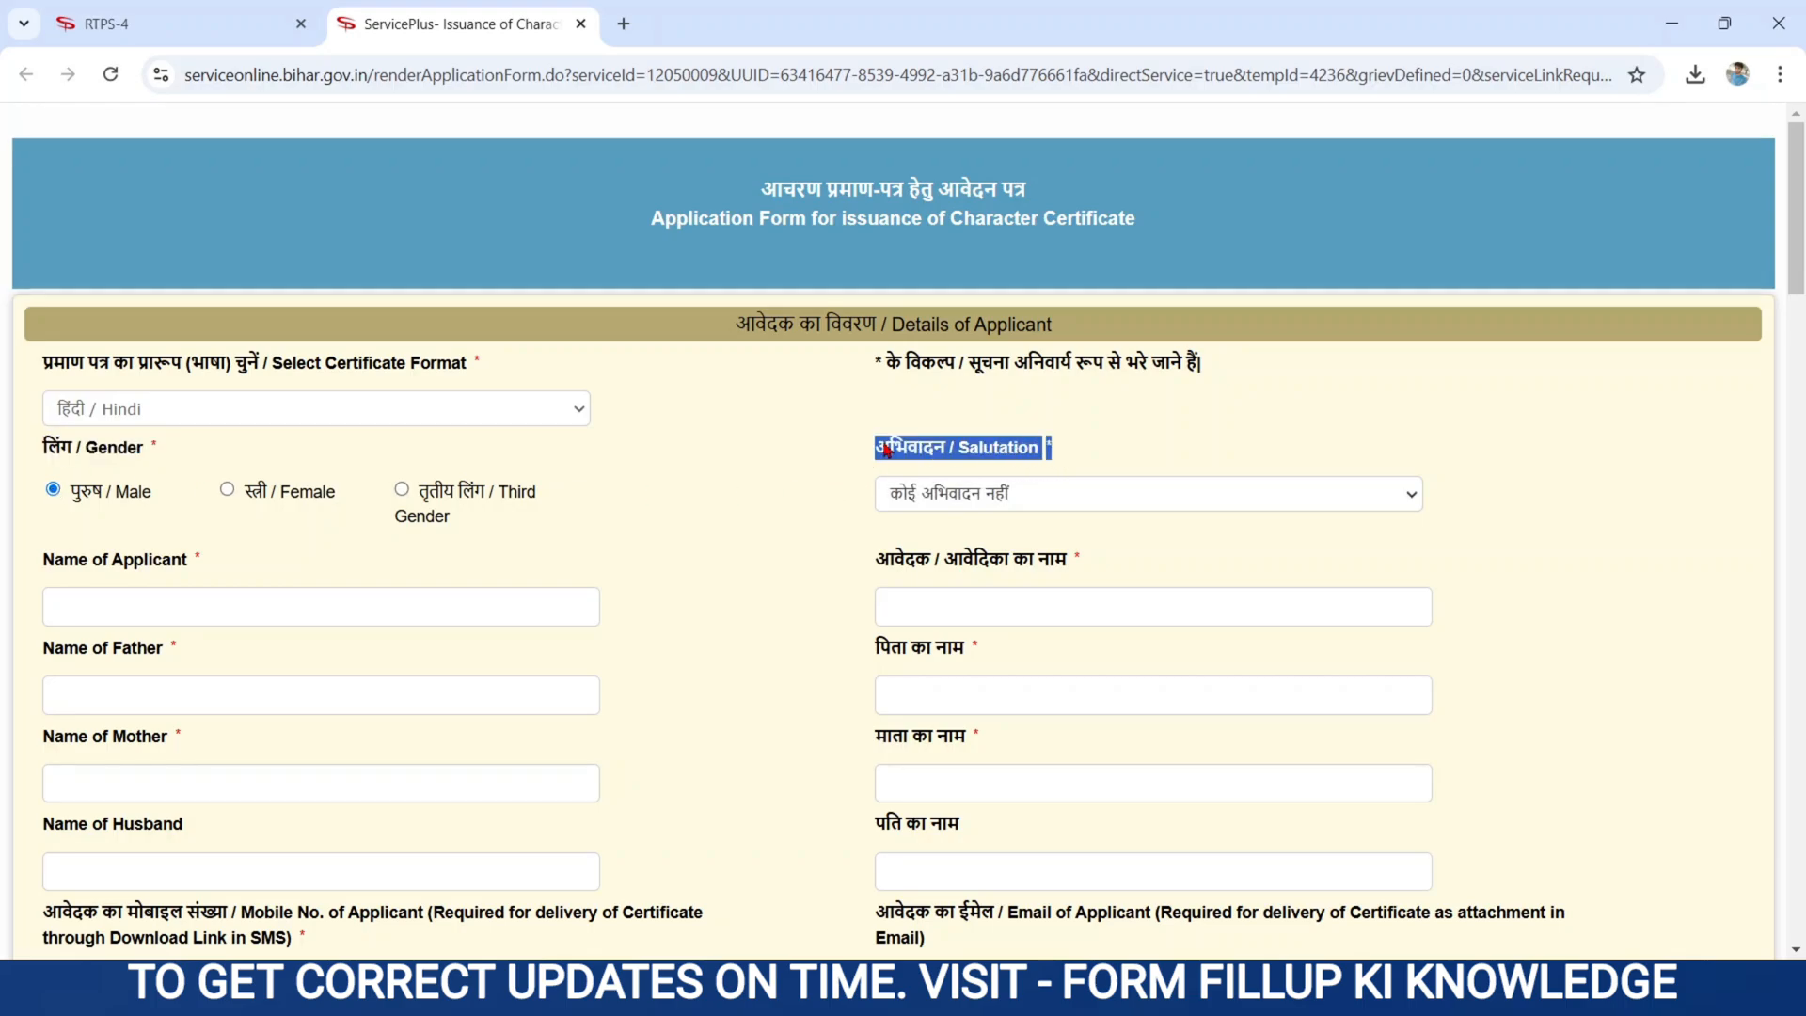
pyautogui.click(950, 494)
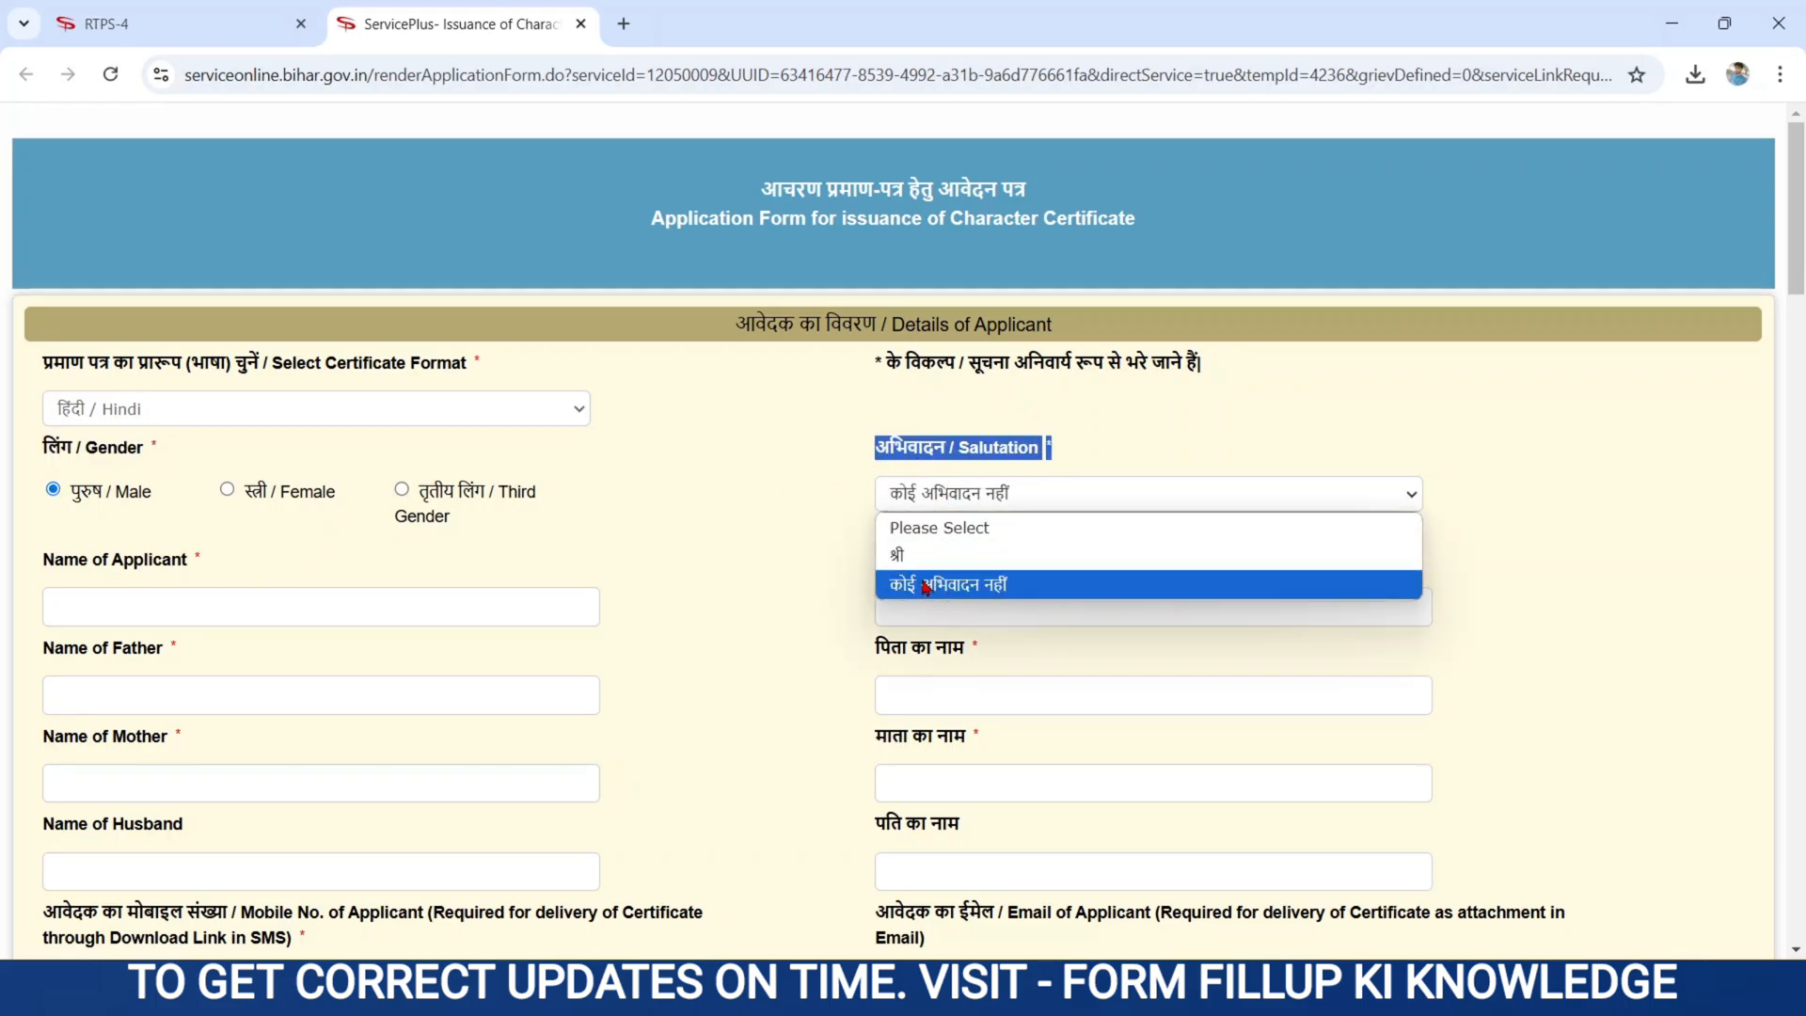
pyautogui.click(924, 585)
pyautogui.click(771, 538)
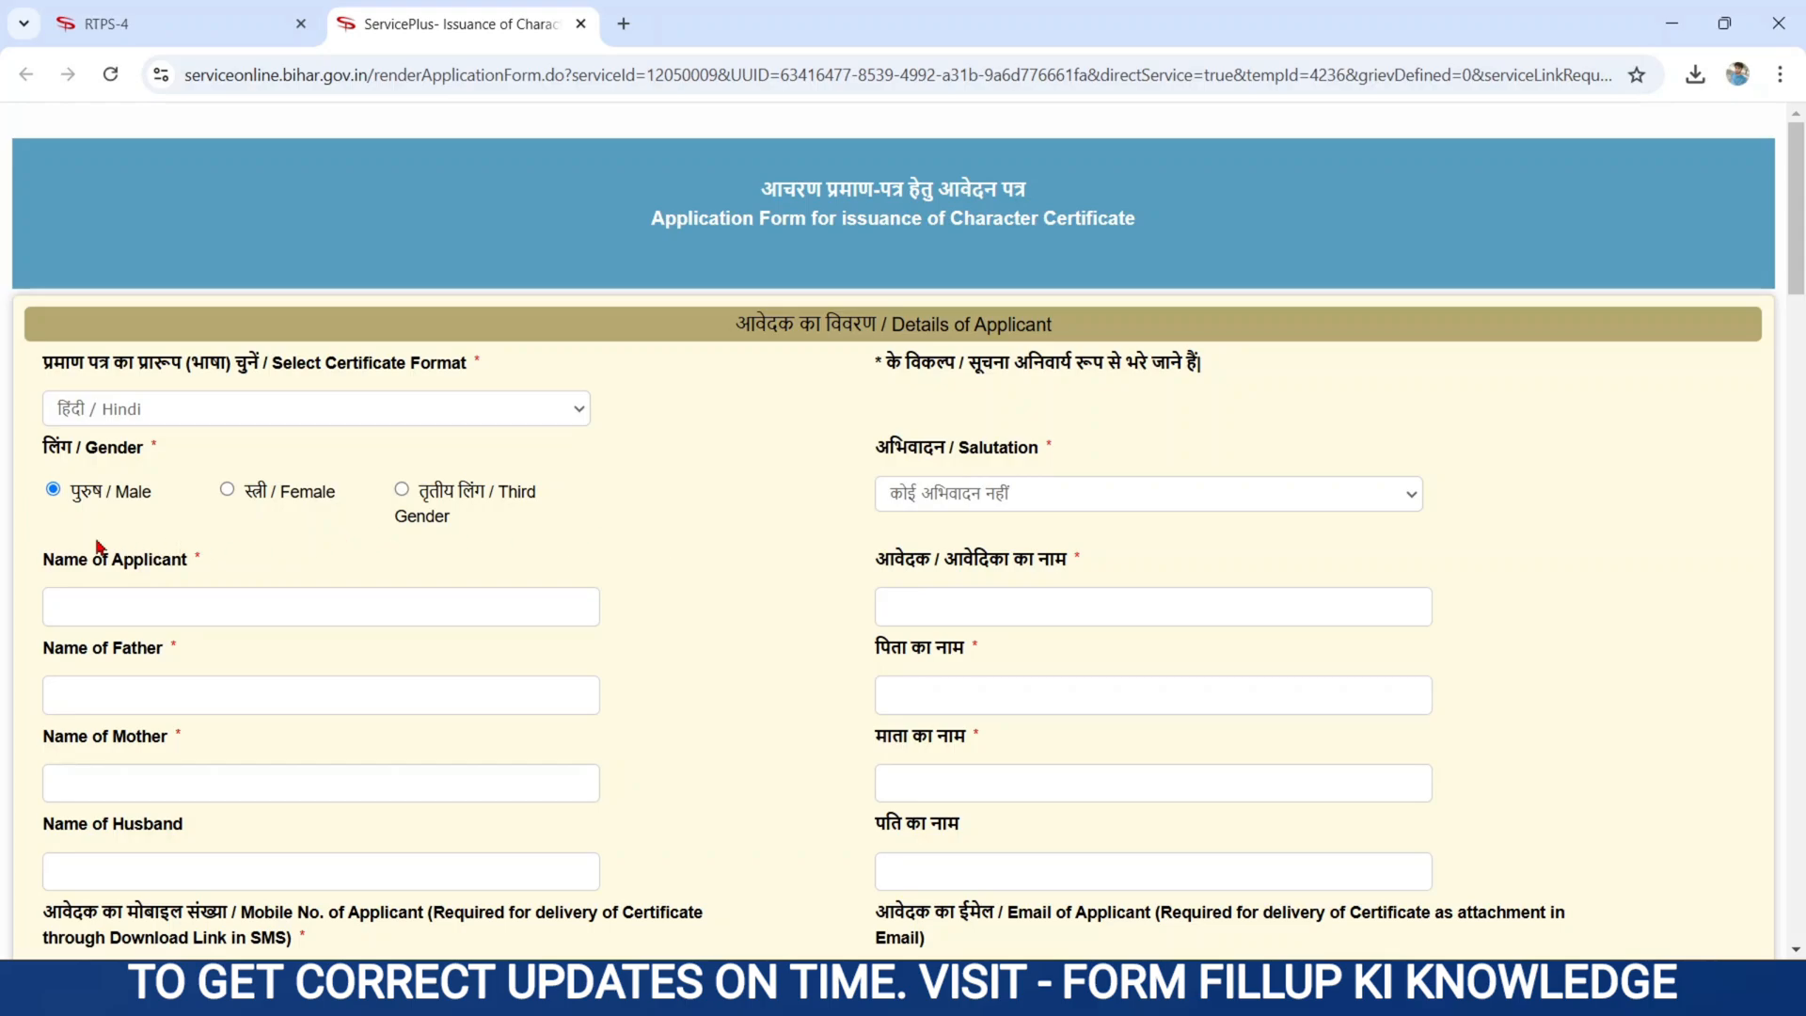
# - Enter the applicant's name in English and let the Hindi name auto-fill
pyautogui.moveTo(49, 560); pyautogui.dragTo(226, 568)
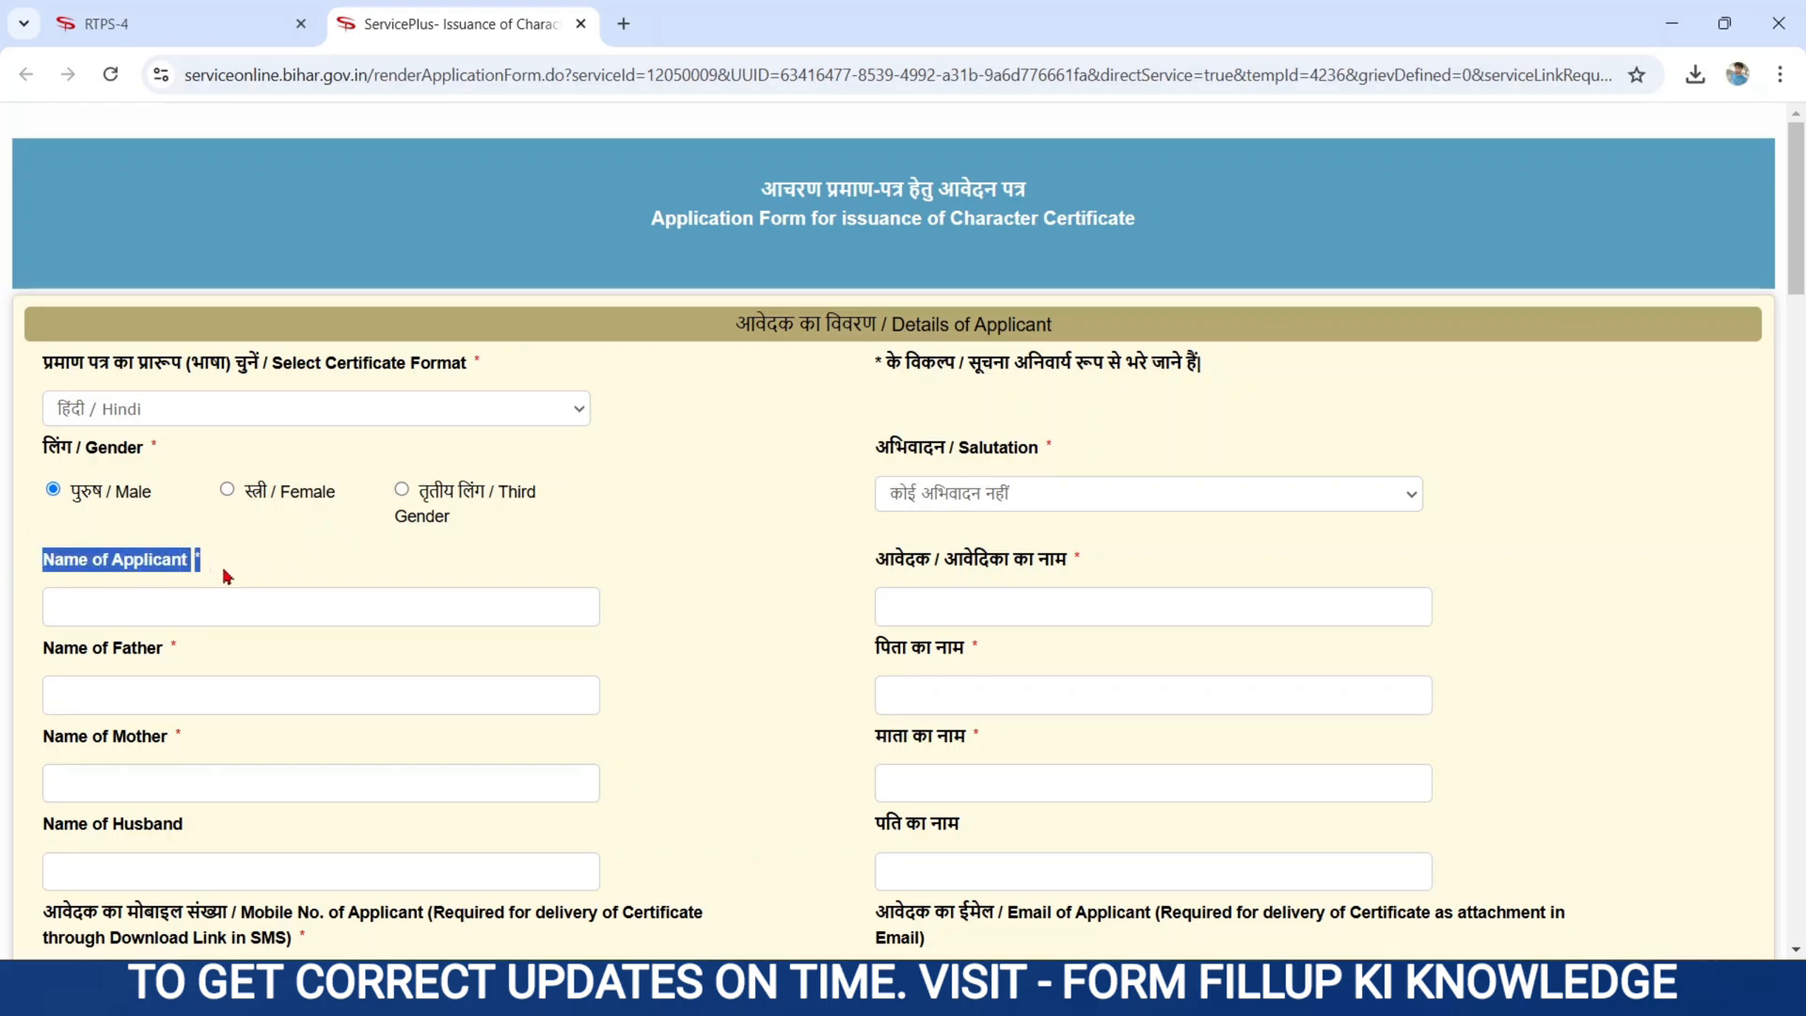
pyautogui.click(127, 606)
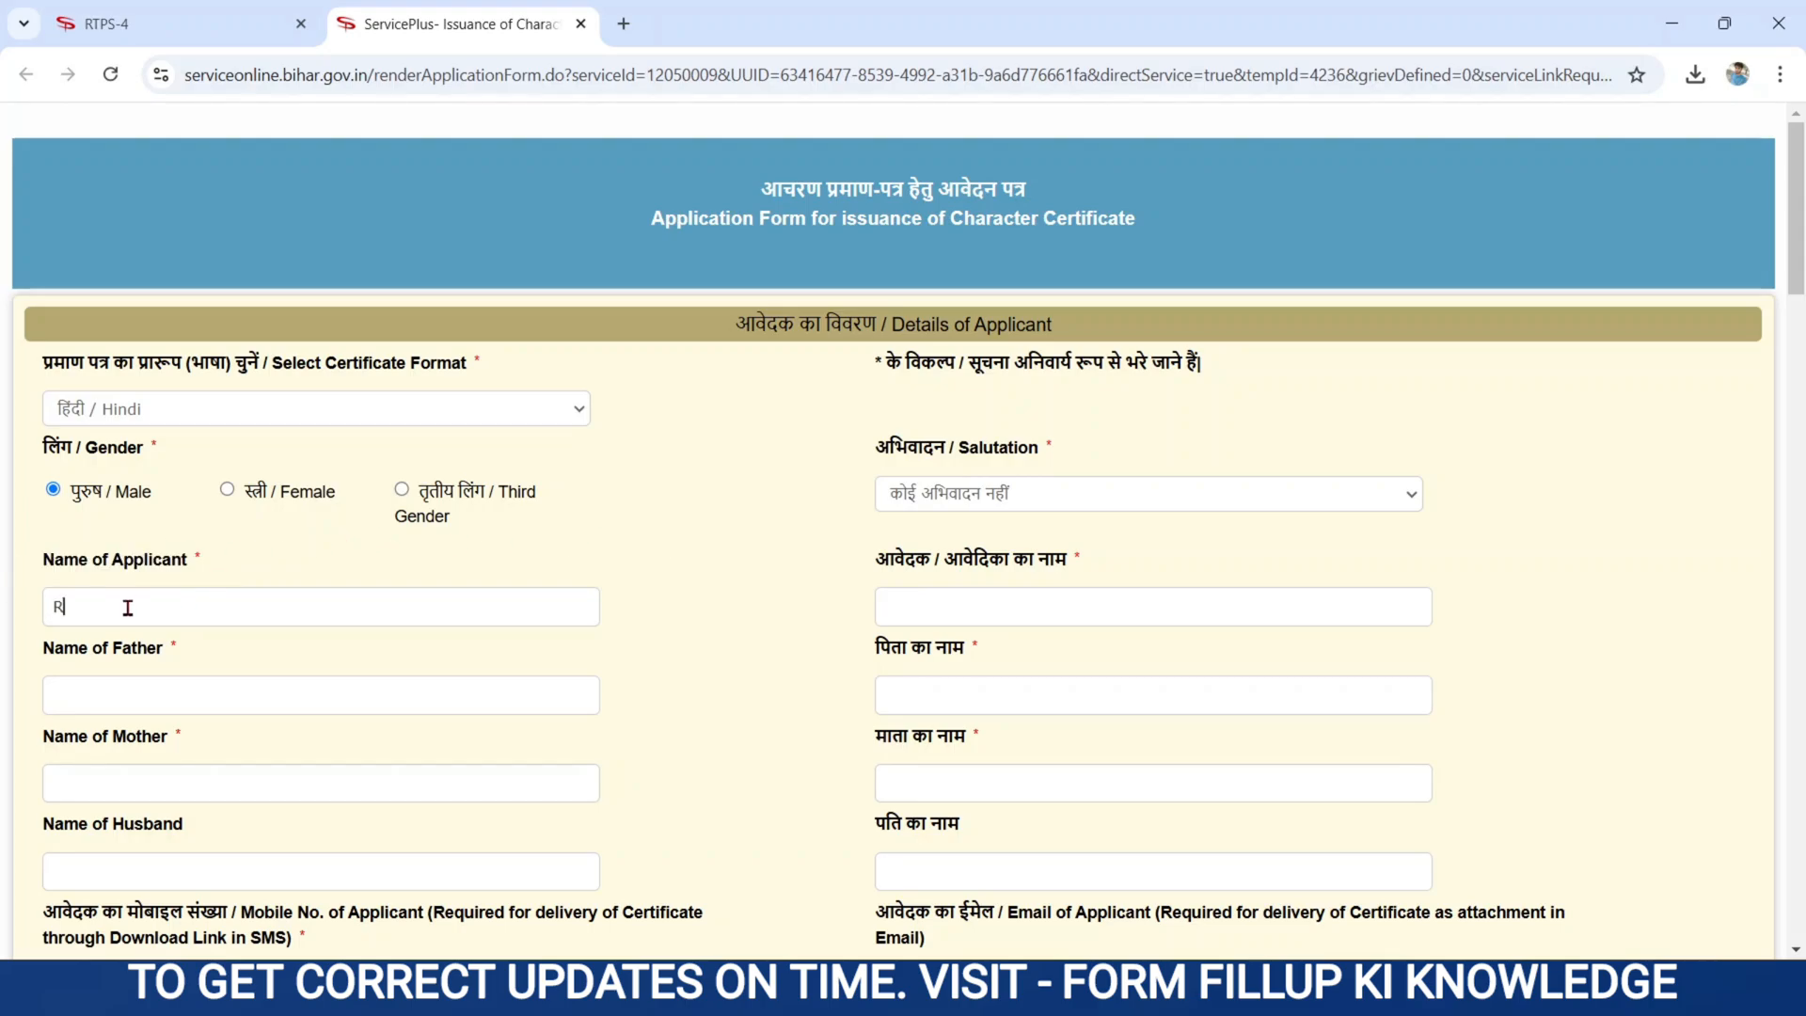
pyautogui.moveTo(873, 564); pyautogui.dragTo(1089, 561)
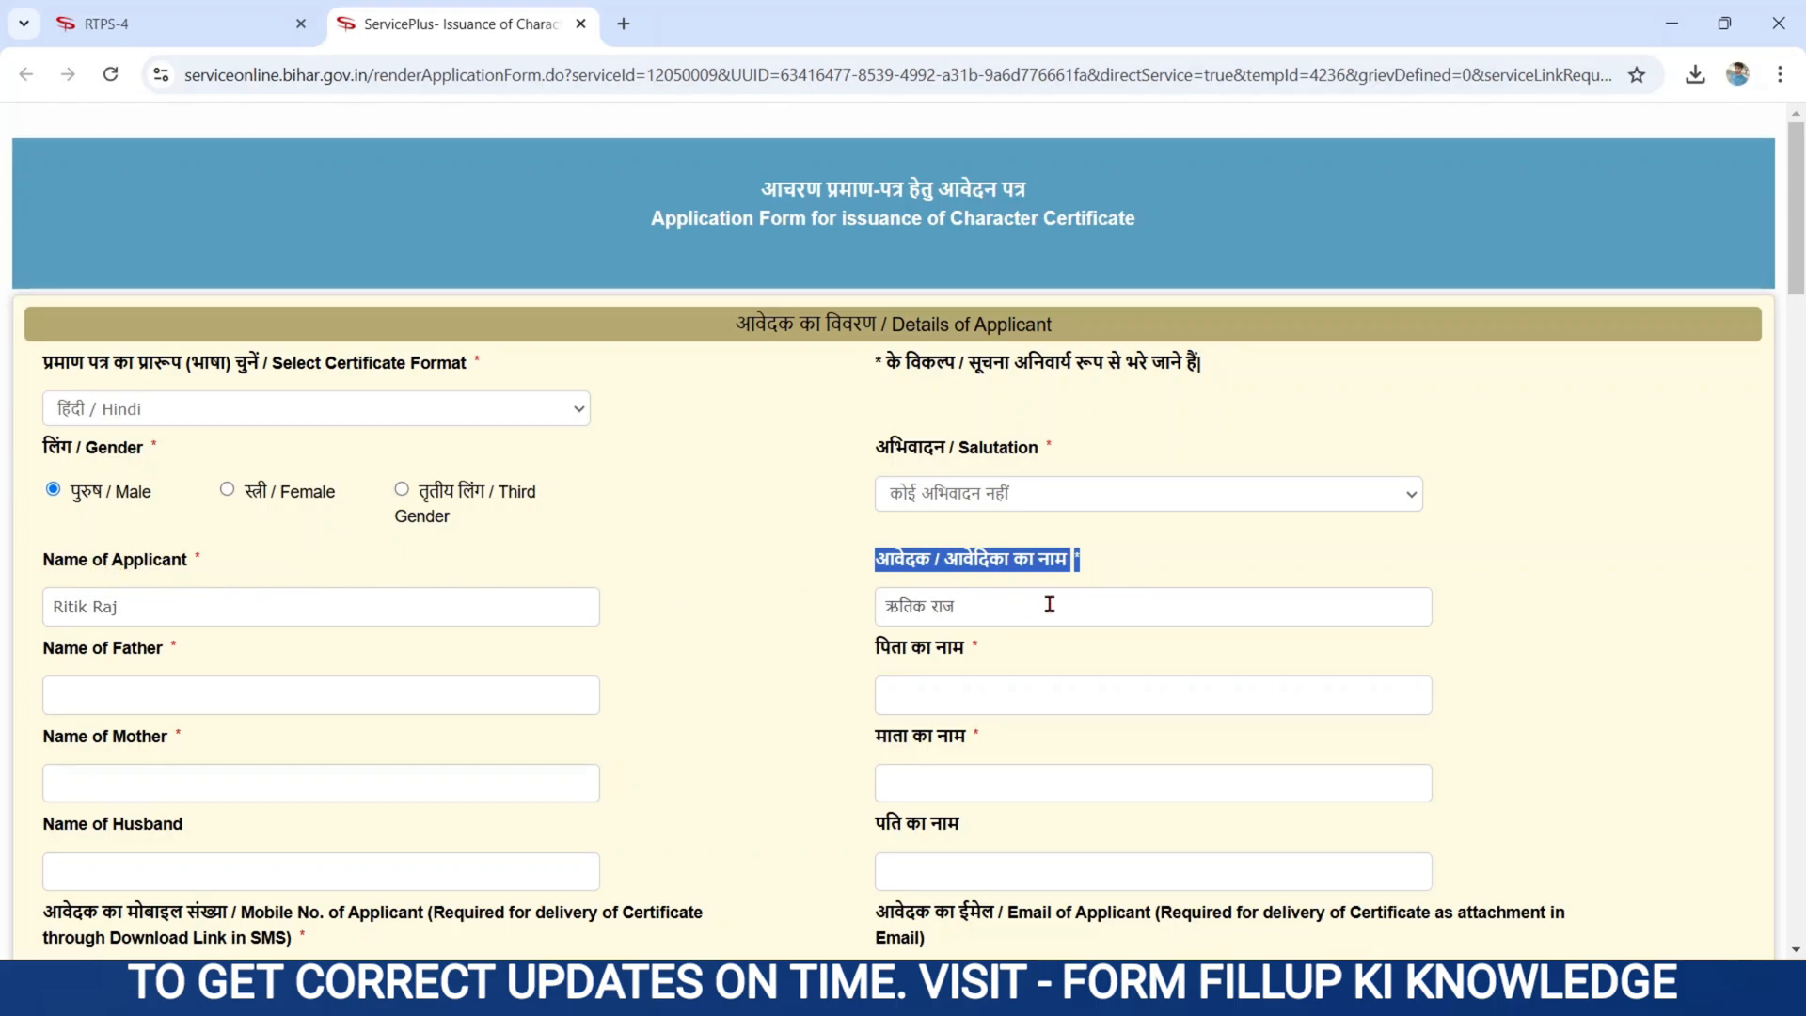
pyautogui.moveTo(884, 606); pyautogui.dragTo(1004, 609)
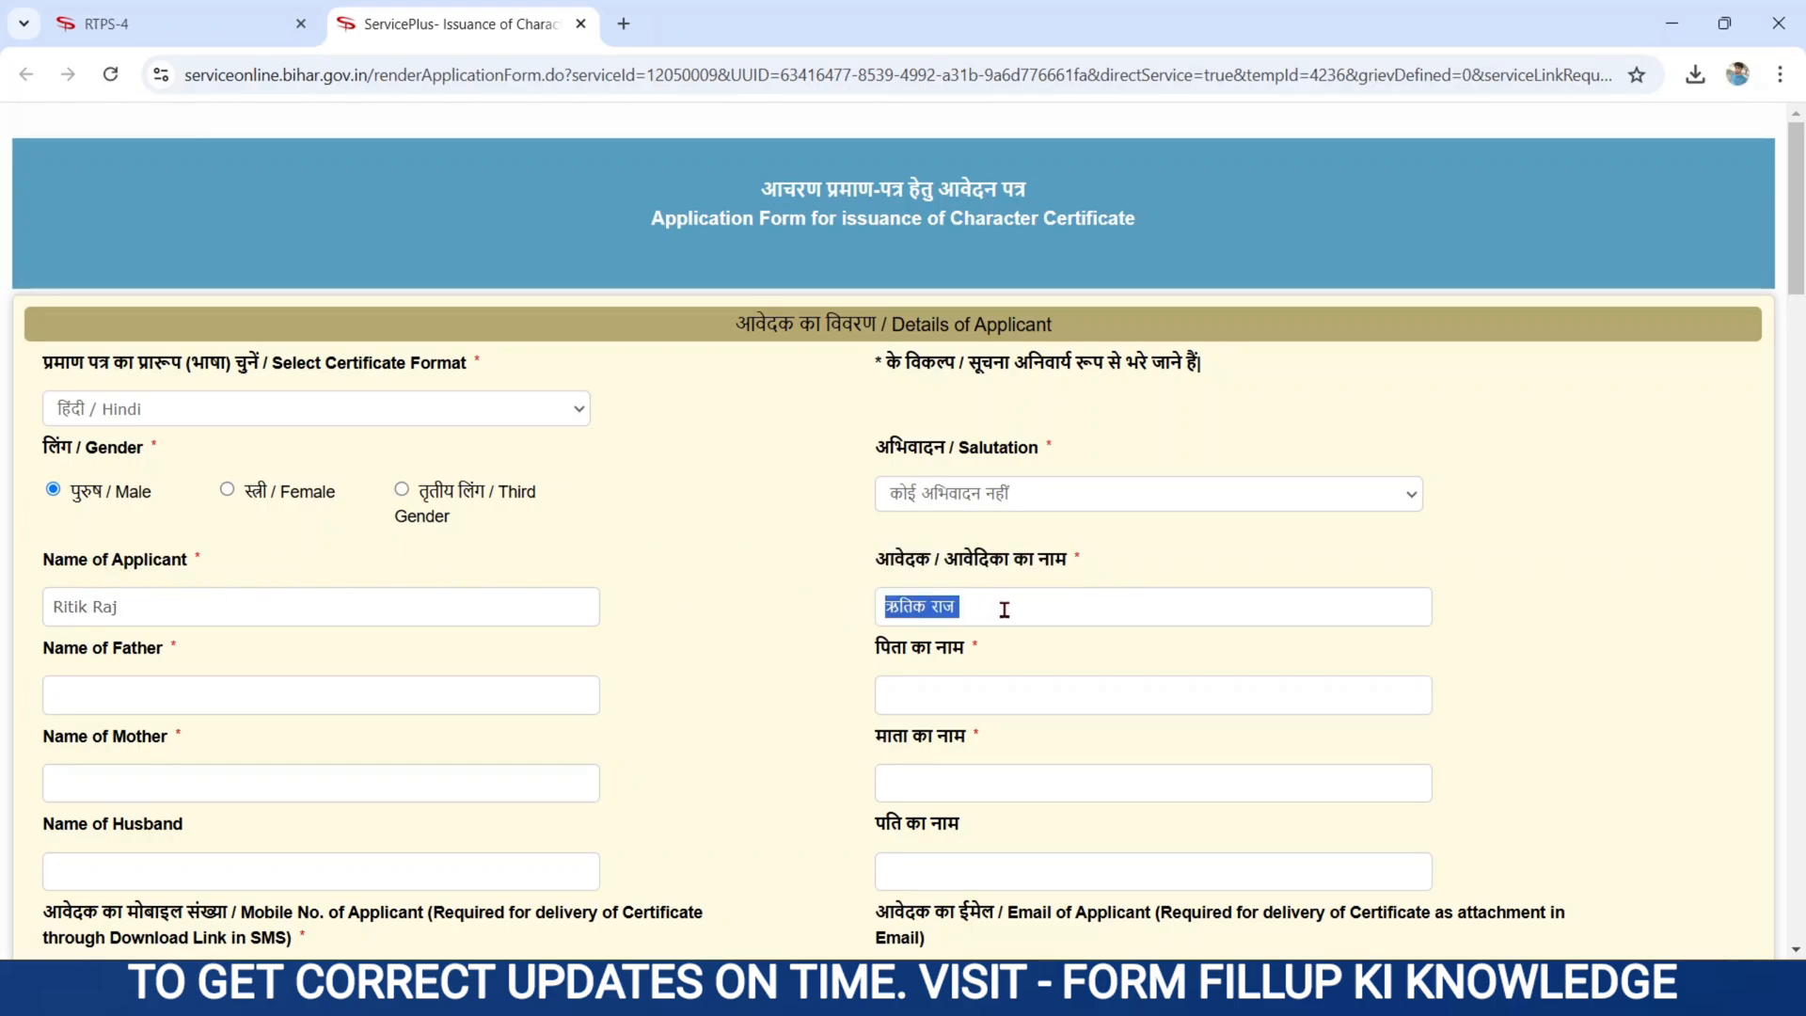
pyautogui.press('Tab')
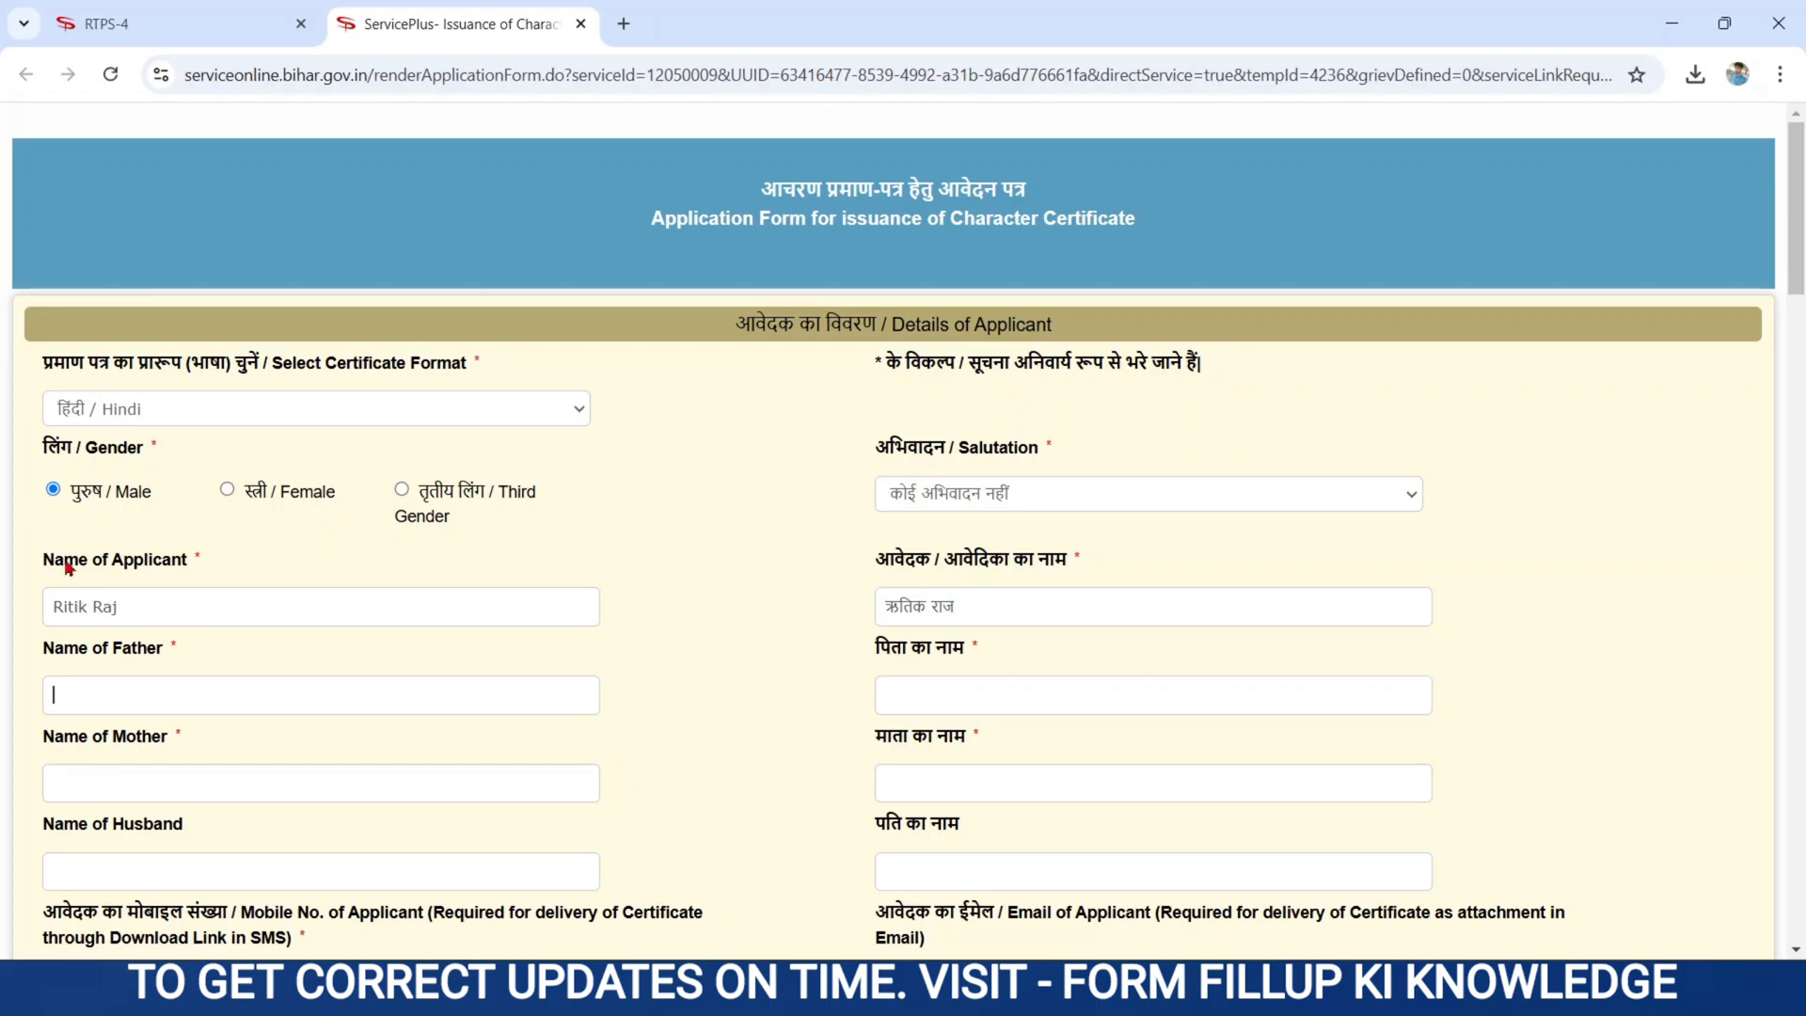
# - Review the father's and mother's name fields in English and Hindi, leaving them empty
pyautogui.moveTo(28, 546); pyautogui.dragTo(260, 570)
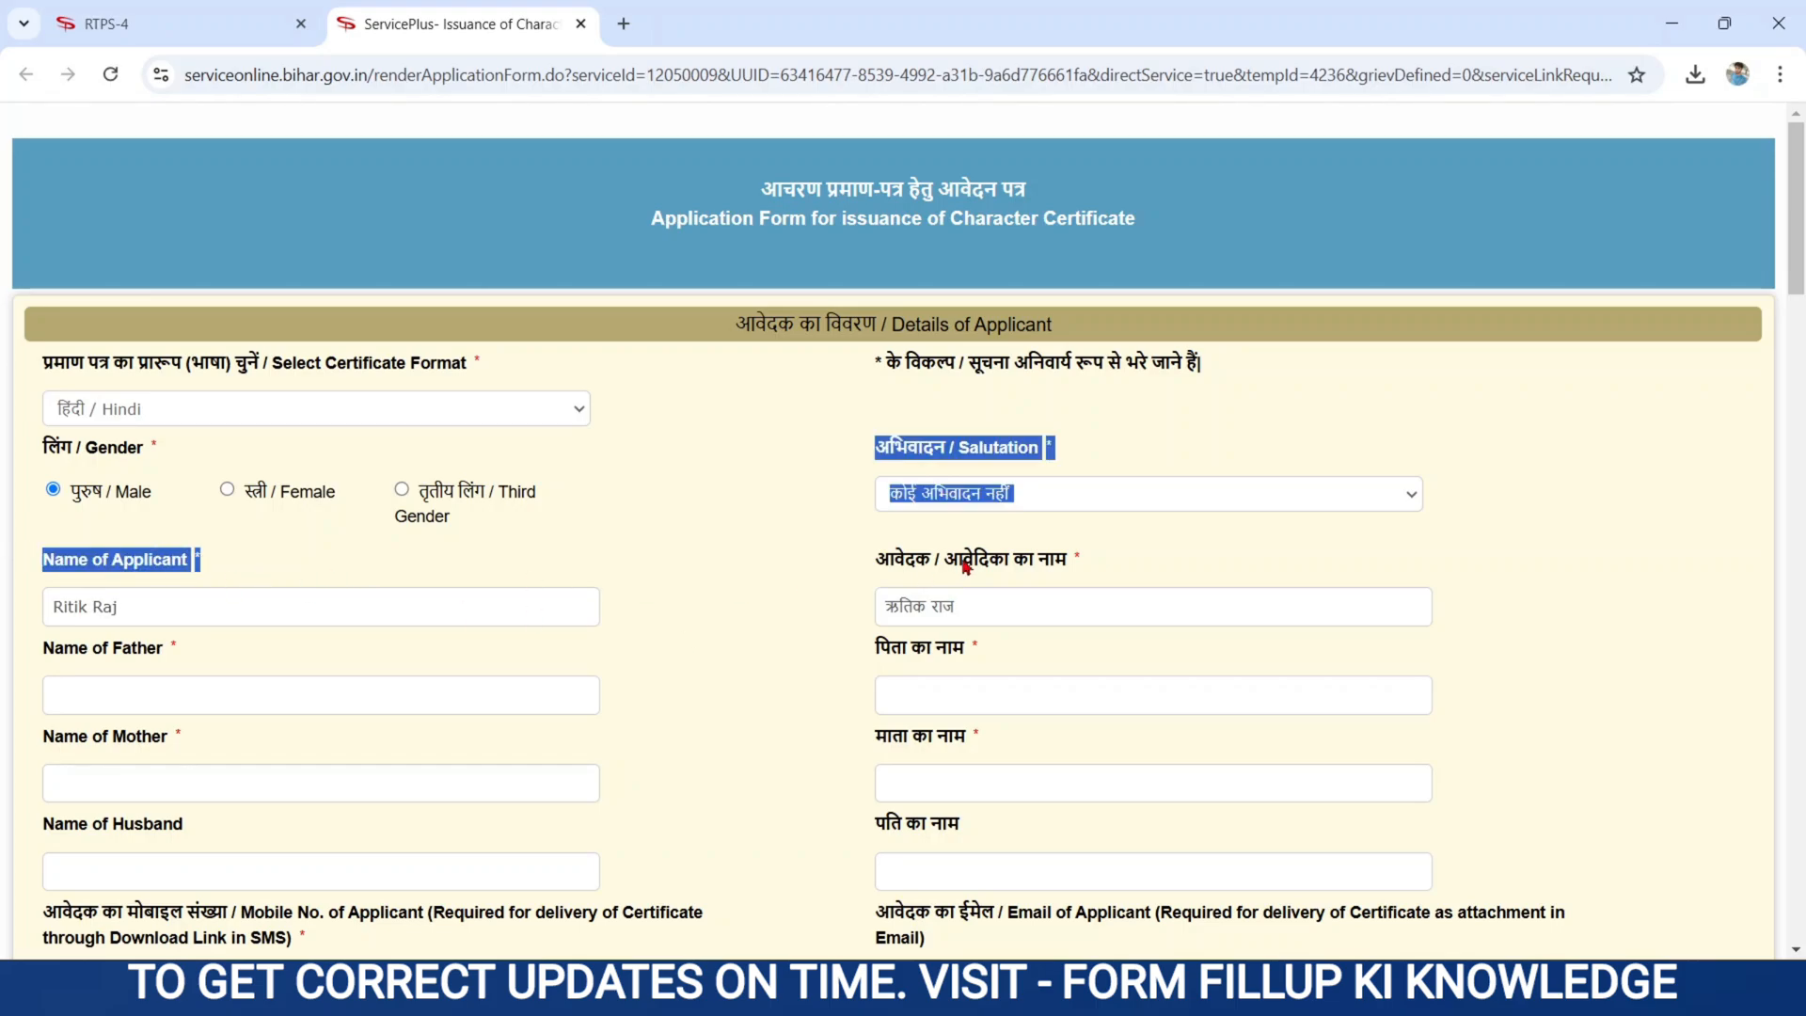
pyautogui.moveTo(867, 559); pyautogui.dragTo(1113, 573)
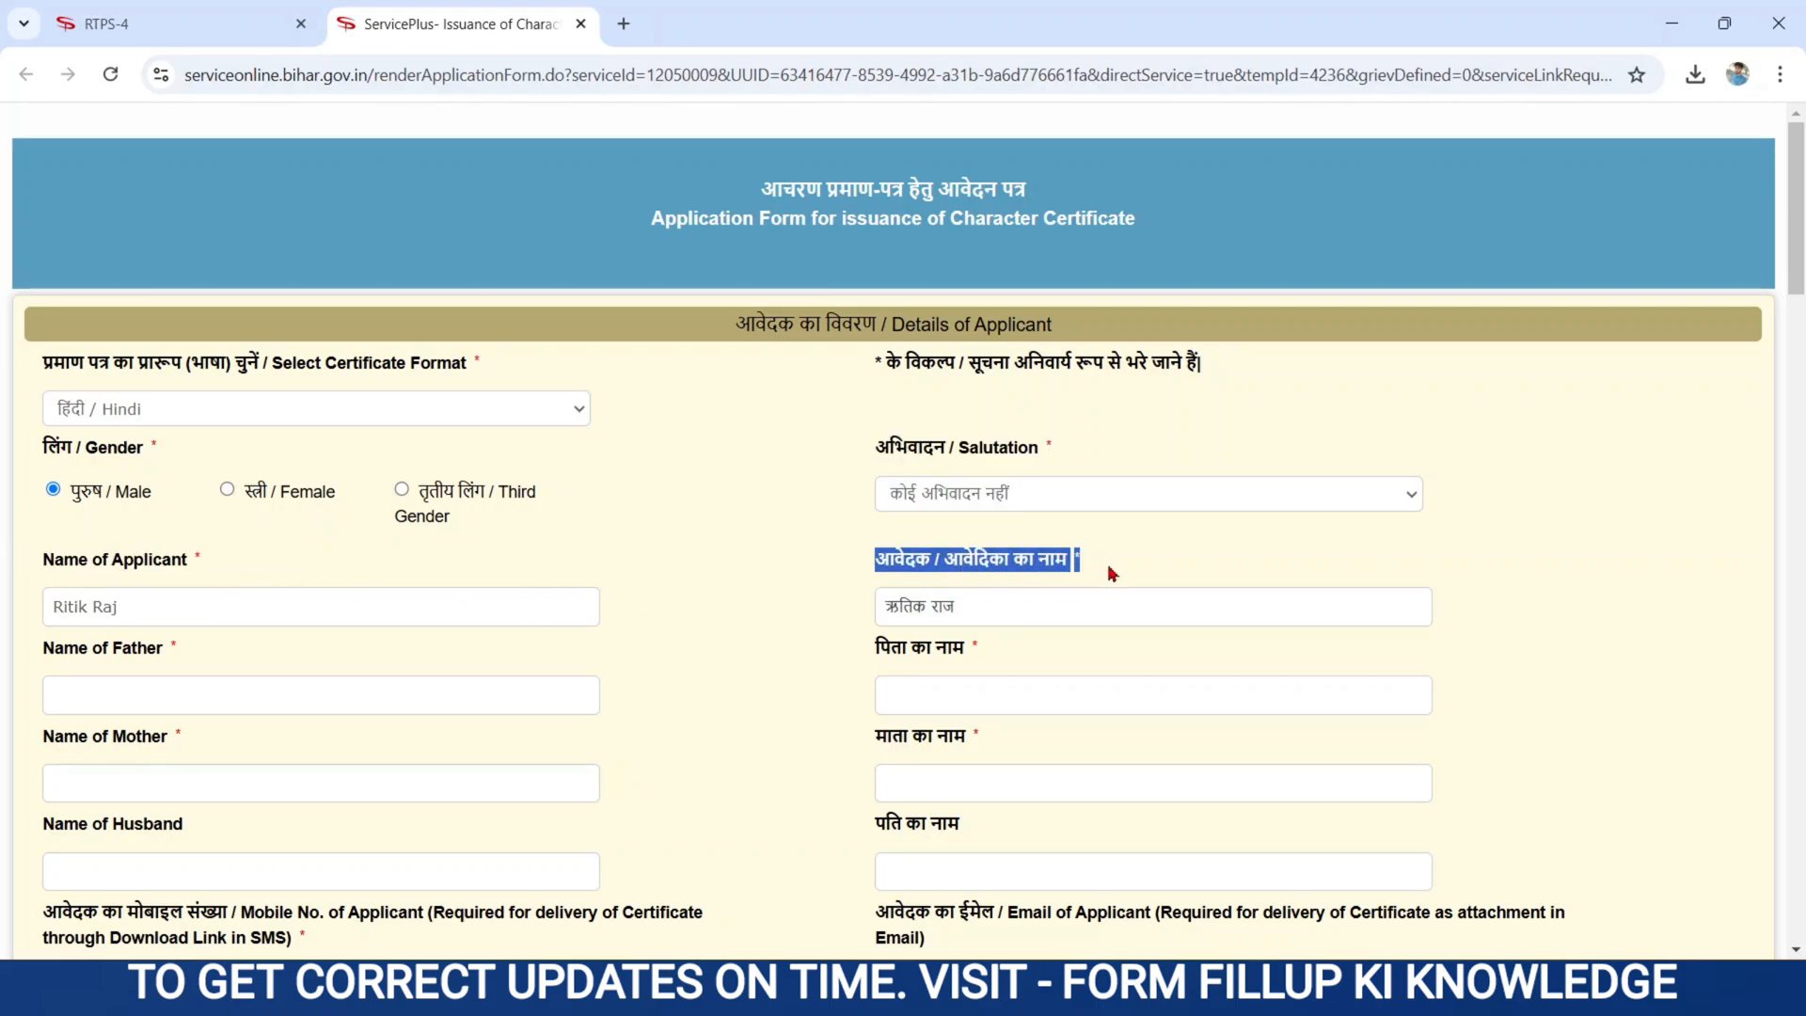
pyautogui.click(970, 606)
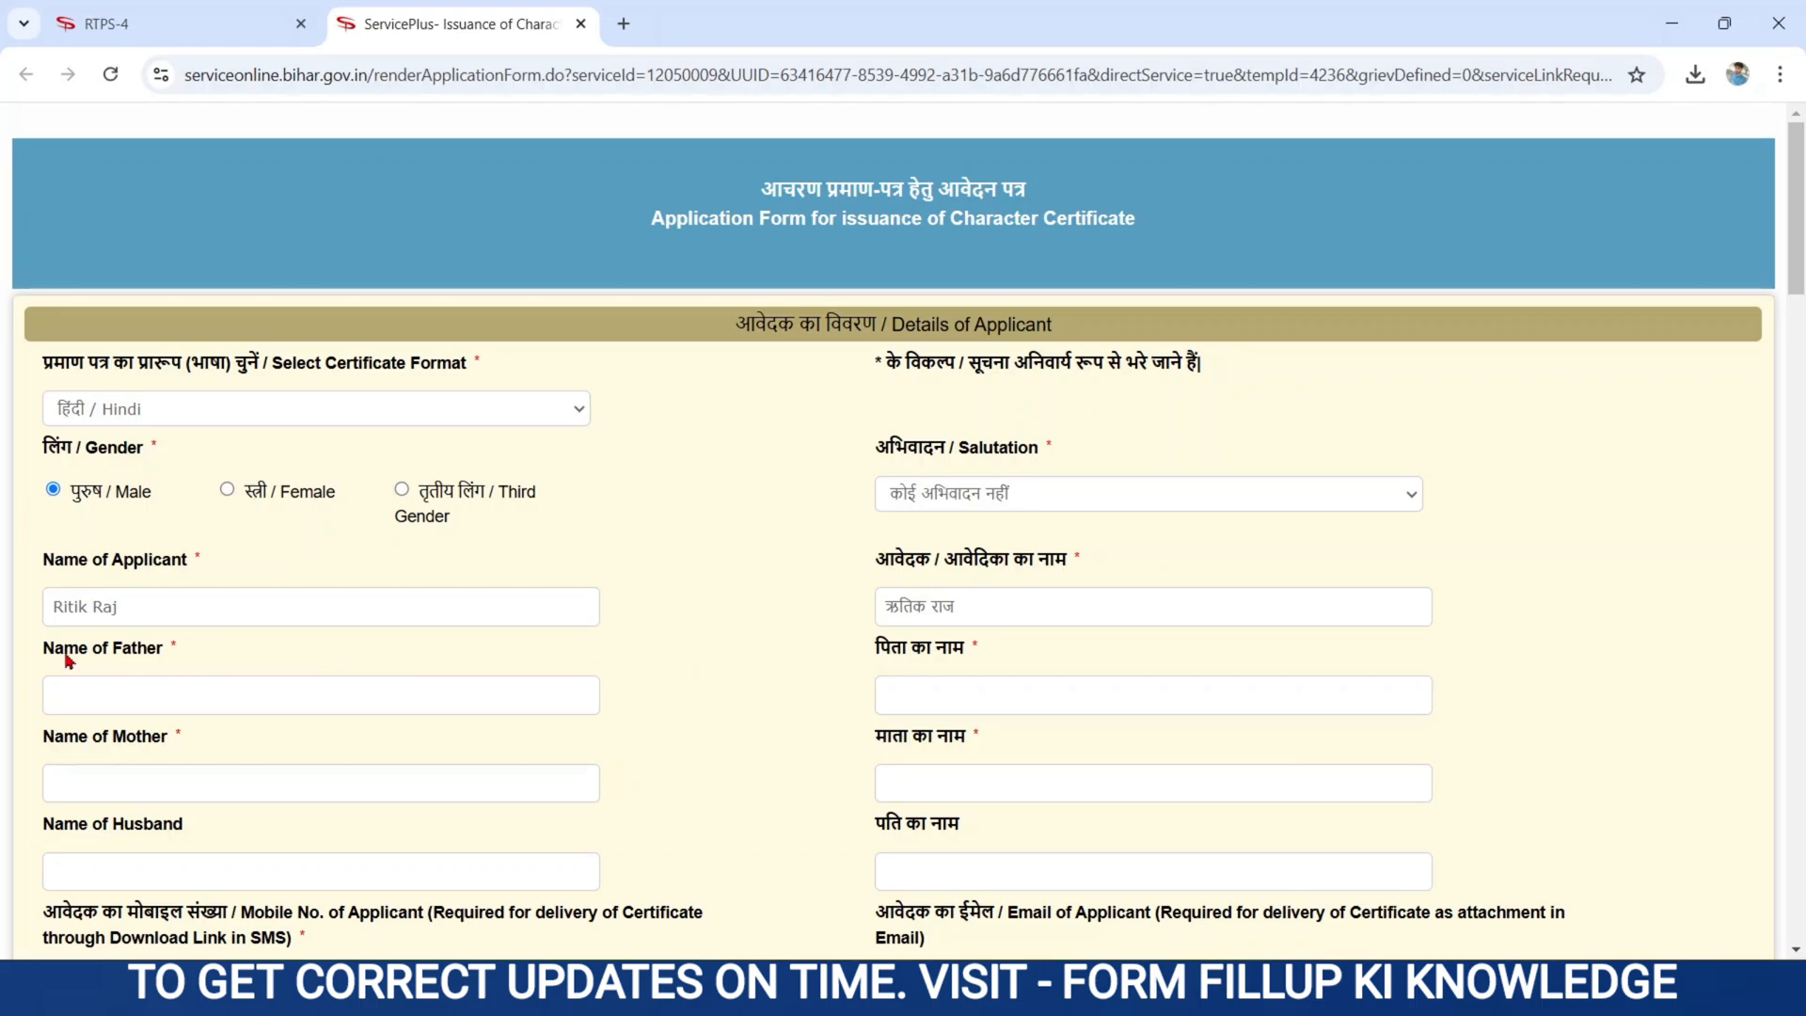
pyautogui.moveTo(44, 656); pyautogui.dragTo(247, 664)
pyautogui.click(98, 702)
pyautogui.moveTo(864, 645); pyautogui.dragTo(978, 656)
pyautogui.click(910, 696)
pyautogui.moveTo(44, 740); pyautogui.dragTo(210, 734)
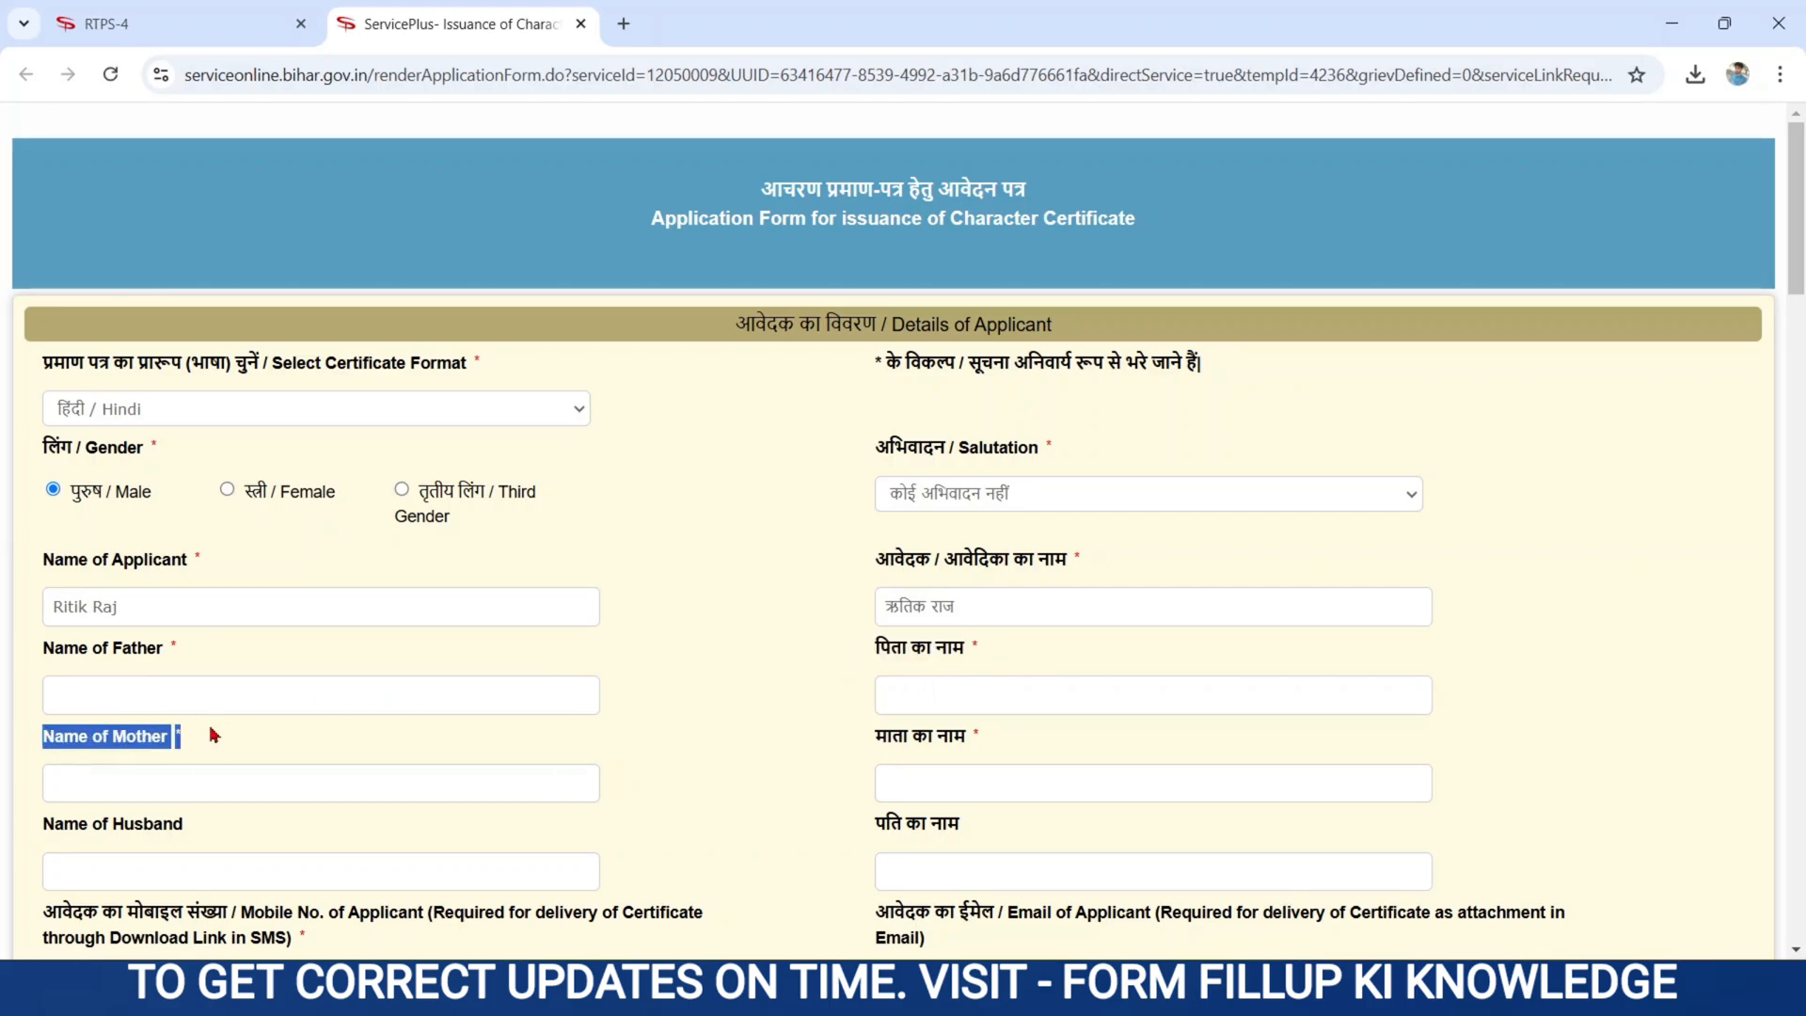
pyautogui.click(85, 786)
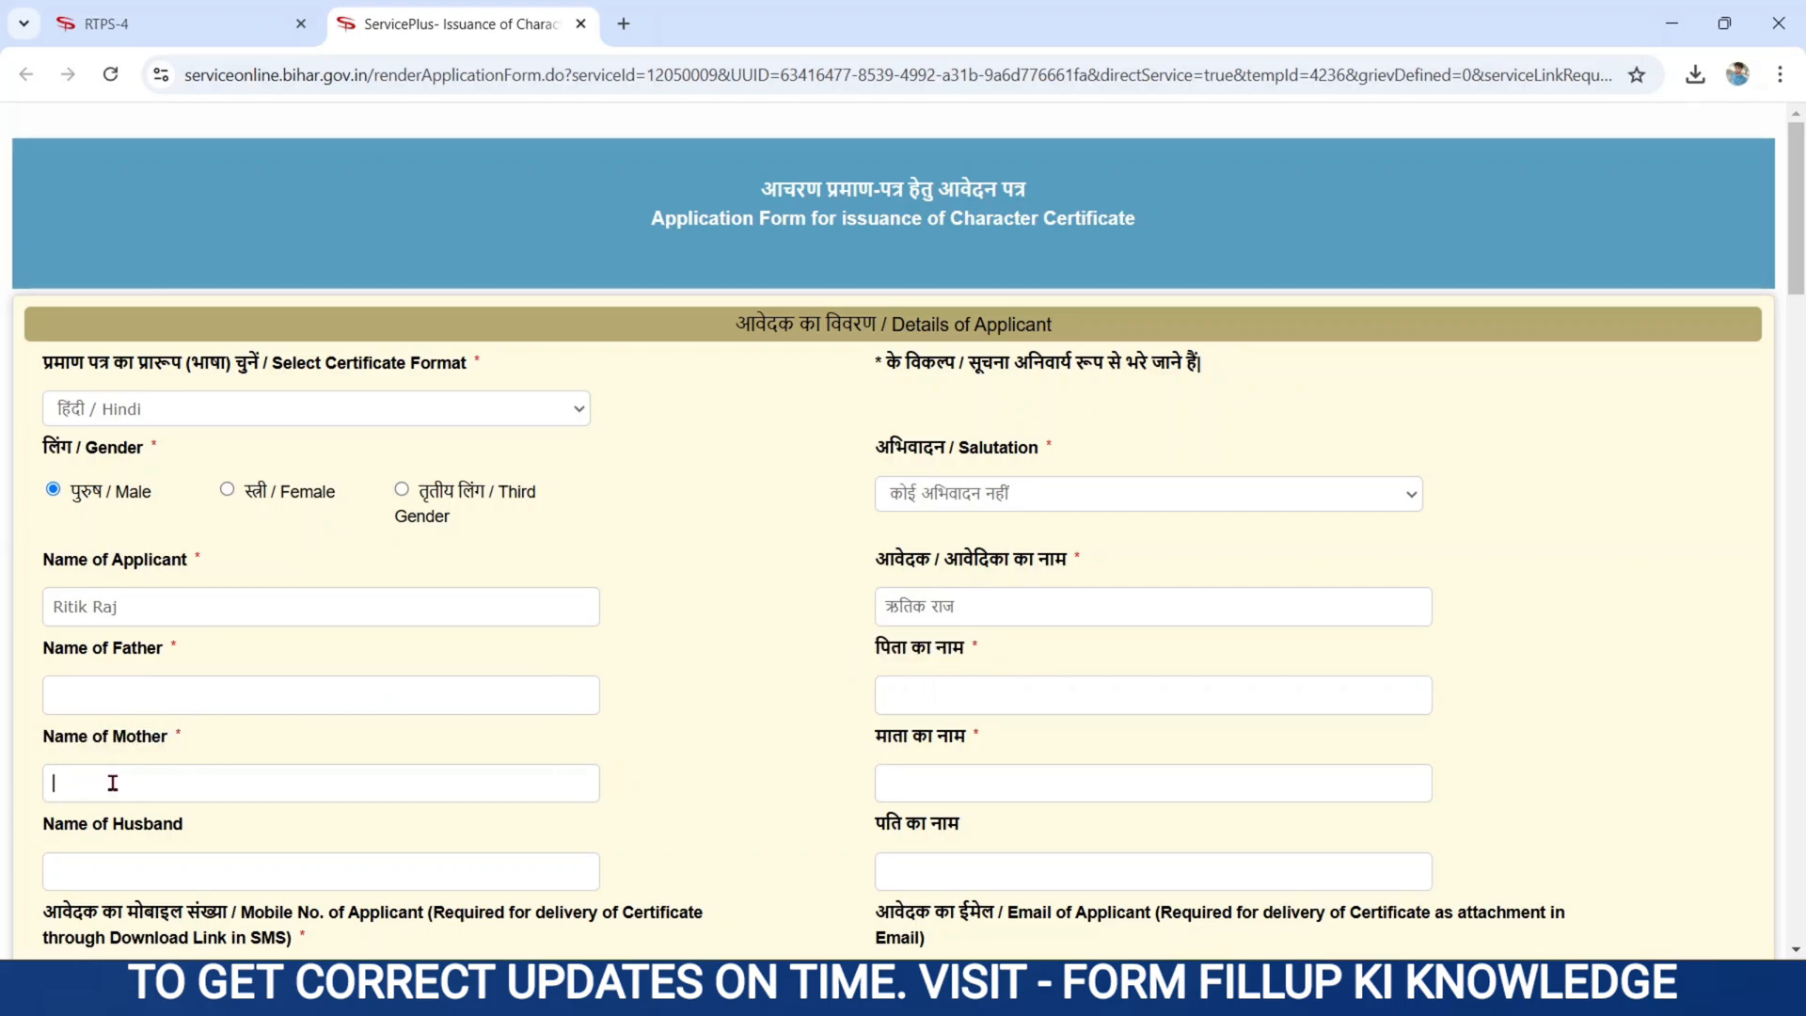
pyautogui.moveTo(871, 737); pyautogui.dragTo(1000, 738)
pyautogui.click(890, 782)
pyautogui.scroll(-6, 795, 804)
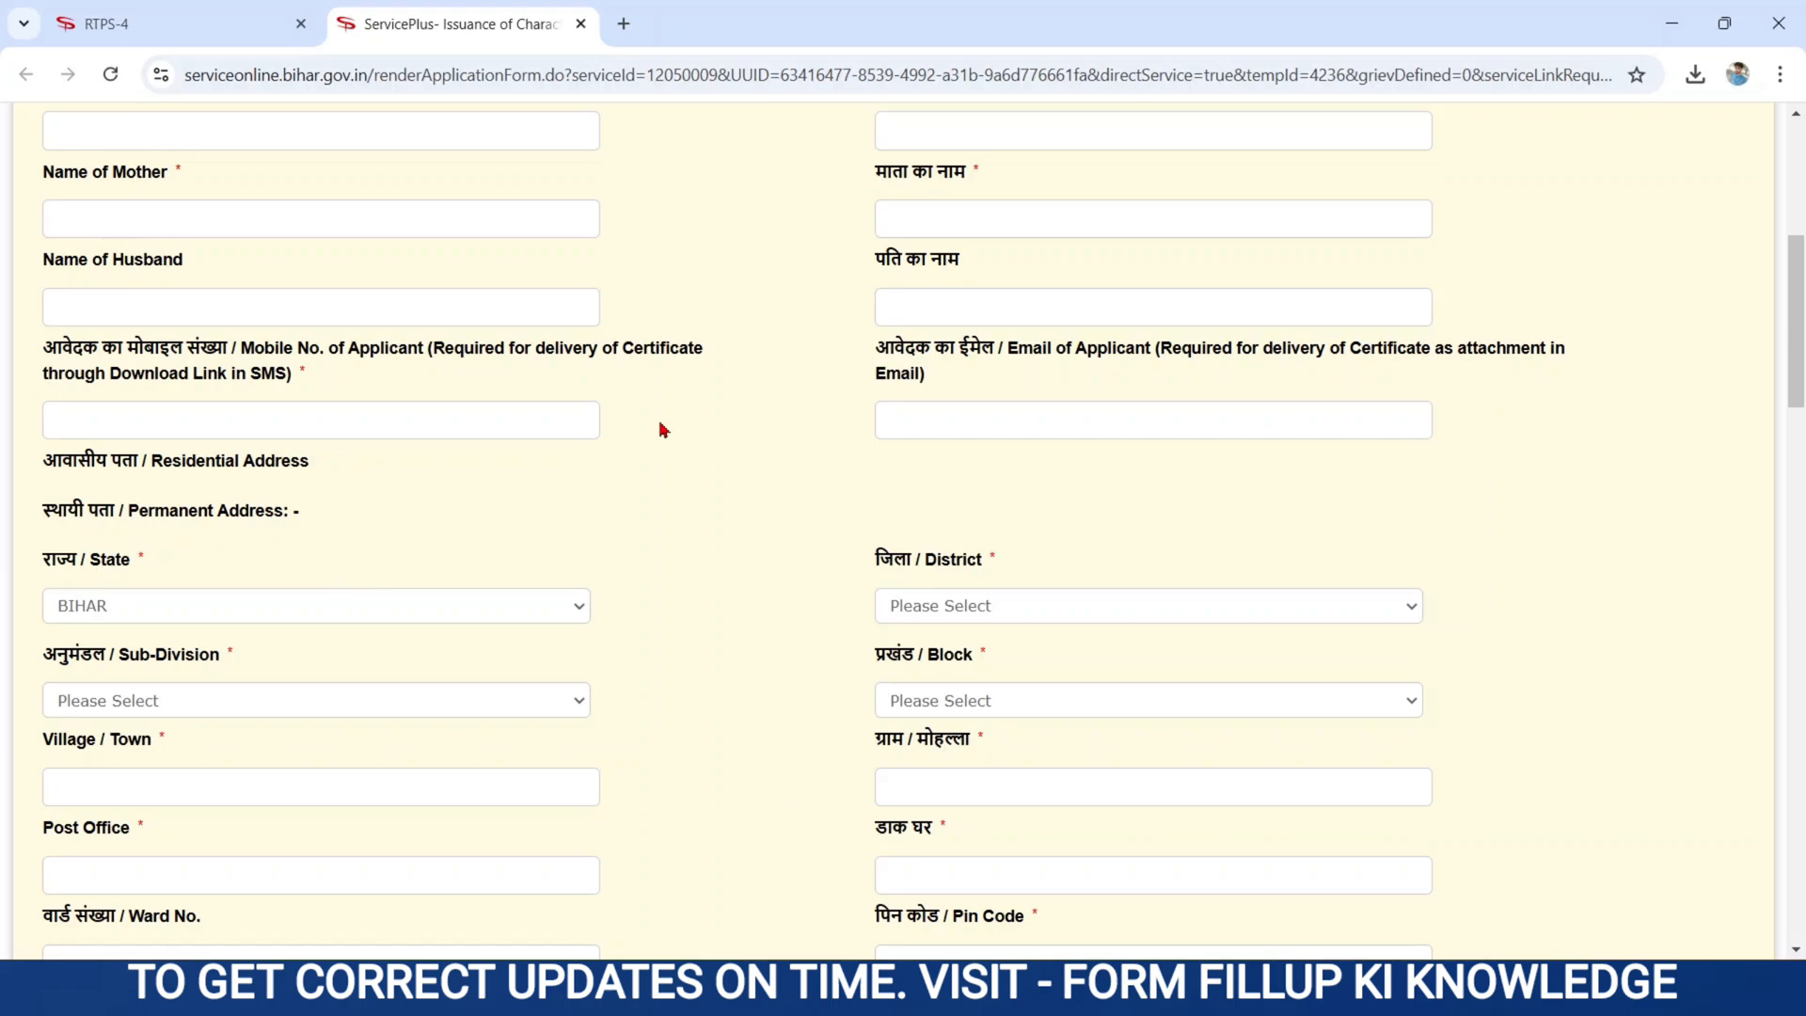
pyautogui.moveTo(43, 260); pyautogui.dragTo(201, 266)
pyautogui.click(94, 312)
pyautogui.click(918, 311)
pyautogui.moveTo(37, 340); pyautogui.dragTo(297, 378)
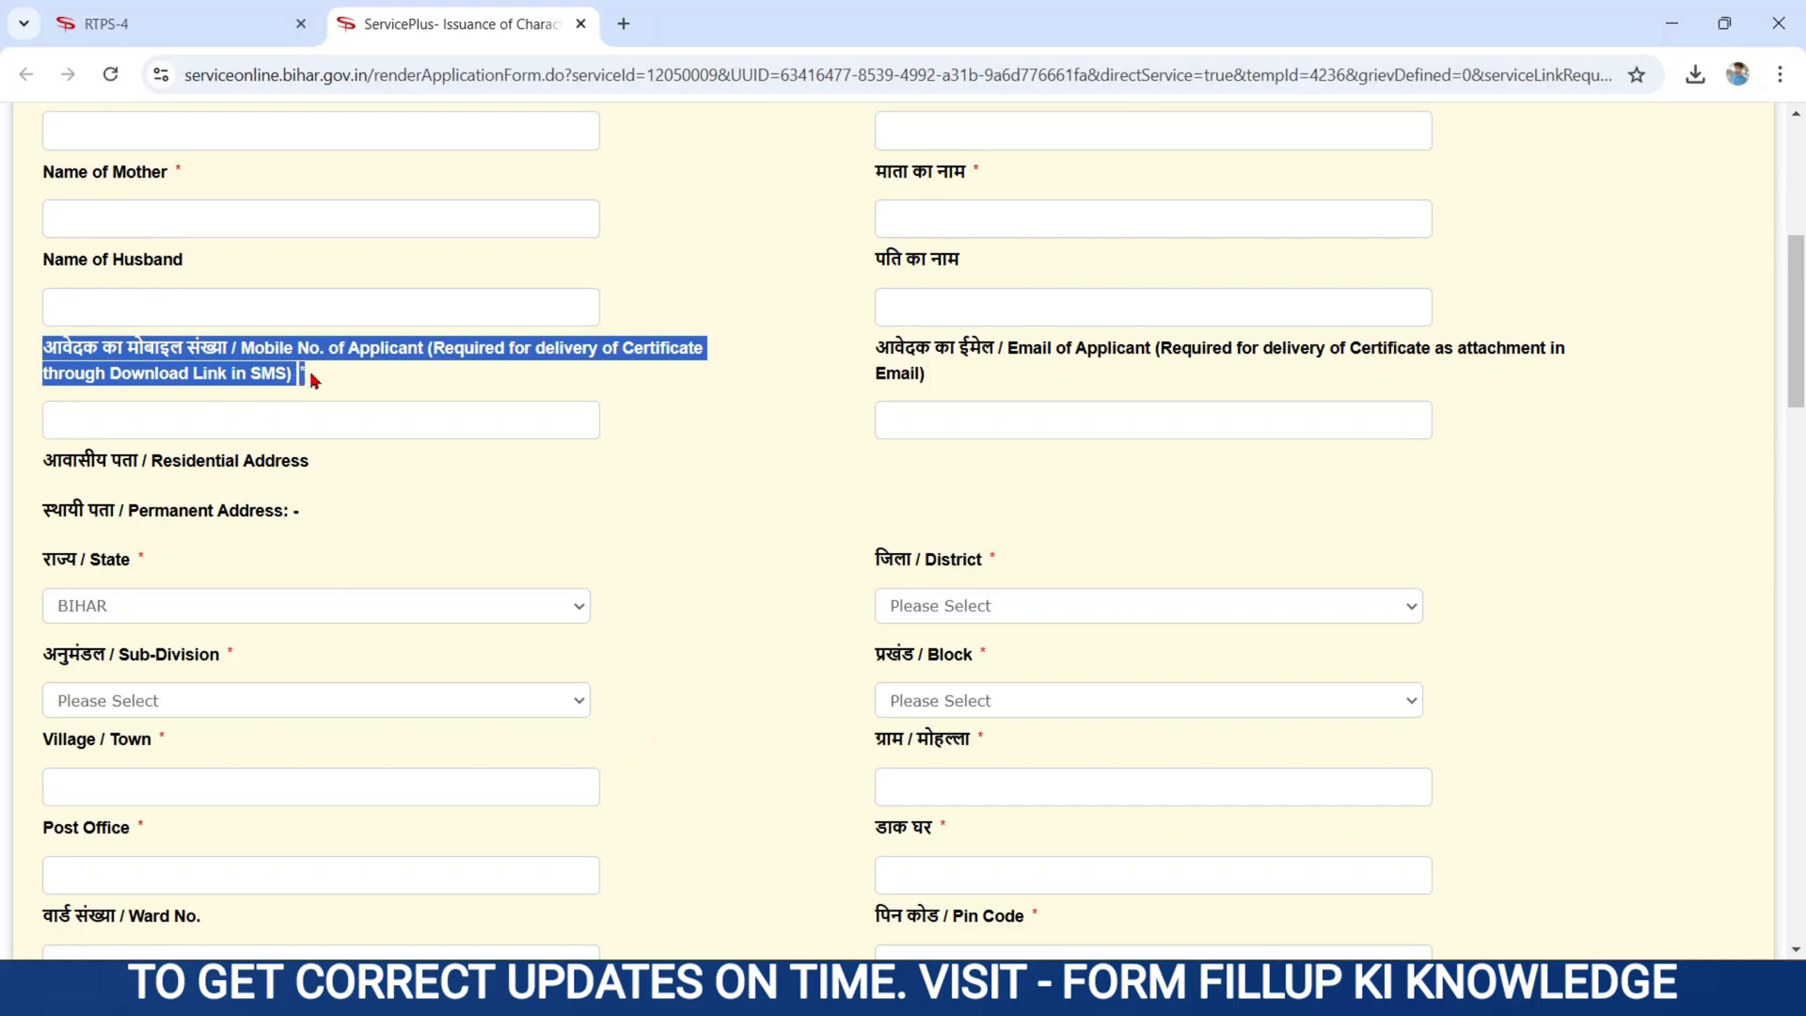
pyautogui.click(120, 417)
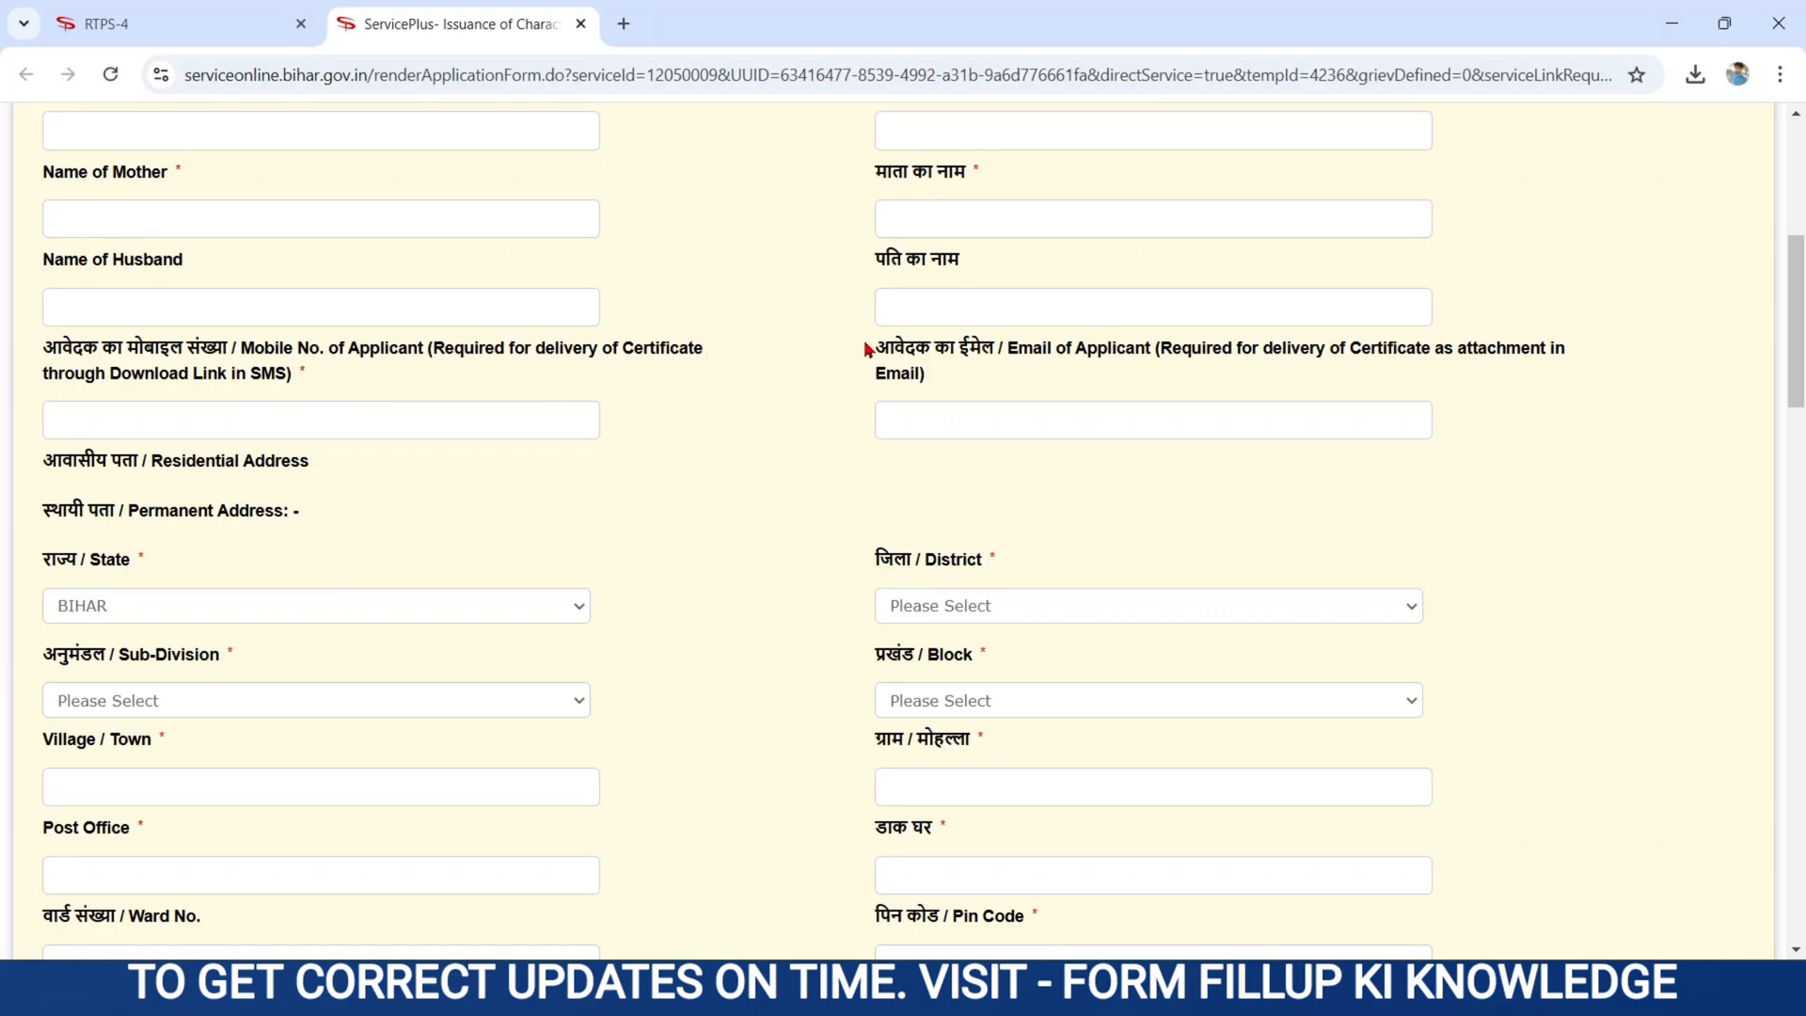
pyautogui.moveTo(866, 348); pyautogui.dragTo(938, 374)
pyautogui.click(940, 416)
pyautogui.moveTo(37, 461); pyautogui.dragTo(306, 523)
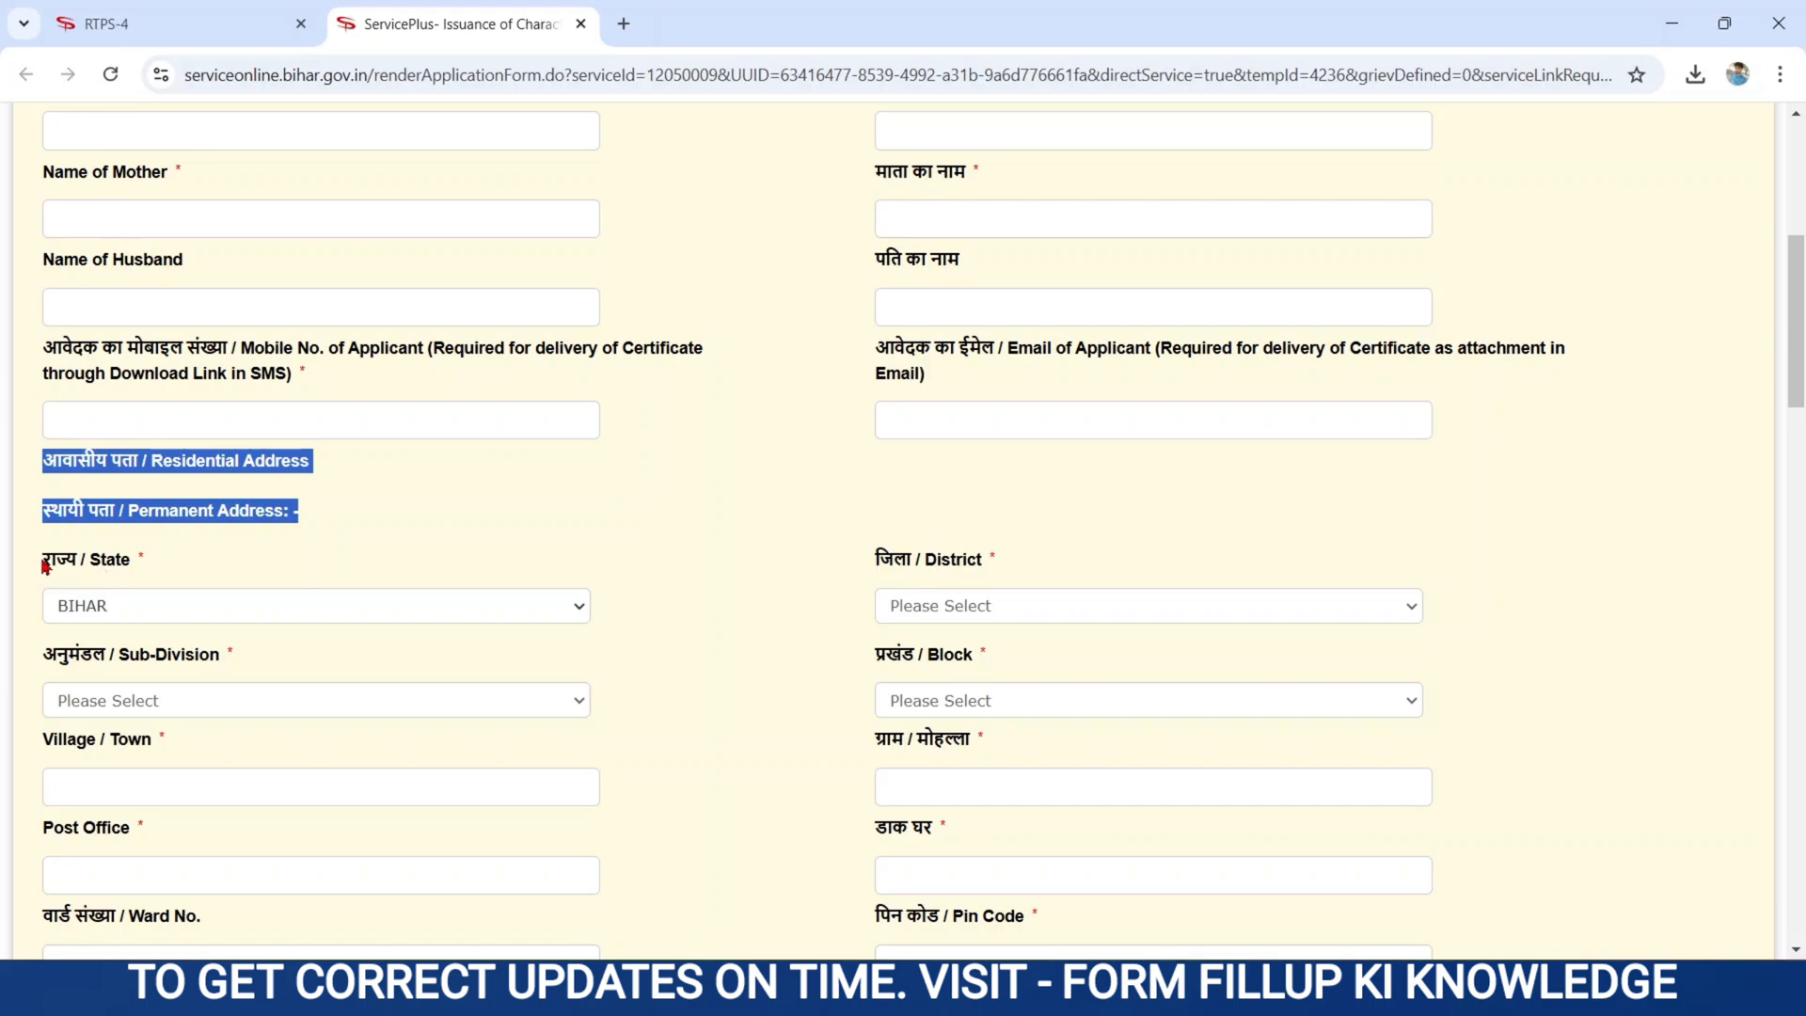
# - Keep State BIHAR and choose PURBI CHAMPARAN as the district
pyautogui.moveTo(42, 560); pyautogui.dragTo(323, 571)
pyautogui.click(303, 610)
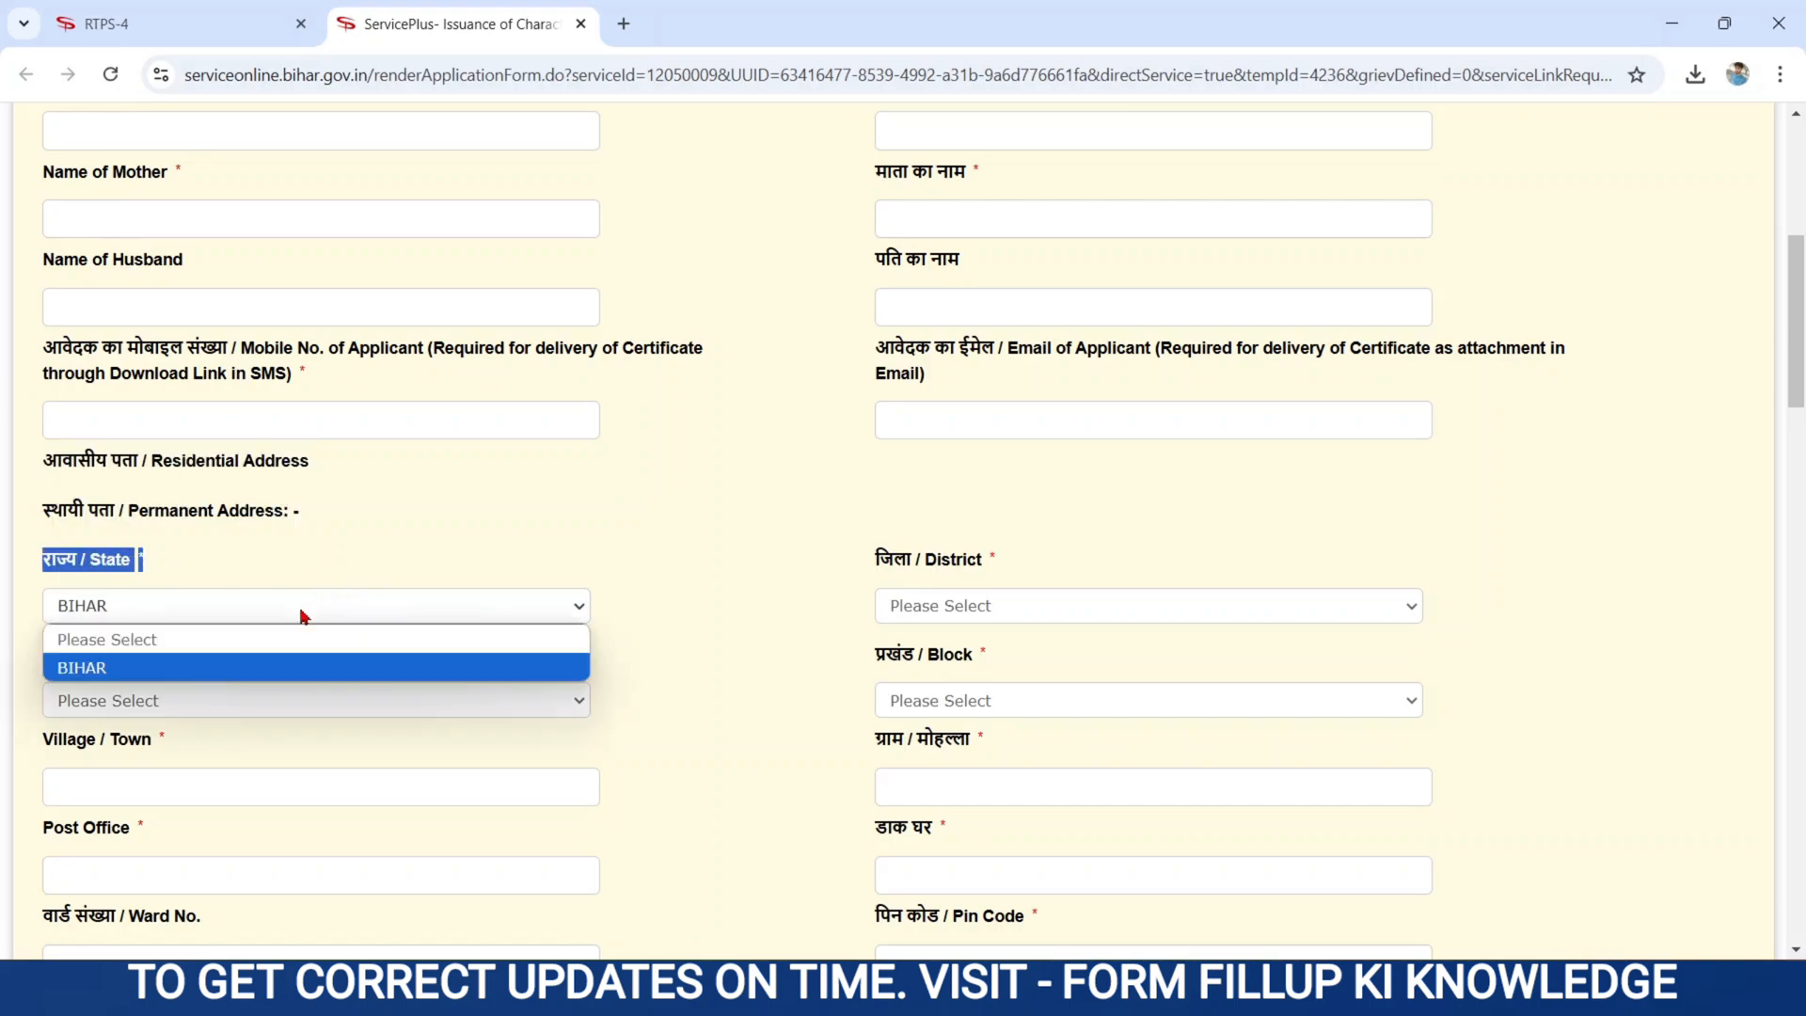
pyautogui.click(167, 669)
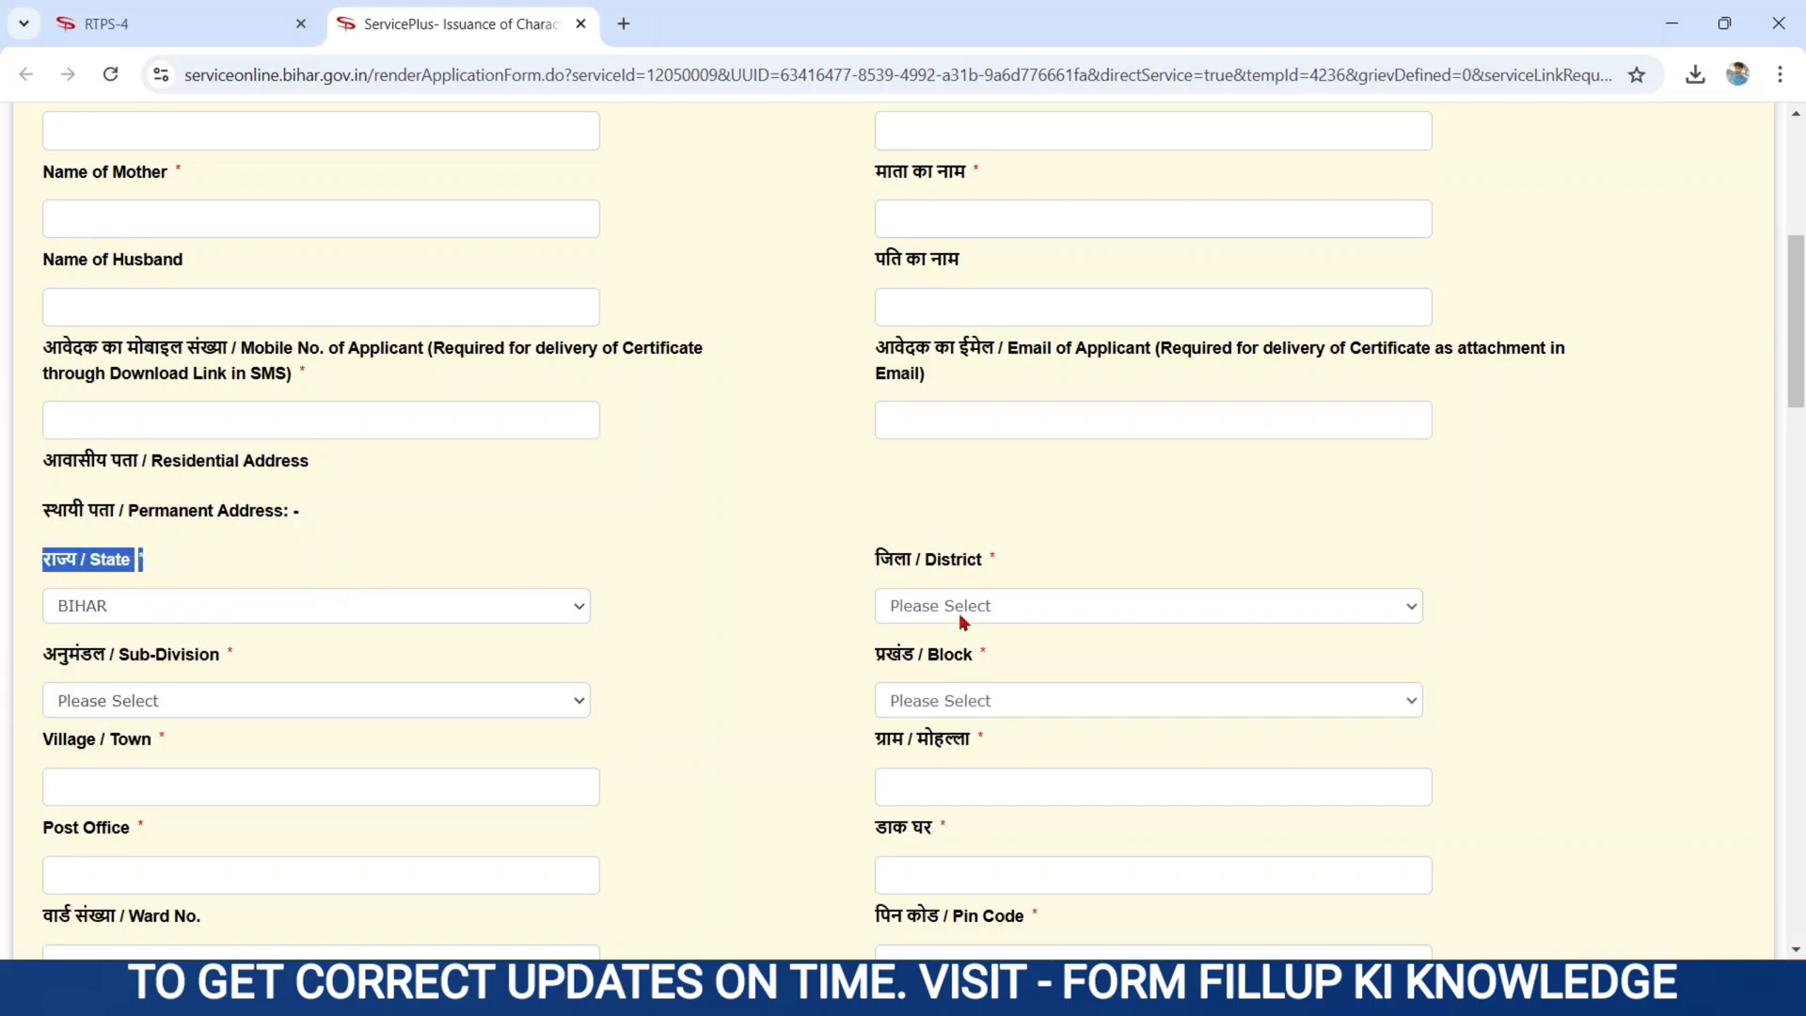
pyautogui.moveTo(874, 562); pyautogui.dragTo(1068, 604)
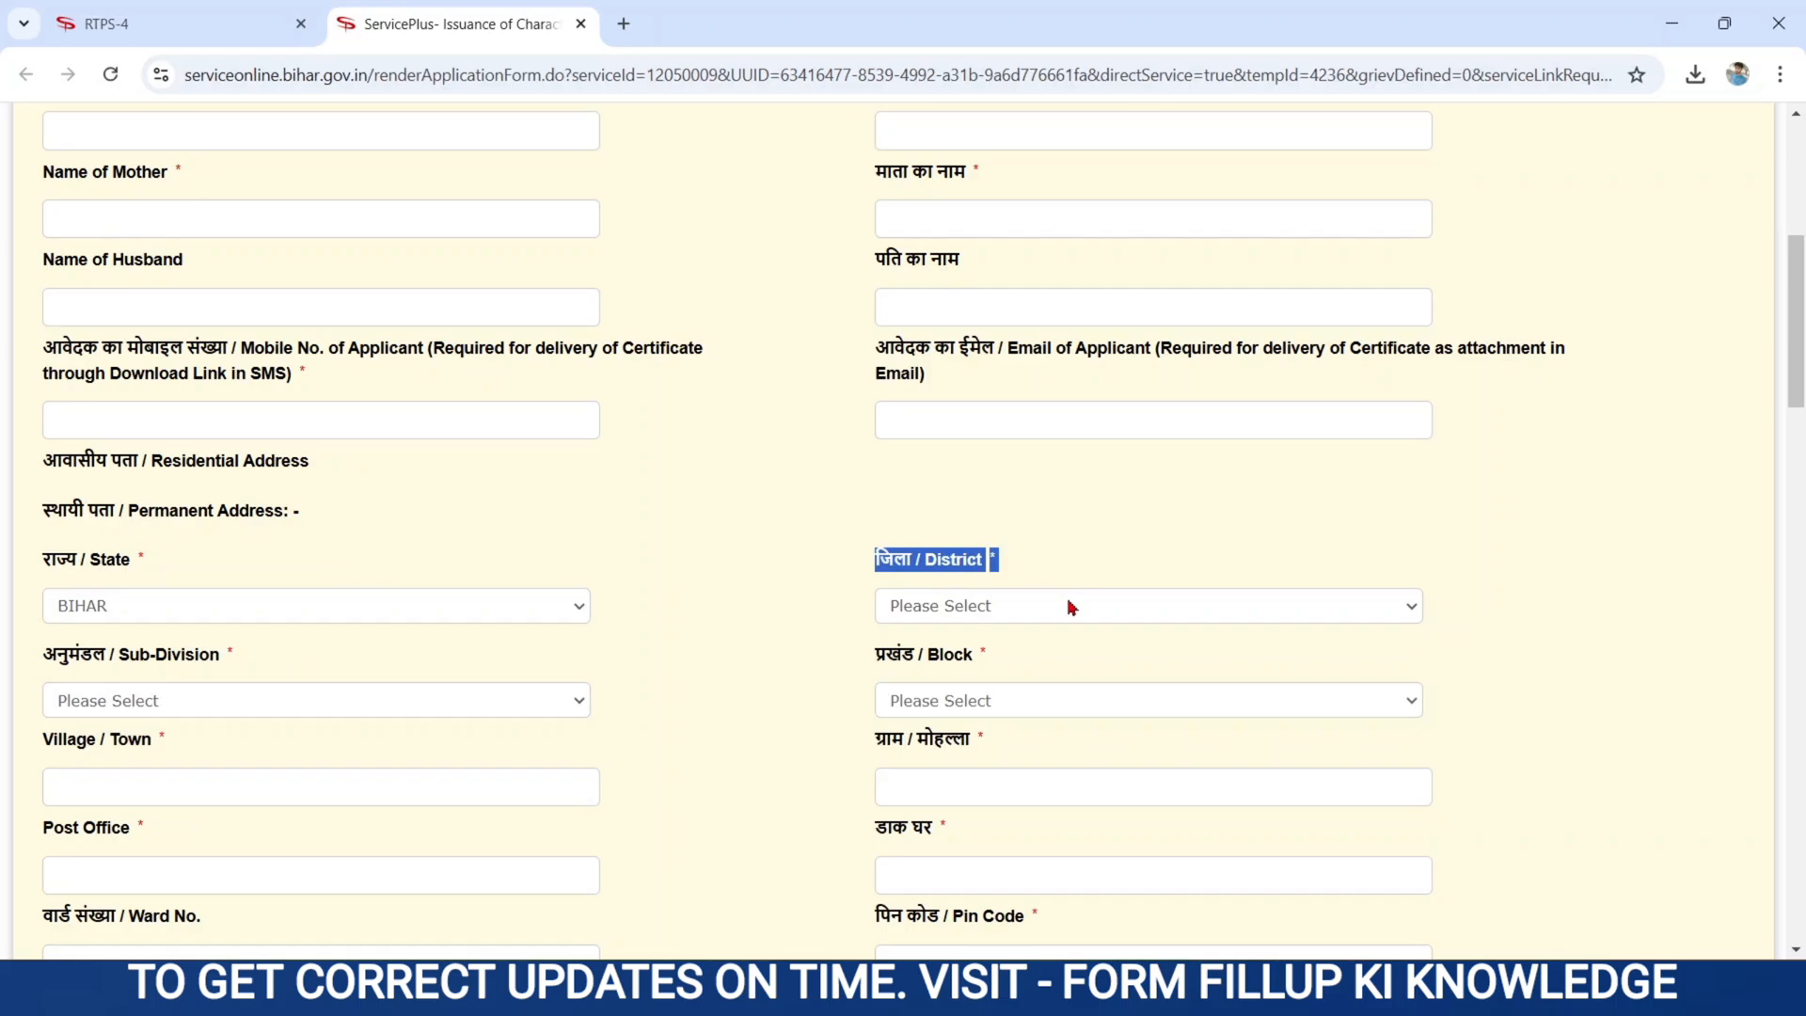
pyautogui.click(996, 617)
pyautogui.click(1412, 487)
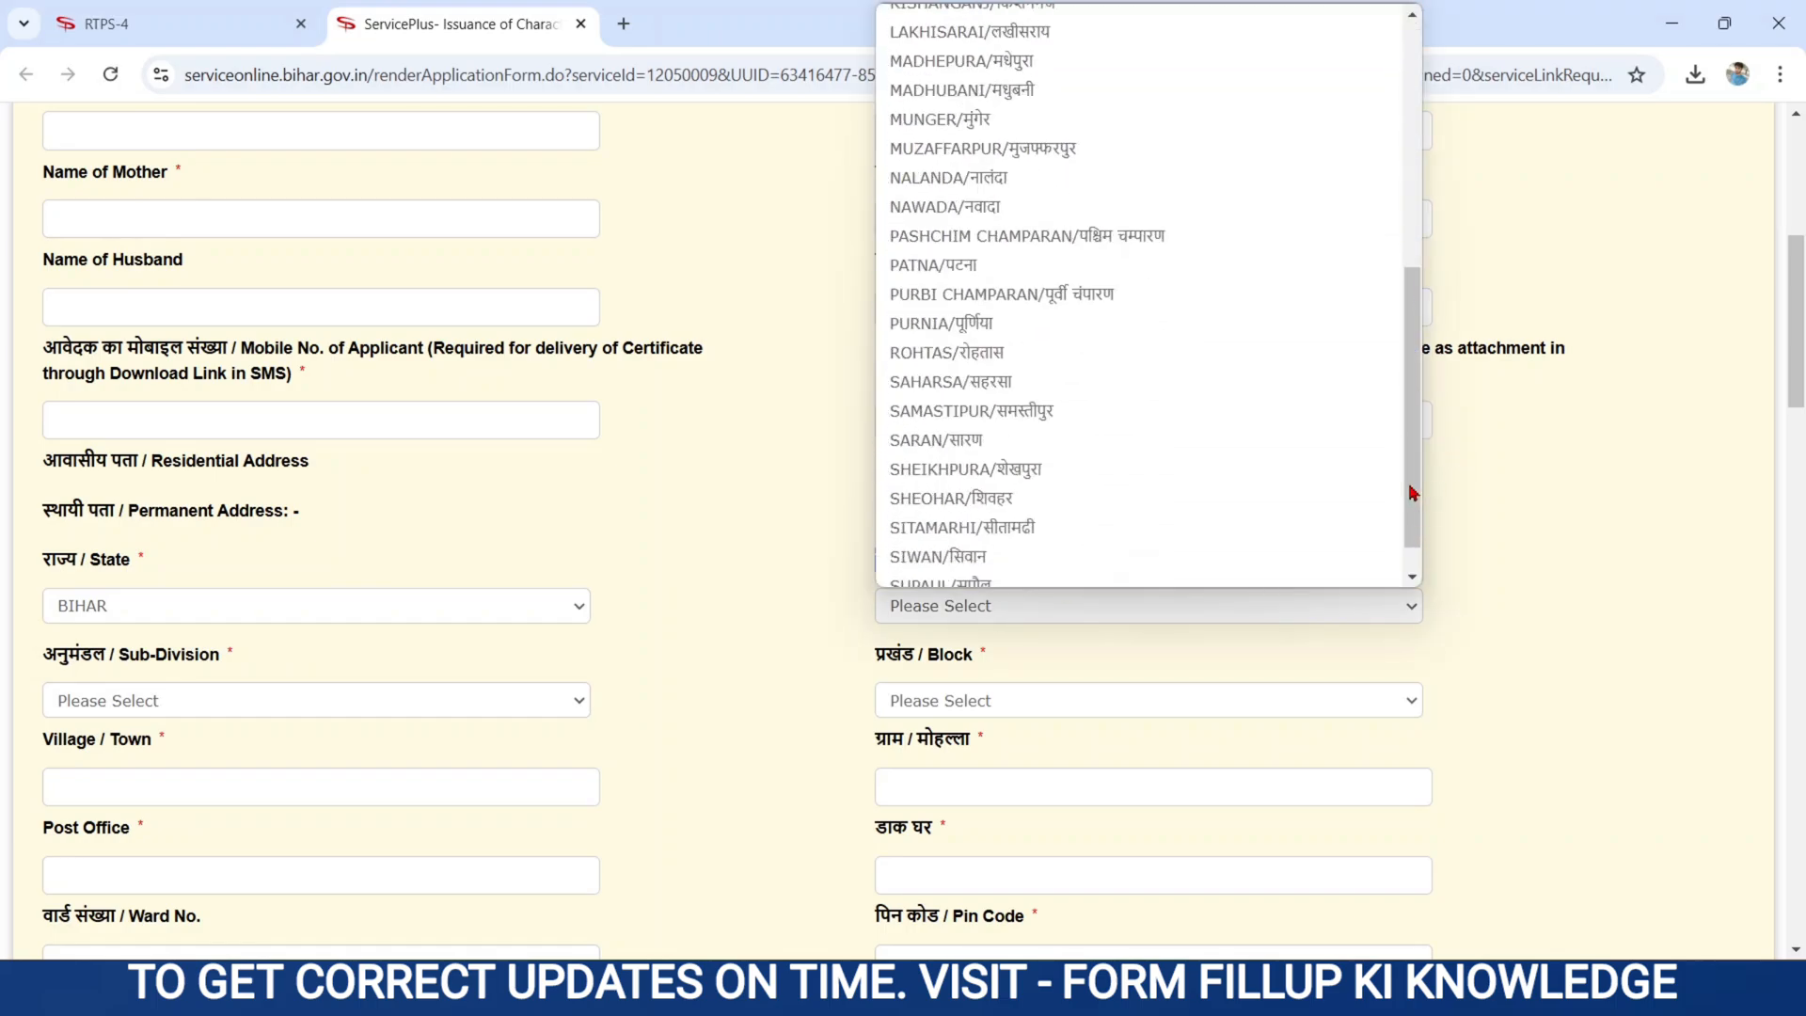
pyautogui.click(1071, 294)
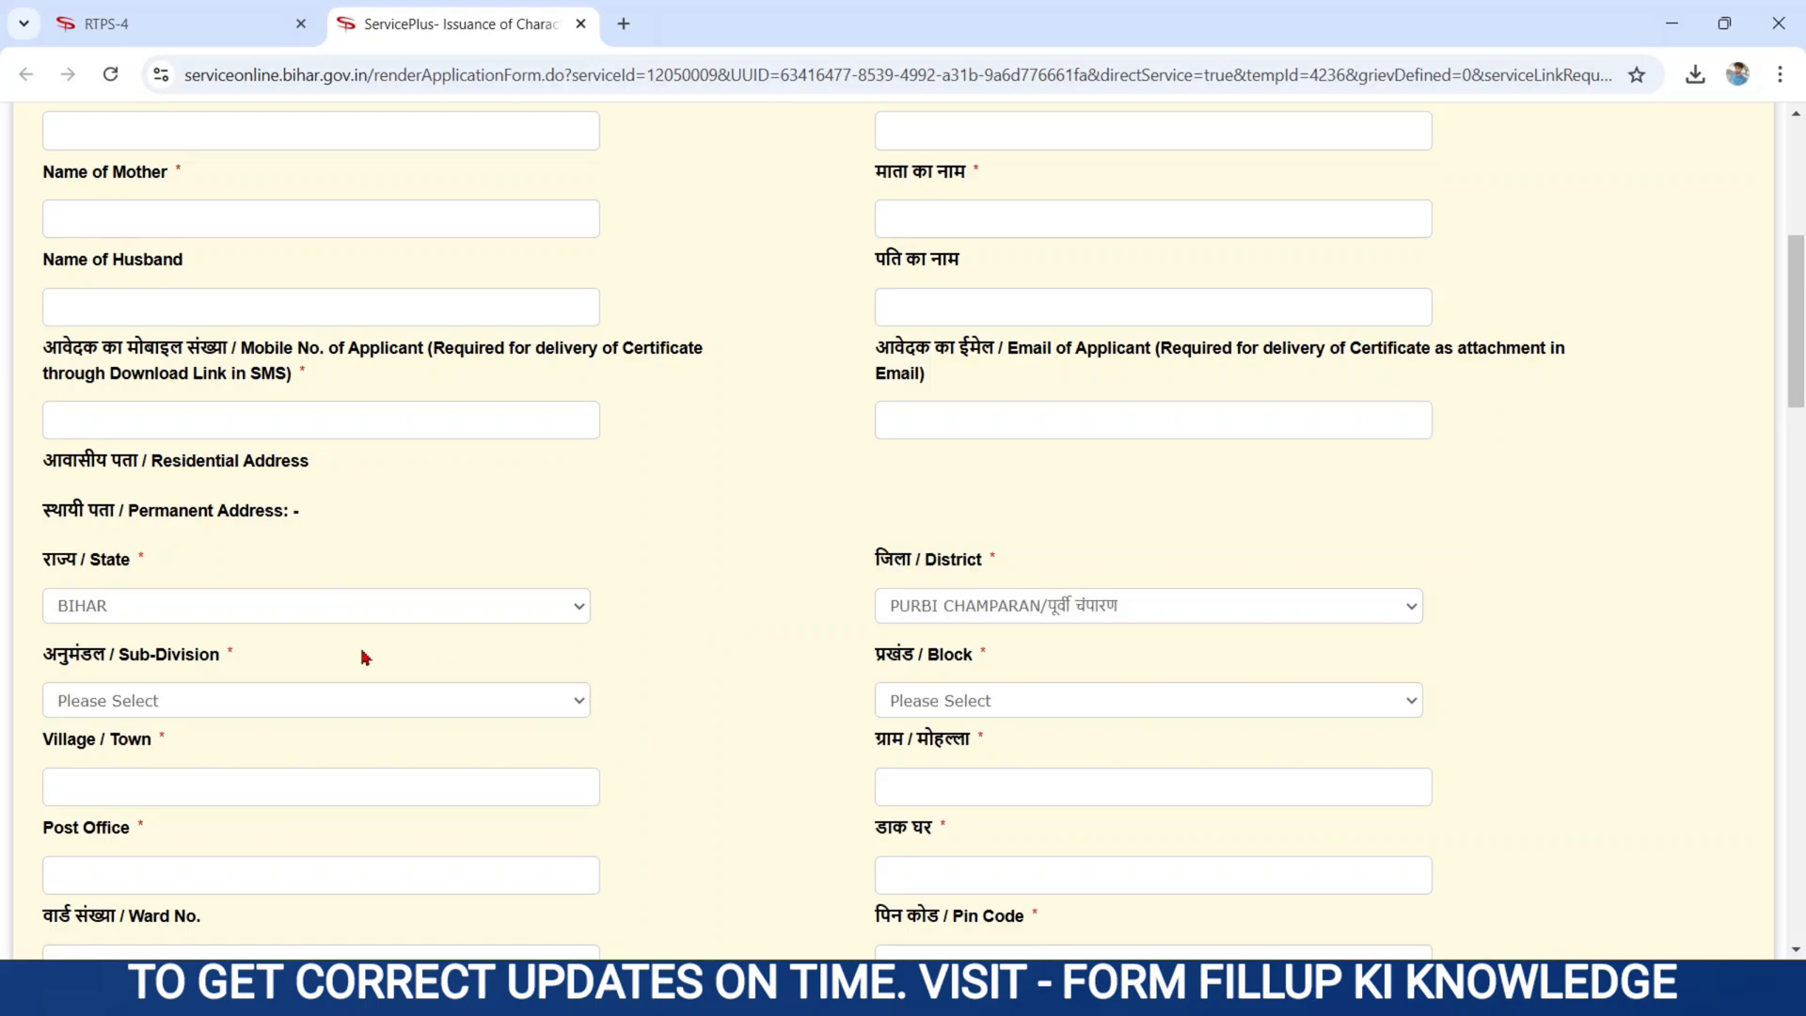
# - Choose MOTIHARI as the sub-division and SUGAULI as the block
pyautogui.moveTo(45, 655); pyautogui.dragTo(256, 664)
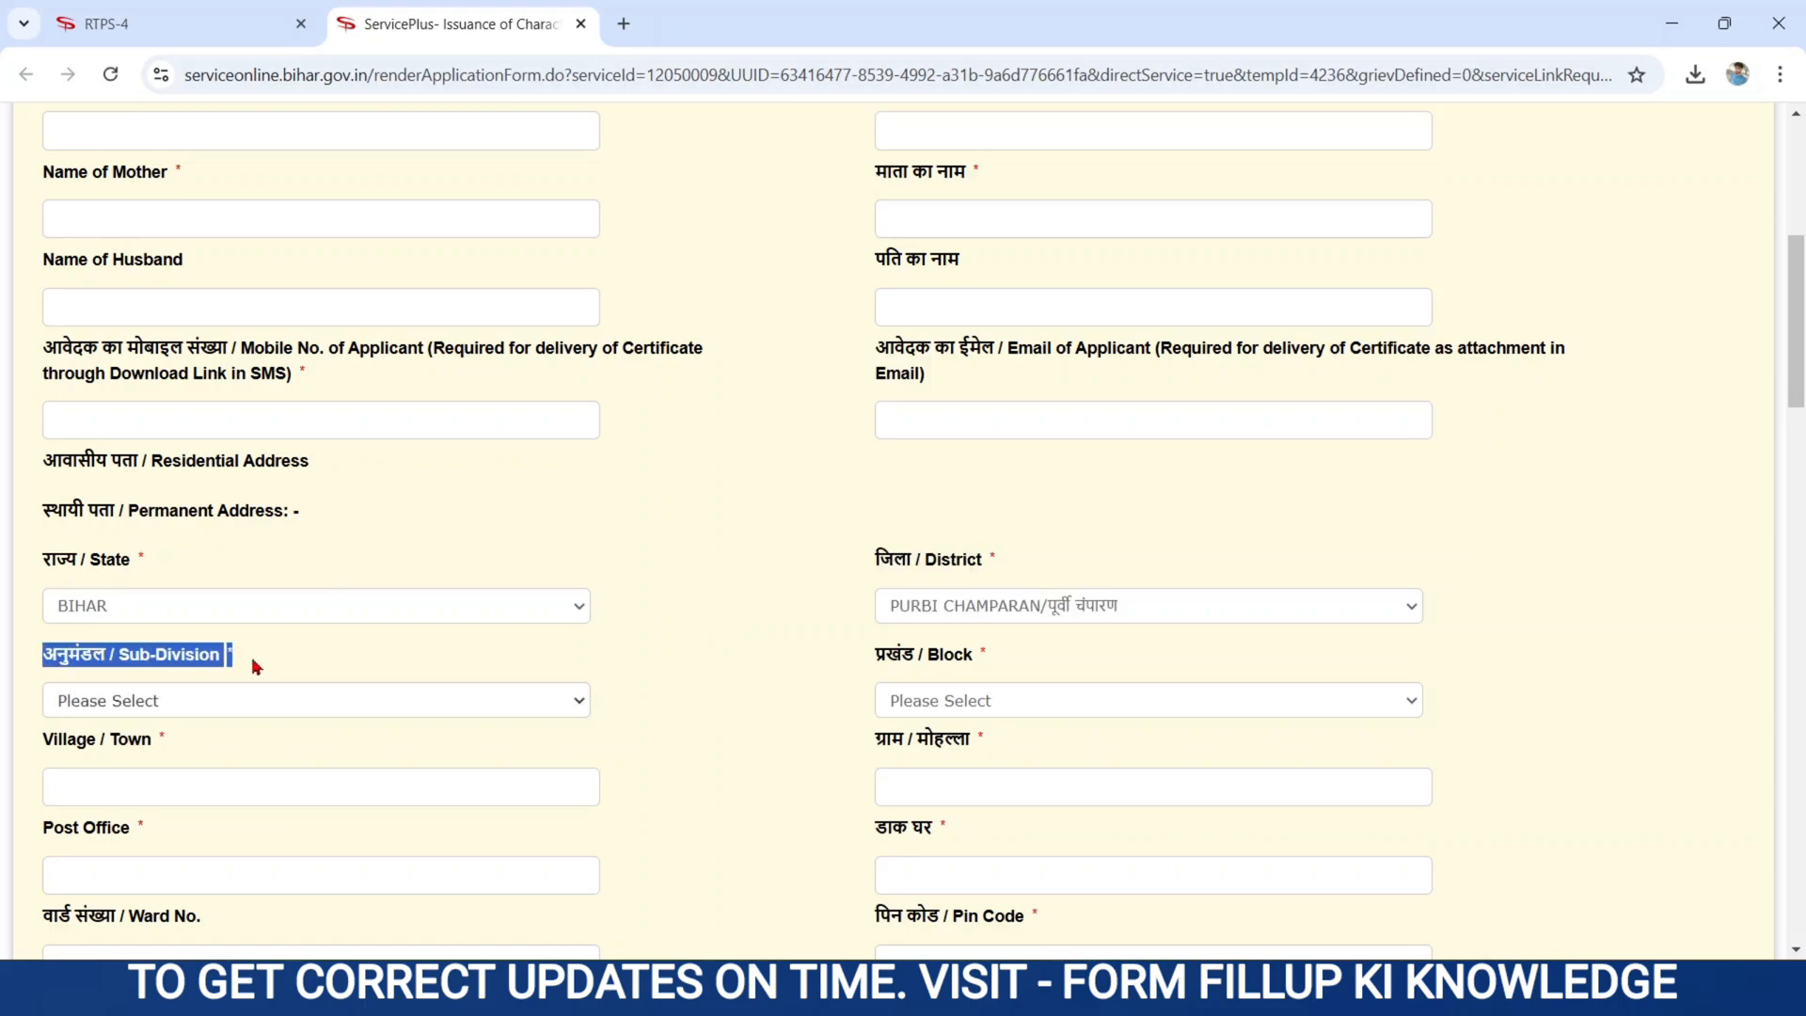
pyautogui.click(137, 706)
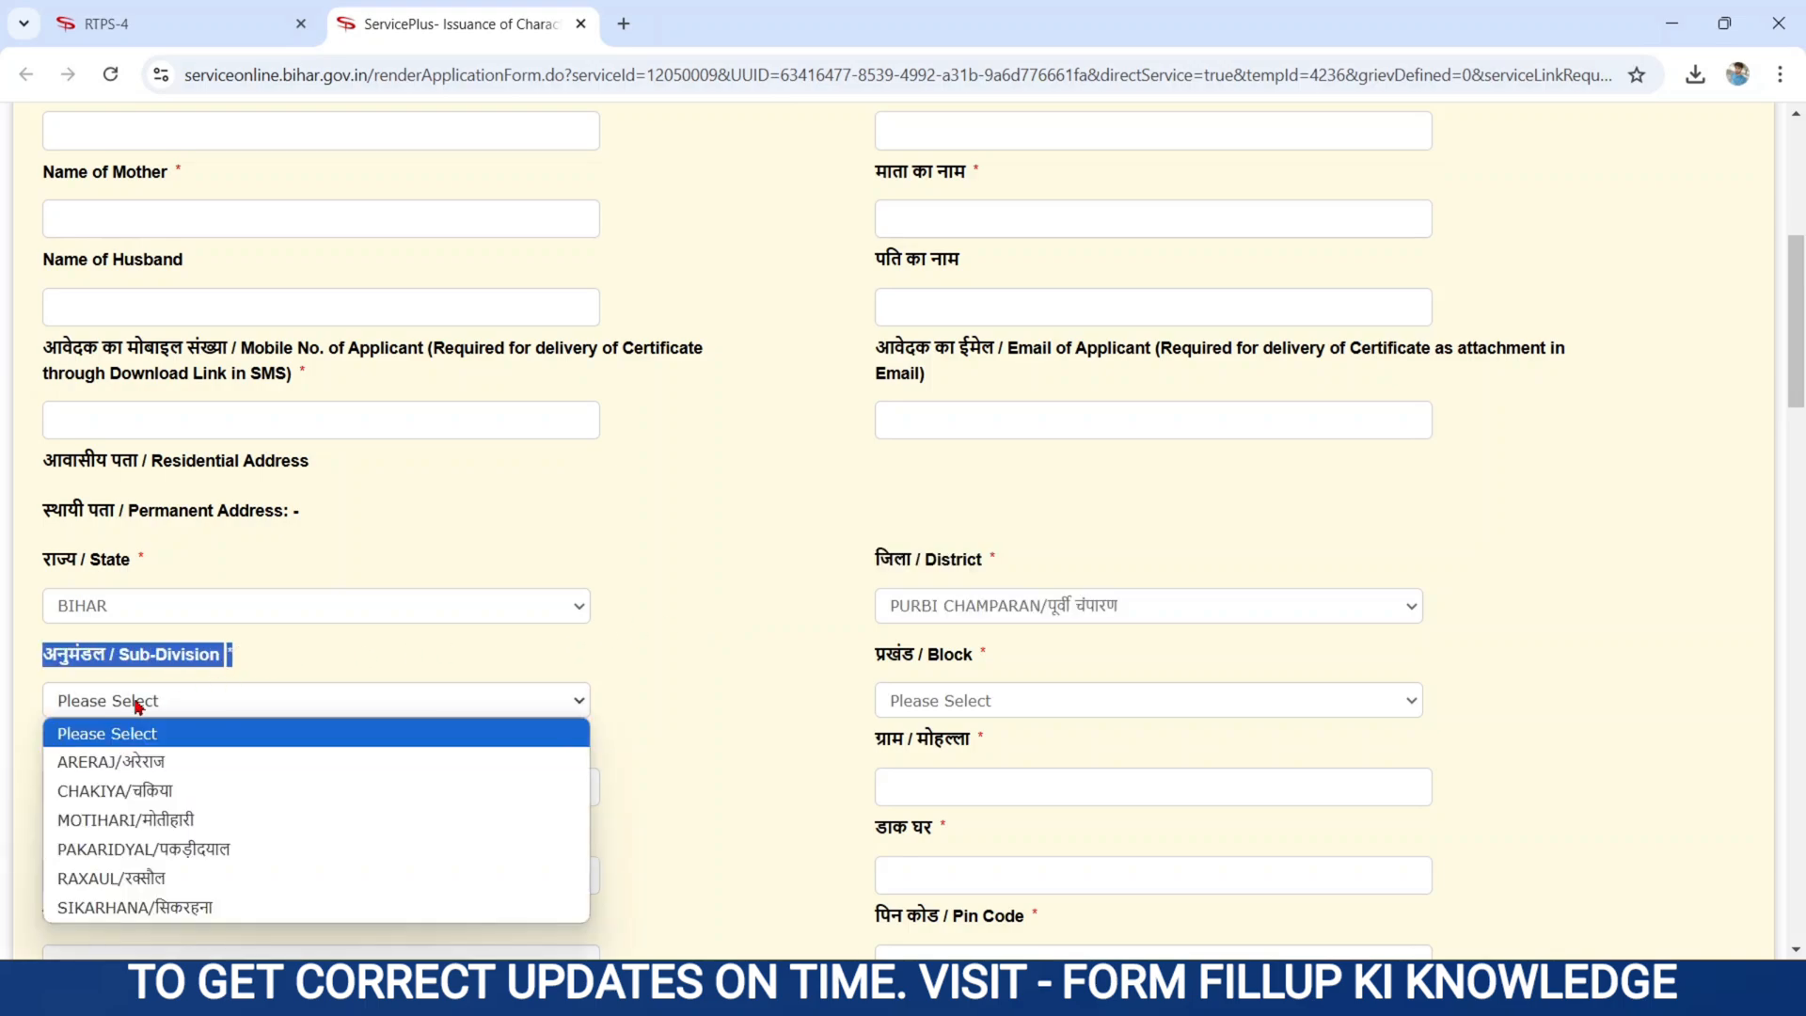
pyautogui.click(136, 820)
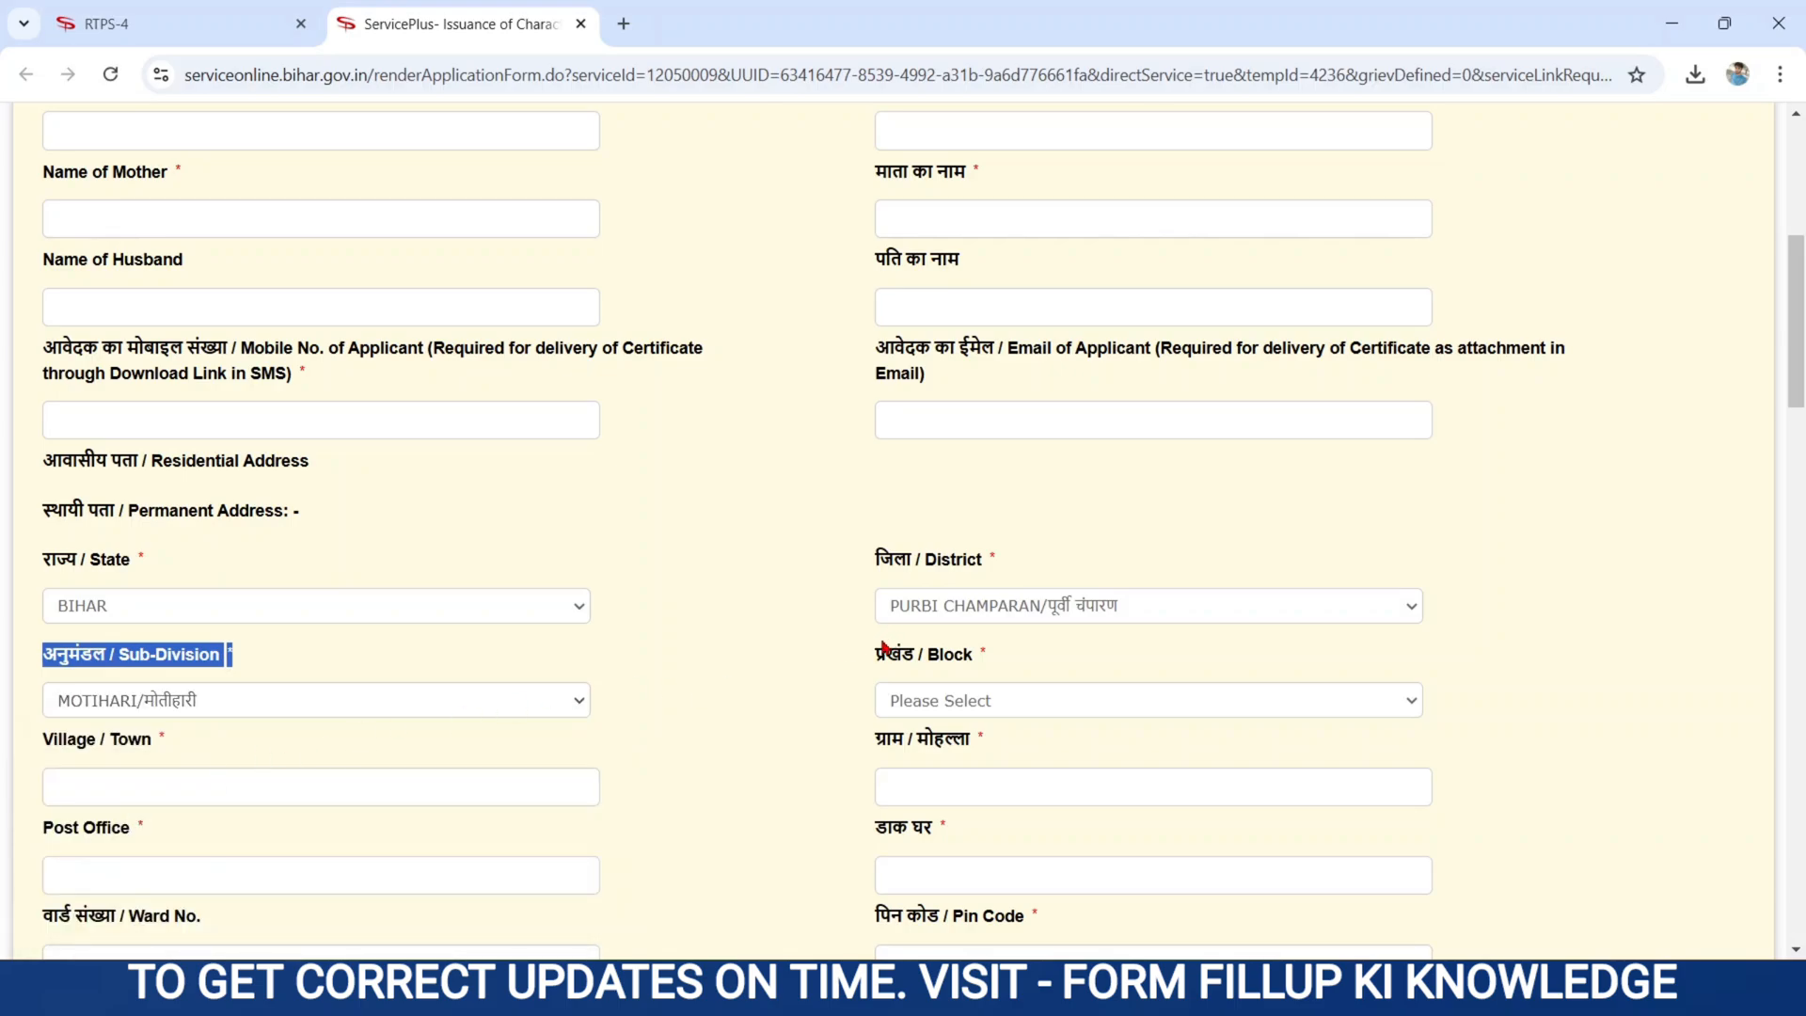
pyautogui.moveTo(874, 657); pyautogui.dragTo(995, 654)
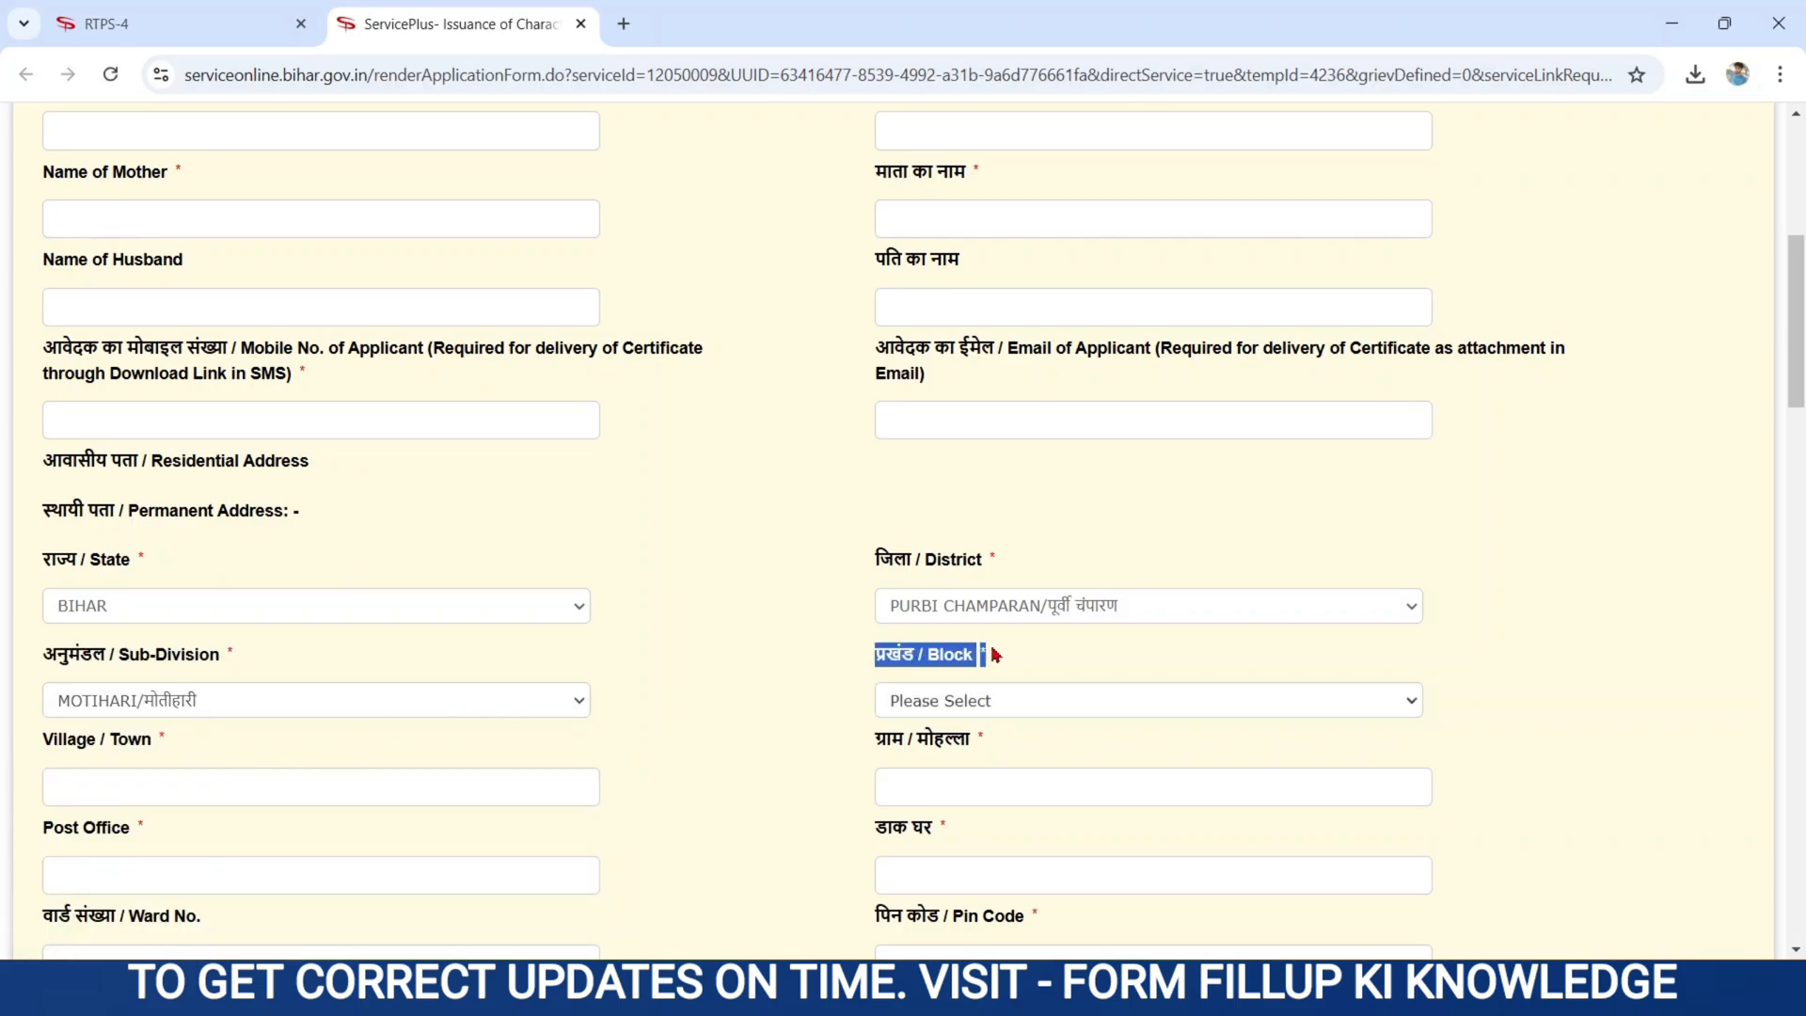
pyautogui.click(932, 707)
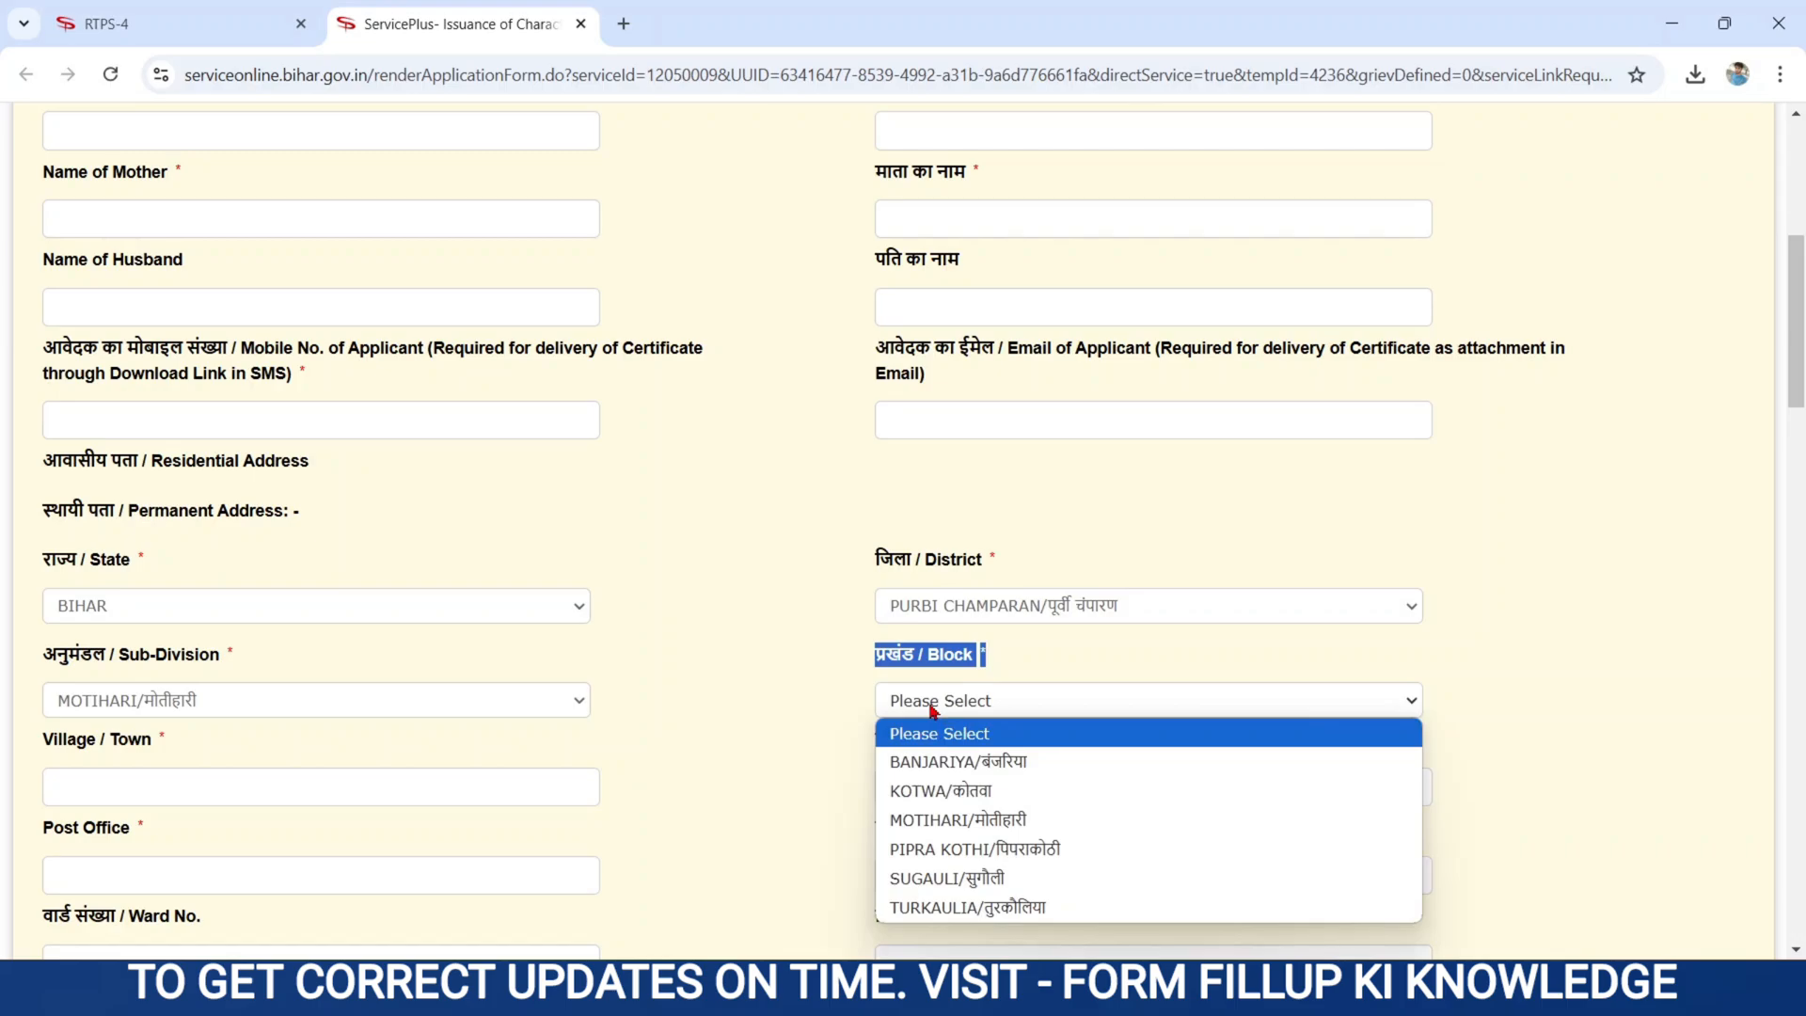
pyautogui.click(964, 888)
pyautogui.click(799, 775)
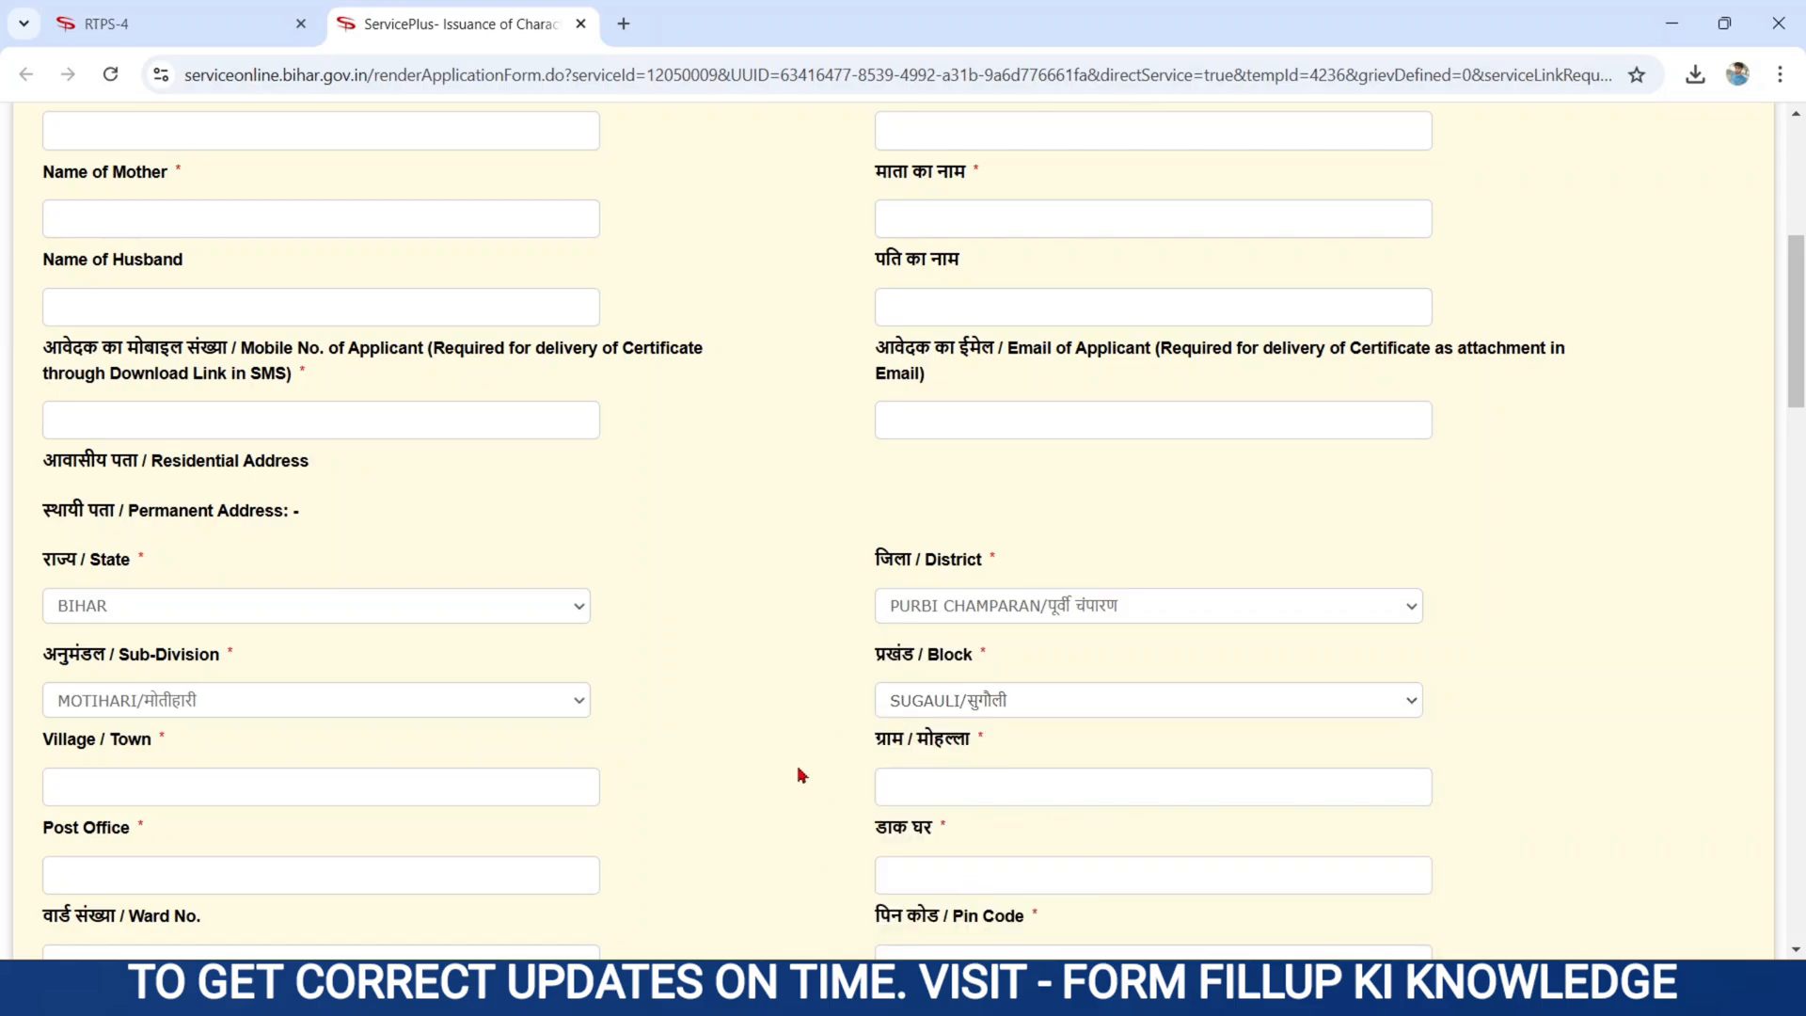
# - Go through the Village / Town, ग्राम / मोहल्ला, Post Office and डाक घर fields without entering values
pyautogui.scroll(-1, 800, 773)
pyautogui.scroll(-4, 801, 775)
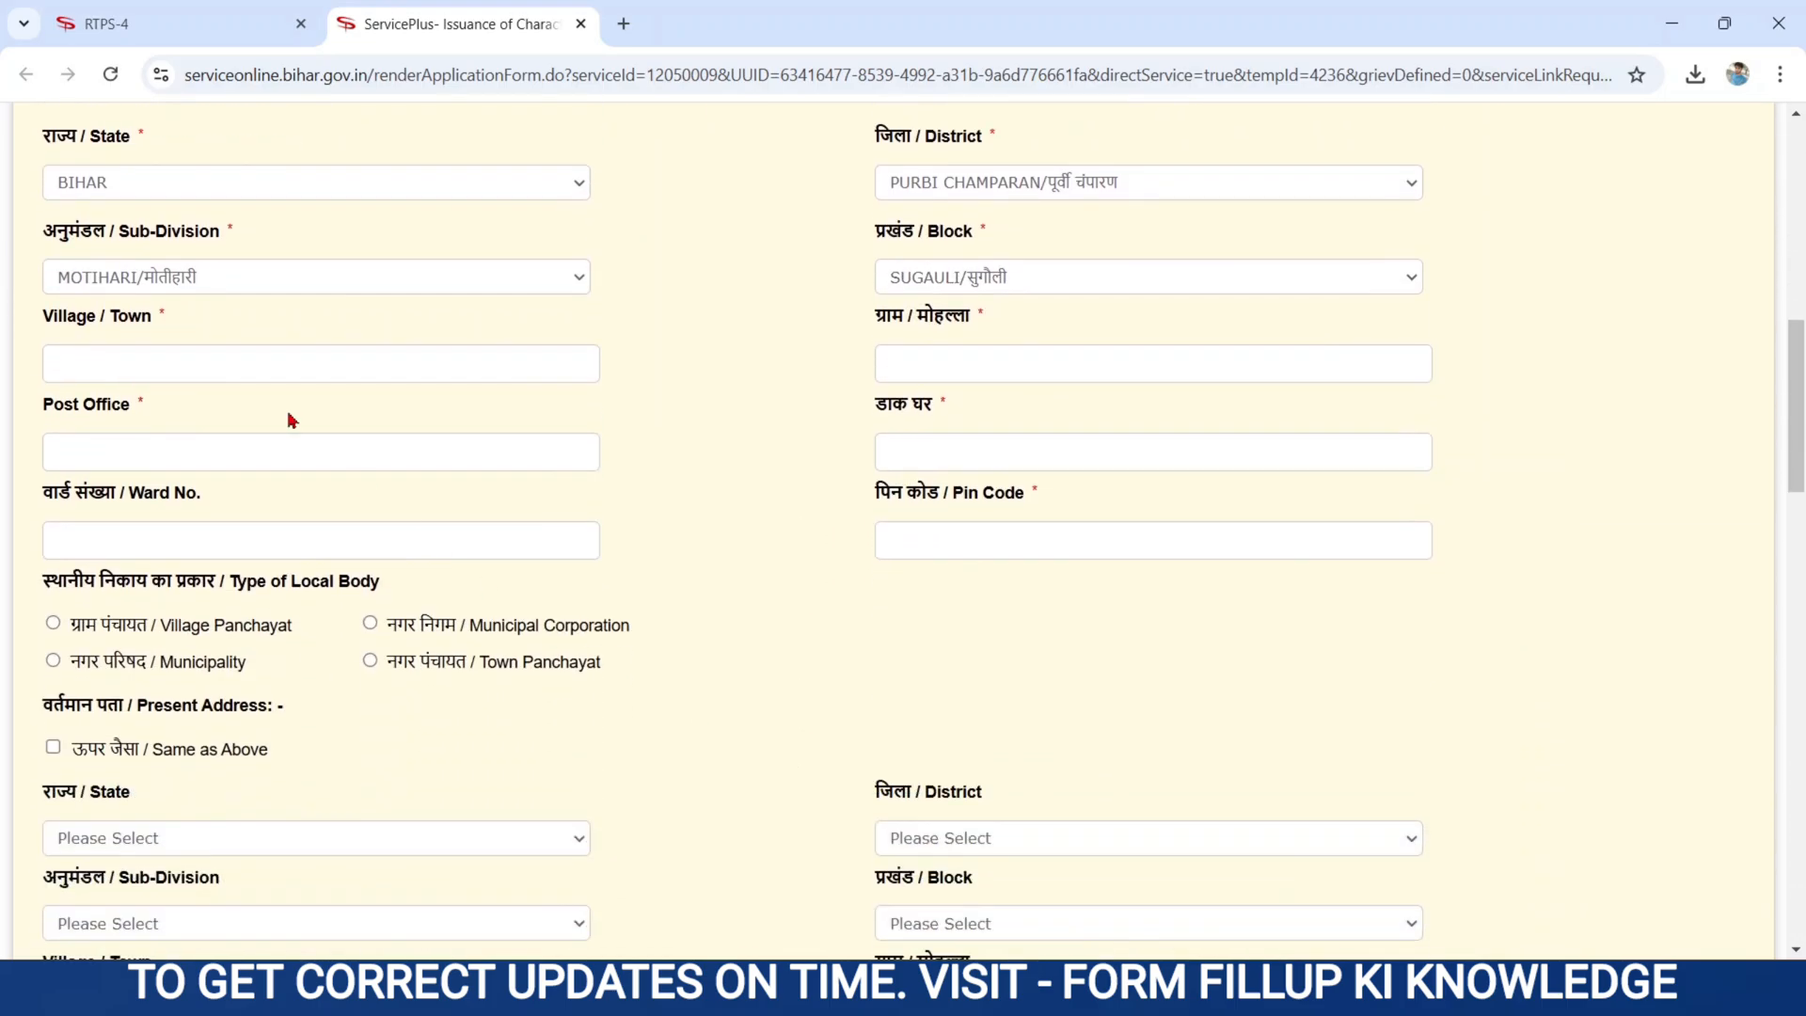
pyautogui.moveTo(45, 320); pyautogui.dragTo(166, 329)
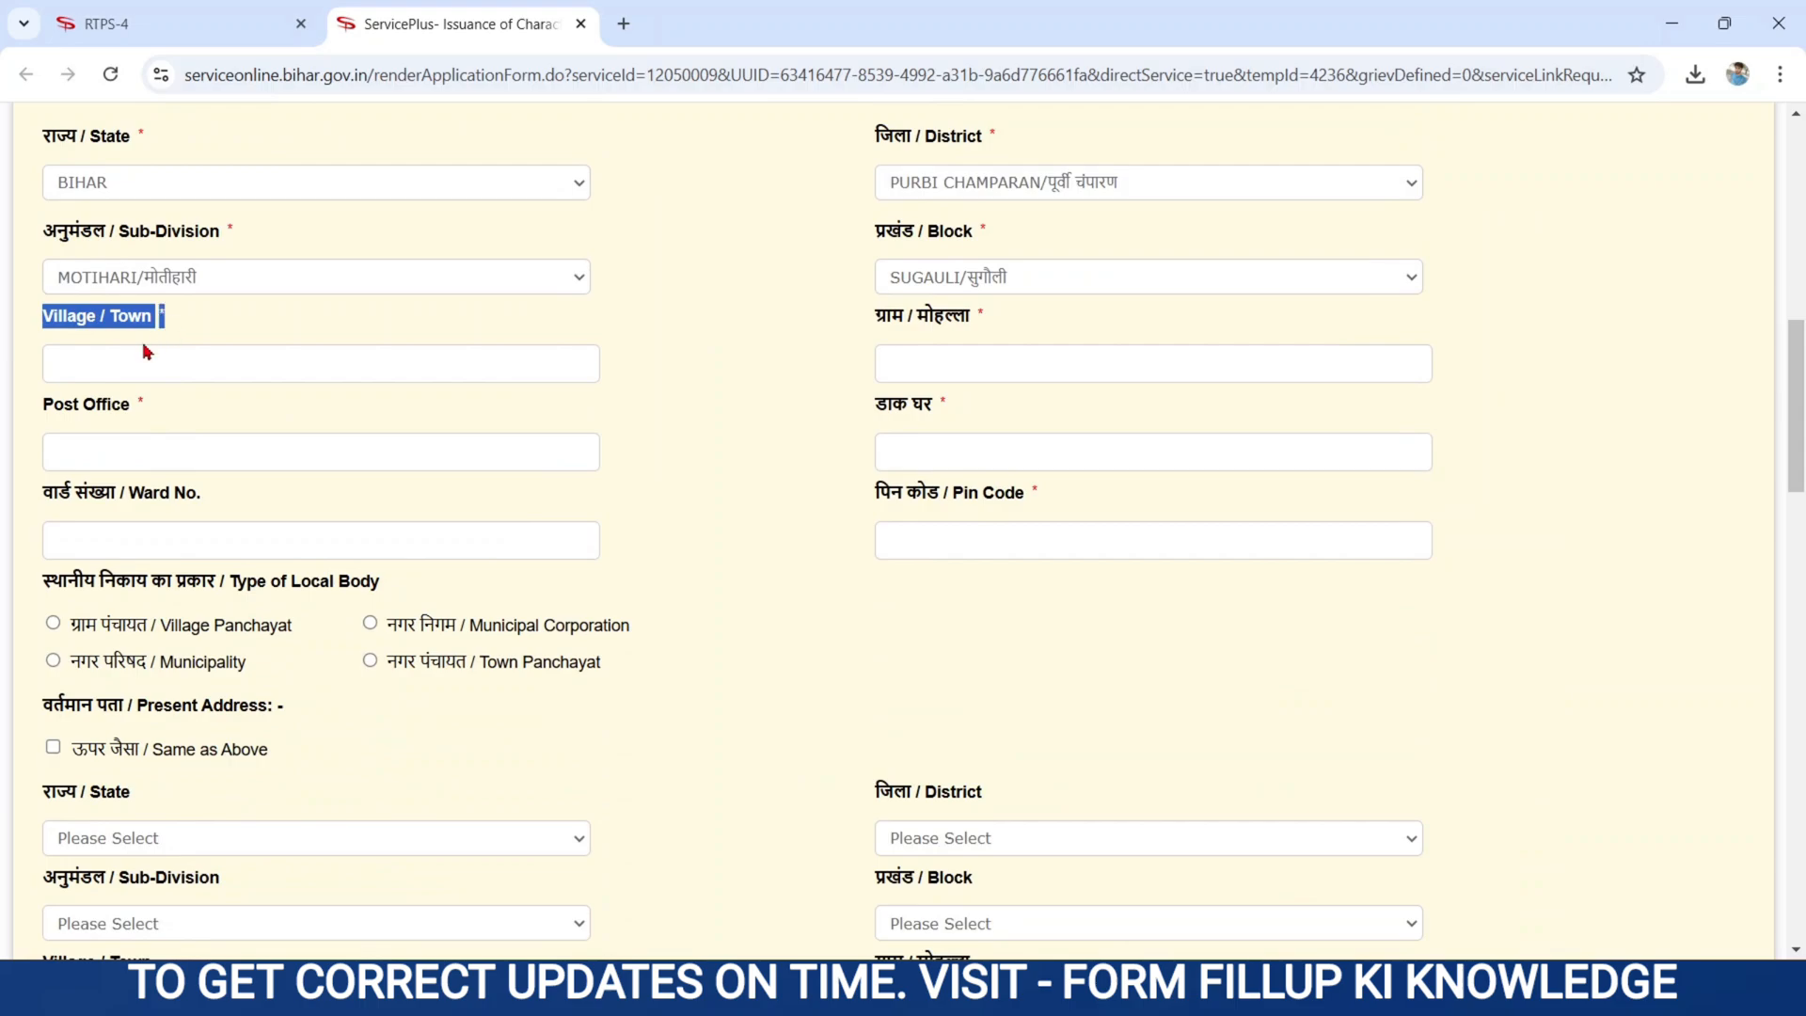
pyautogui.click(105, 364)
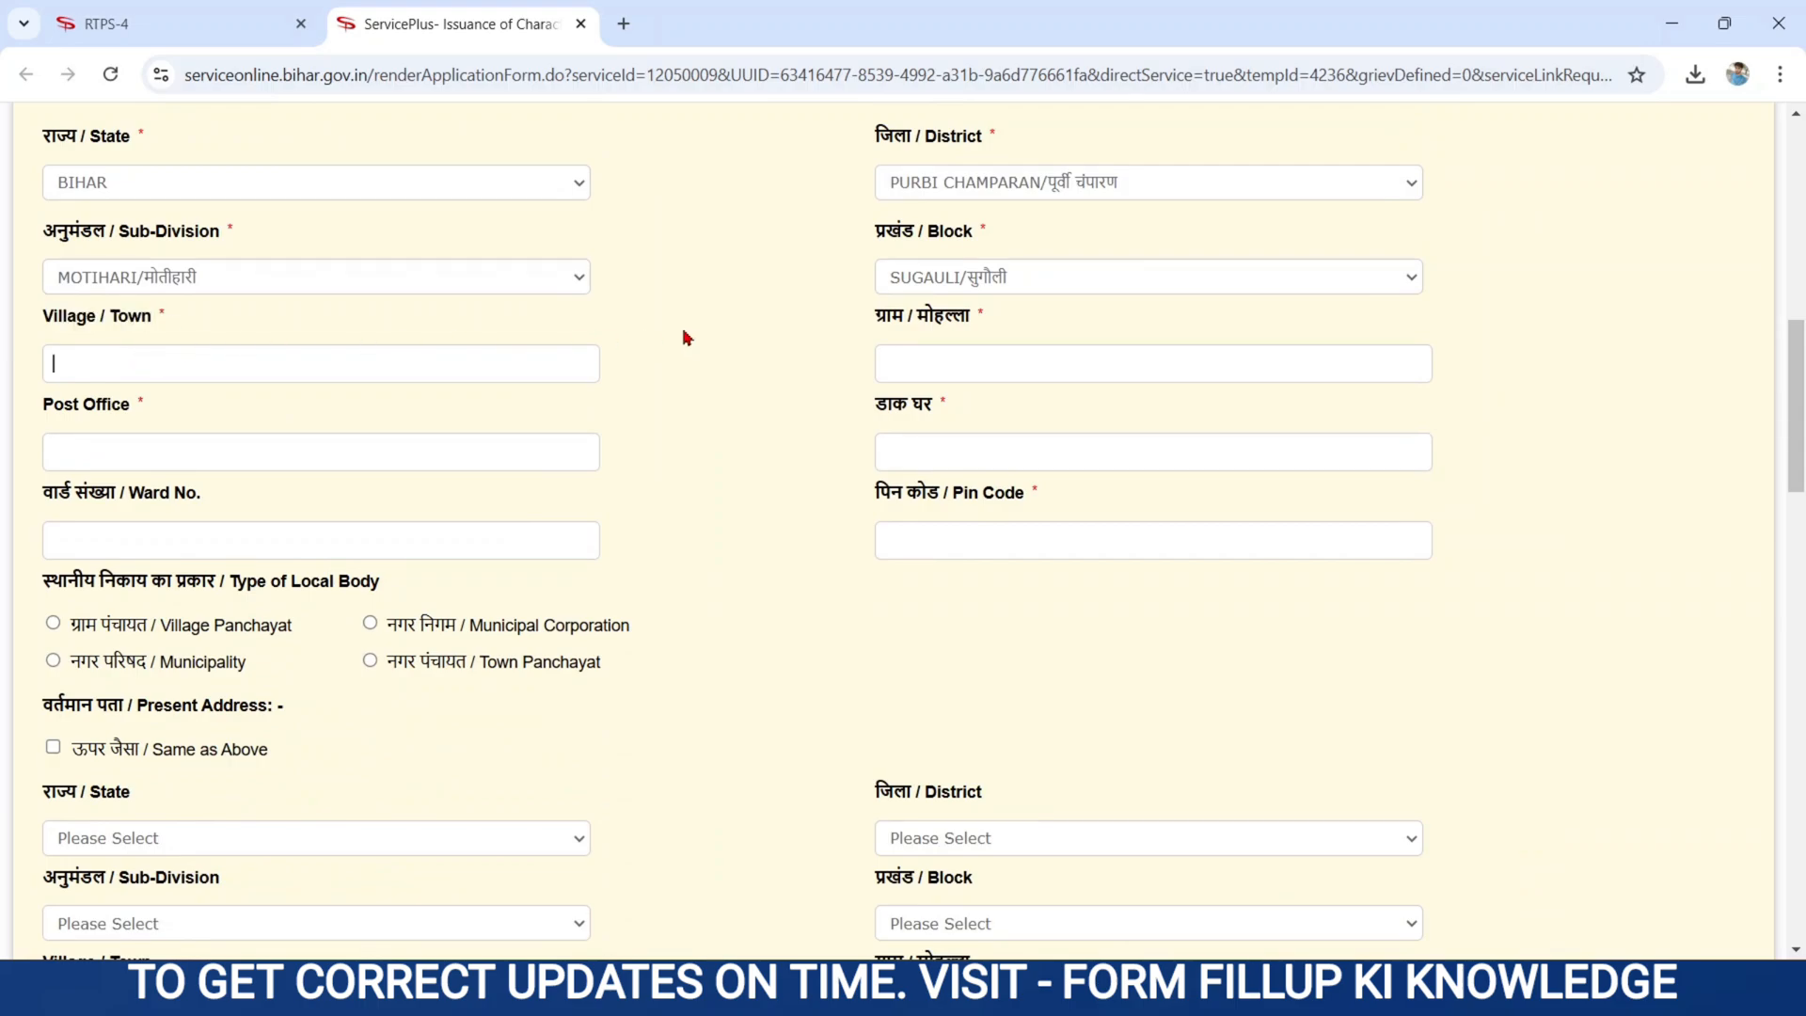
pyautogui.moveTo(869, 317); pyautogui.dragTo(998, 318)
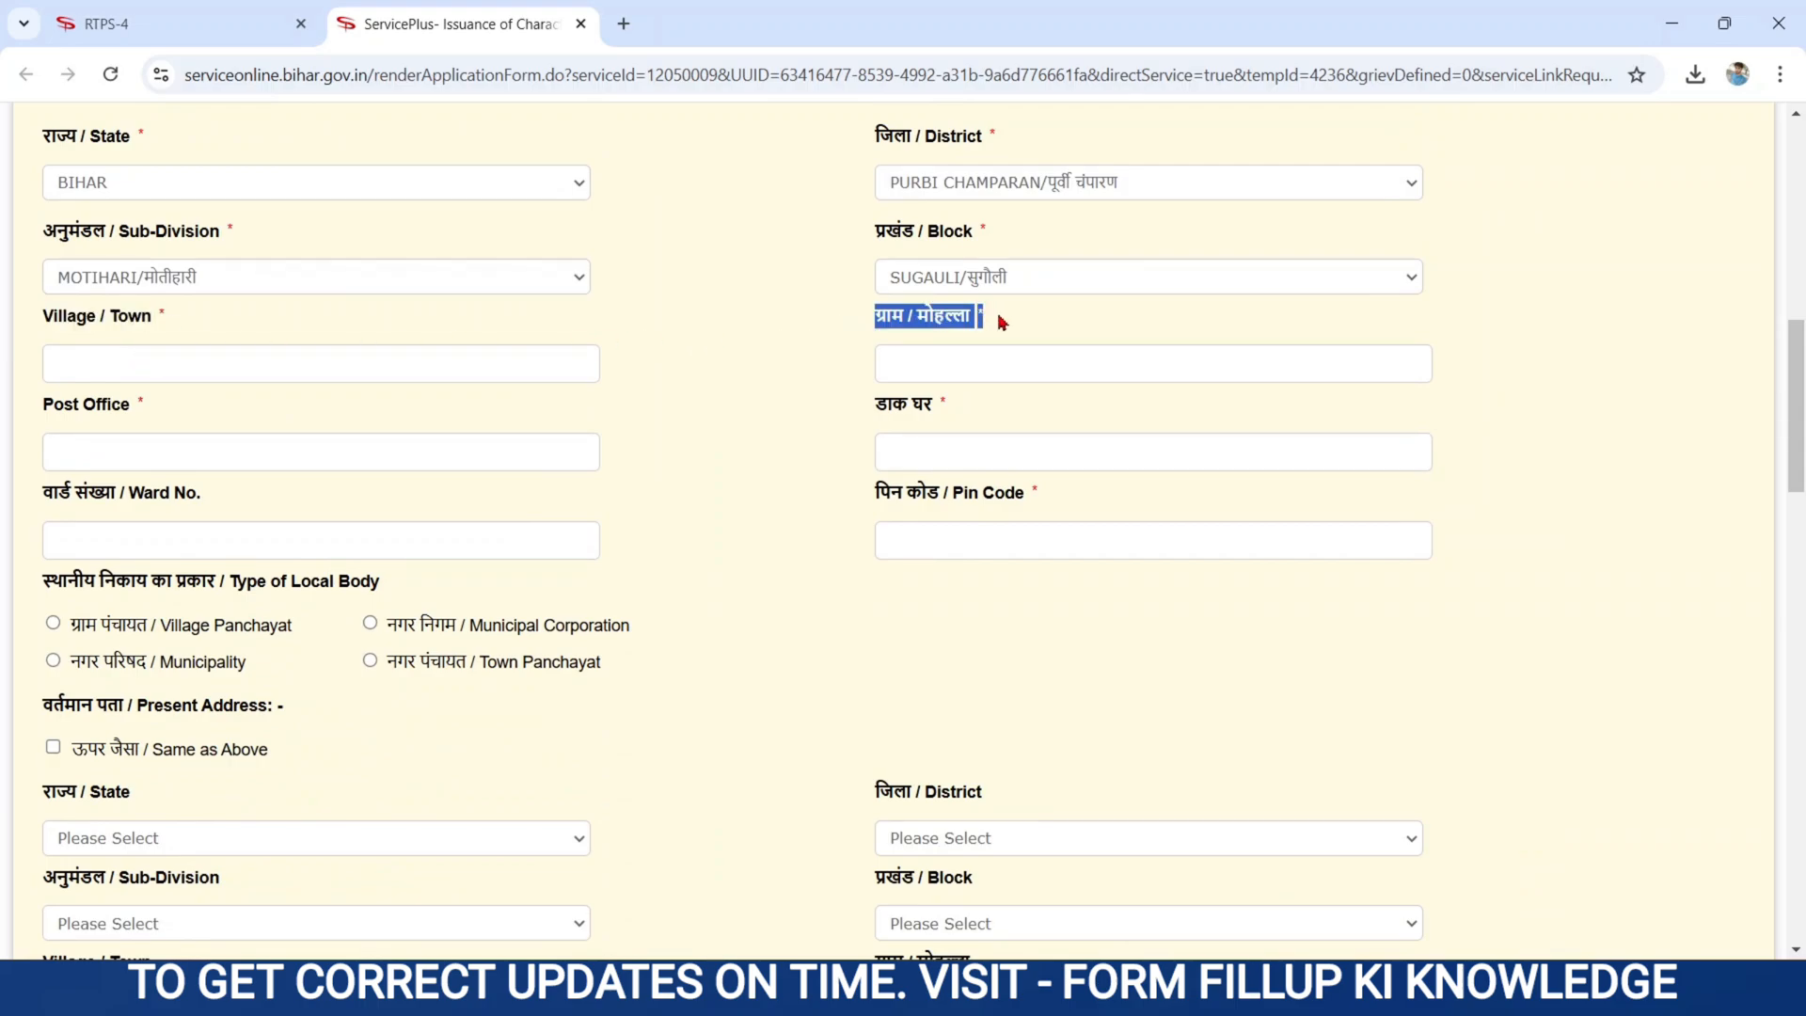
pyautogui.click(918, 357)
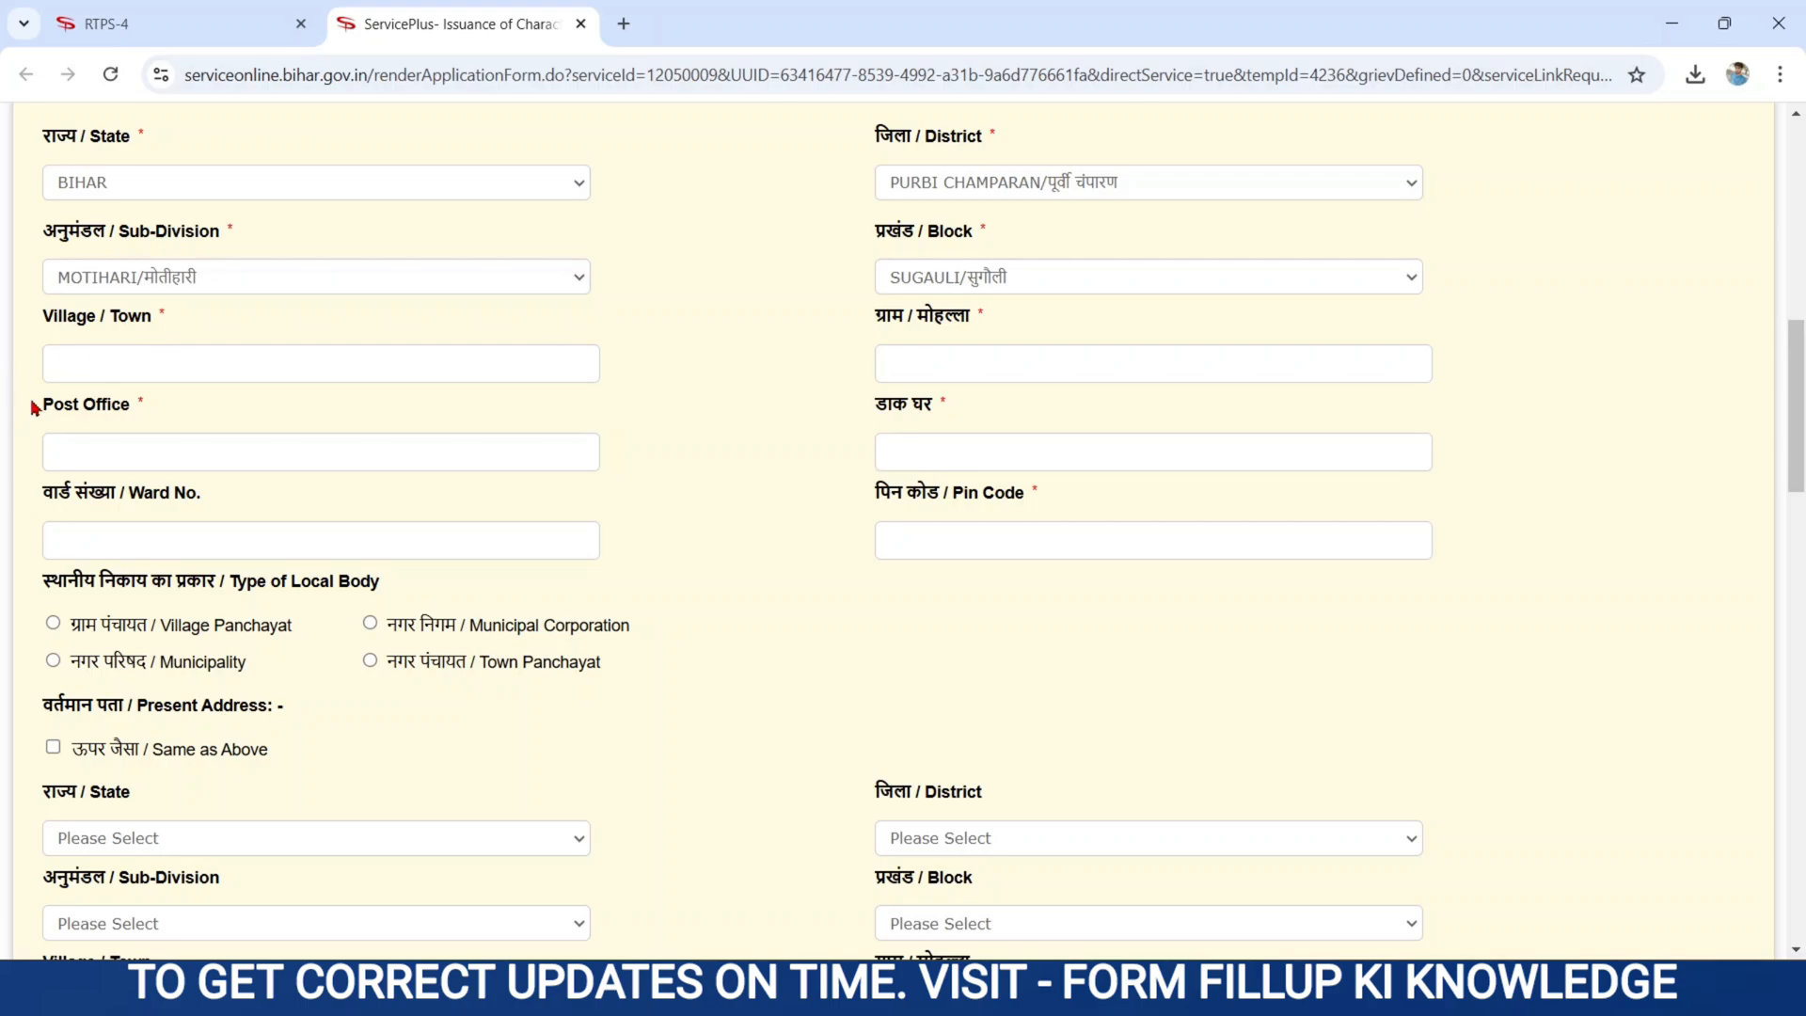
pyautogui.moveTo(45, 407); pyautogui.dragTo(146, 414)
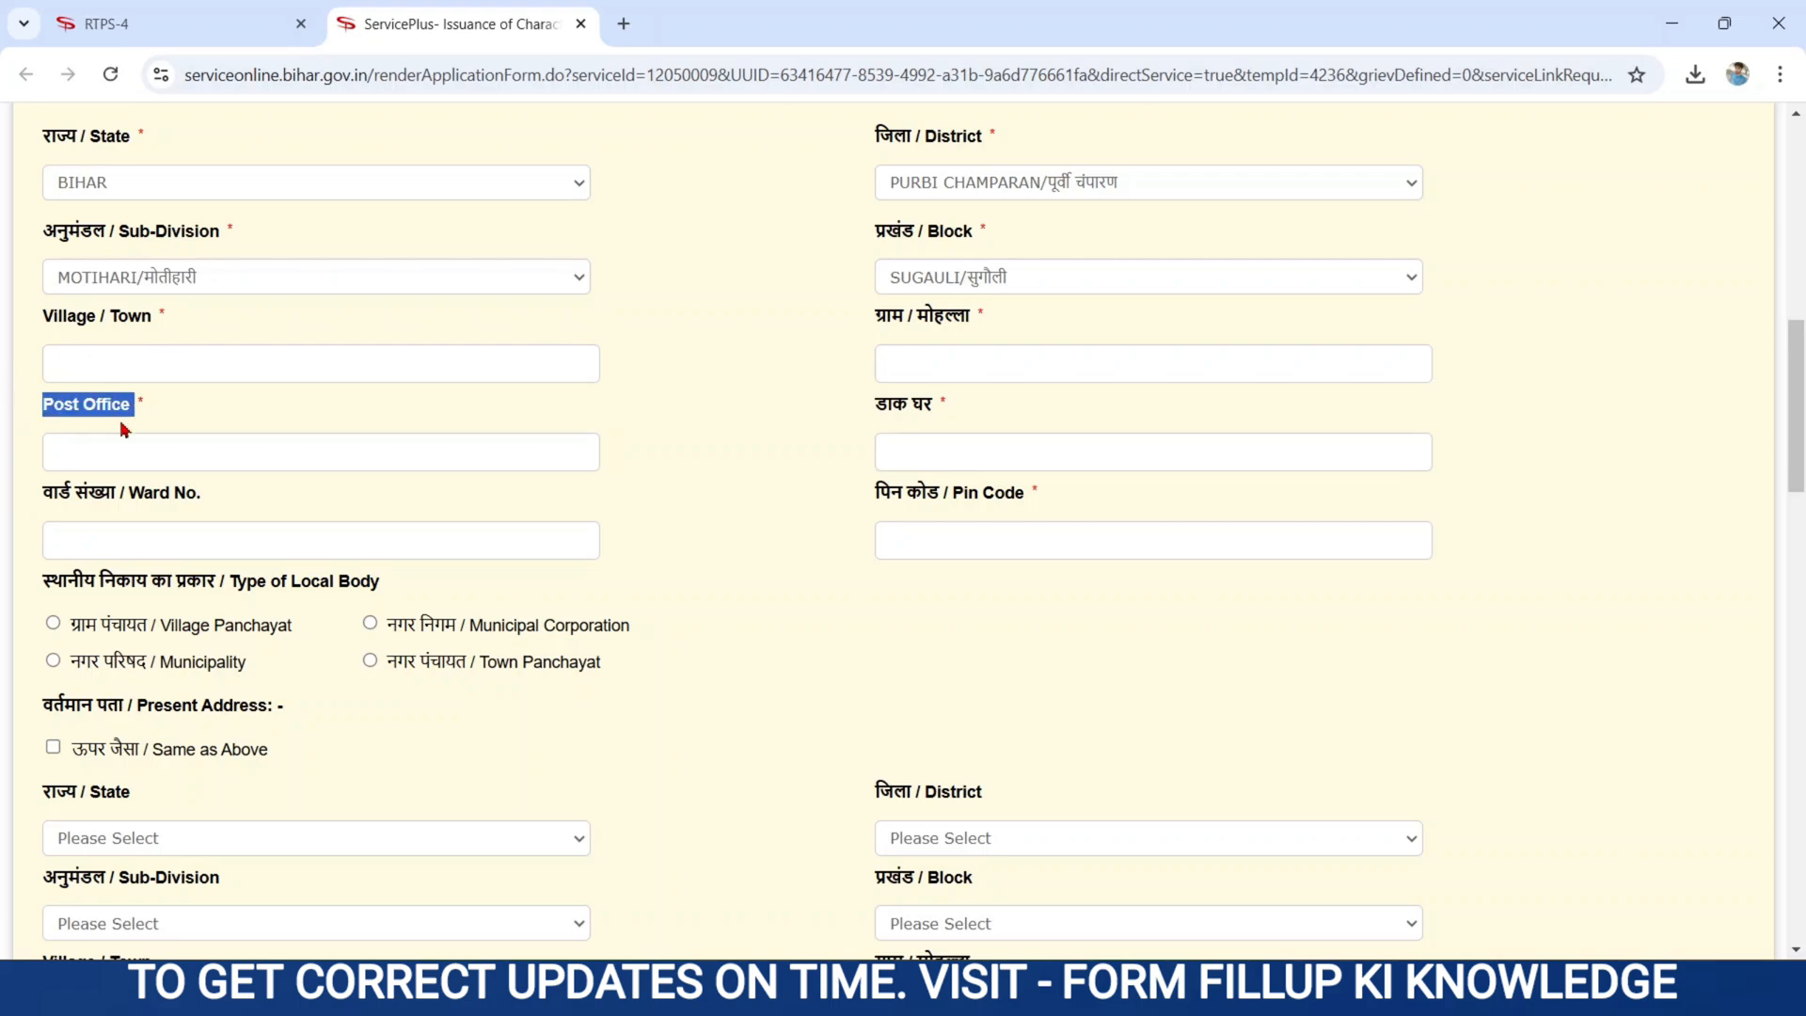
pyautogui.click(76, 452)
pyautogui.moveTo(872, 410); pyautogui.dragTo(989, 421)
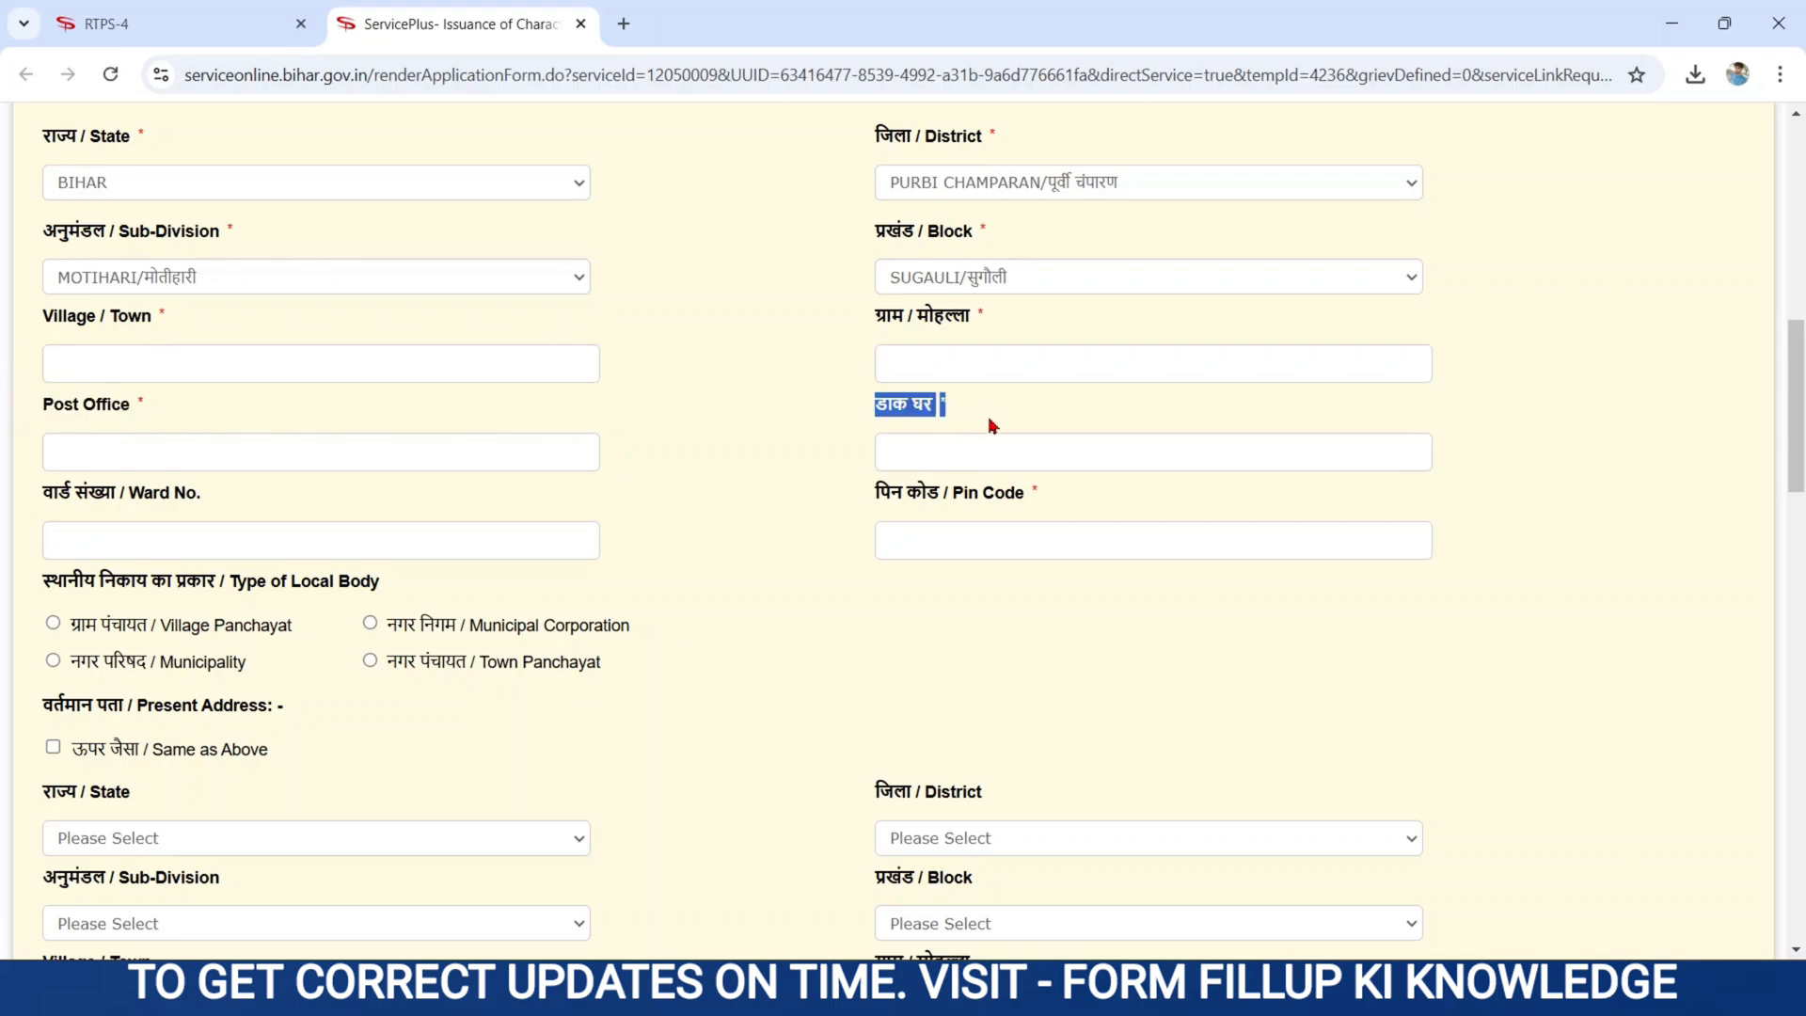
pyautogui.click(950, 446)
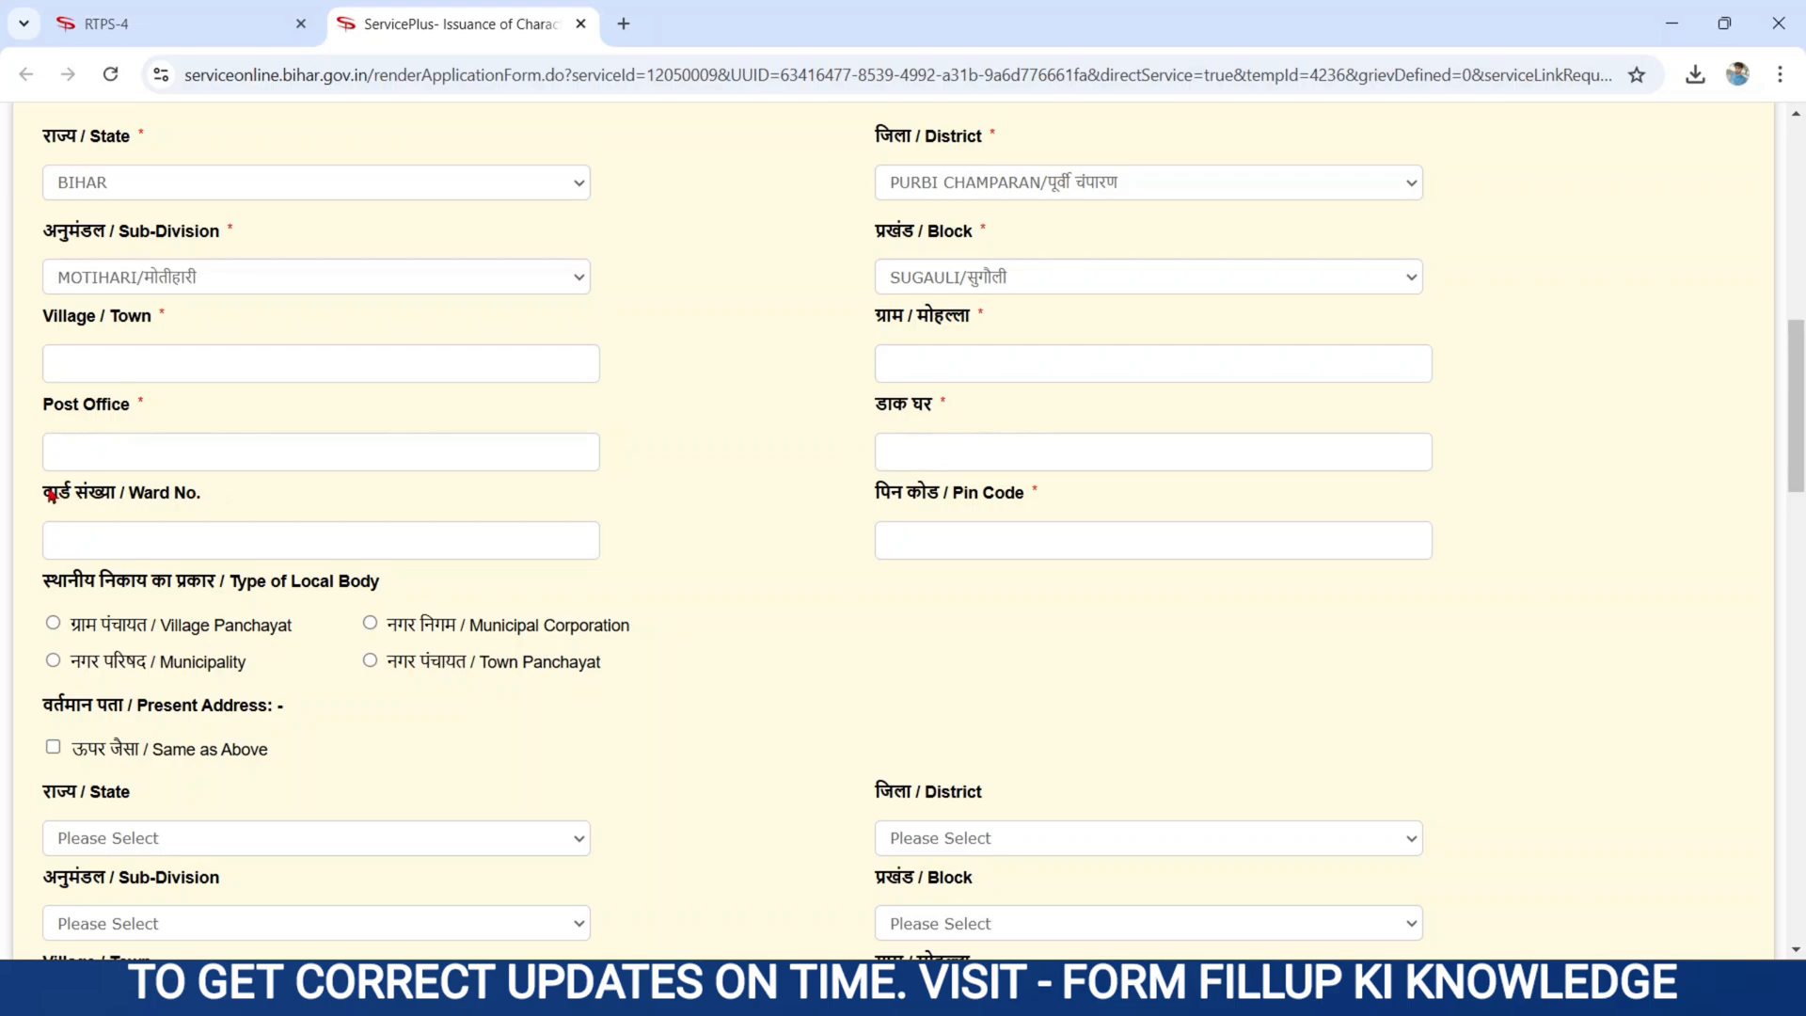
# - Enter 08 as the Ward No., then focus the Pin Code field
pyautogui.moveTo(44, 496); pyautogui.dragTo(197, 501)
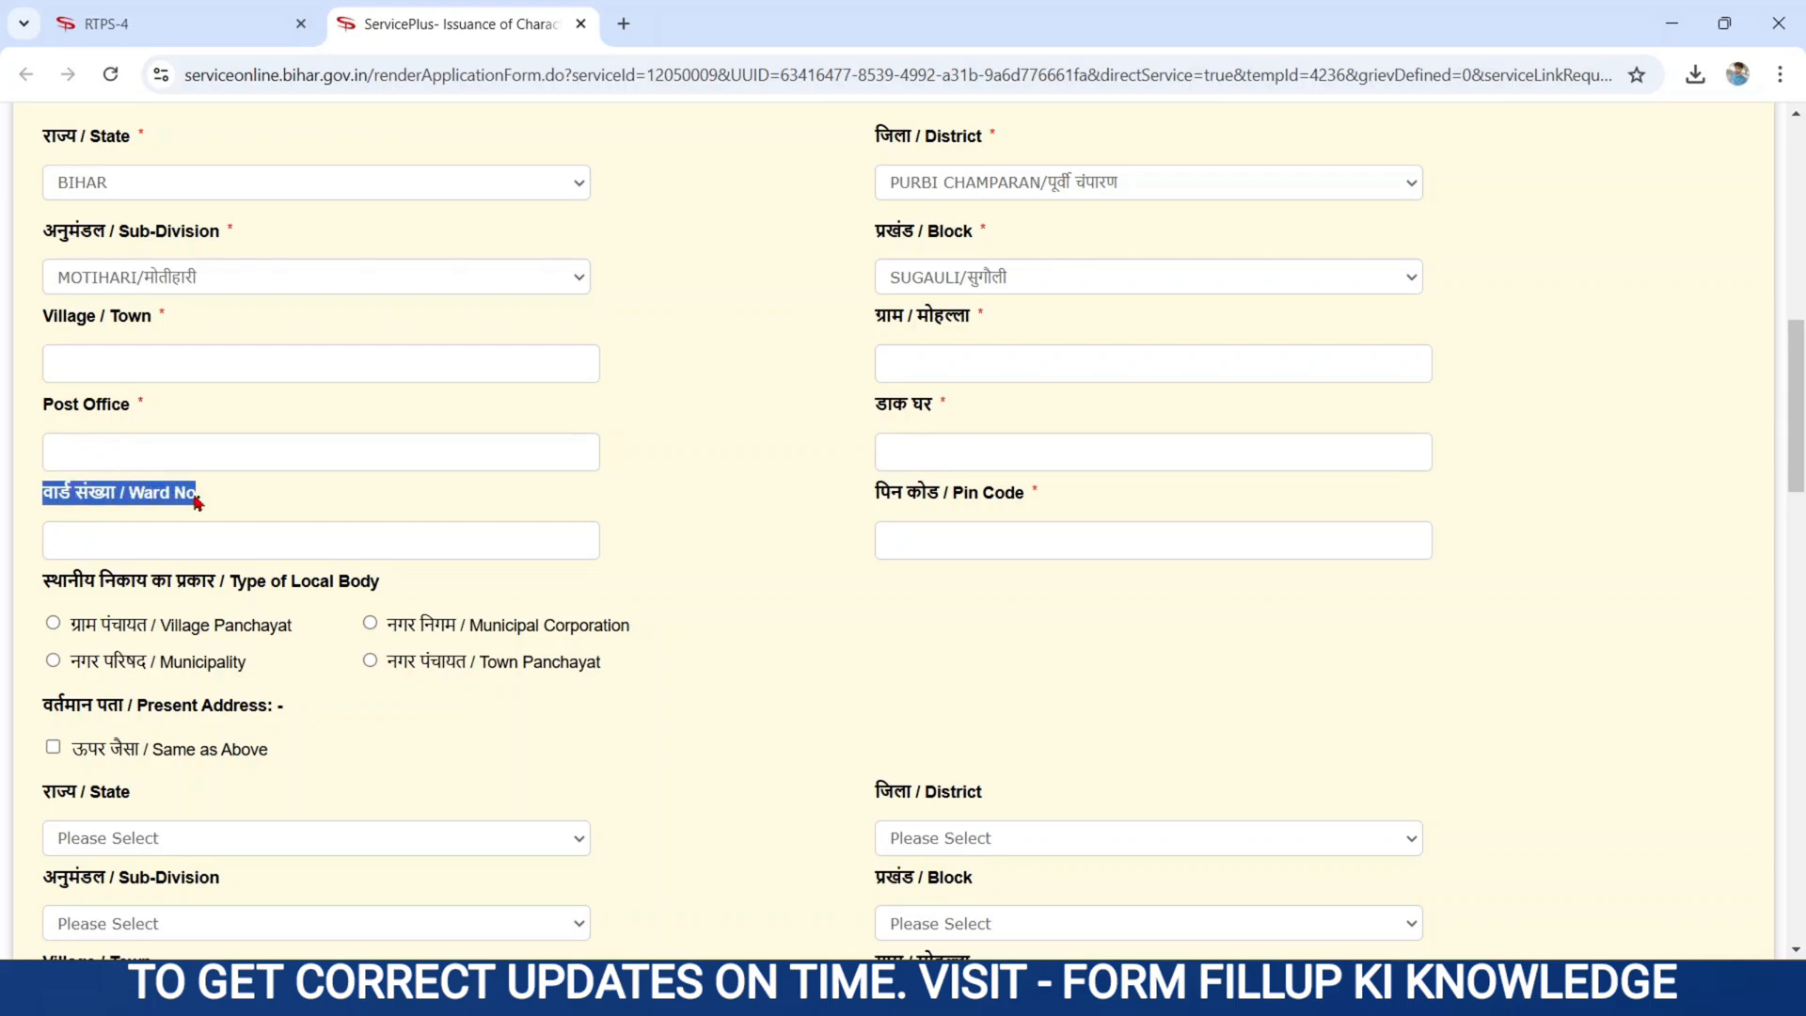
pyautogui.click(132, 550)
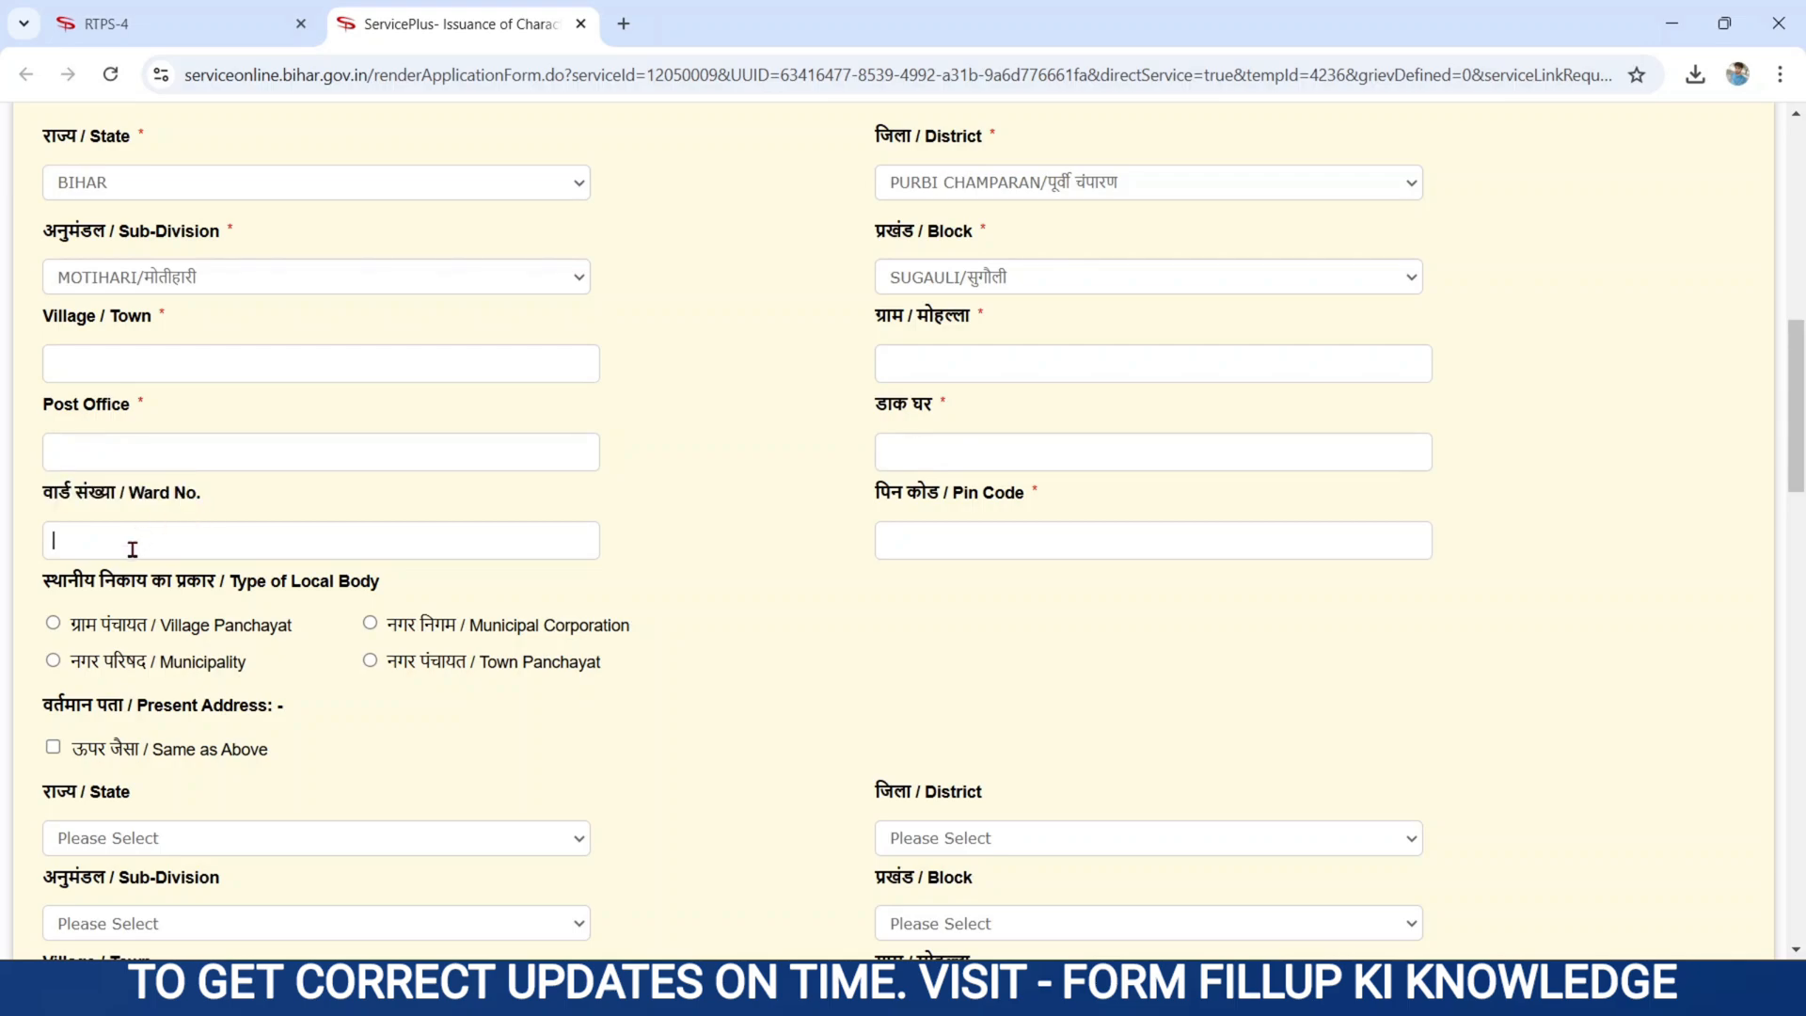
pyautogui.write('08')
pyautogui.moveTo(867, 496); pyautogui.dragTo(1074, 500)
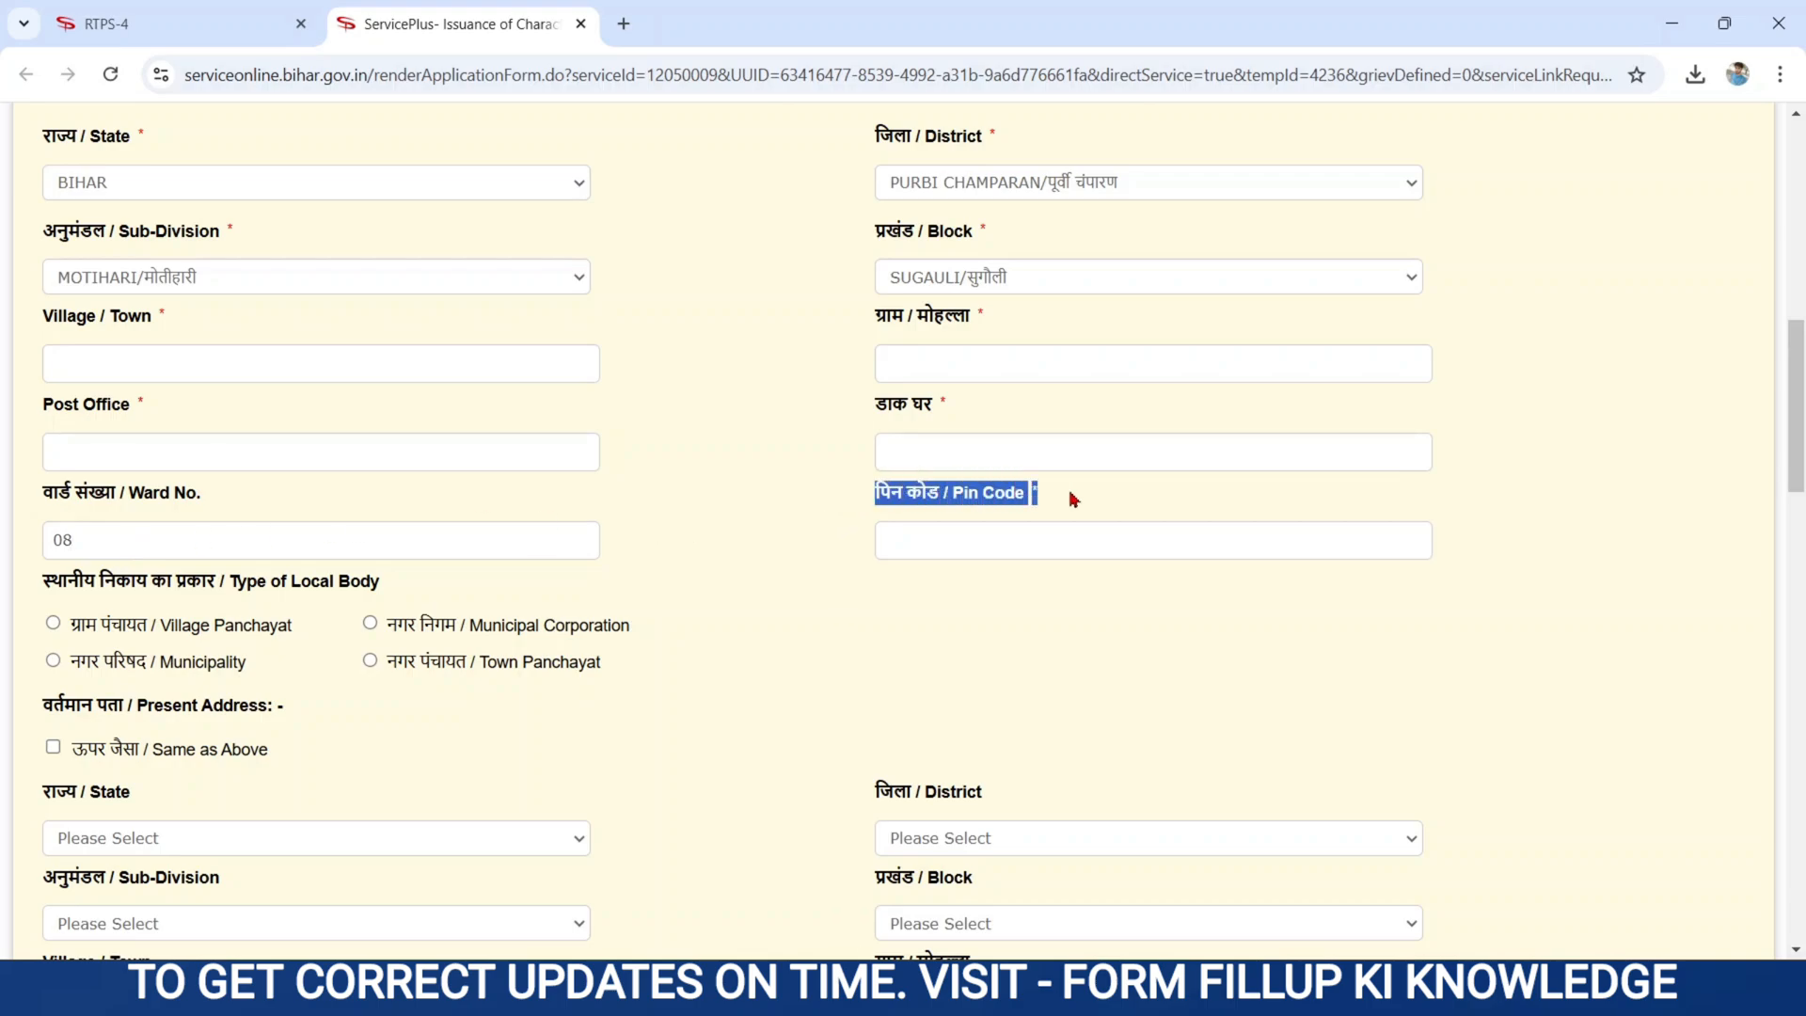
pyautogui.click(913, 532)
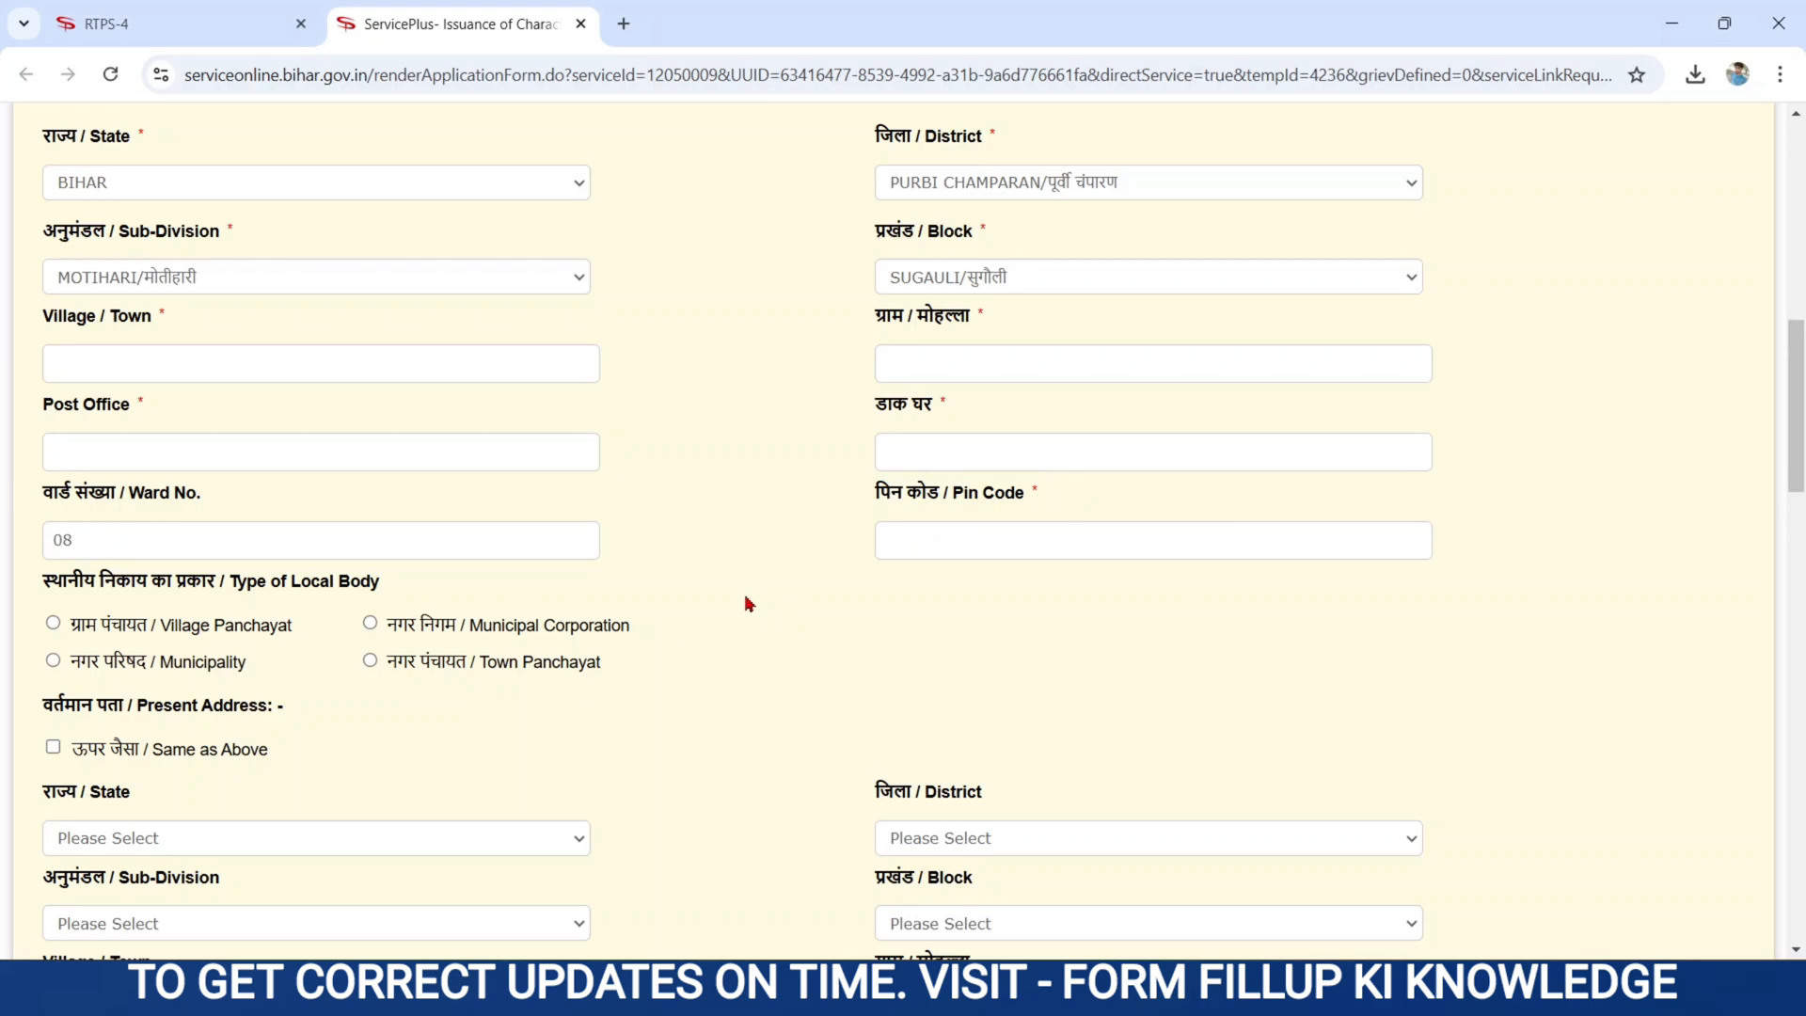
pyautogui.scroll(-3, 748, 602)
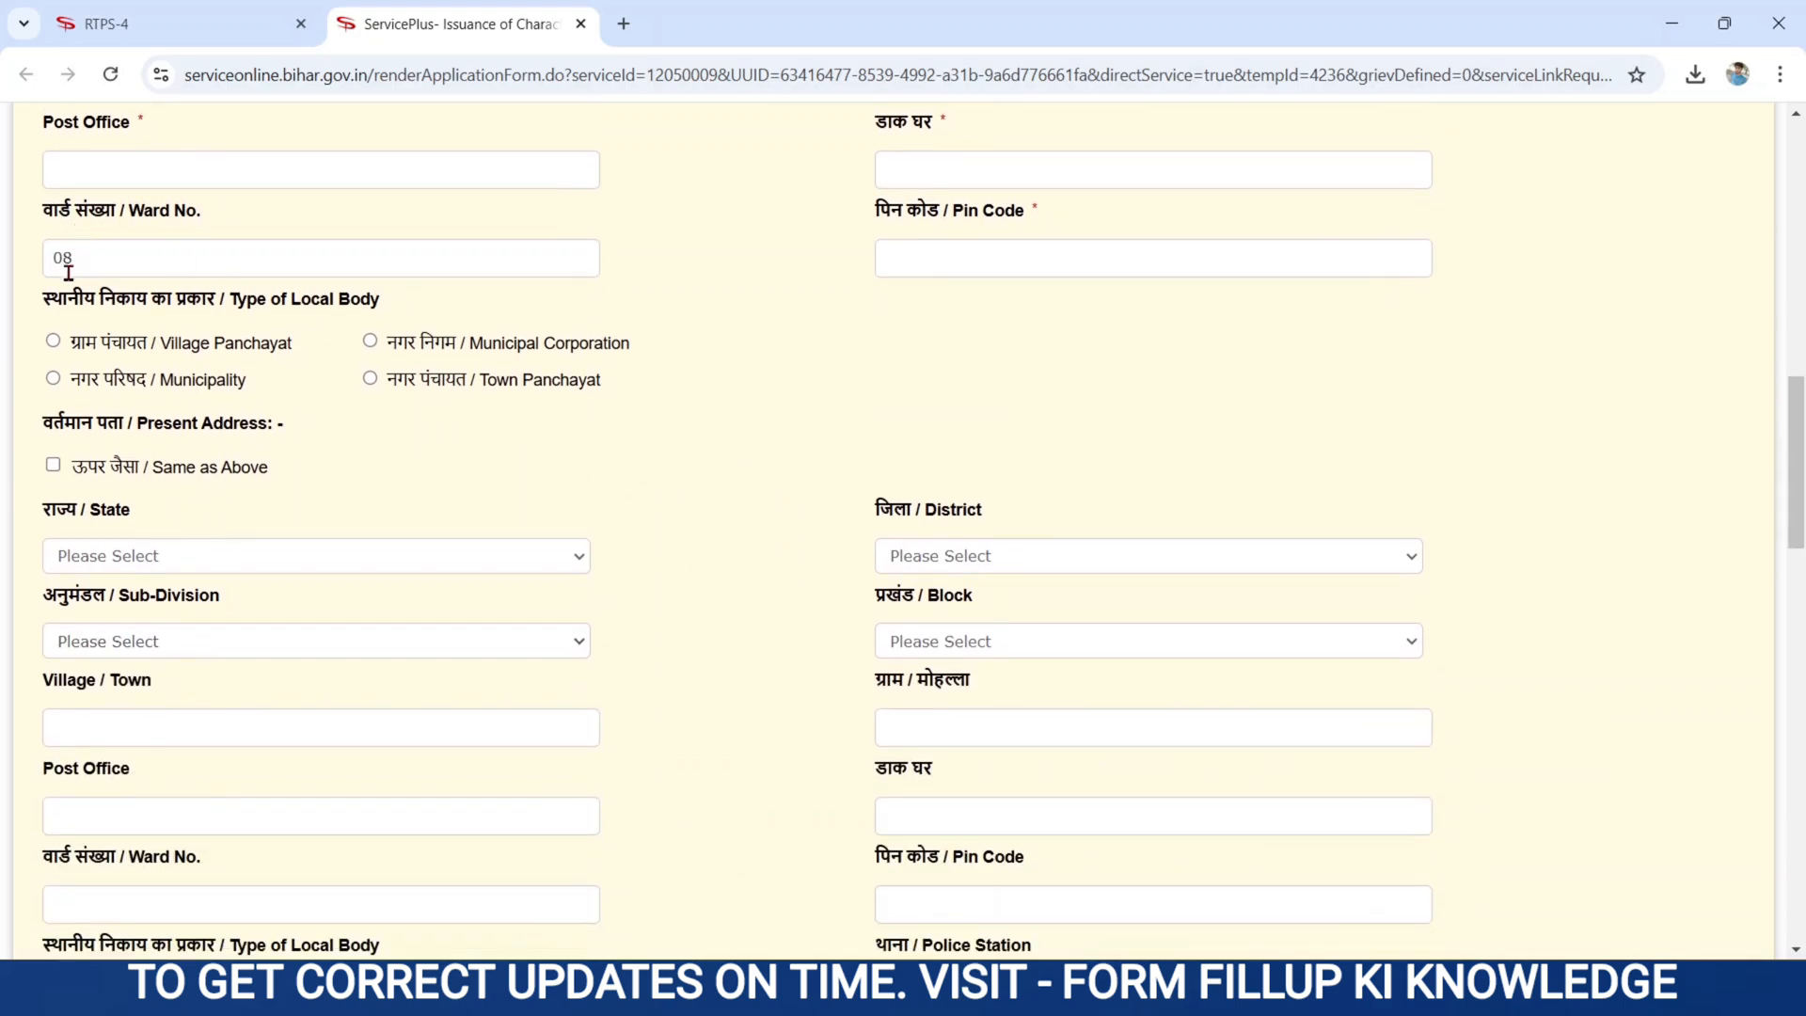
pyautogui.moveTo(41, 298); pyautogui.dragTo(415, 301)
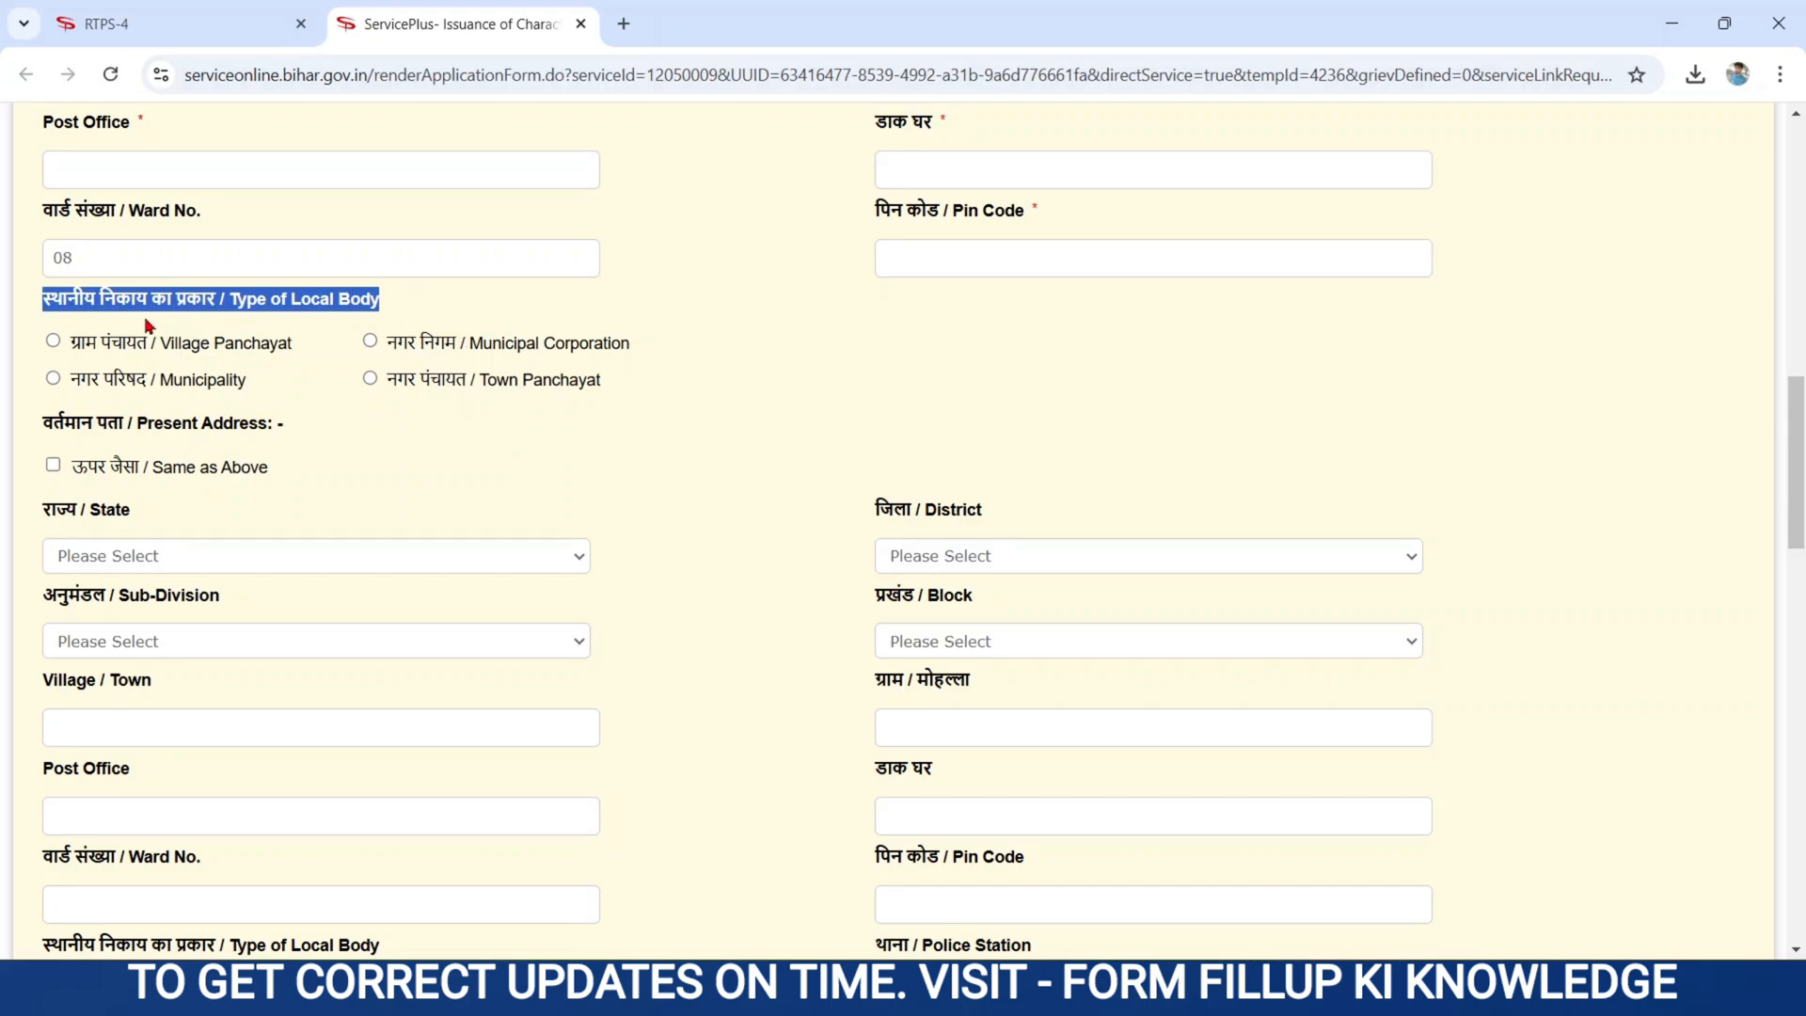
pyautogui.click(741, 482)
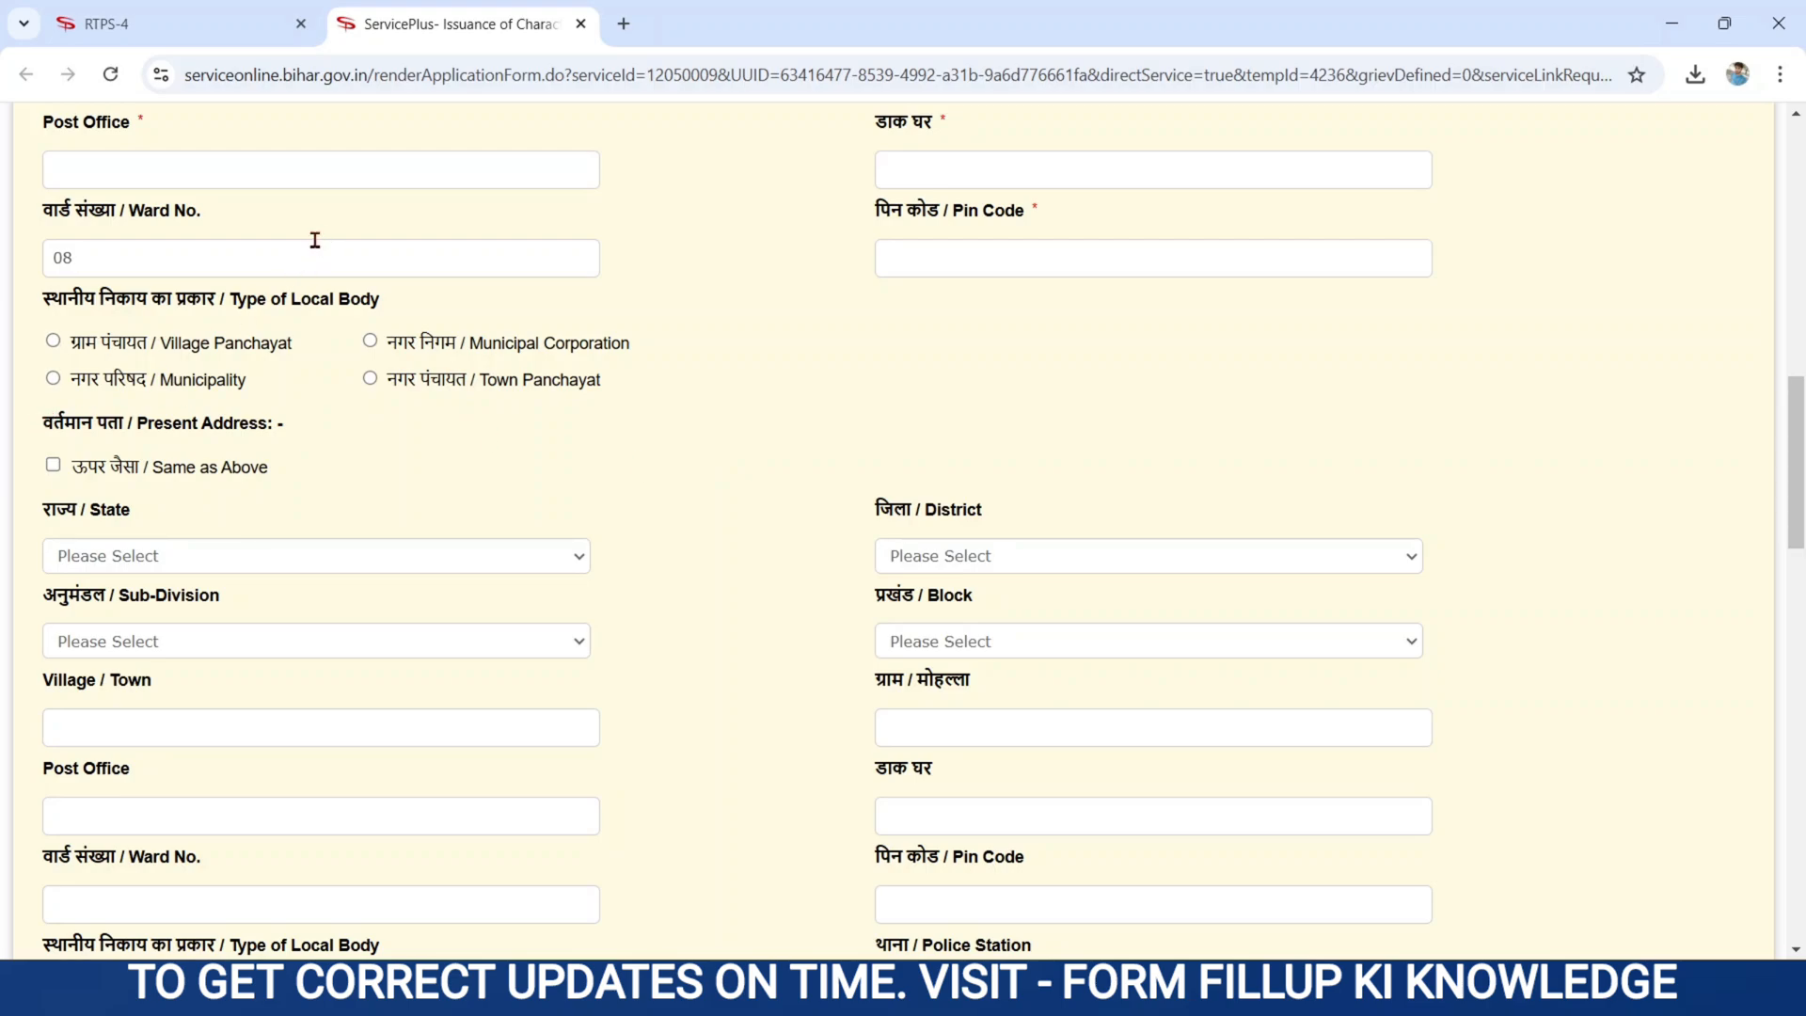
pyautogui.moveTo(44, 425); pyautogui.dragTo(289, 427)
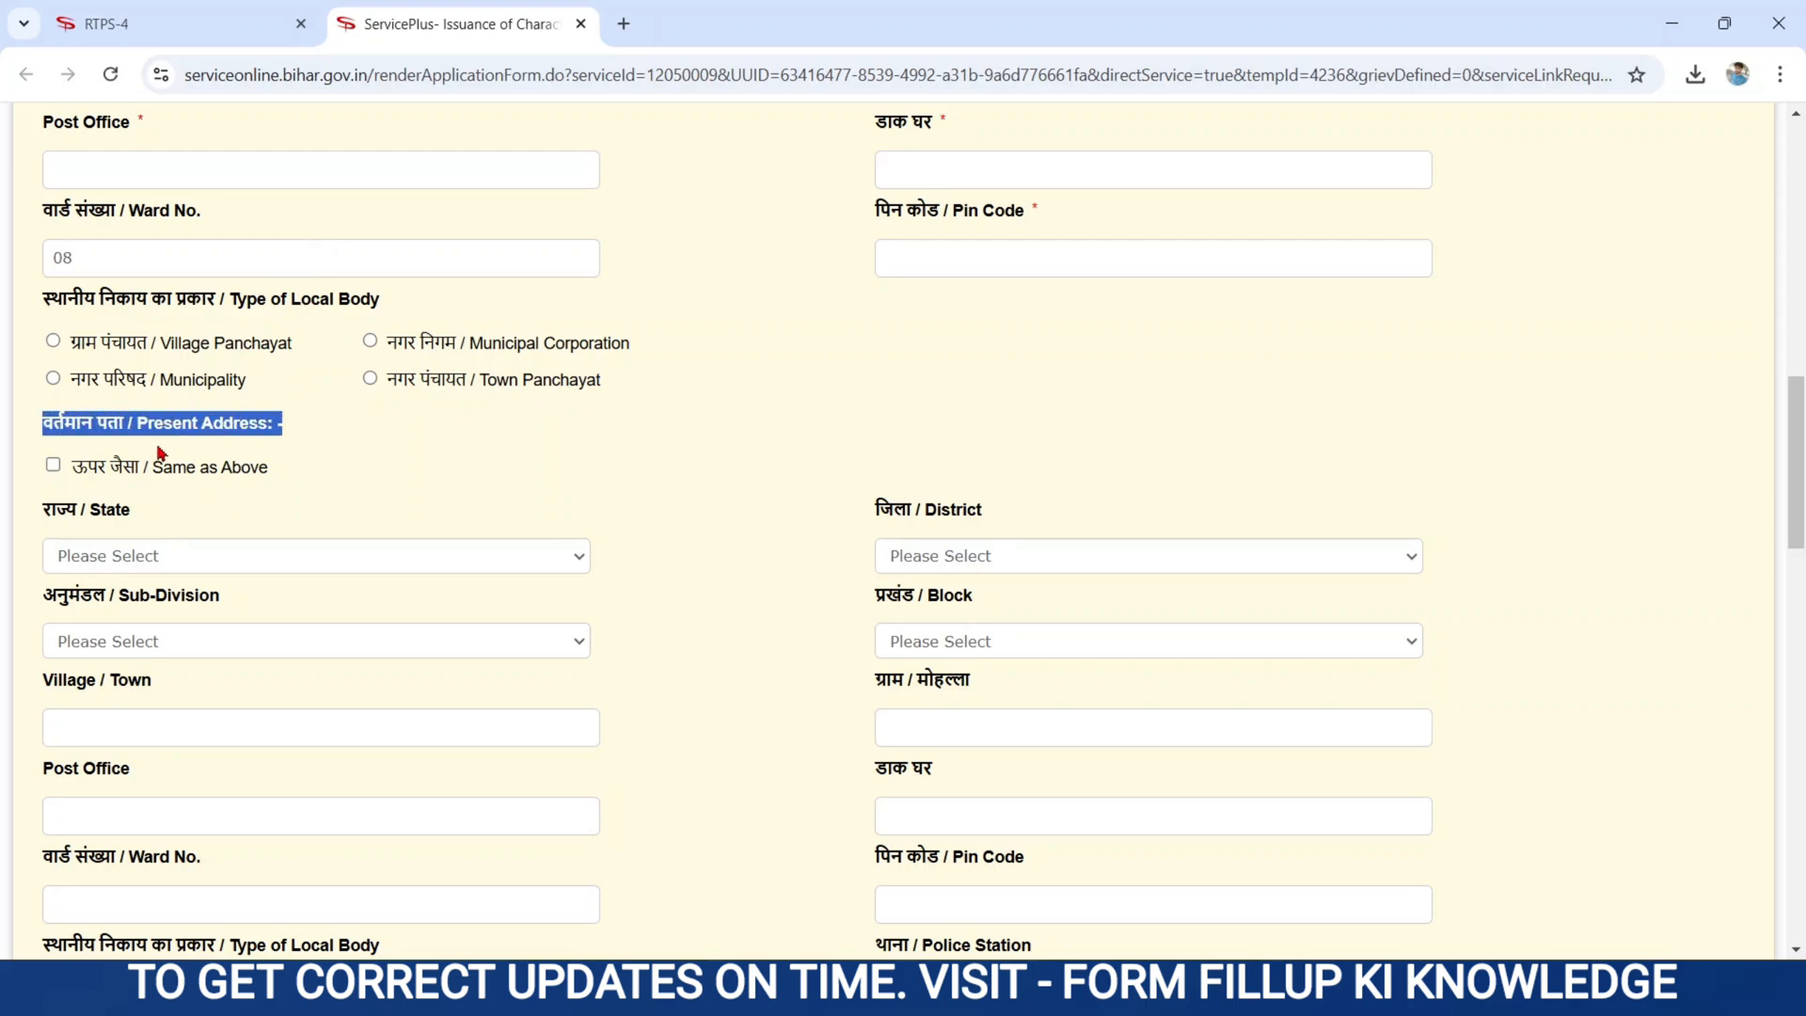
# - Mark the present address 'Same as Above', copying BIHAR, PURBI CHAMPARAN, MOTIHARI, SUGAULI and ward 08
pyautogui.click(570, 478)
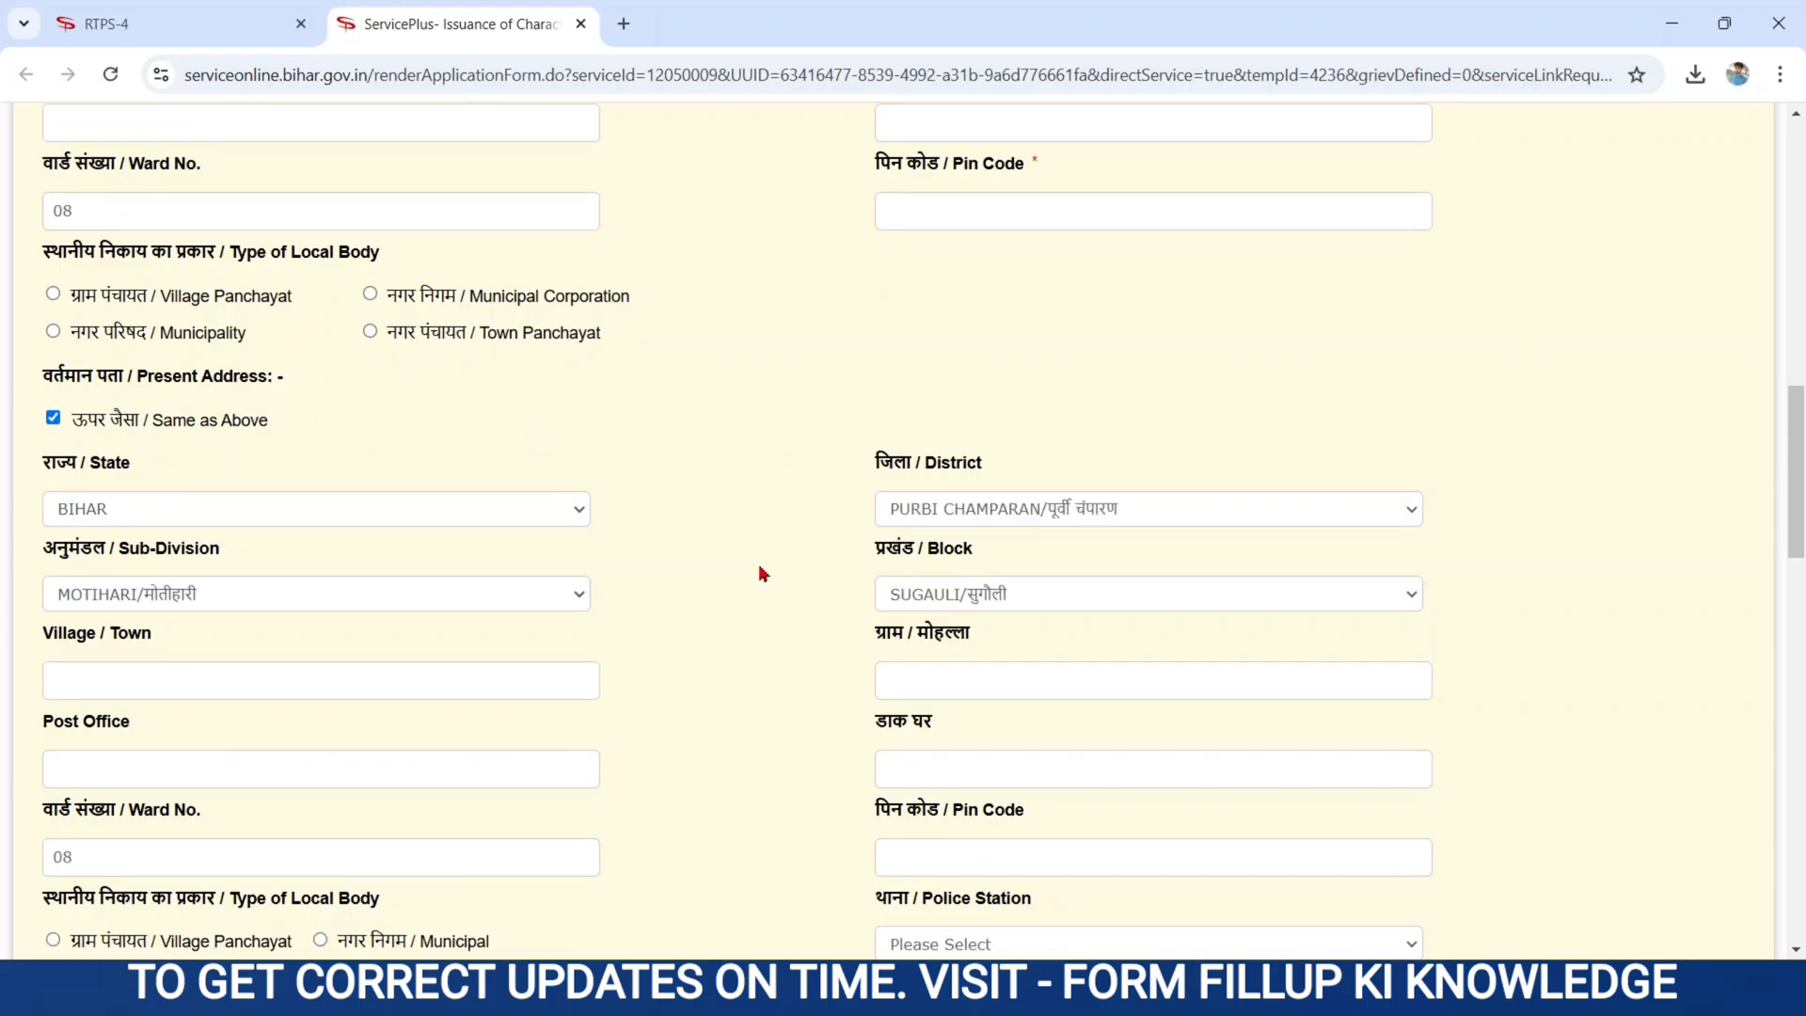
# - Upload the WhatsApp JPEG from Downloads as the applicant's photograph
pyautogui.scroll(-5, 759, 573)
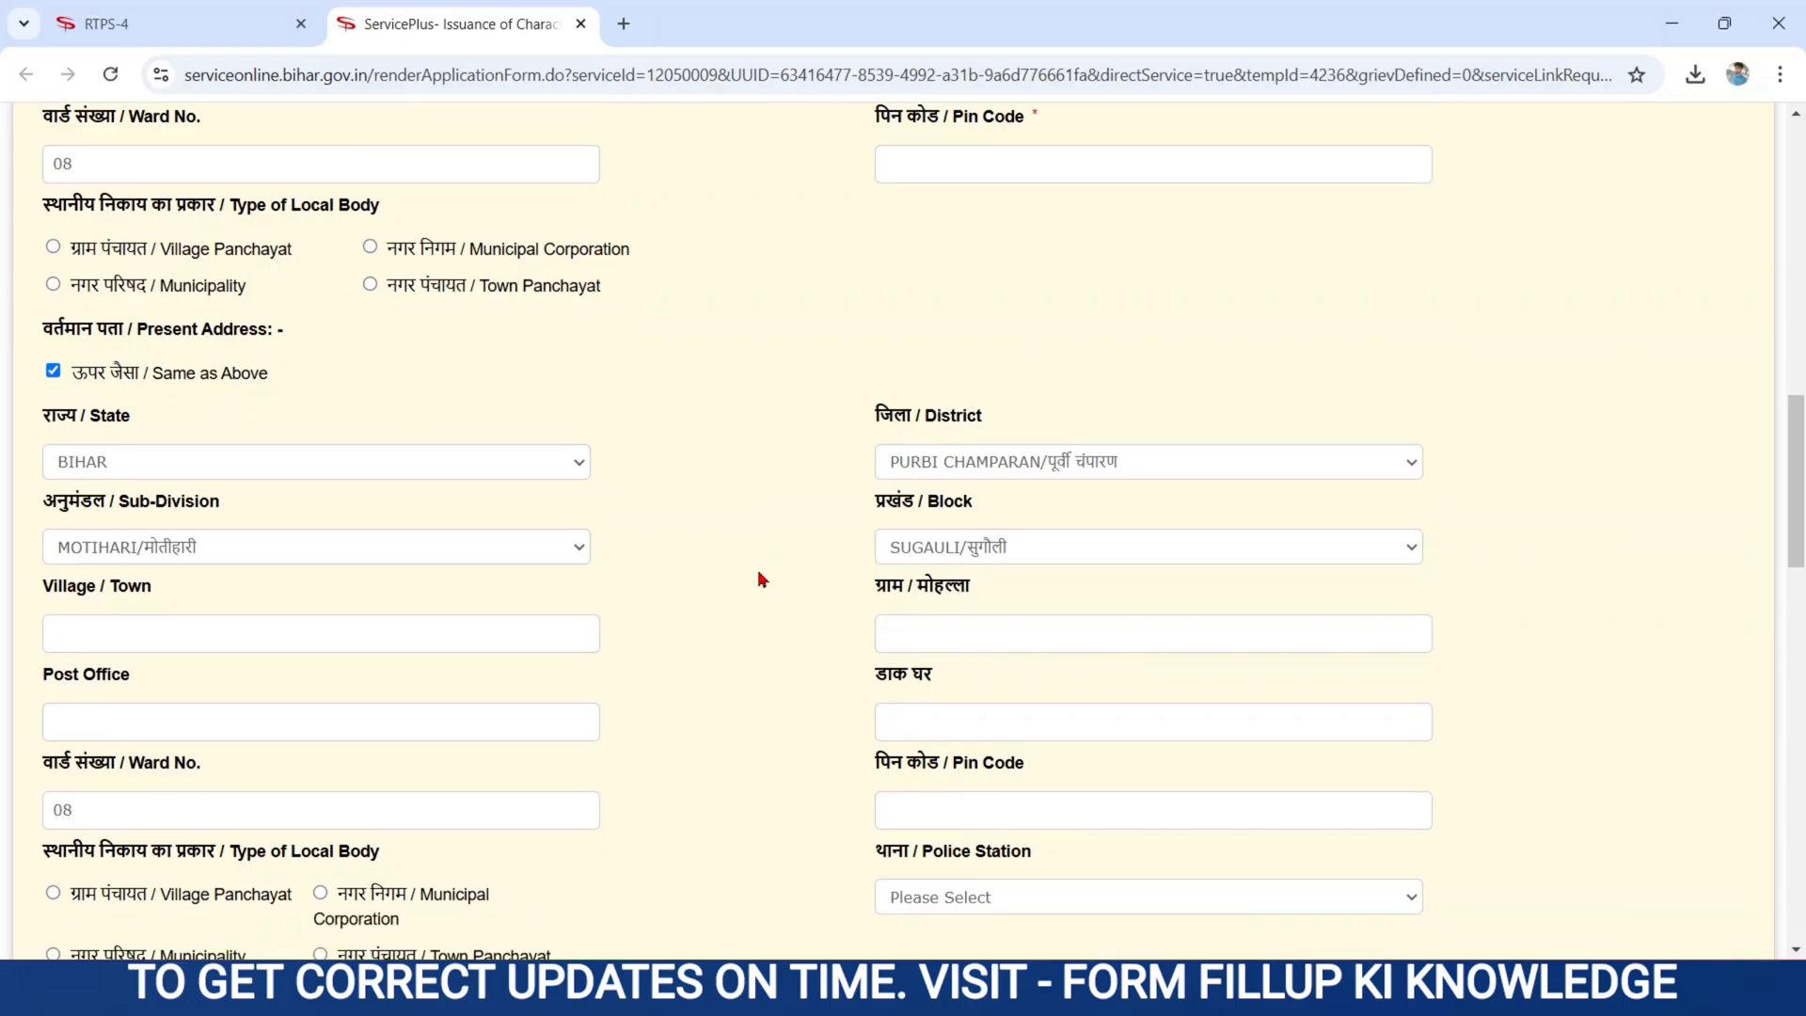
pyautogui.scroll(-3, 760, 576)
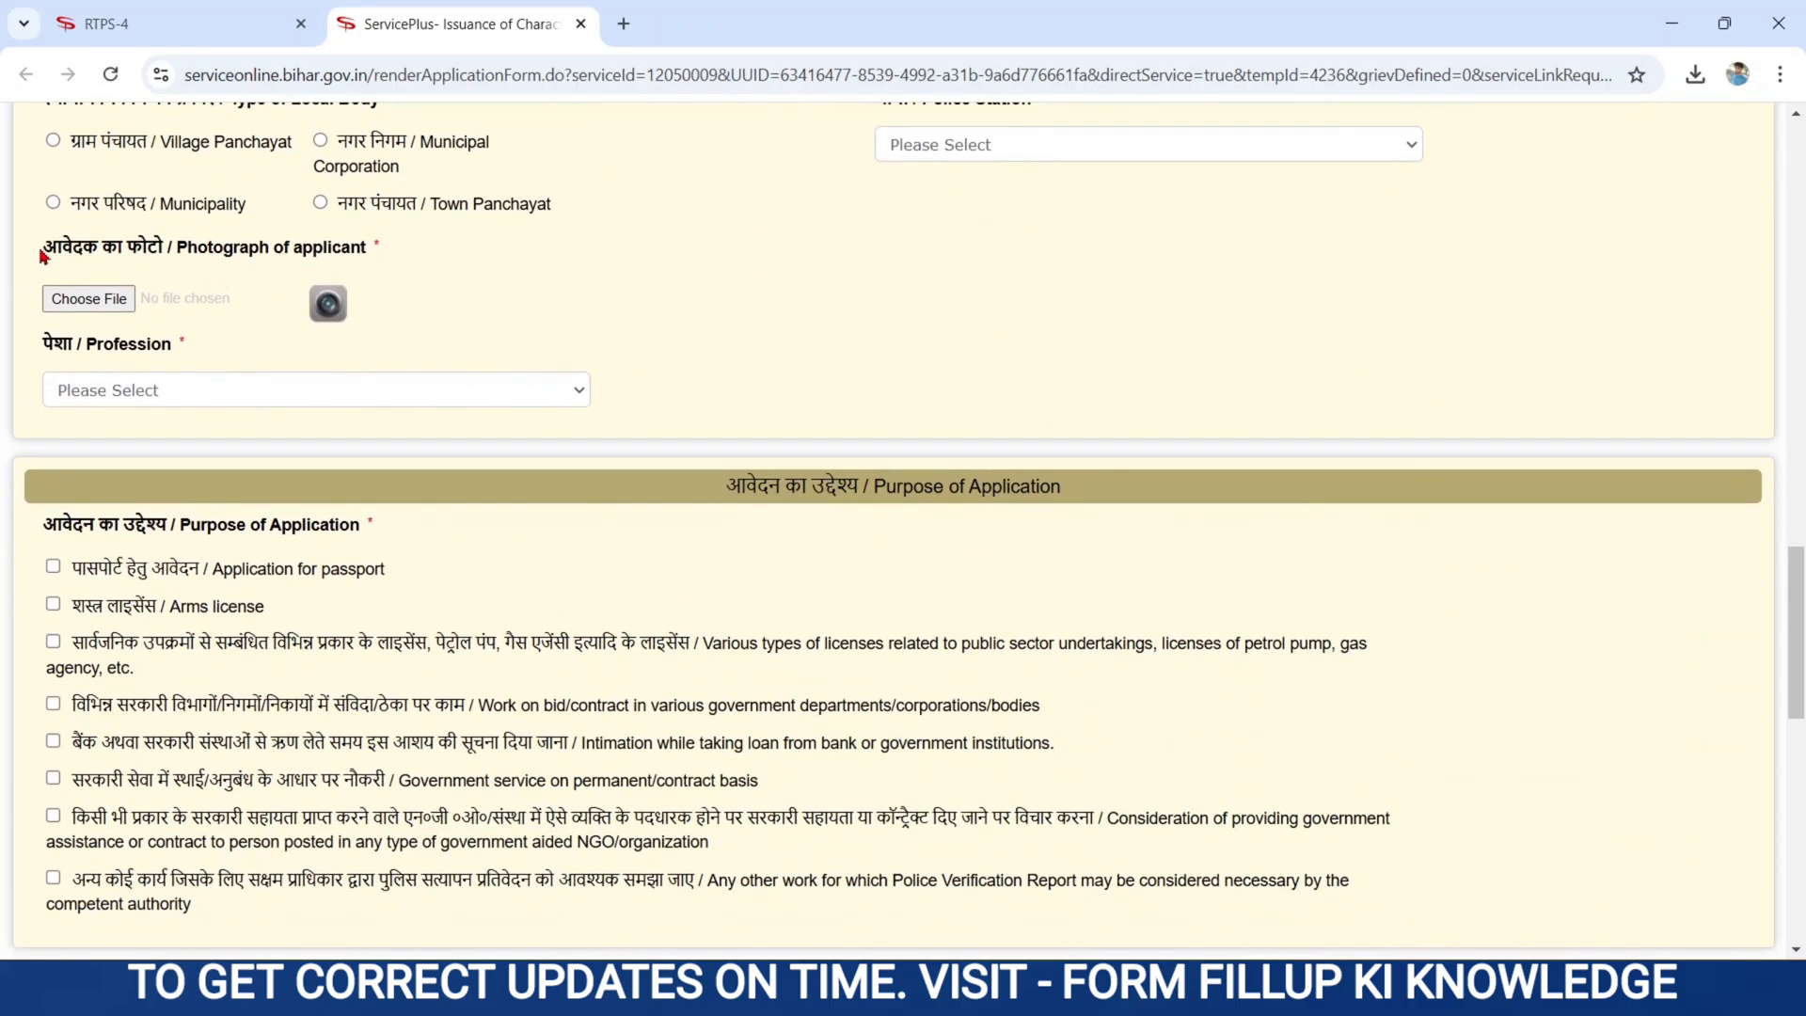
pyautogui.moveTo(38, 252); pyautogui.dragTo(364, 252)
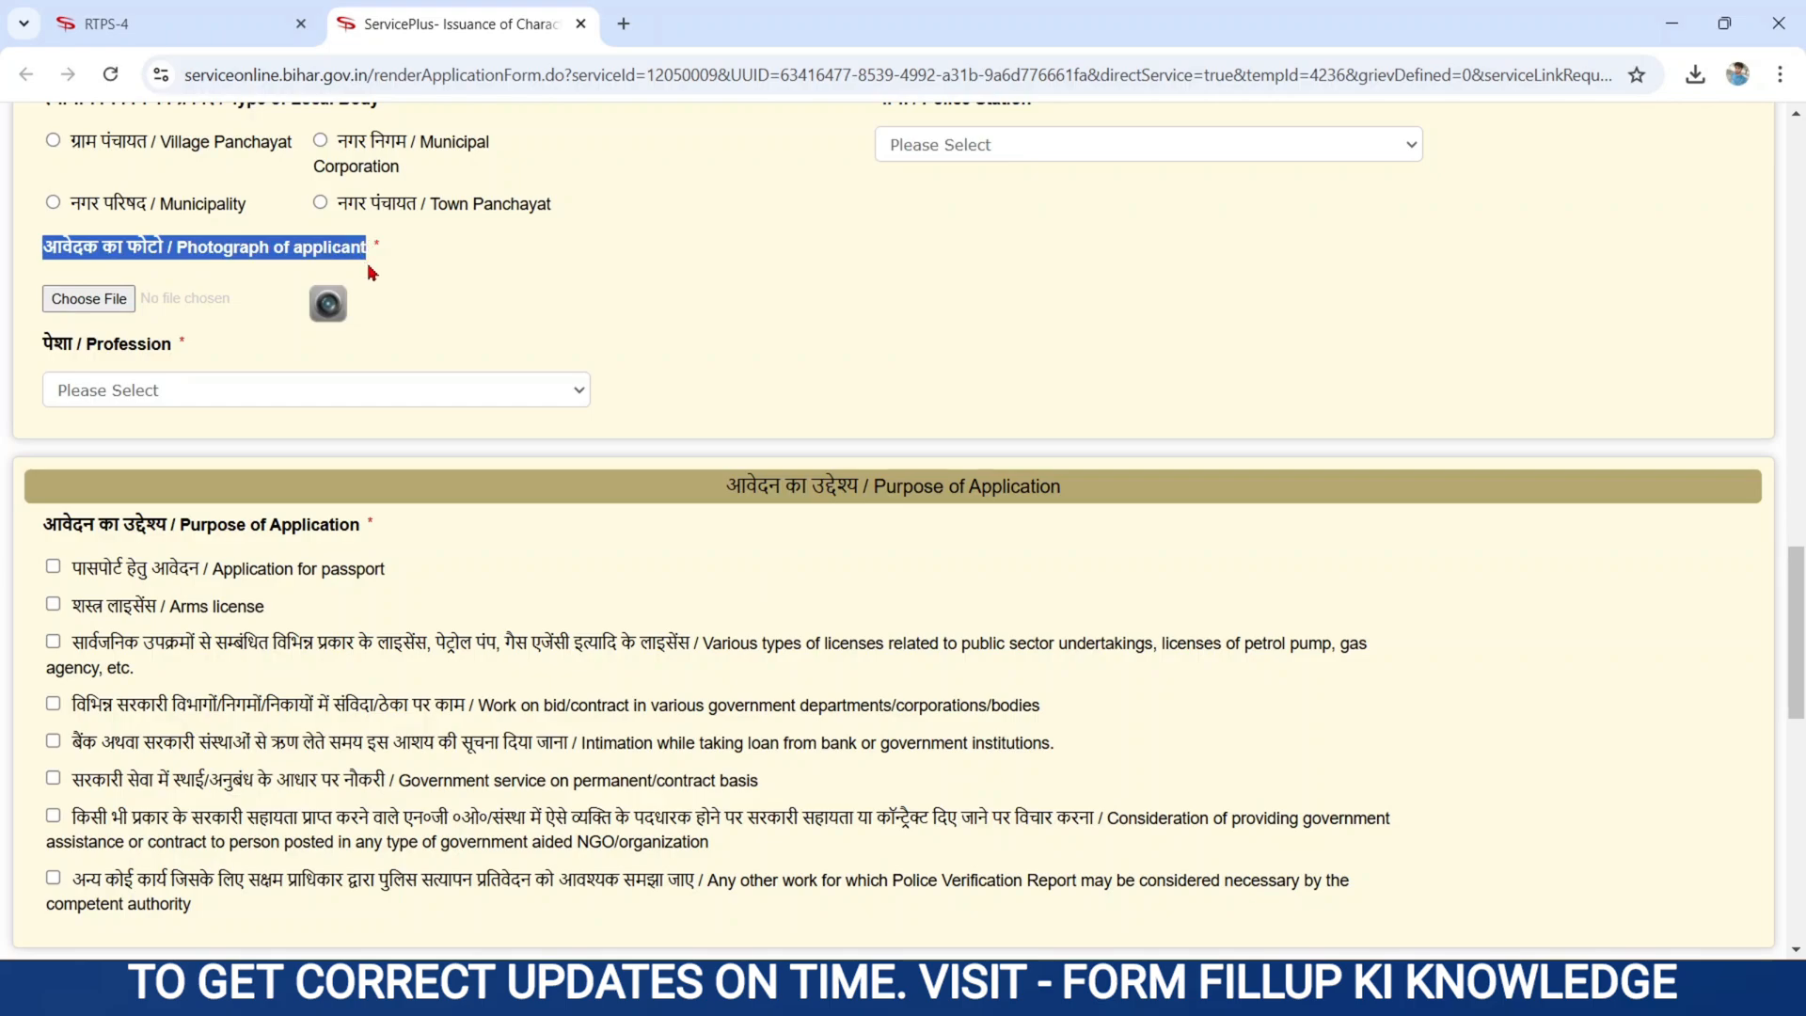
pyautogui.click(92, 301)
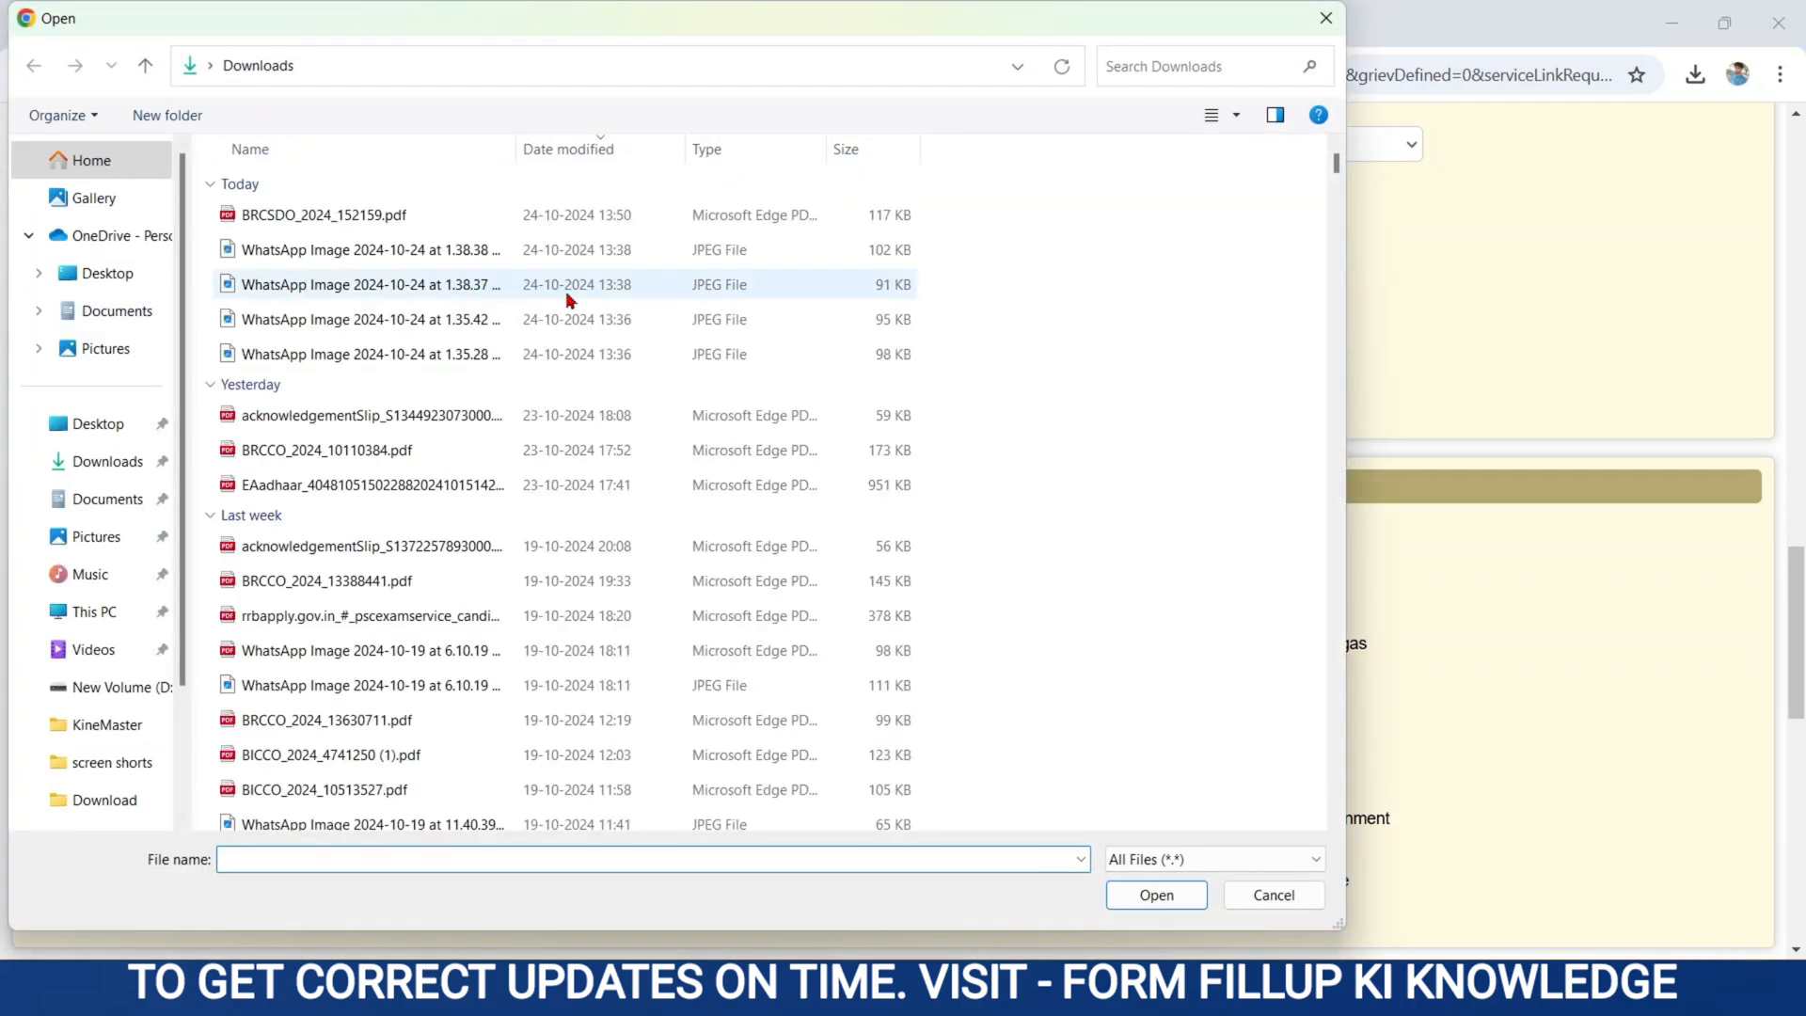
pyautogui.doubleClick(399, 361)
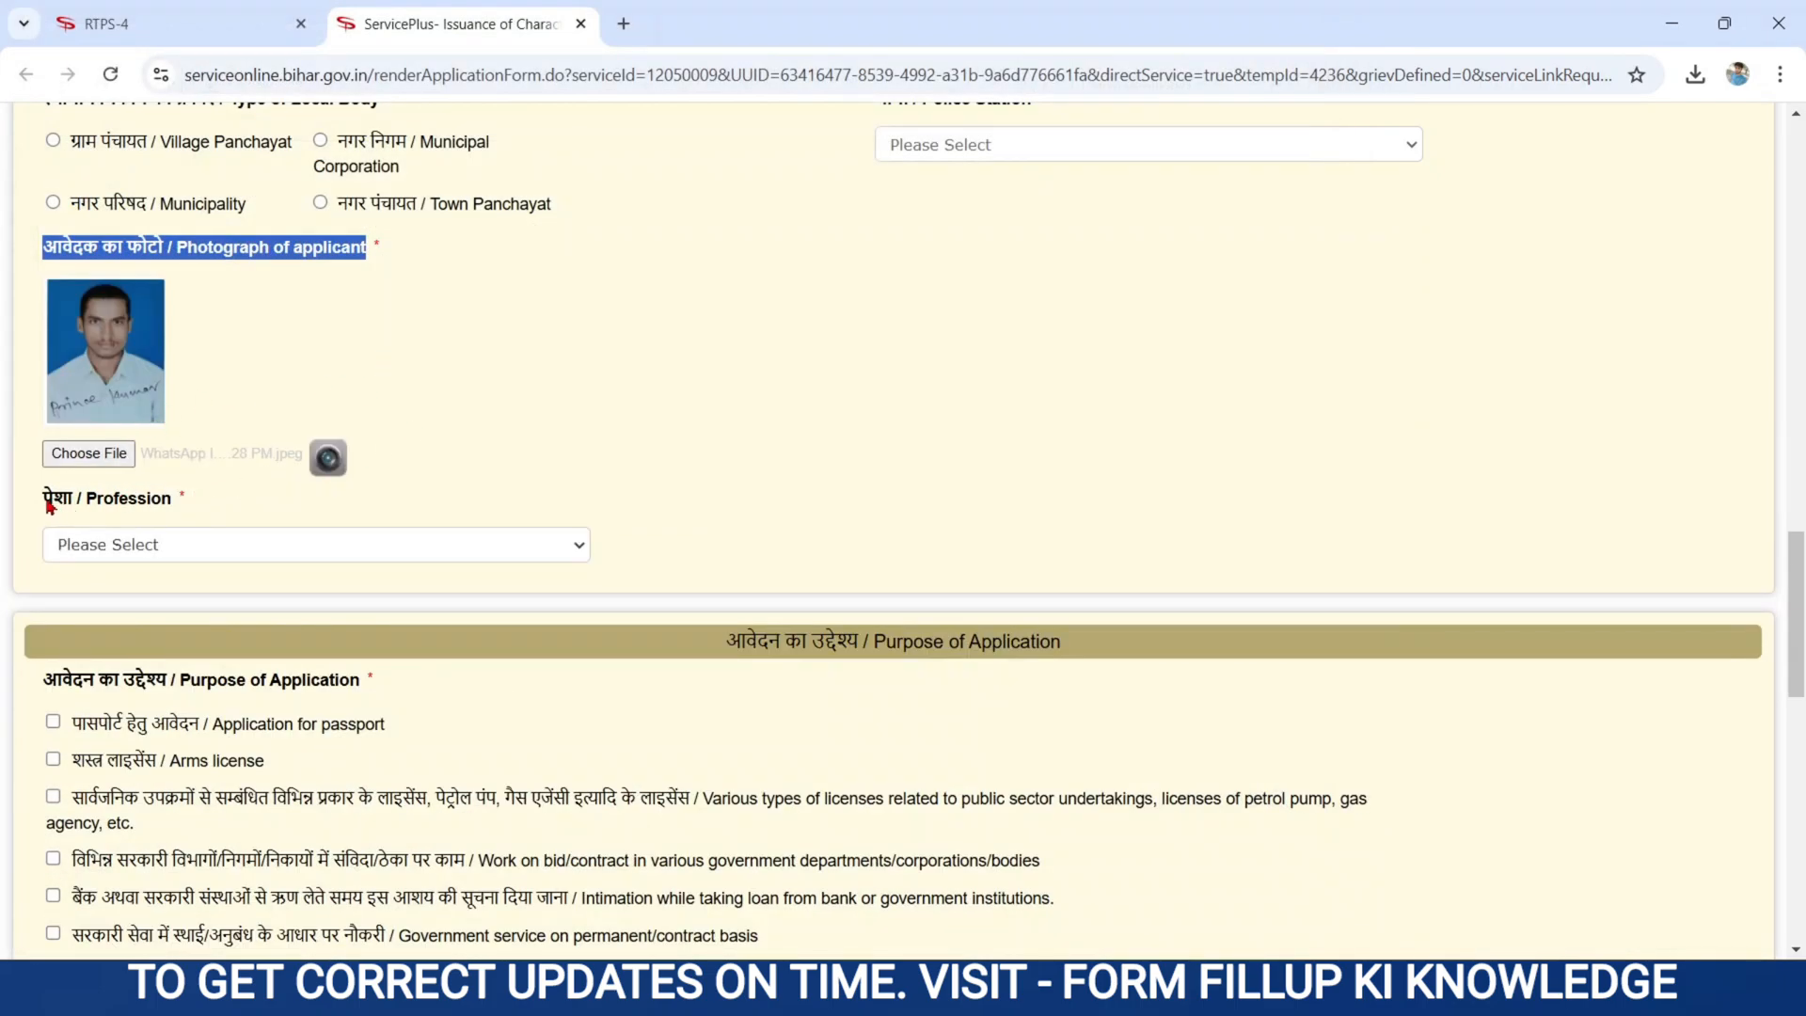
pyautogui.moveTo(49, 506); pyautogui.dragTo(184, 494)
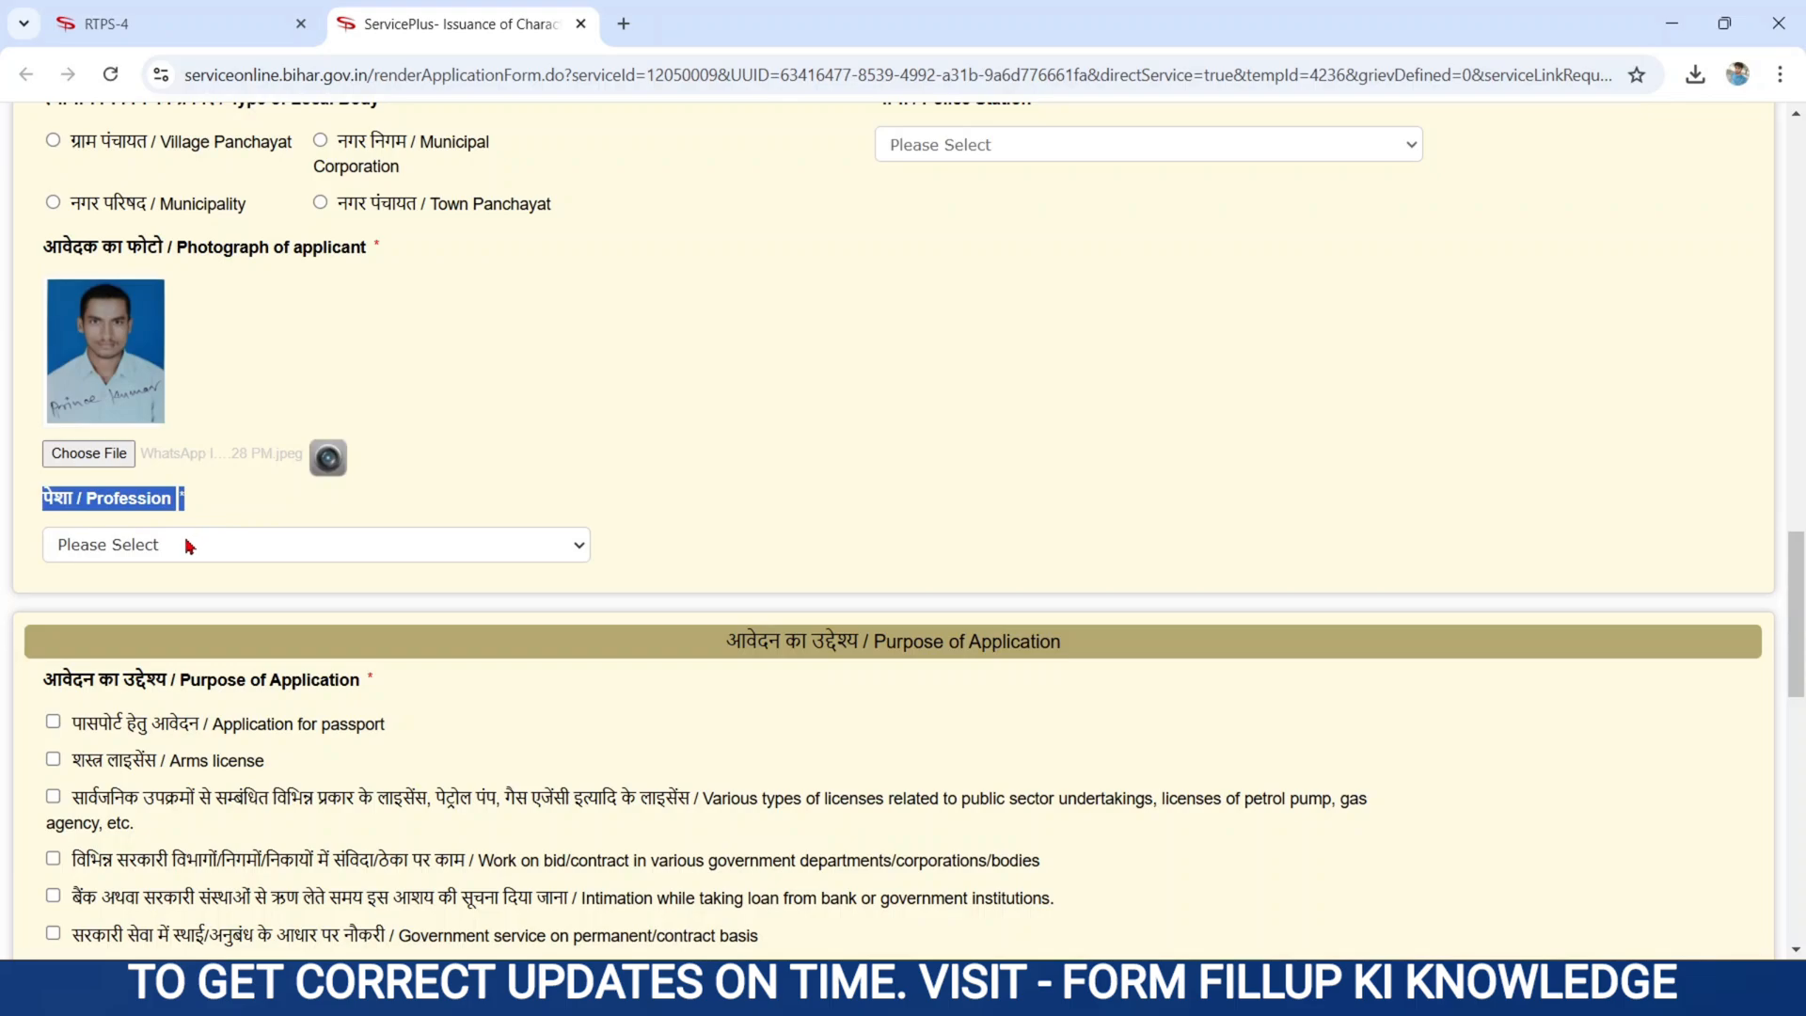
# - Choose छात्र / Student in the पेशा / Profession dropdown
pyautogui.click(190, 545)
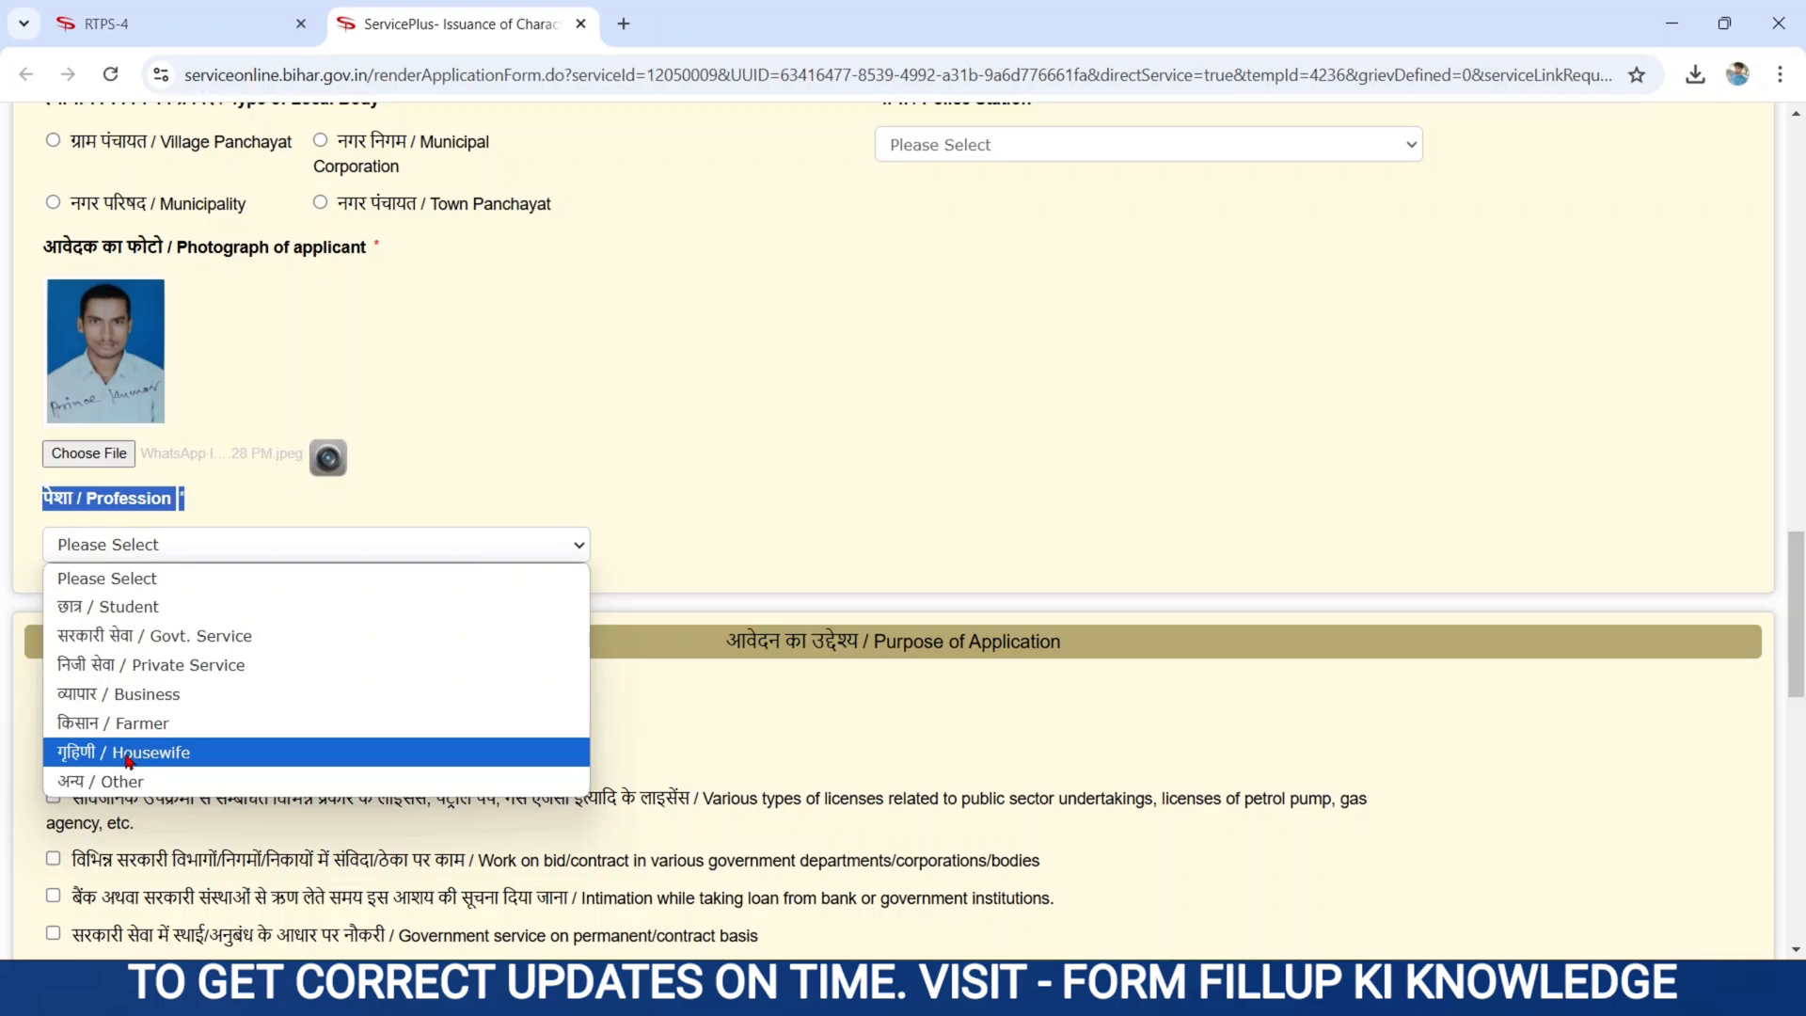
pyautogui.click(131, 609)
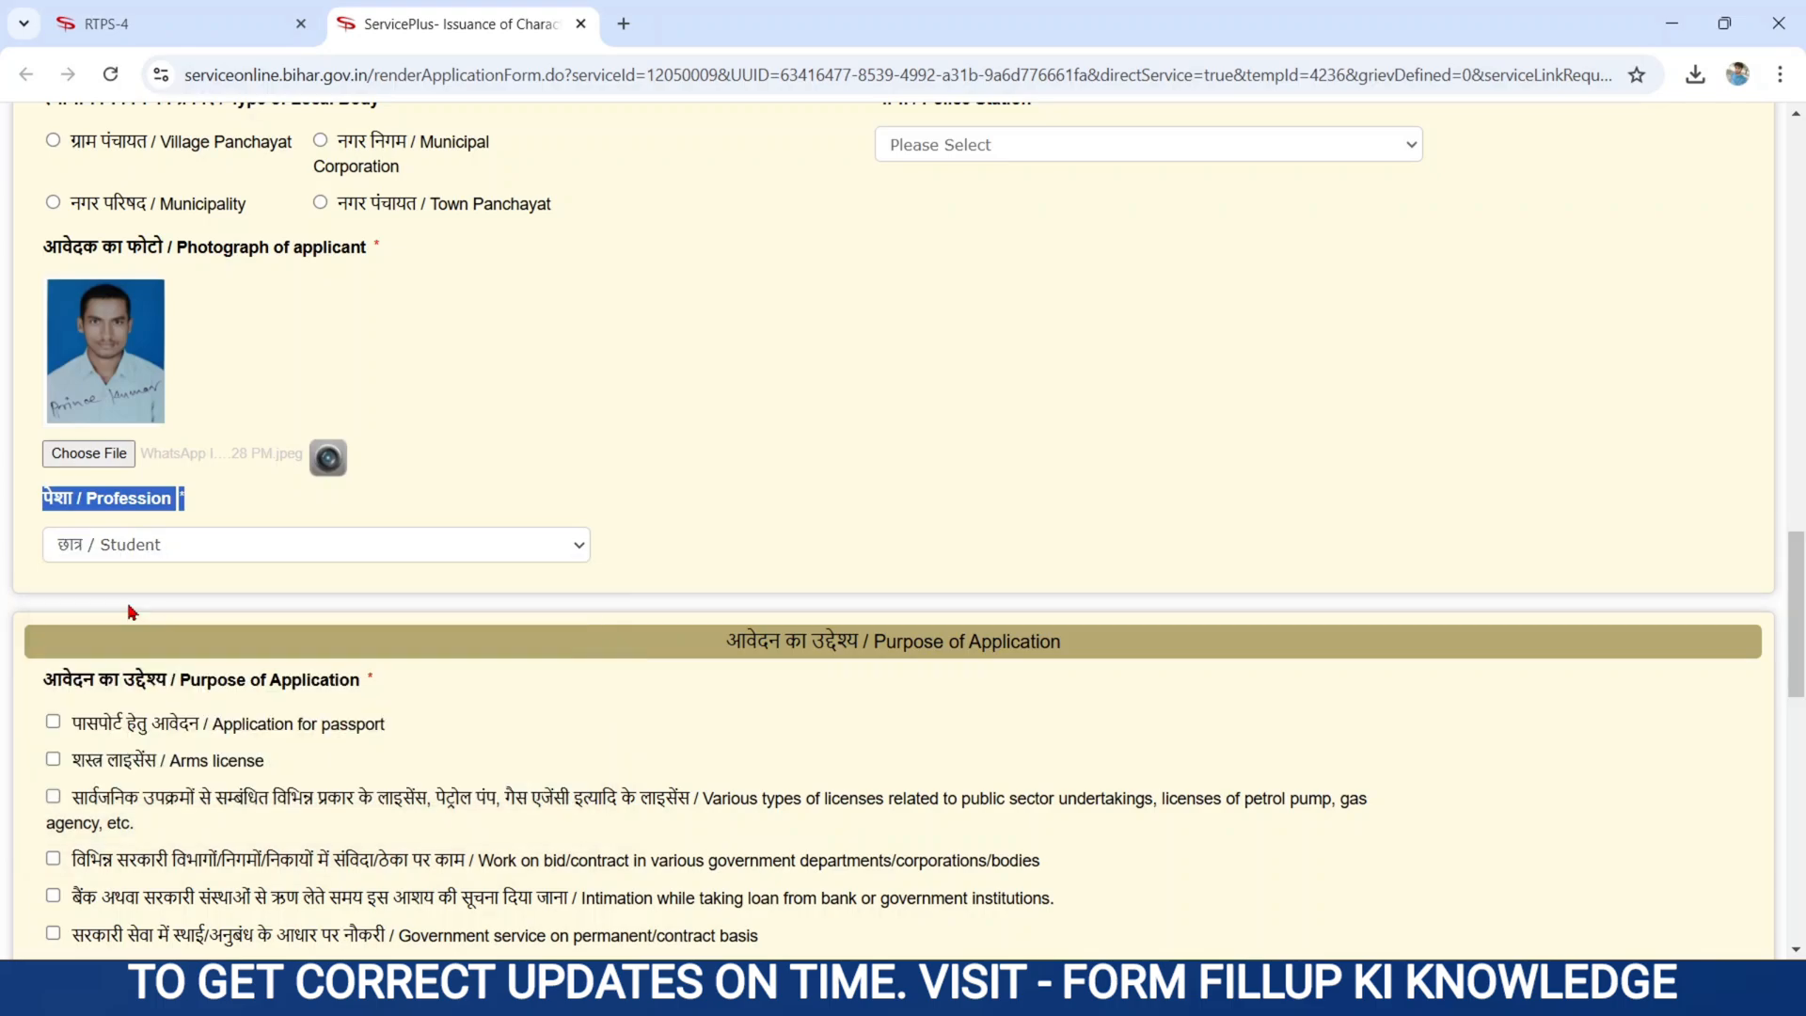
pyautogui.scroll(-4, 805, 475)
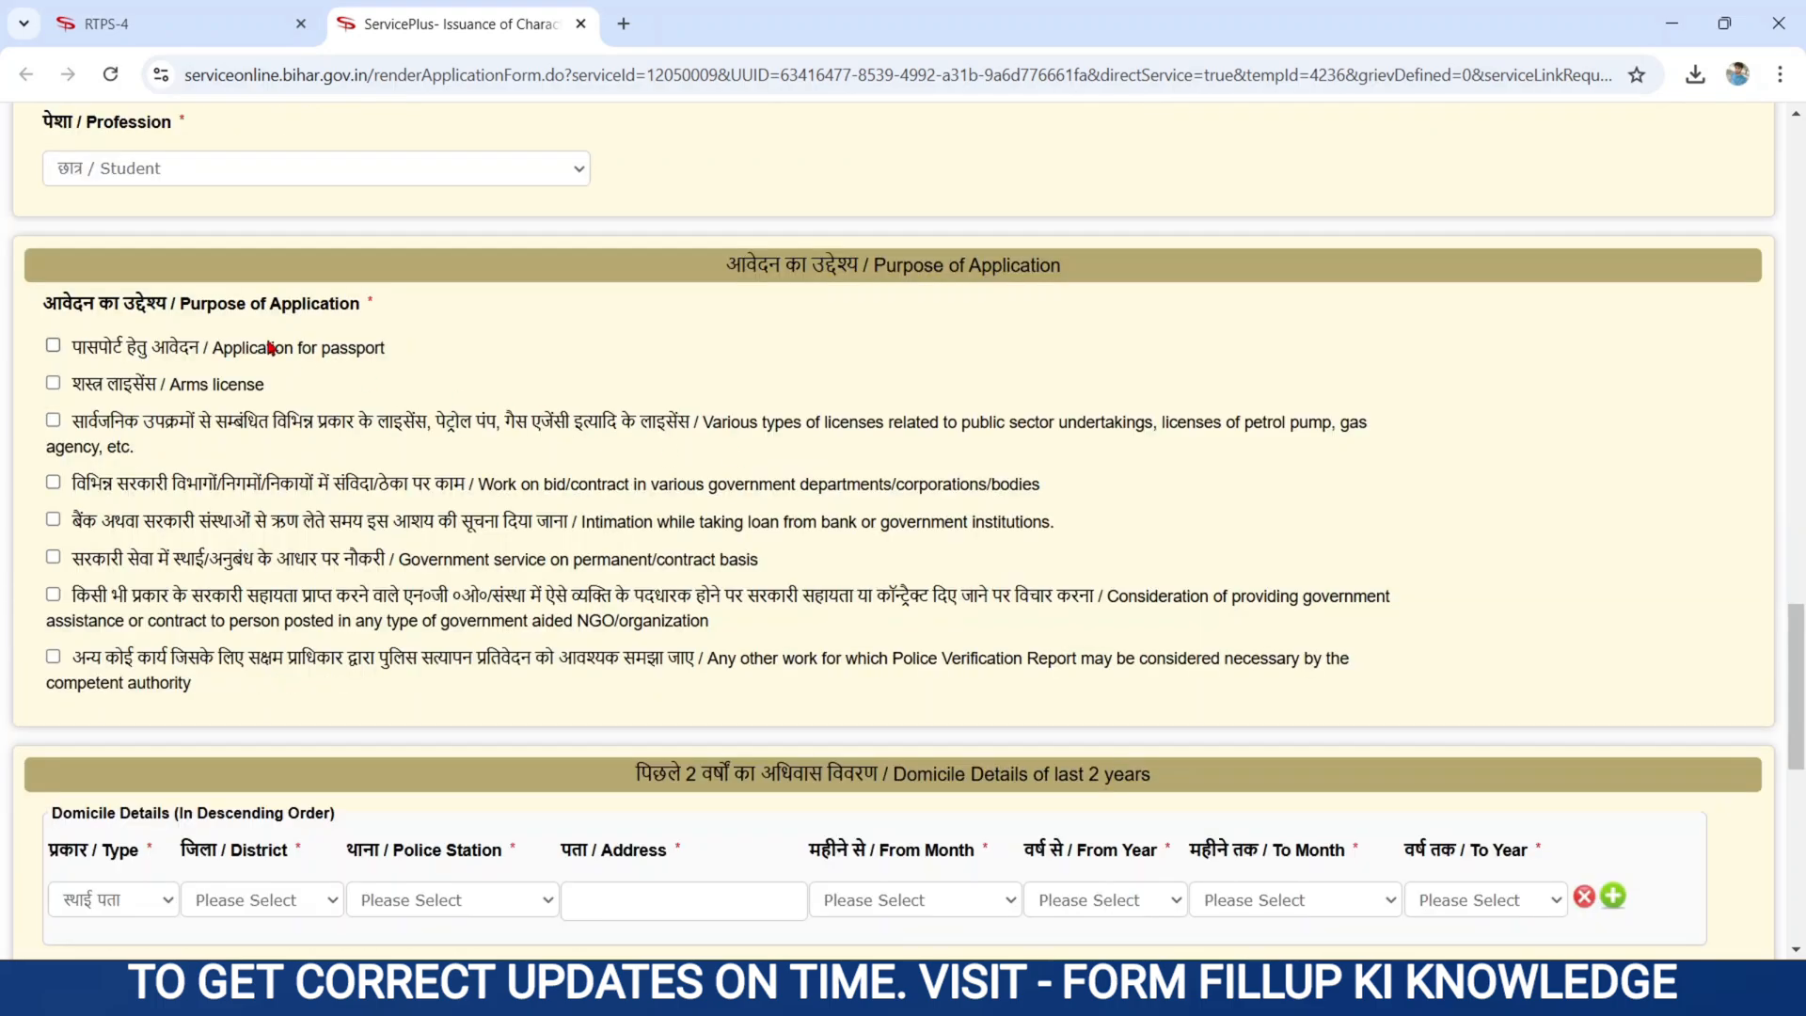
# - Tick passport application and 'अन्य कोई कार्य / Any other work' under Purpose of Application
pyautogui.moveTo(35, 304); pyautogui.dragTo(373, 307)
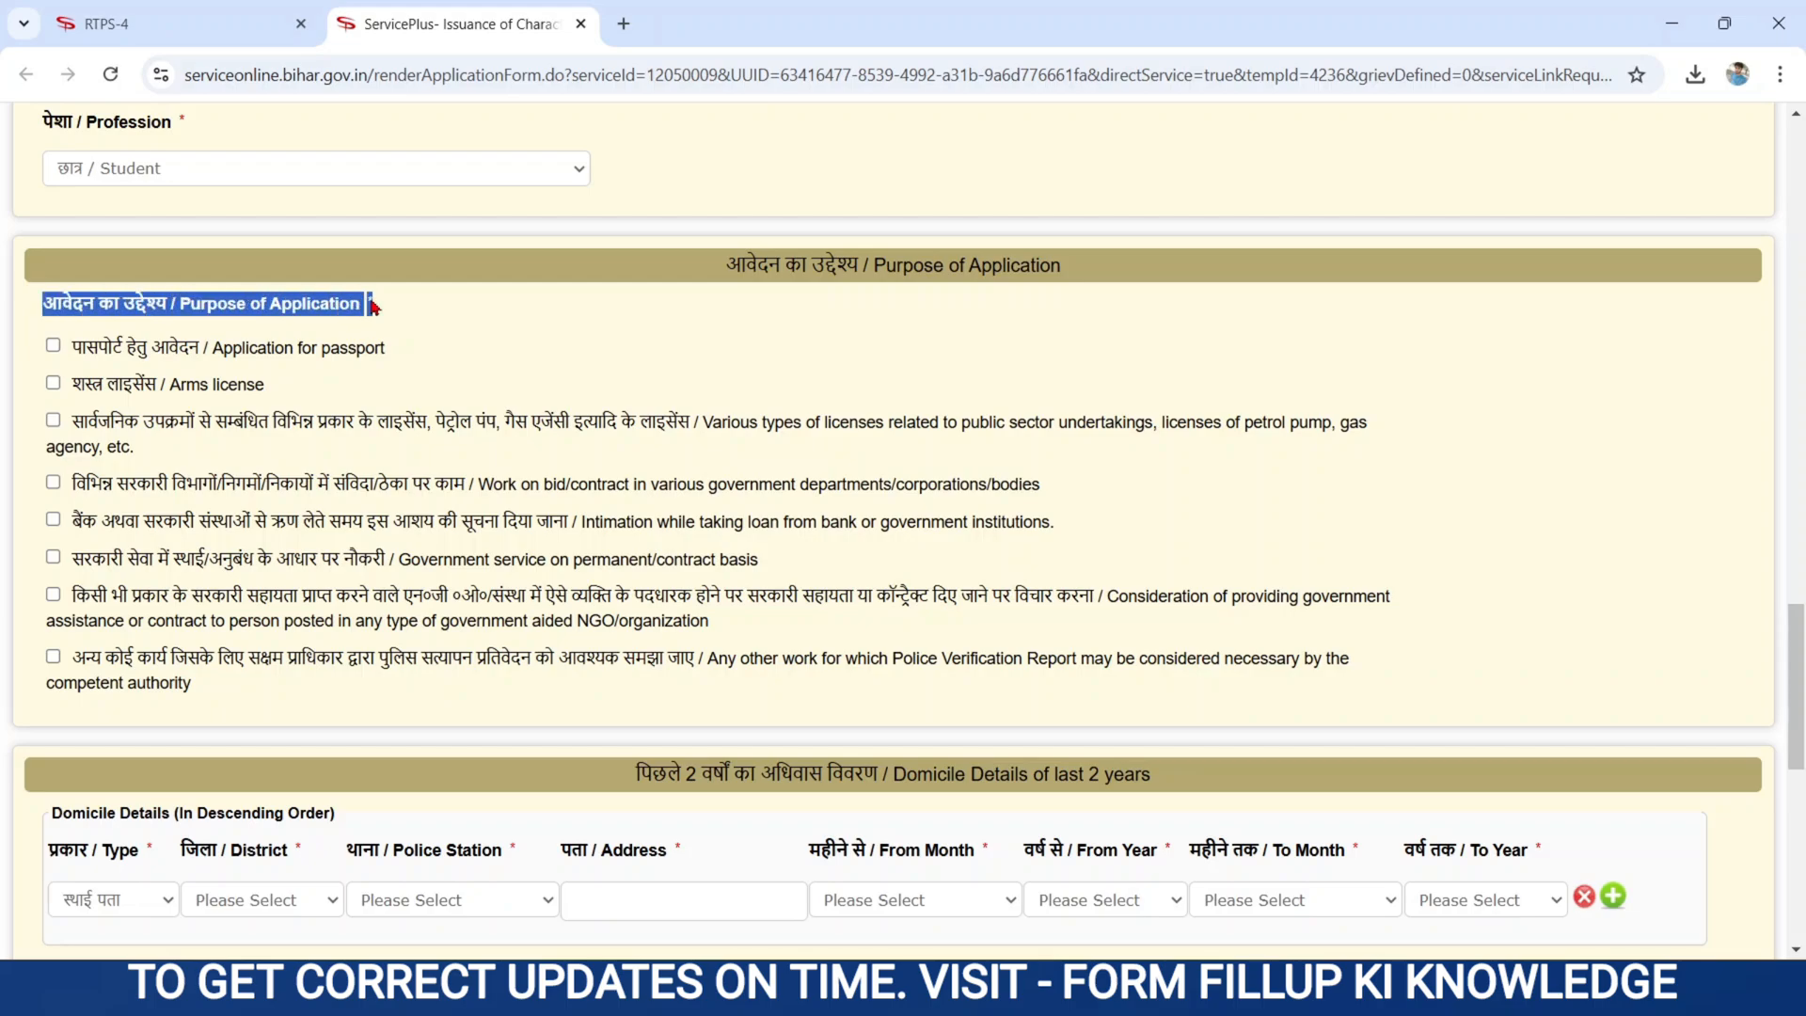
pyautogui.click(496, 338)
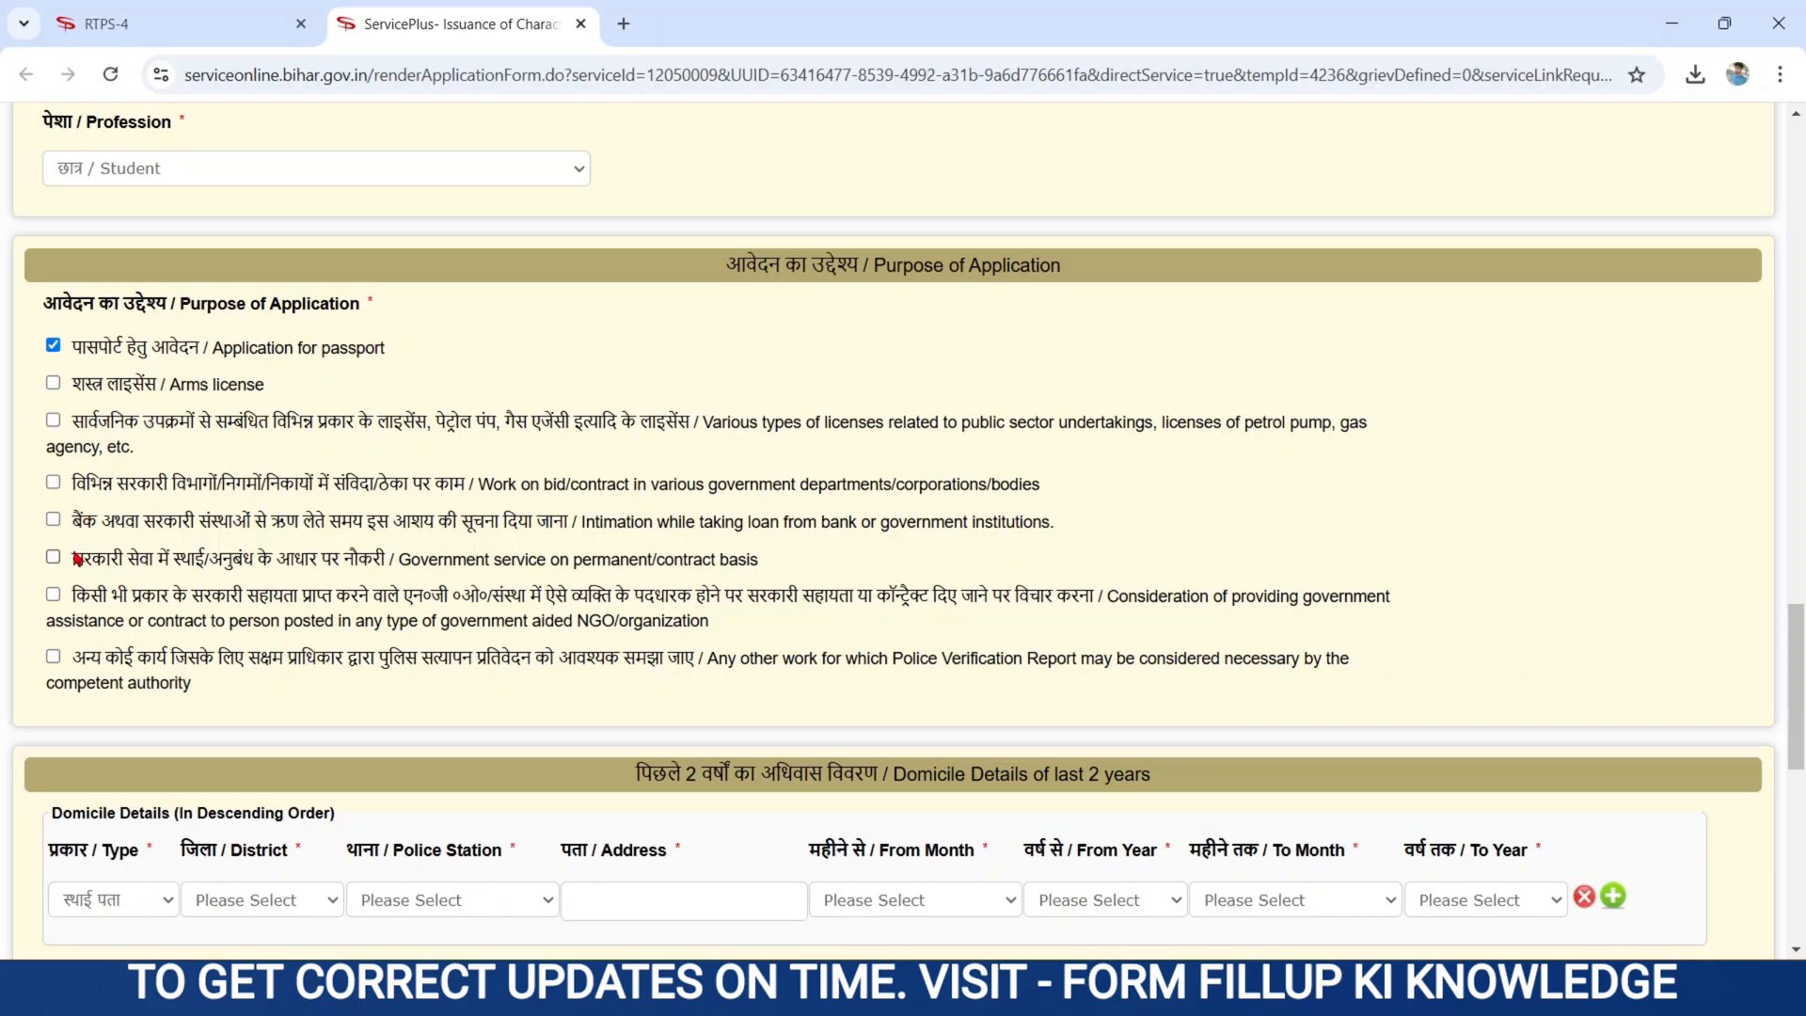
pyautogui.moveTo(72, 558); pyautogui.dragTo(384, 564)
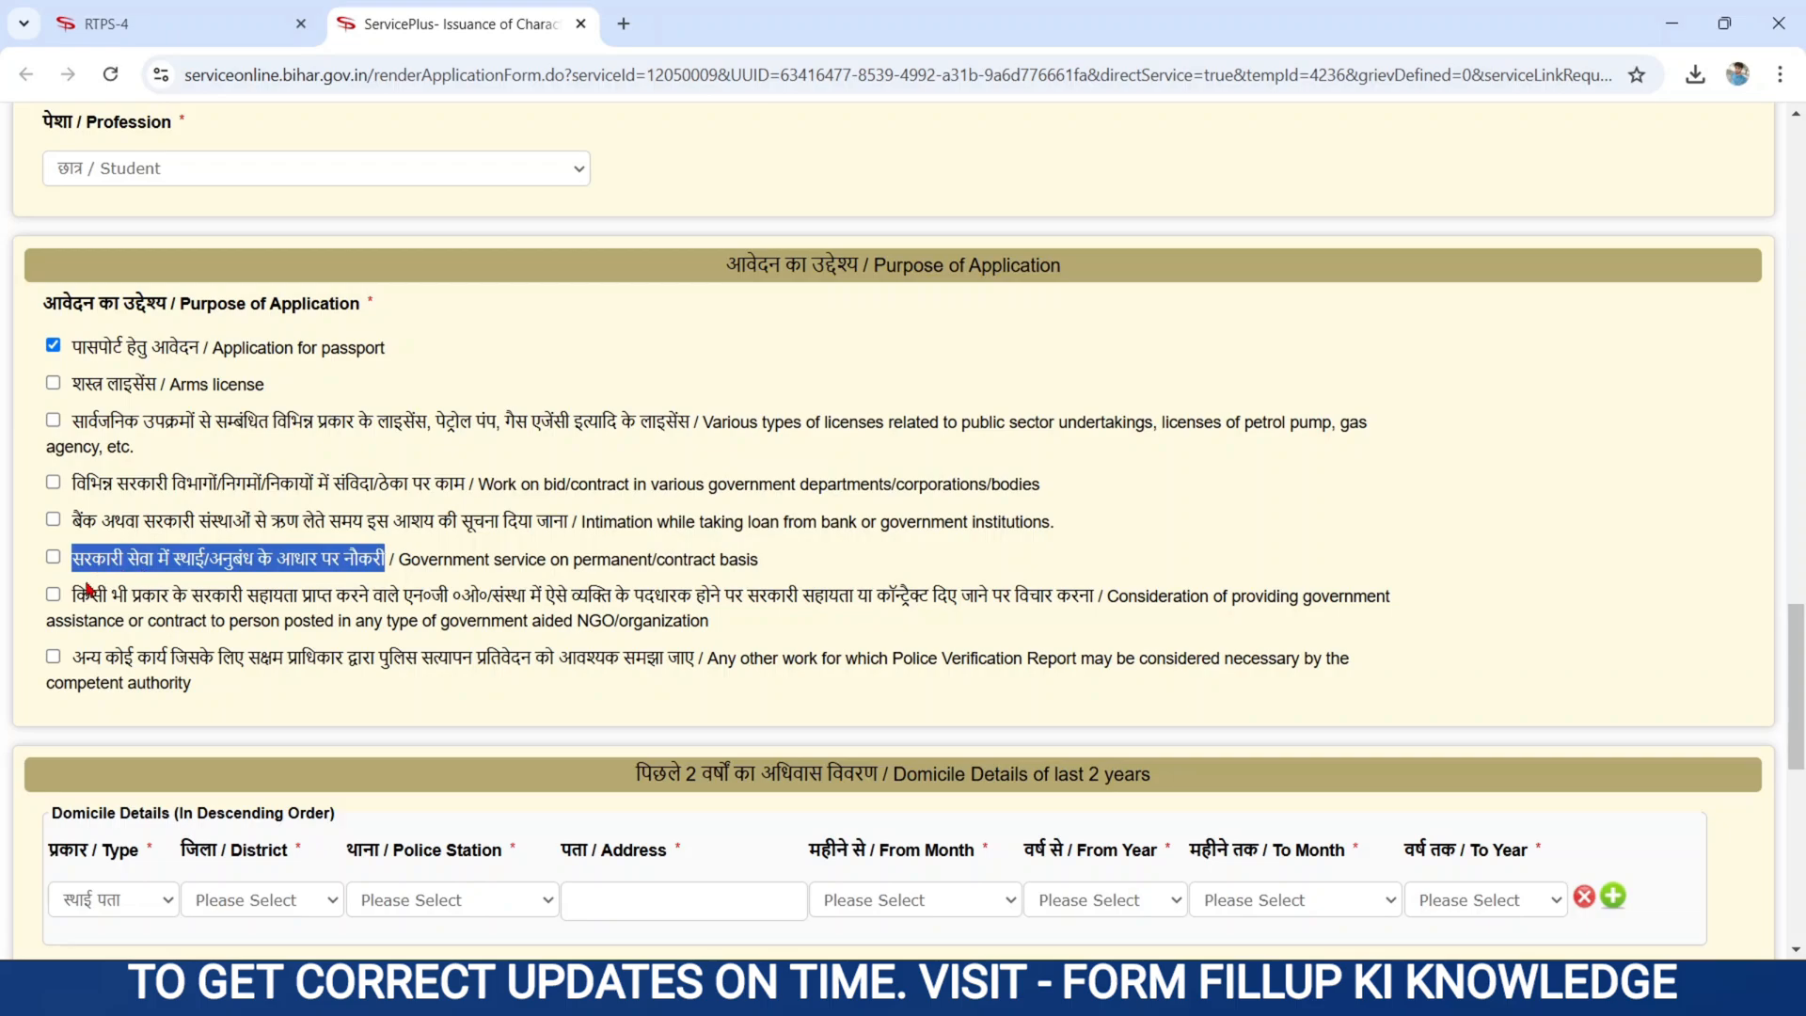
pyautogui.moveTo(73, 594); pyautogui.dragTo(509, 614)
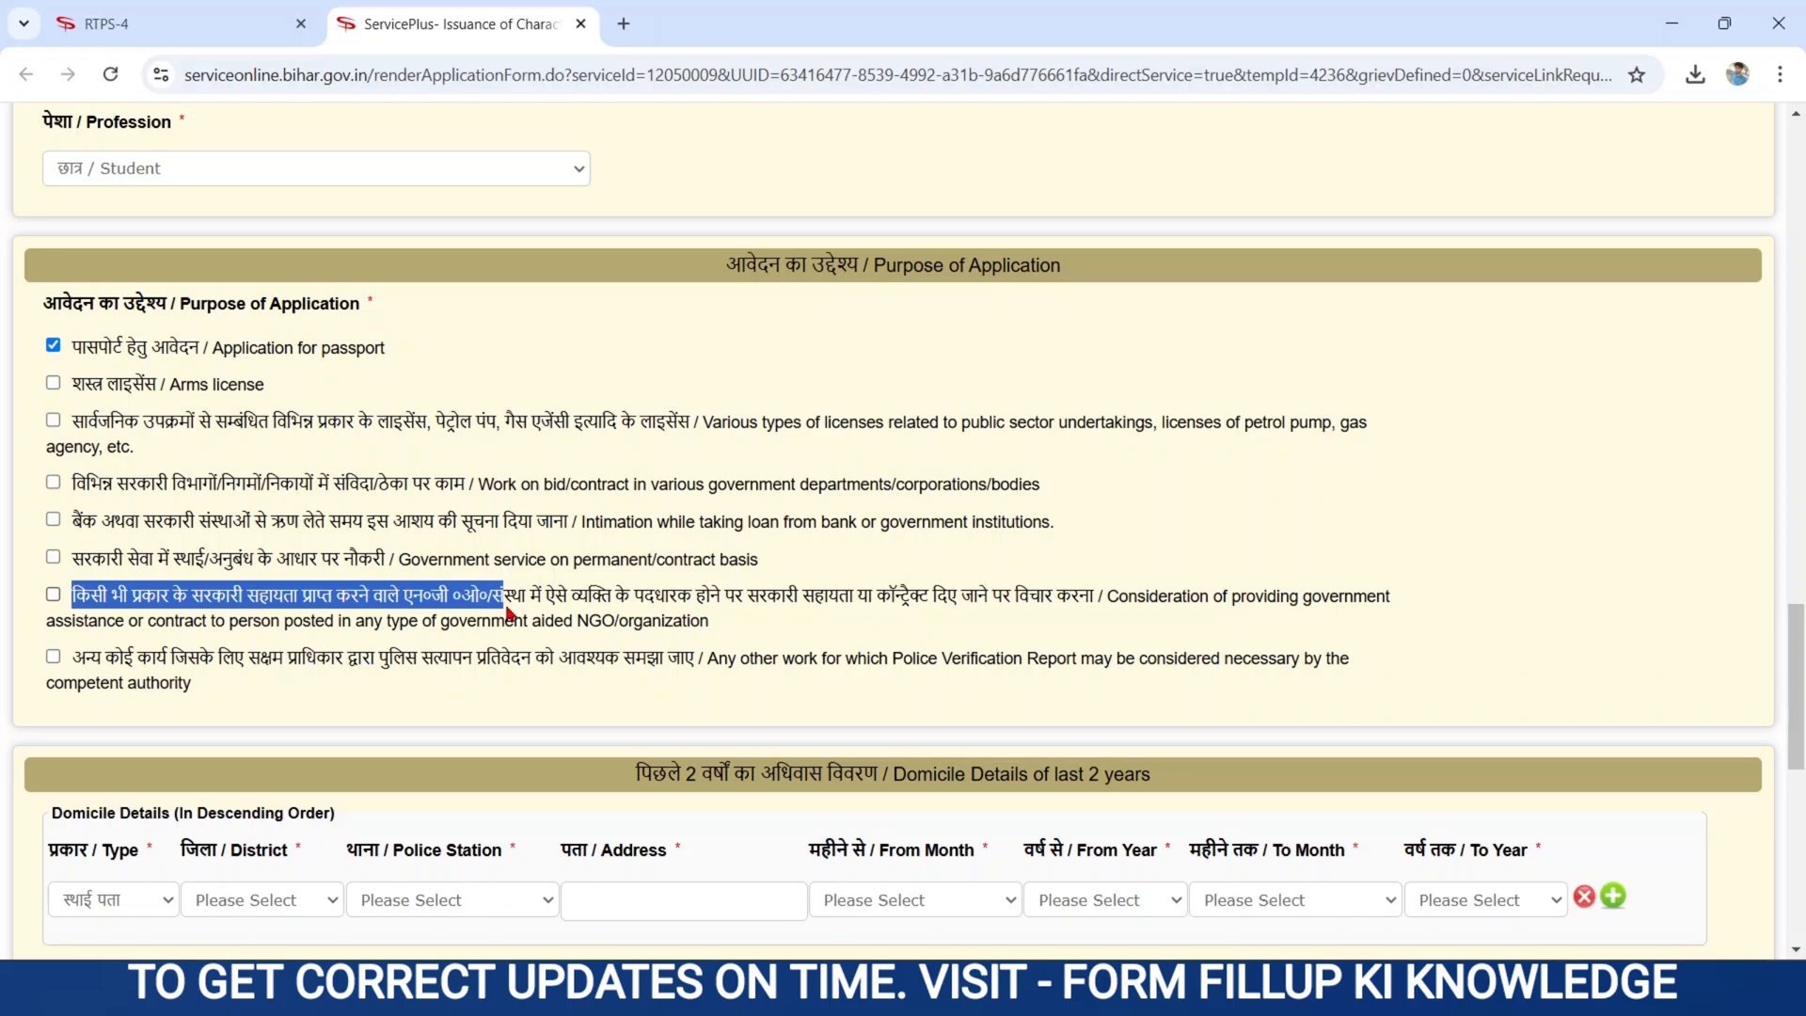
pyautogui.click(762, 639)
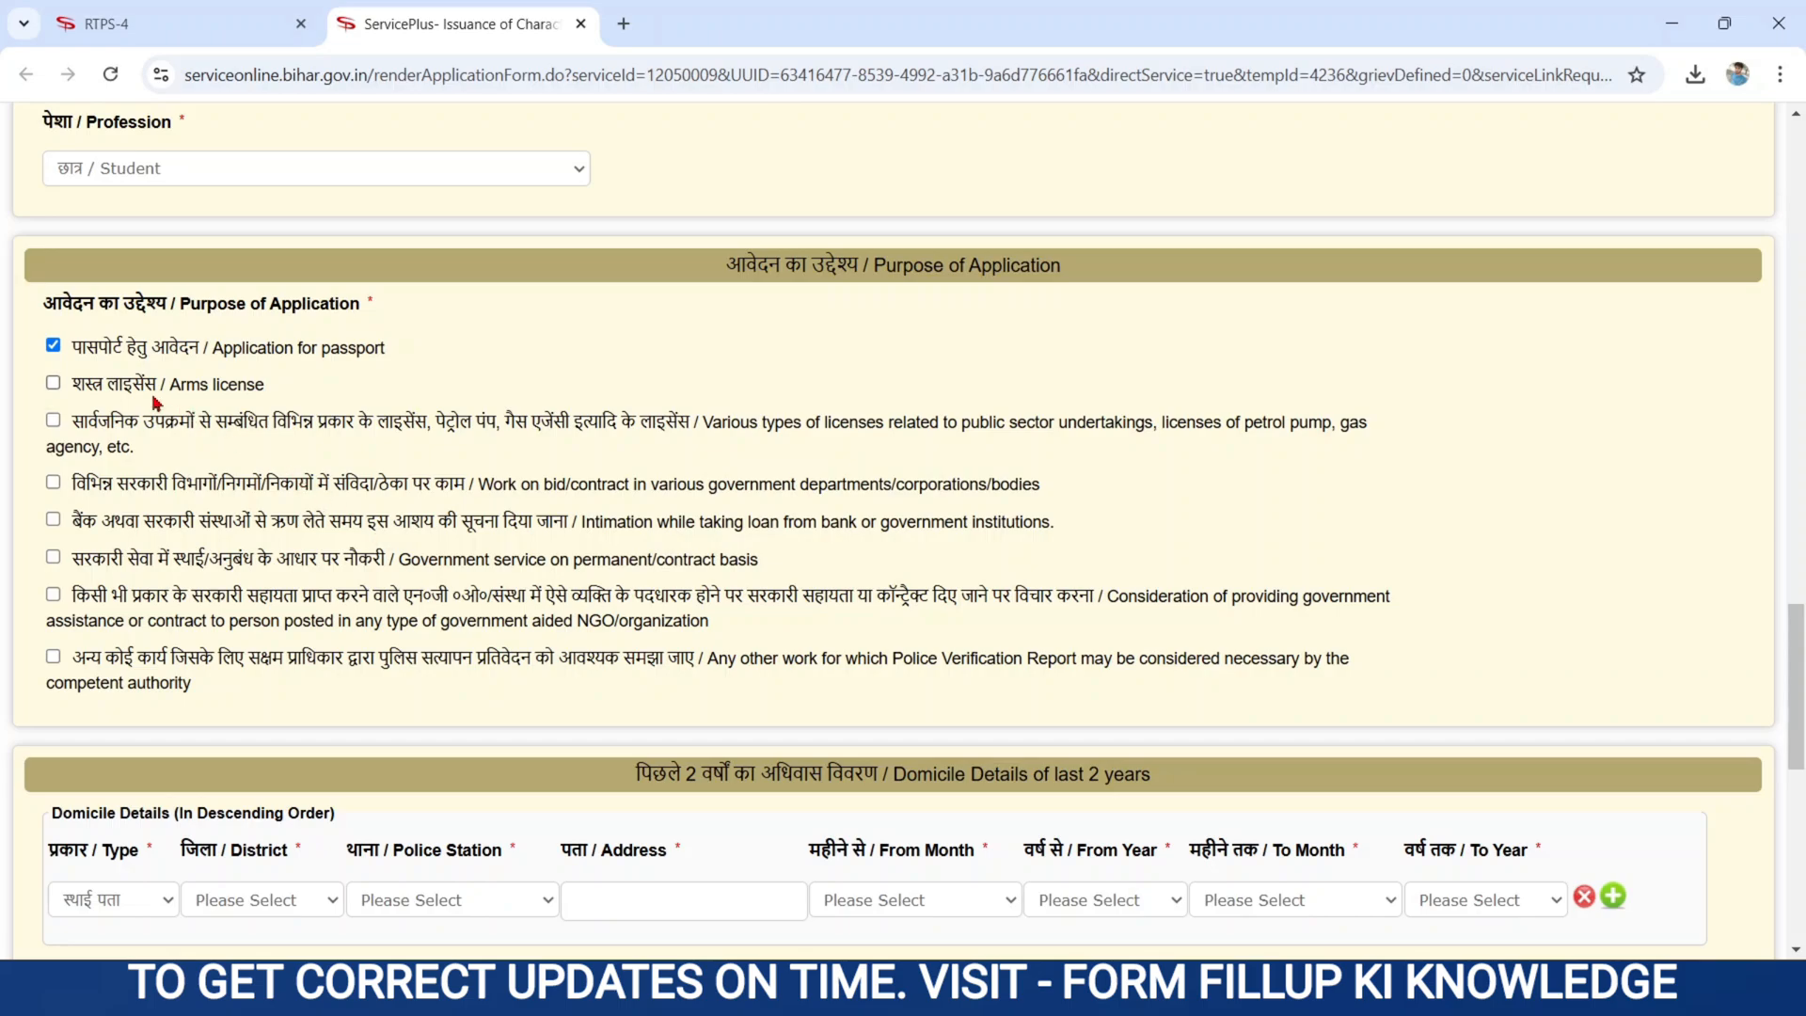
pyautogui.click(53, 656)
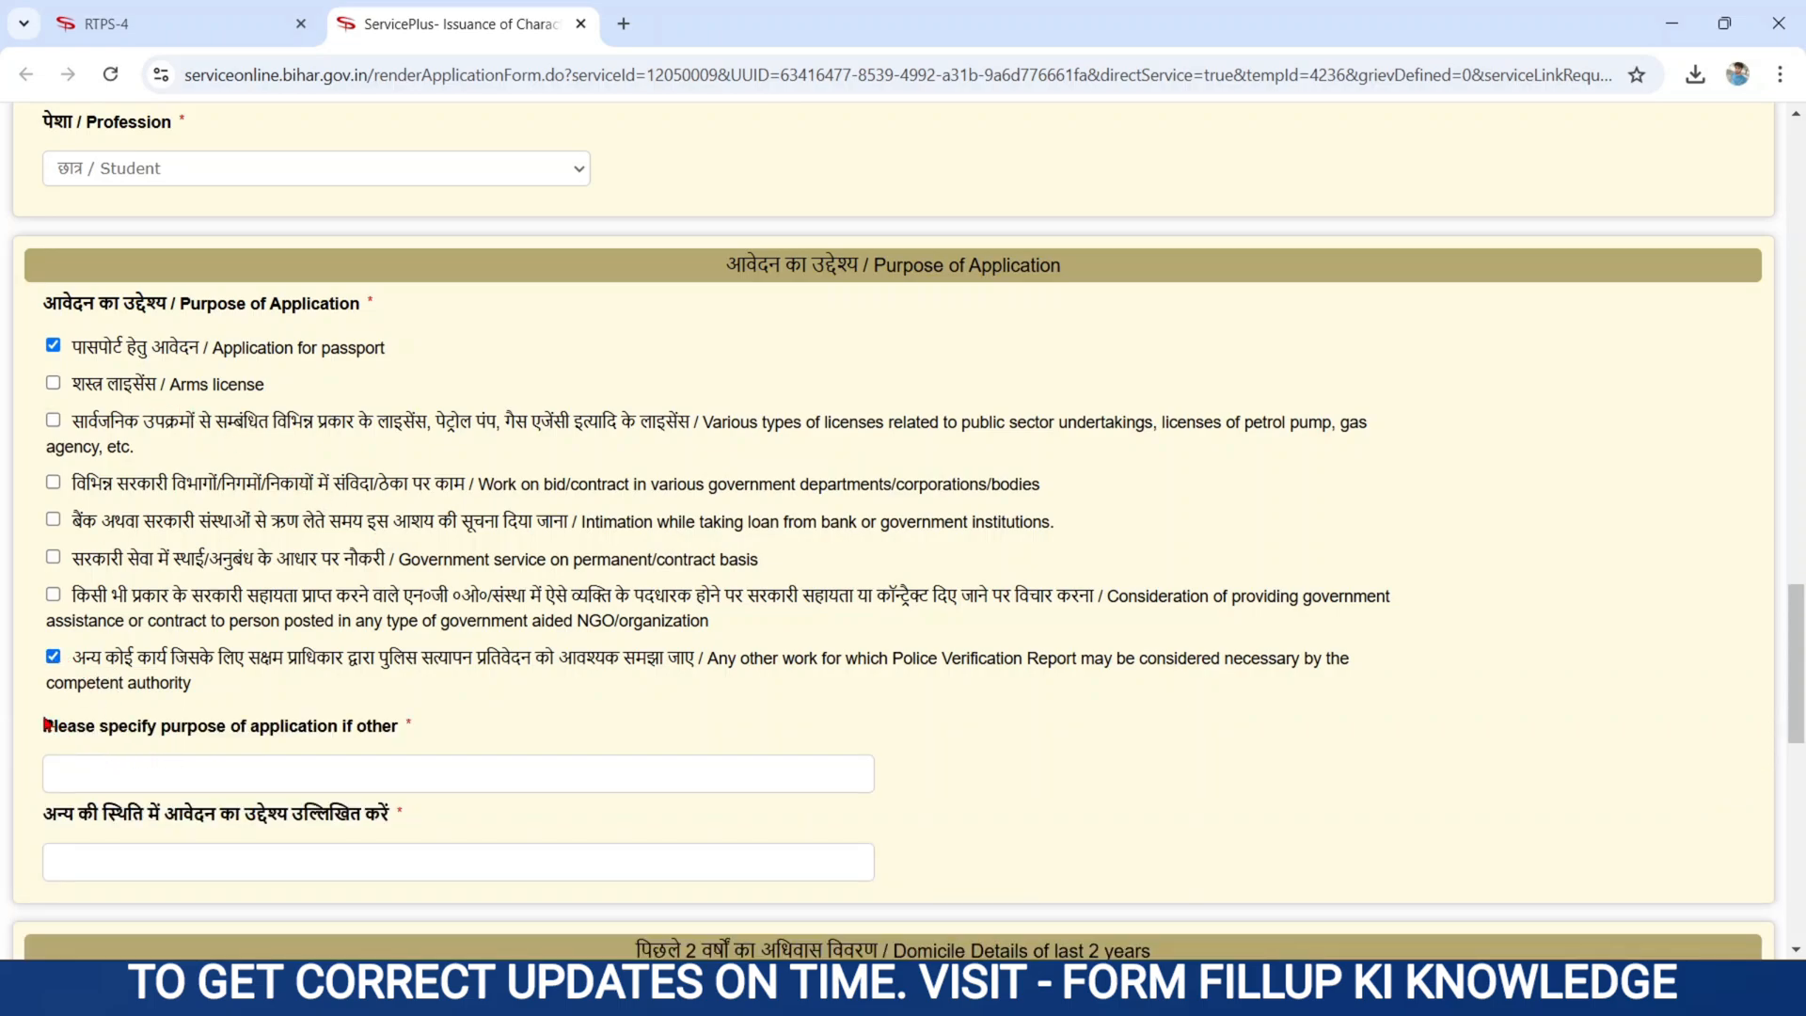
# - Tick Government service and Arms license as additional certificate purposes
pyautogui.moveTo(44, 723); pyautogui.dragTo(422, 746)
pyautogui.click(457, 721)
pyautogui.moveTo(78, 560); pyautogui.dragTo(390, 559)
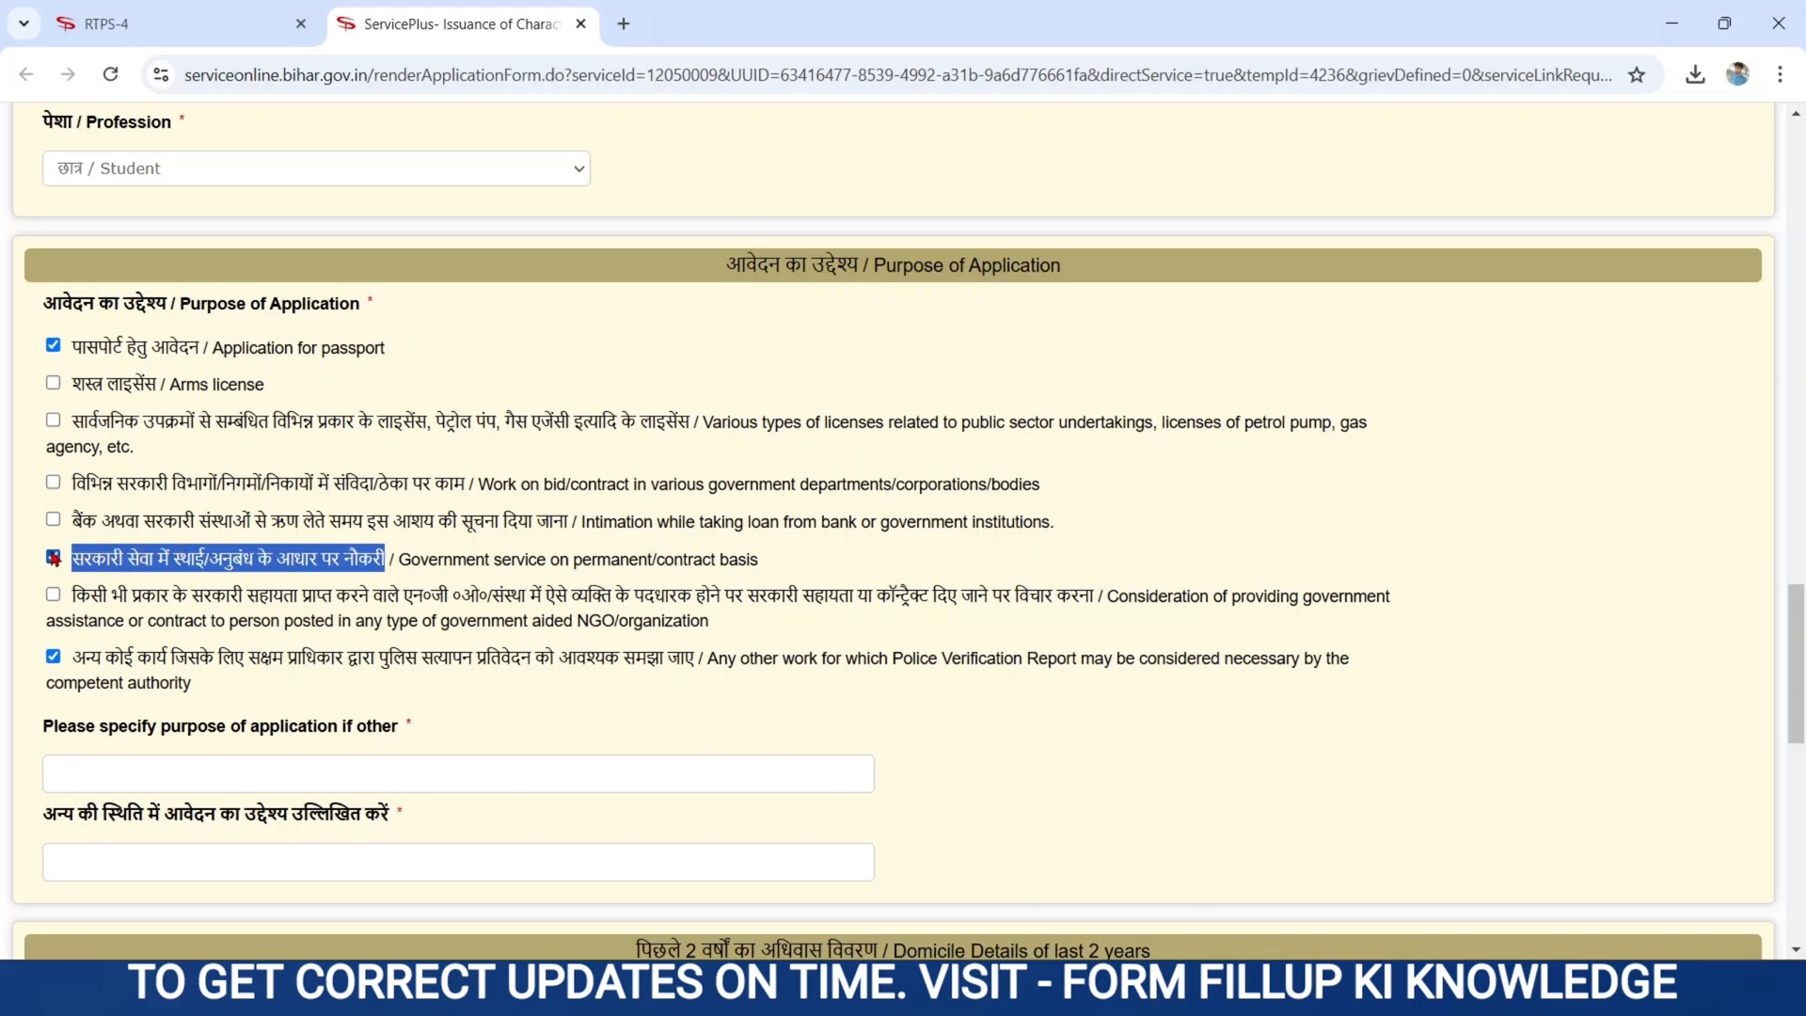
pyautogui.click(595, 380)
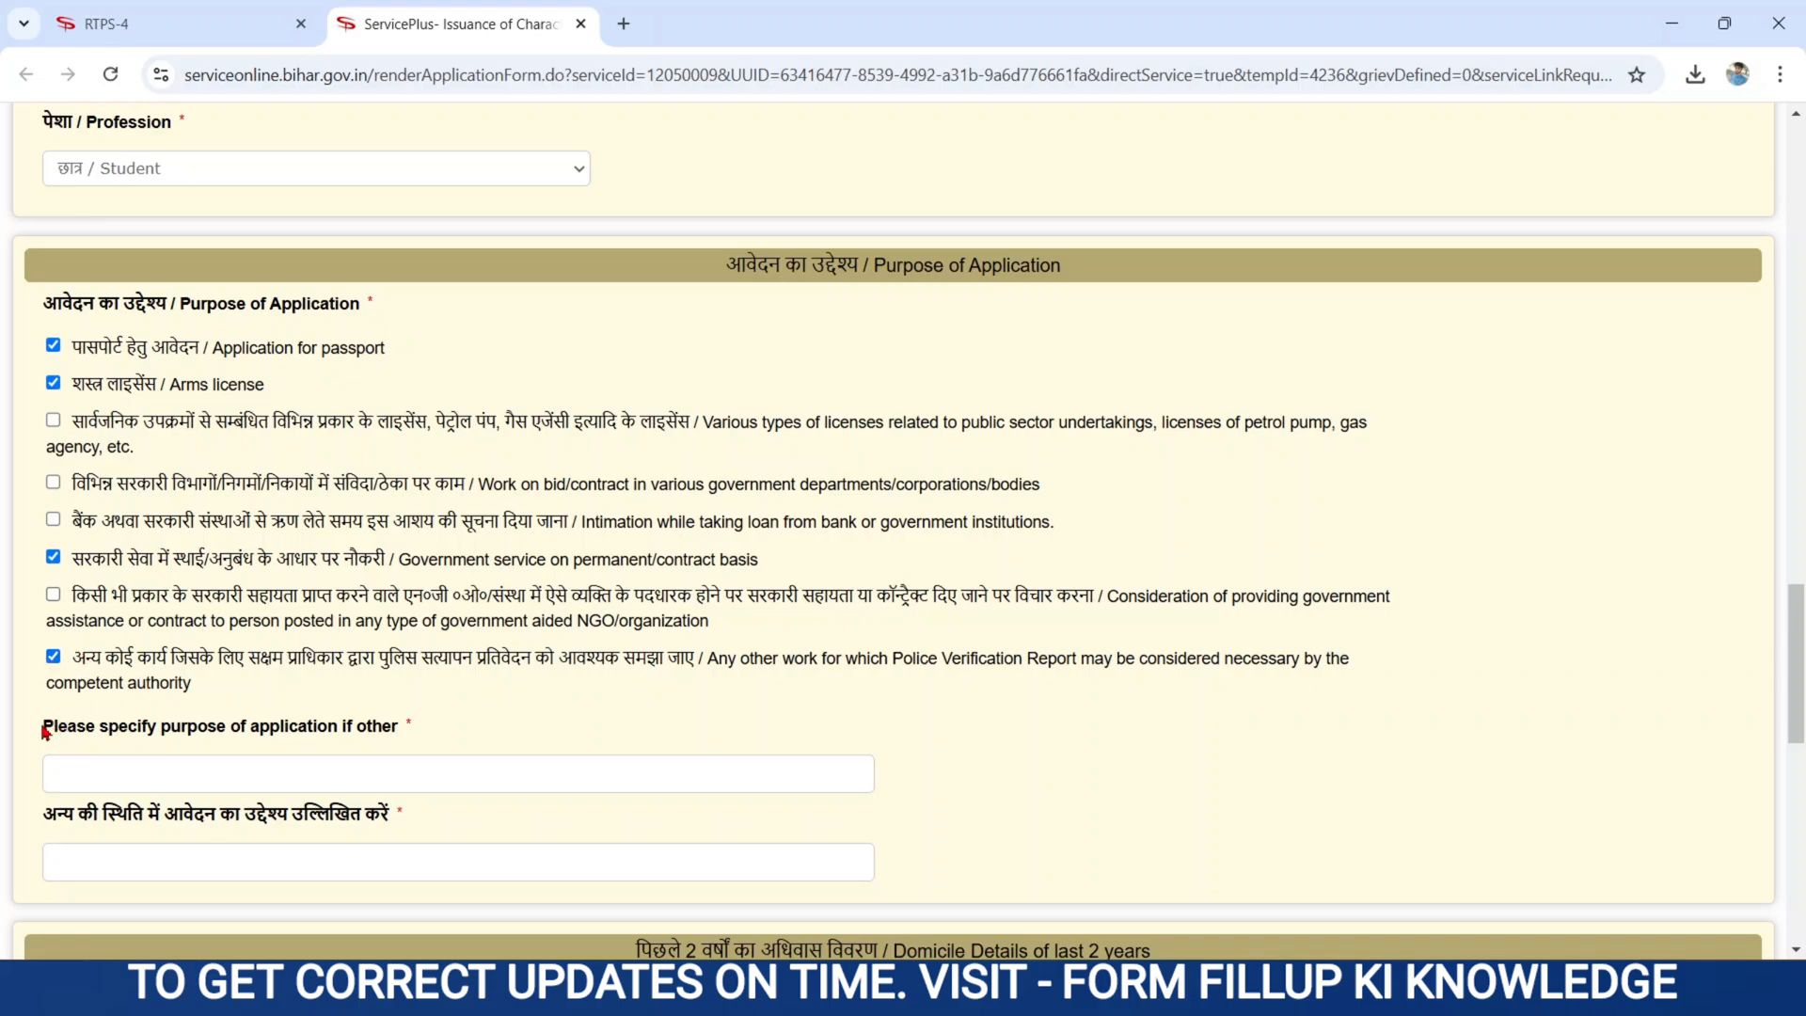
# - Visit the English and Hindi specify-purpose fields, then scroll down to Domicile Details
pyautogui.moveTo(42, 732); pyautogui.dragTo(406, 747)
pyautogui.click(179, 763)
pyautogui.scroll(-2, 701, 705)
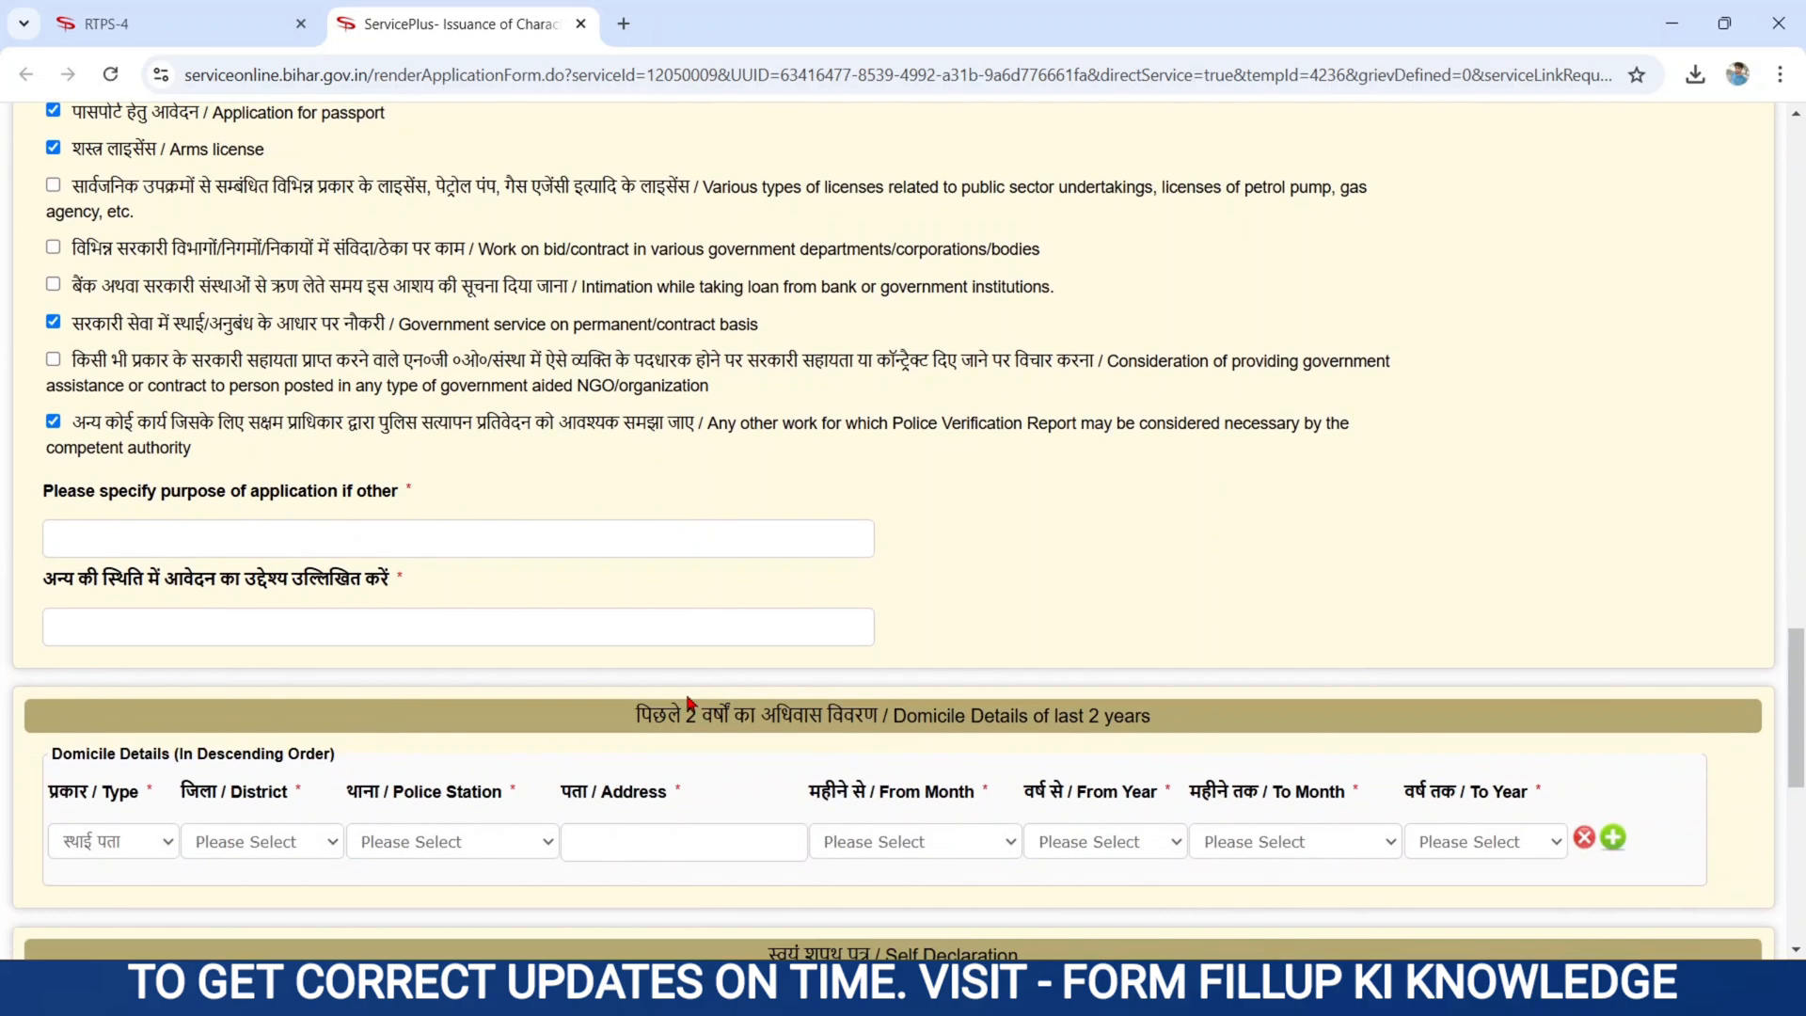
pyautogui.moveTo(37, 577); pyautogui.dragTo(409, 579)
pyautogui.click(119, 616)
pyautogui.scroll(-3, 299, 670)
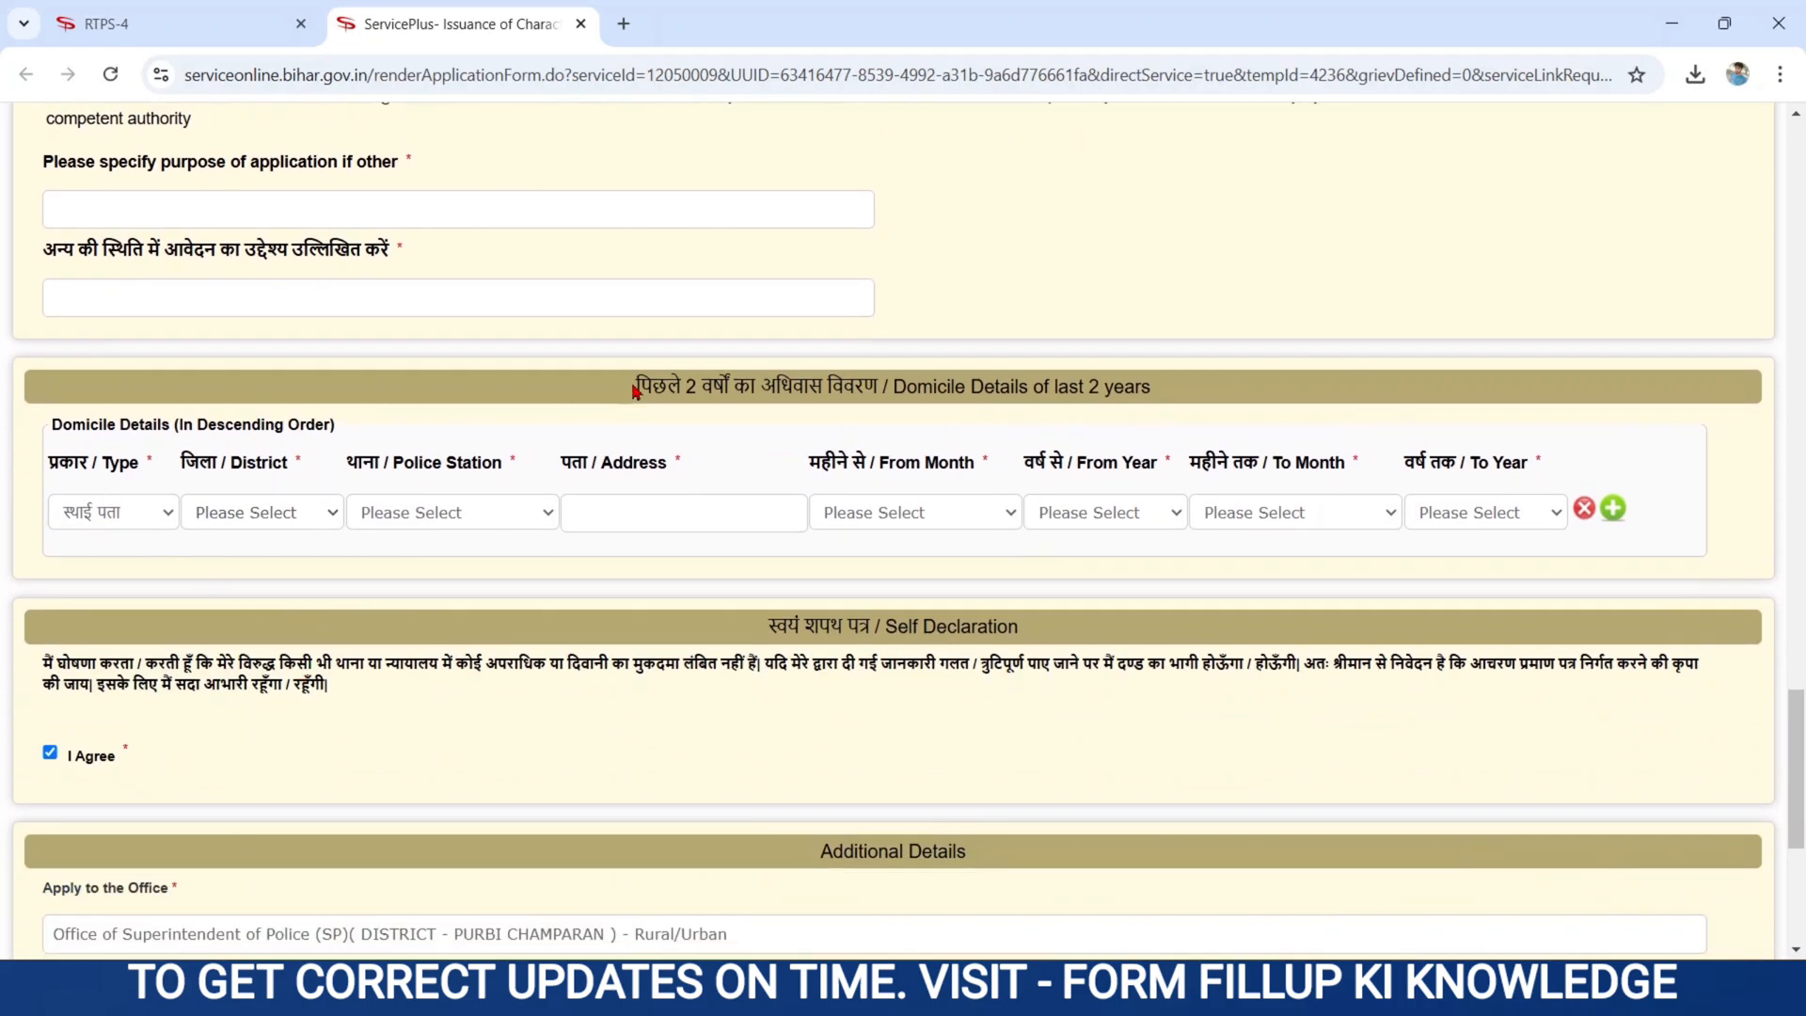
pyautogui.moveTo(633, 387); pyautogui.dragTo(1261, 391)
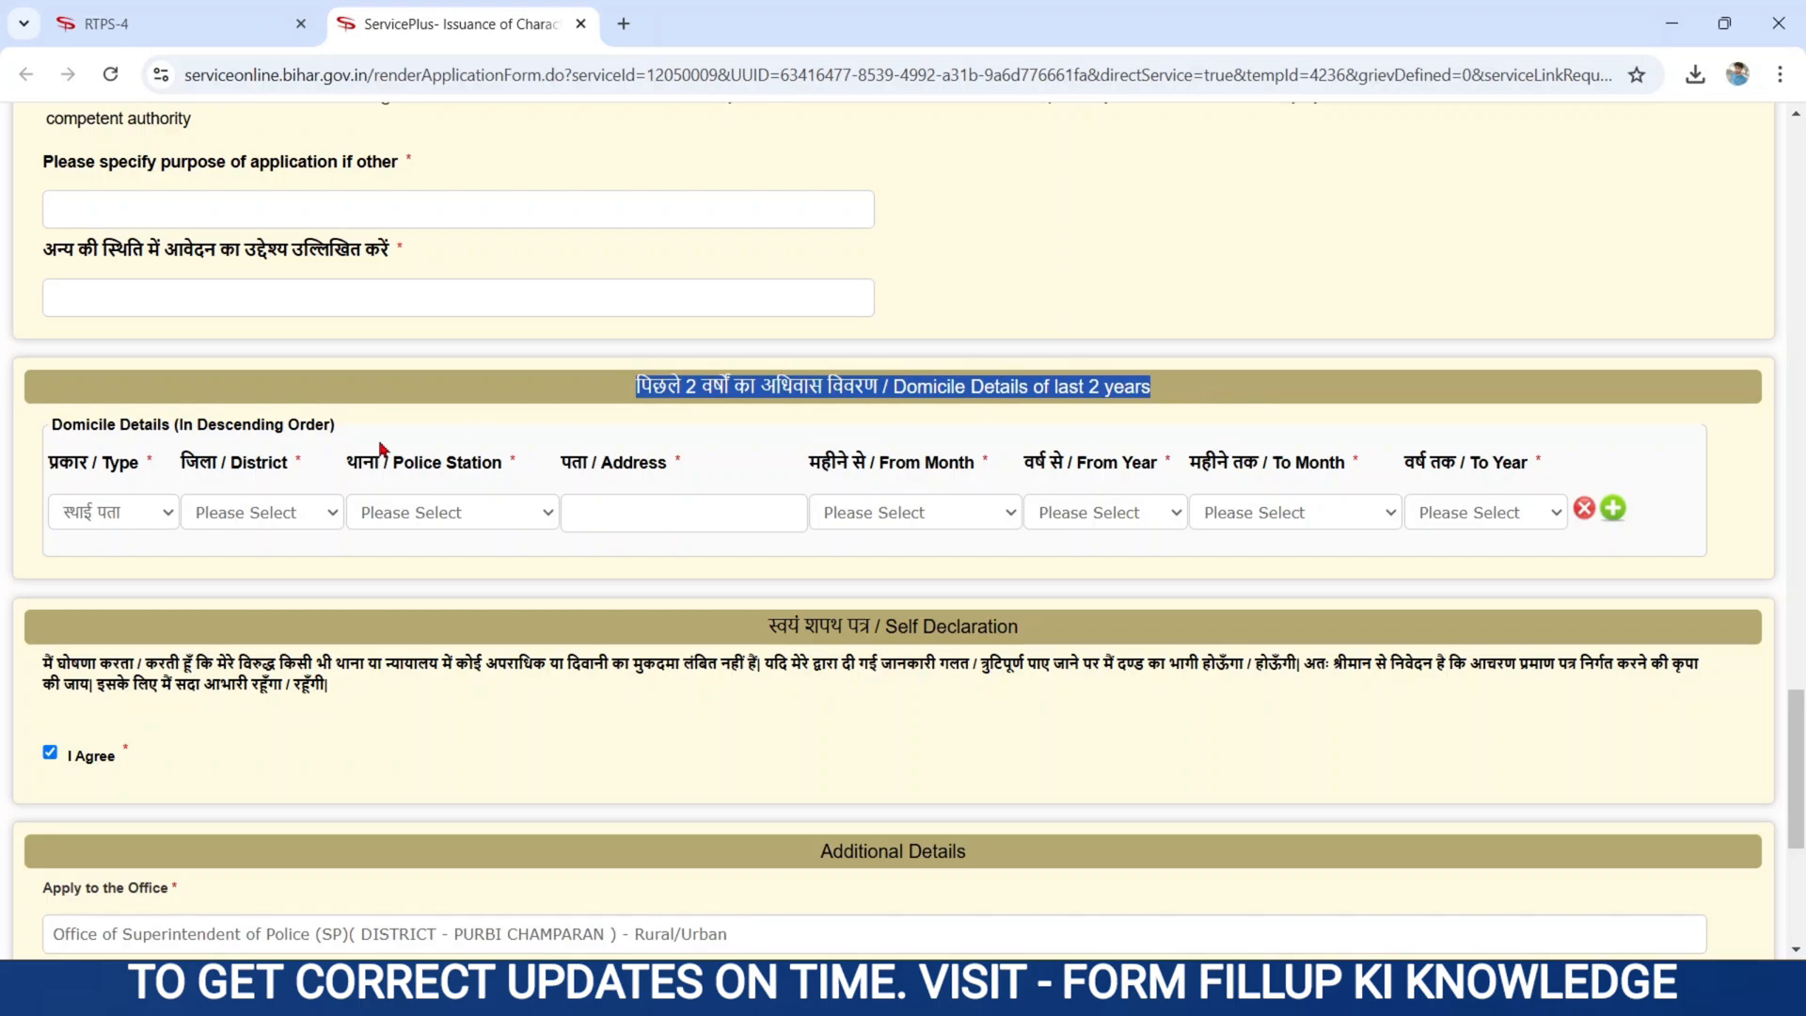
pyautogui.click(753, 440)
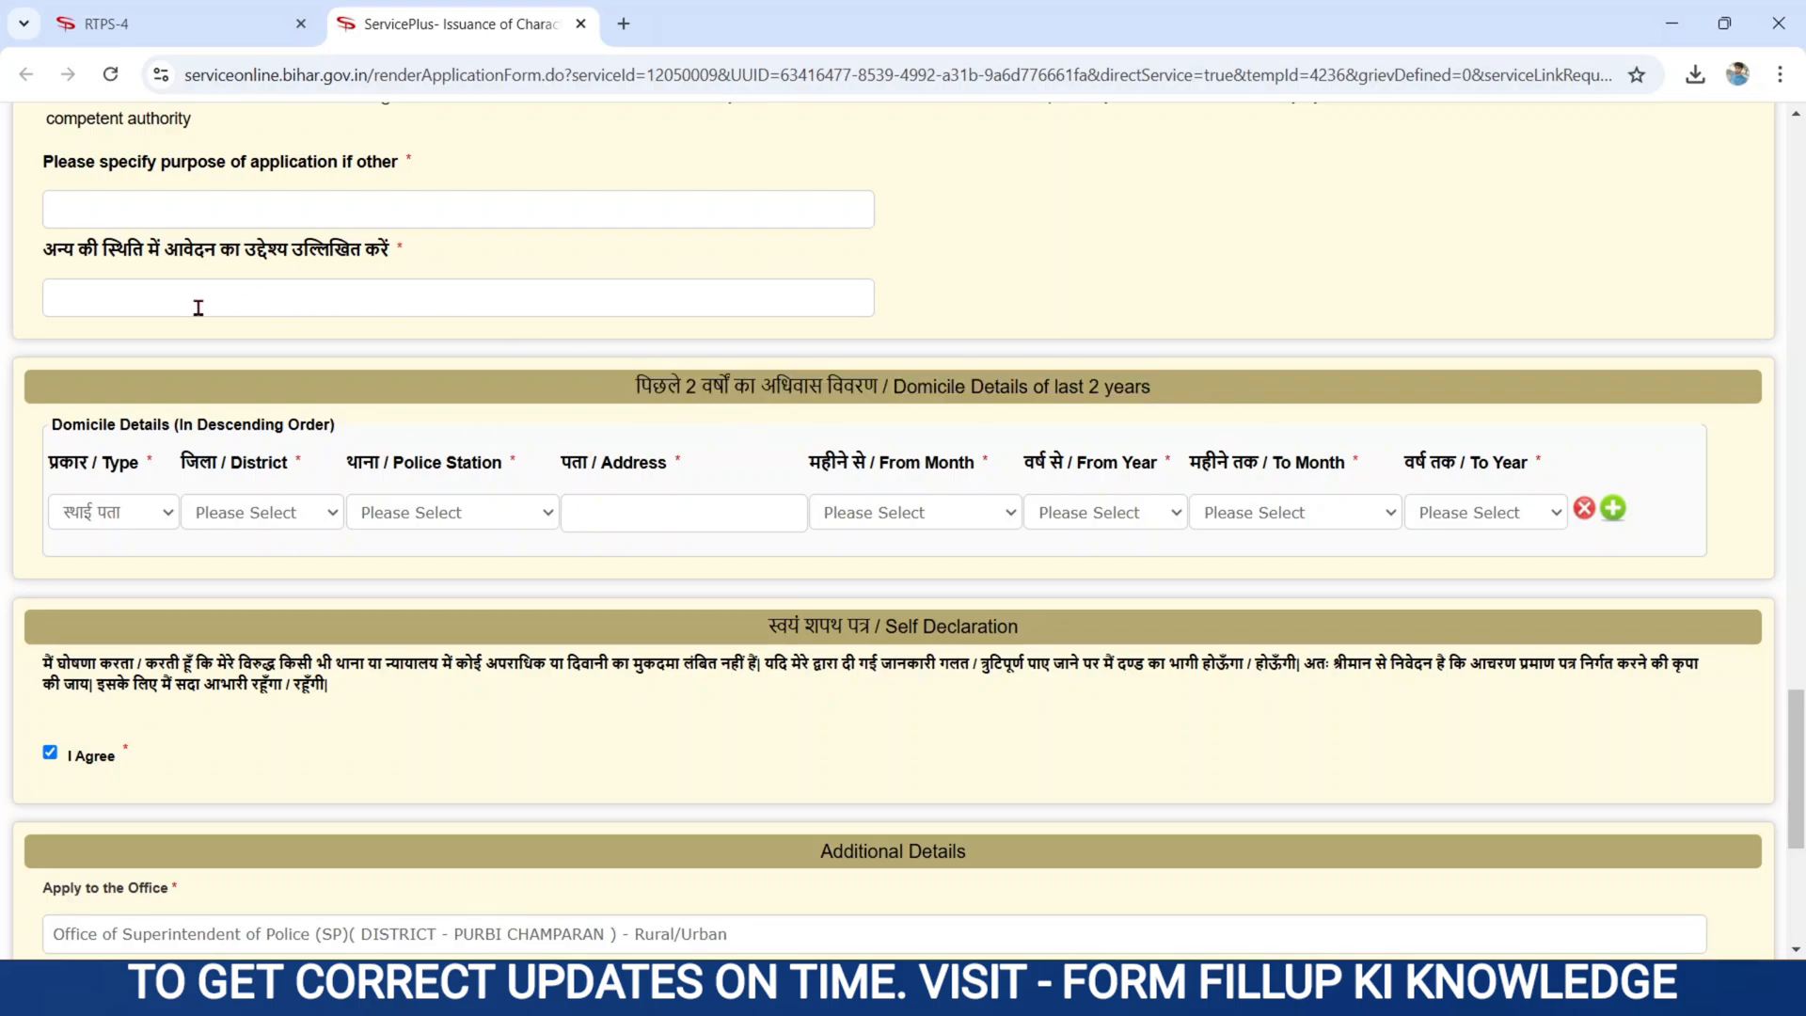
# - Keep स्थाई पता as the domicile row type and choose PURBI CHAMPARAN as district
pyautogui.moveTo(52, 467); pyautogui.dragTo(158, 468)
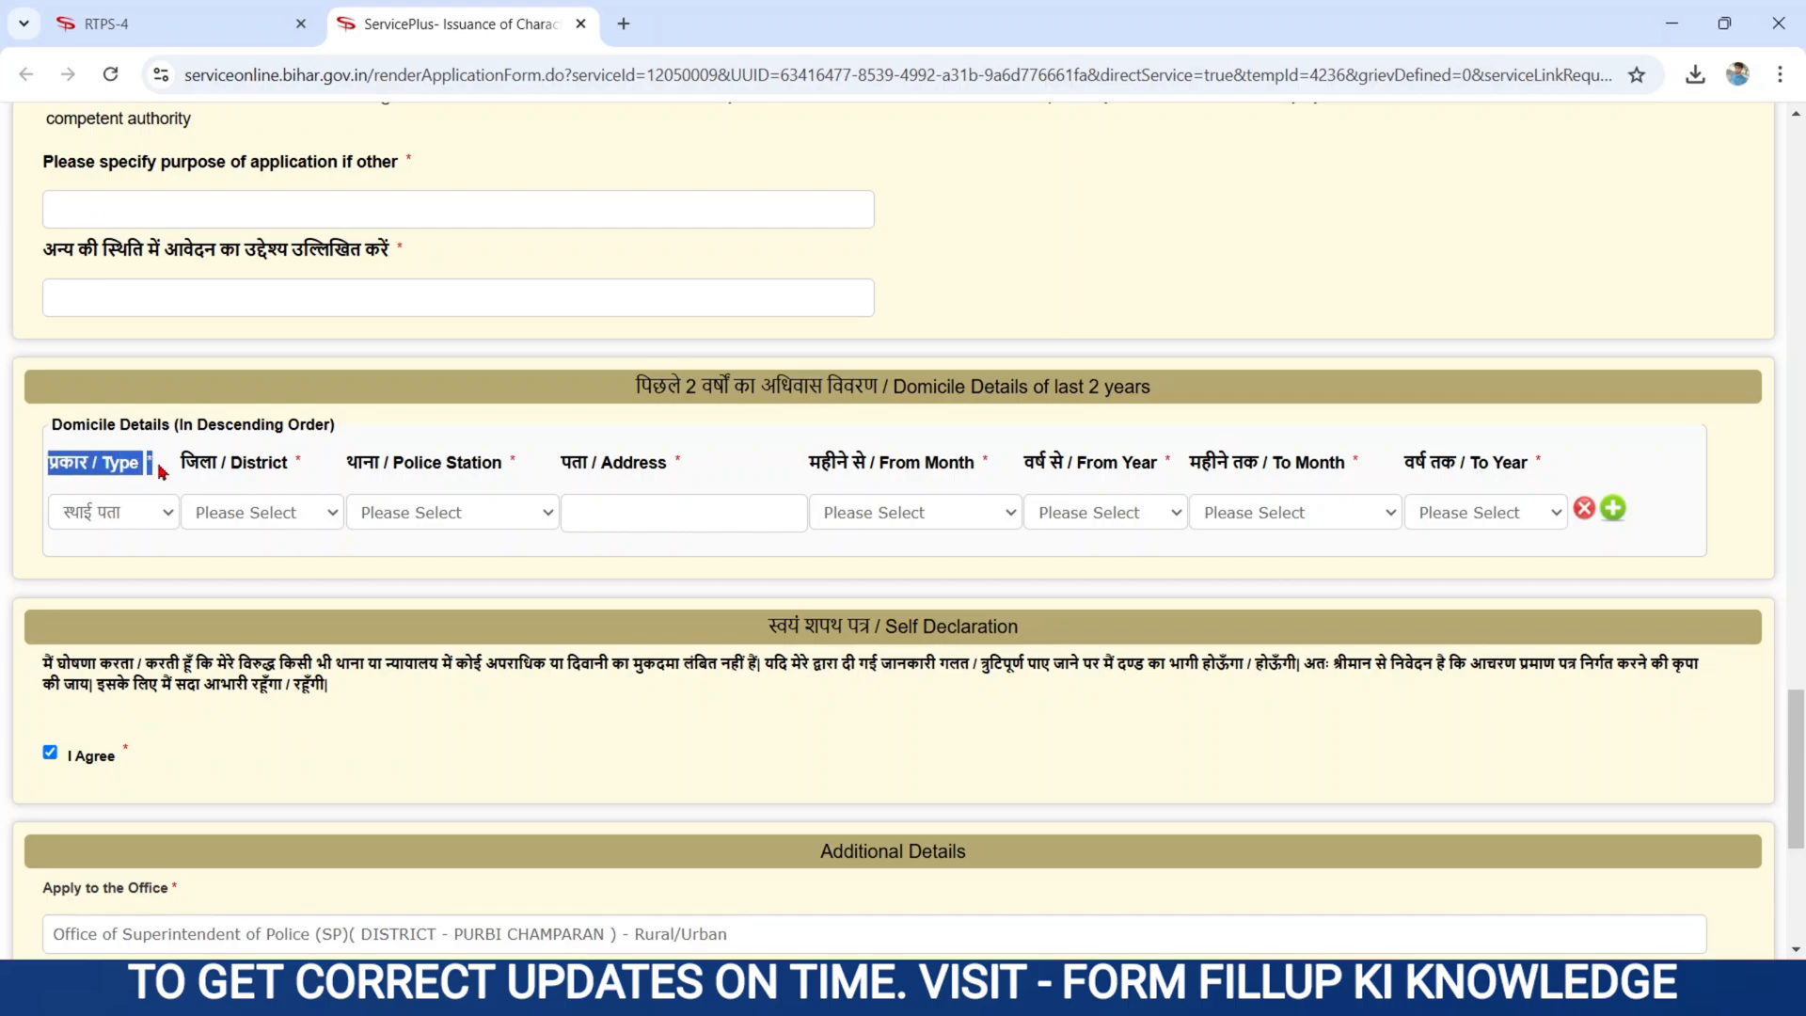
pyautogui.click(146, 515)
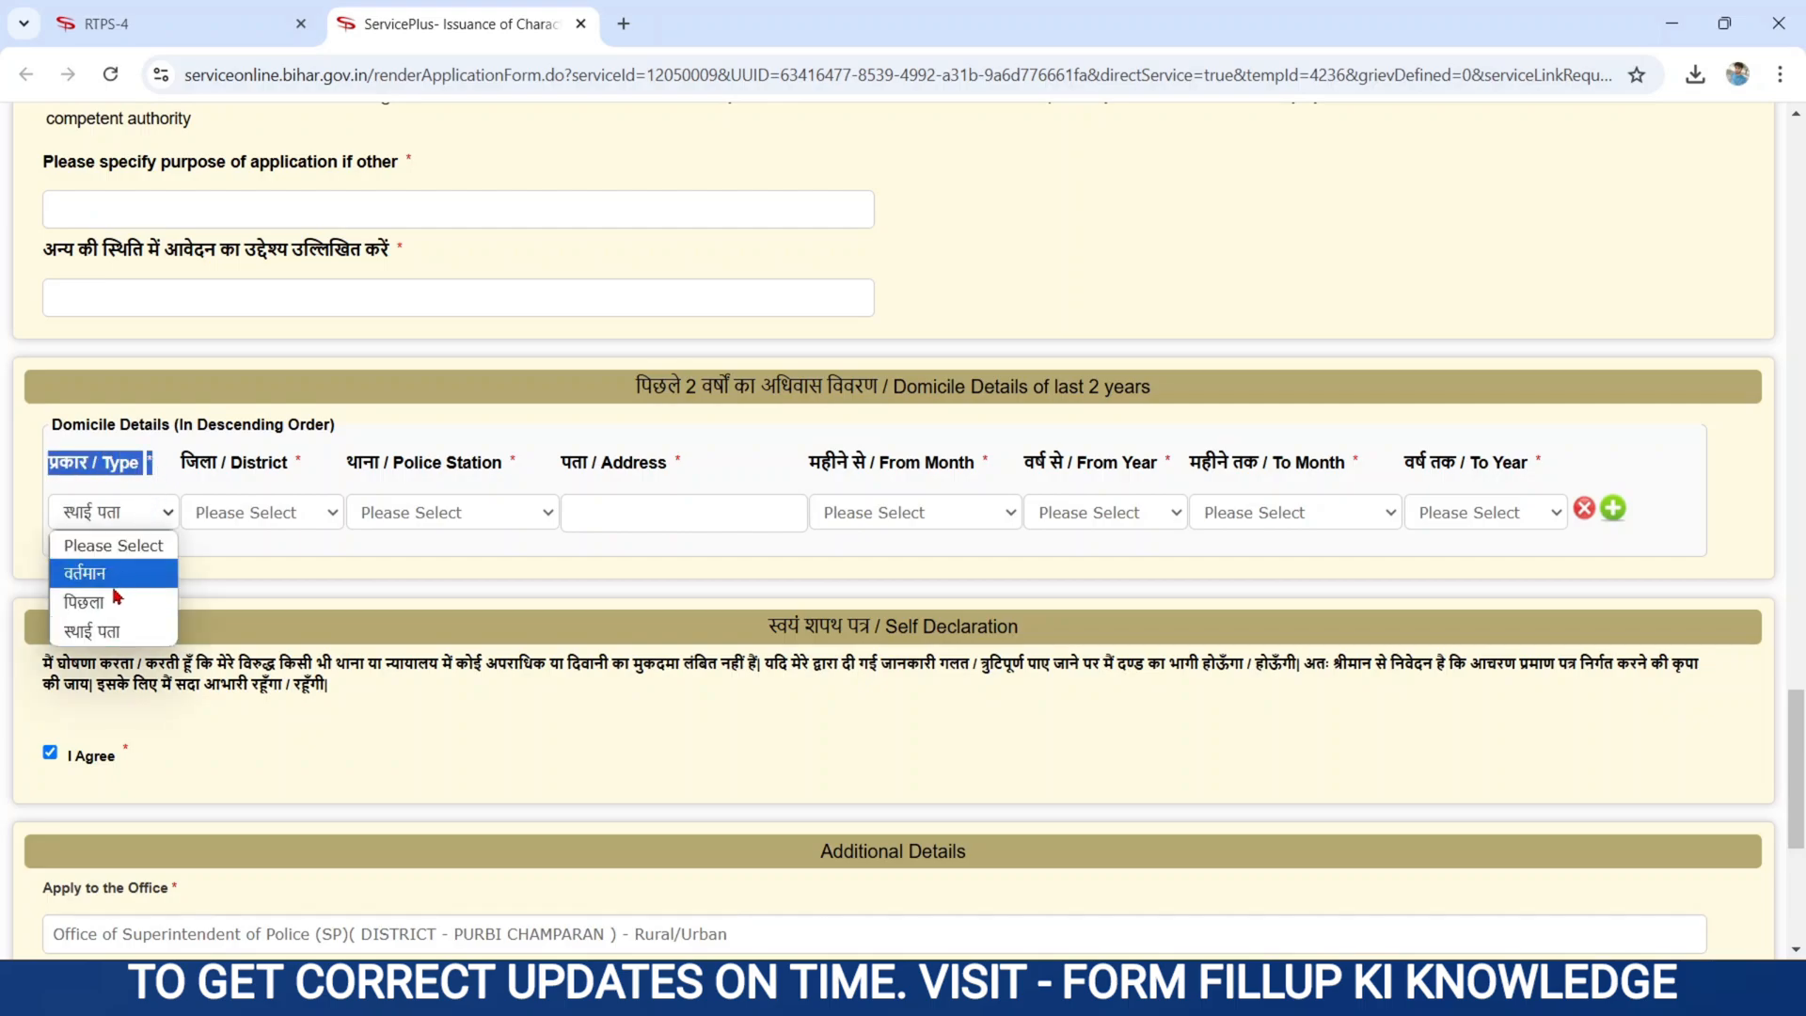
pyautogui.click(104, 642)
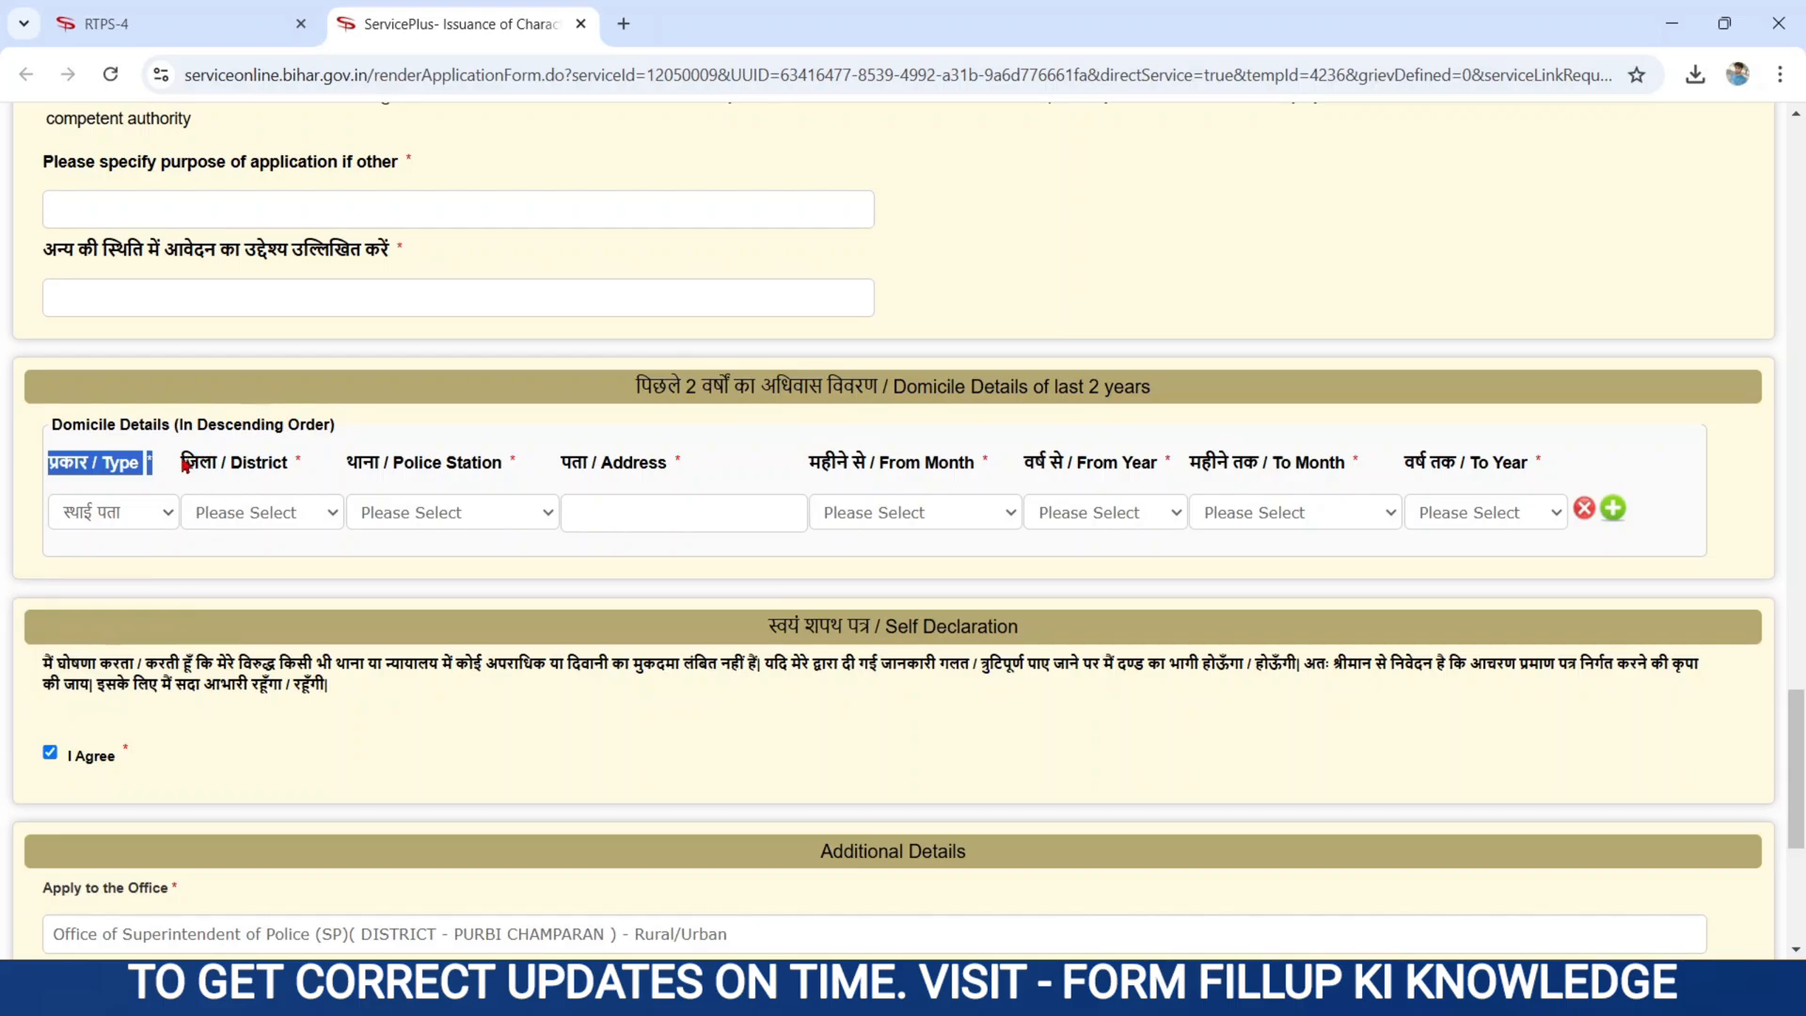
pyautogui.moveTo(186, 464); pyautogui.dragTo(294, 473)
pyautogui.click(282, 512)
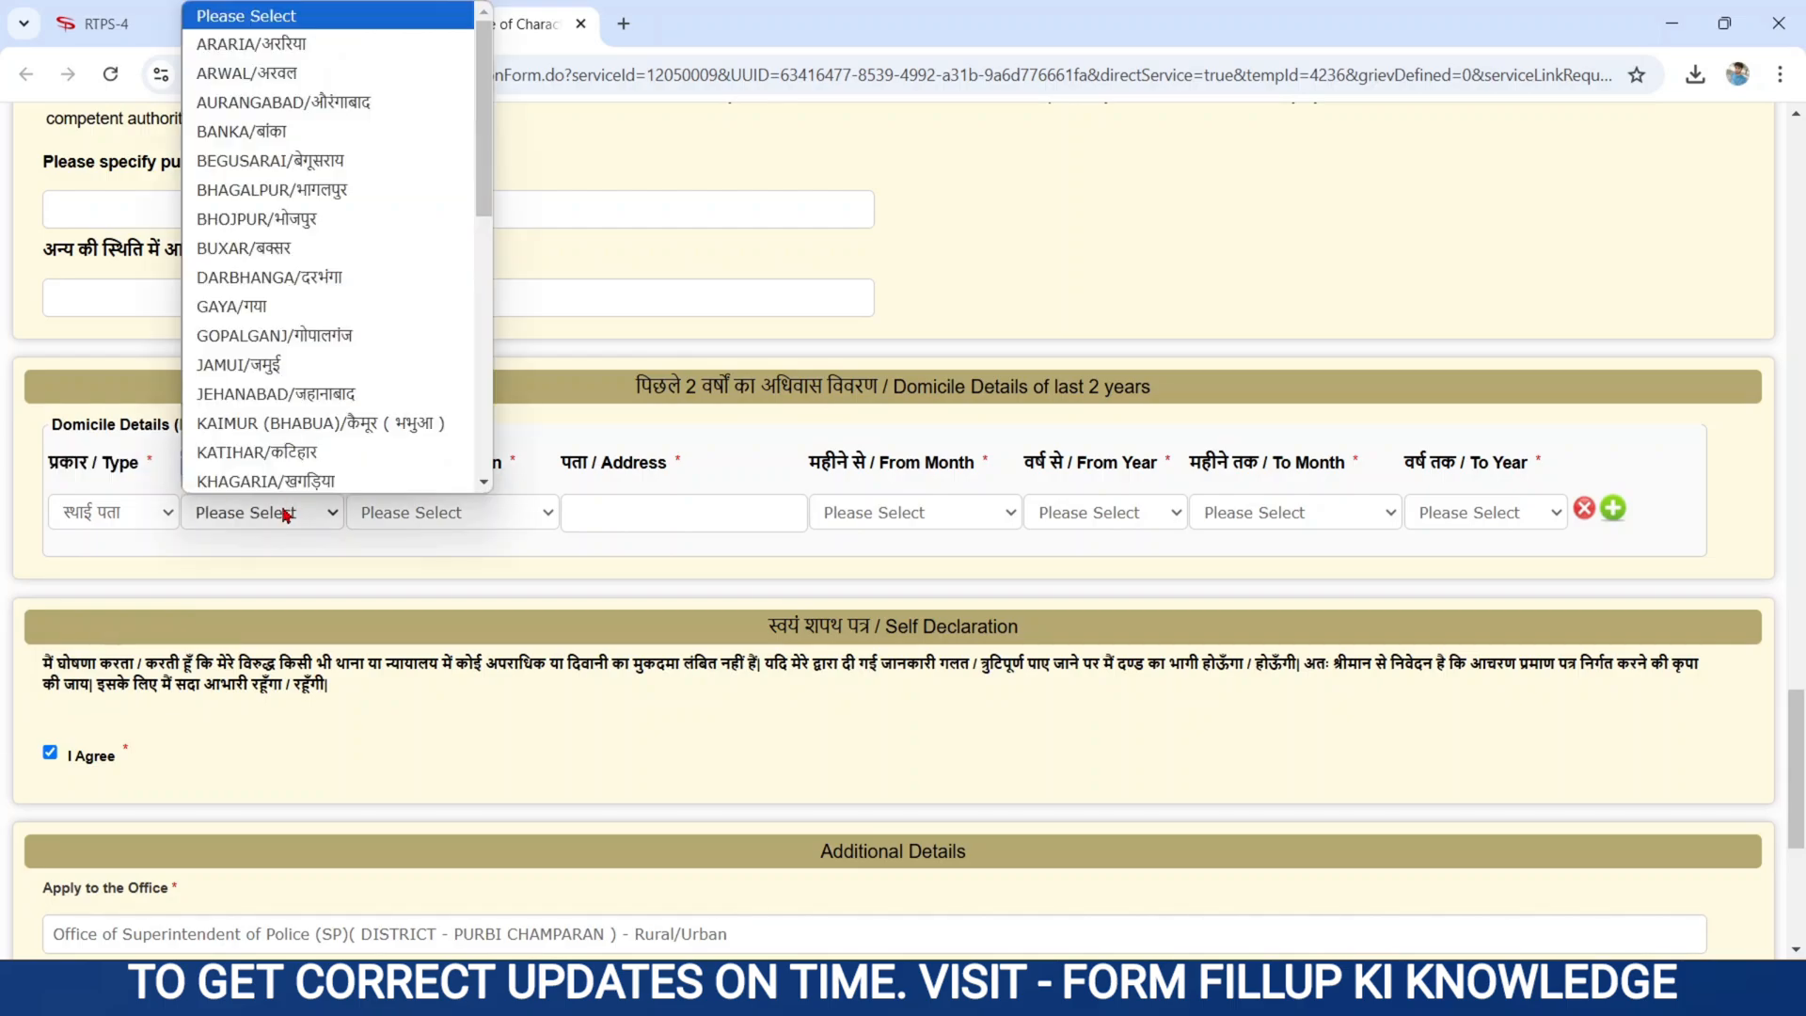
pyautogui.scroll(-5, 485, 382)
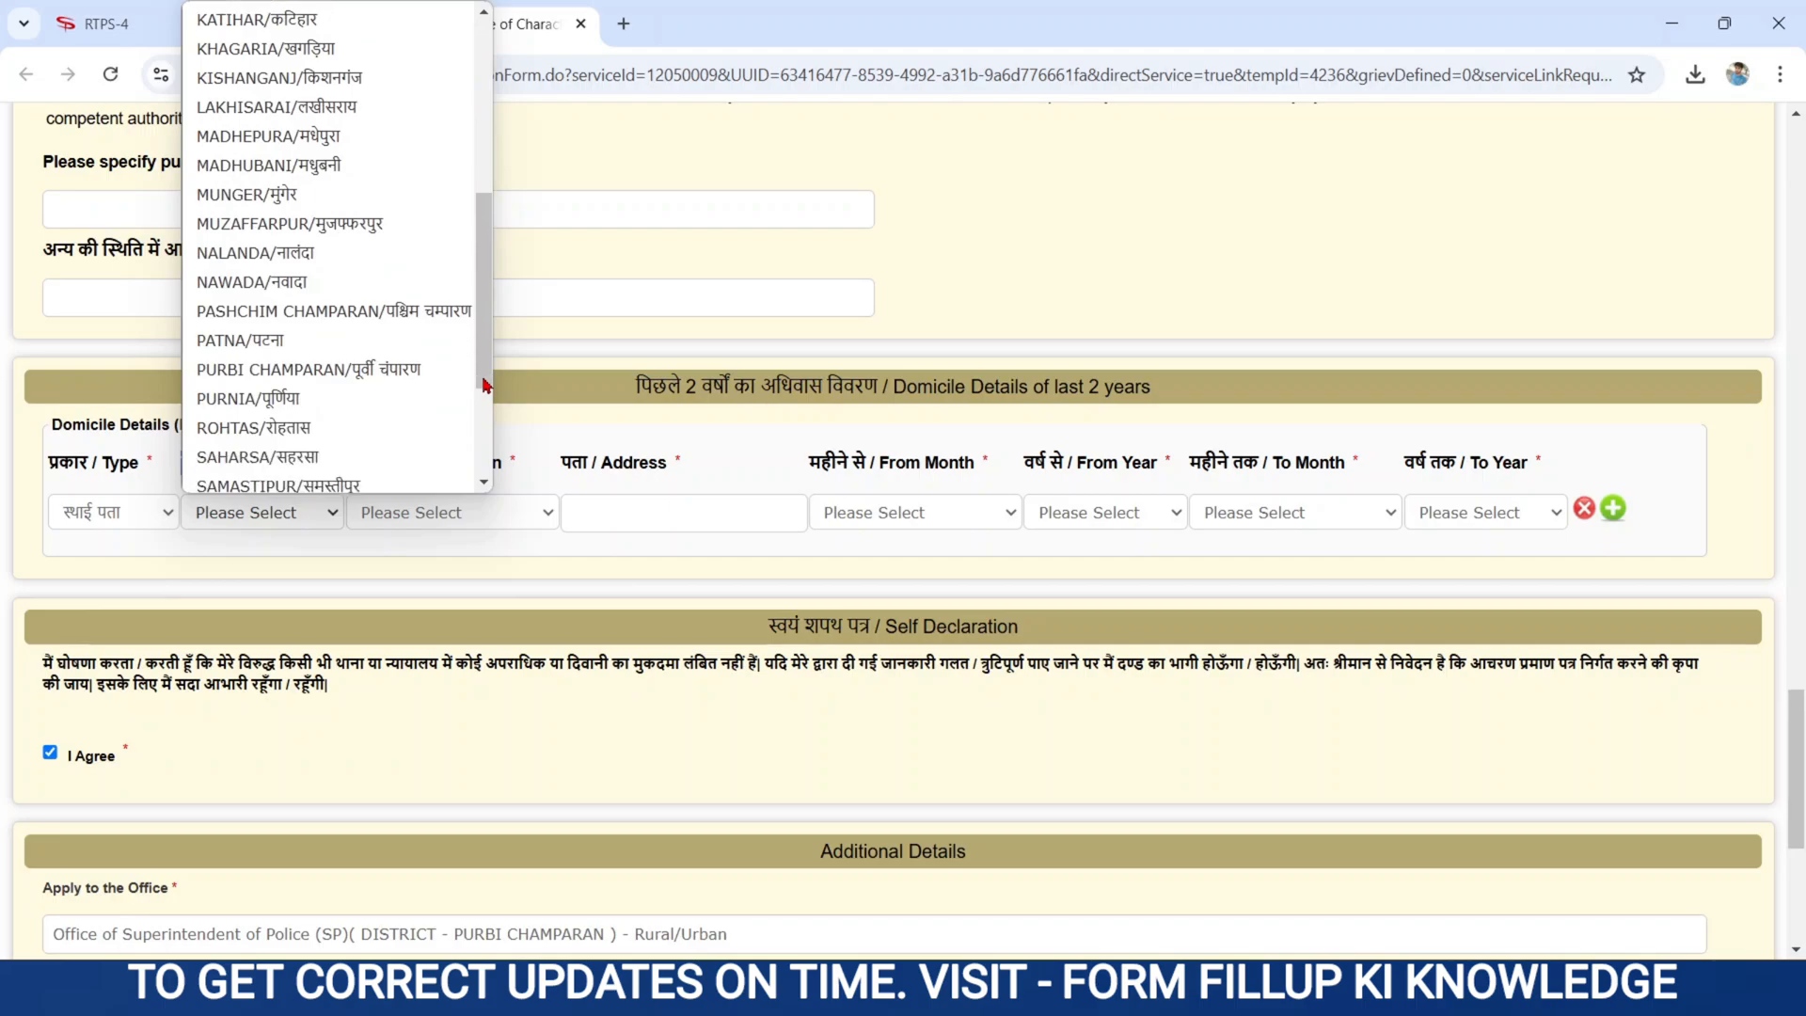
pyautogui.click(321, 368)
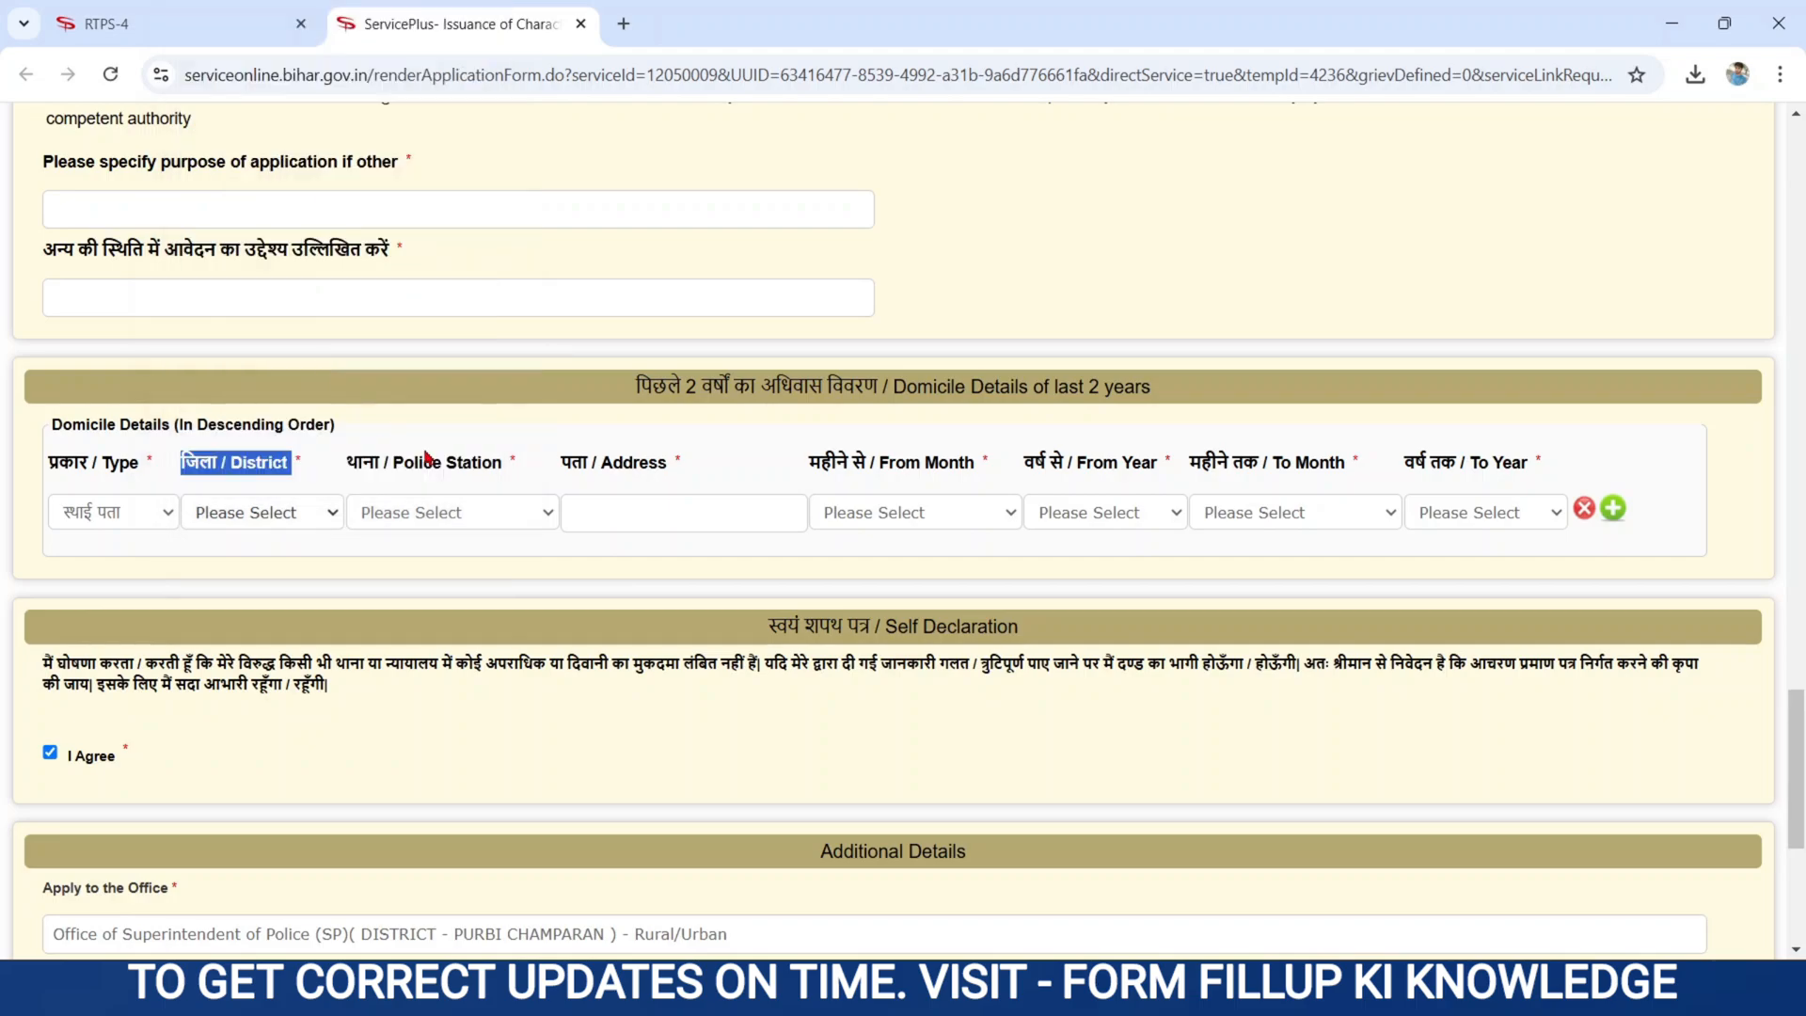
# - Choose Sugauli as the police station and move into the row's Address field
pyautogui.click(419, 512)
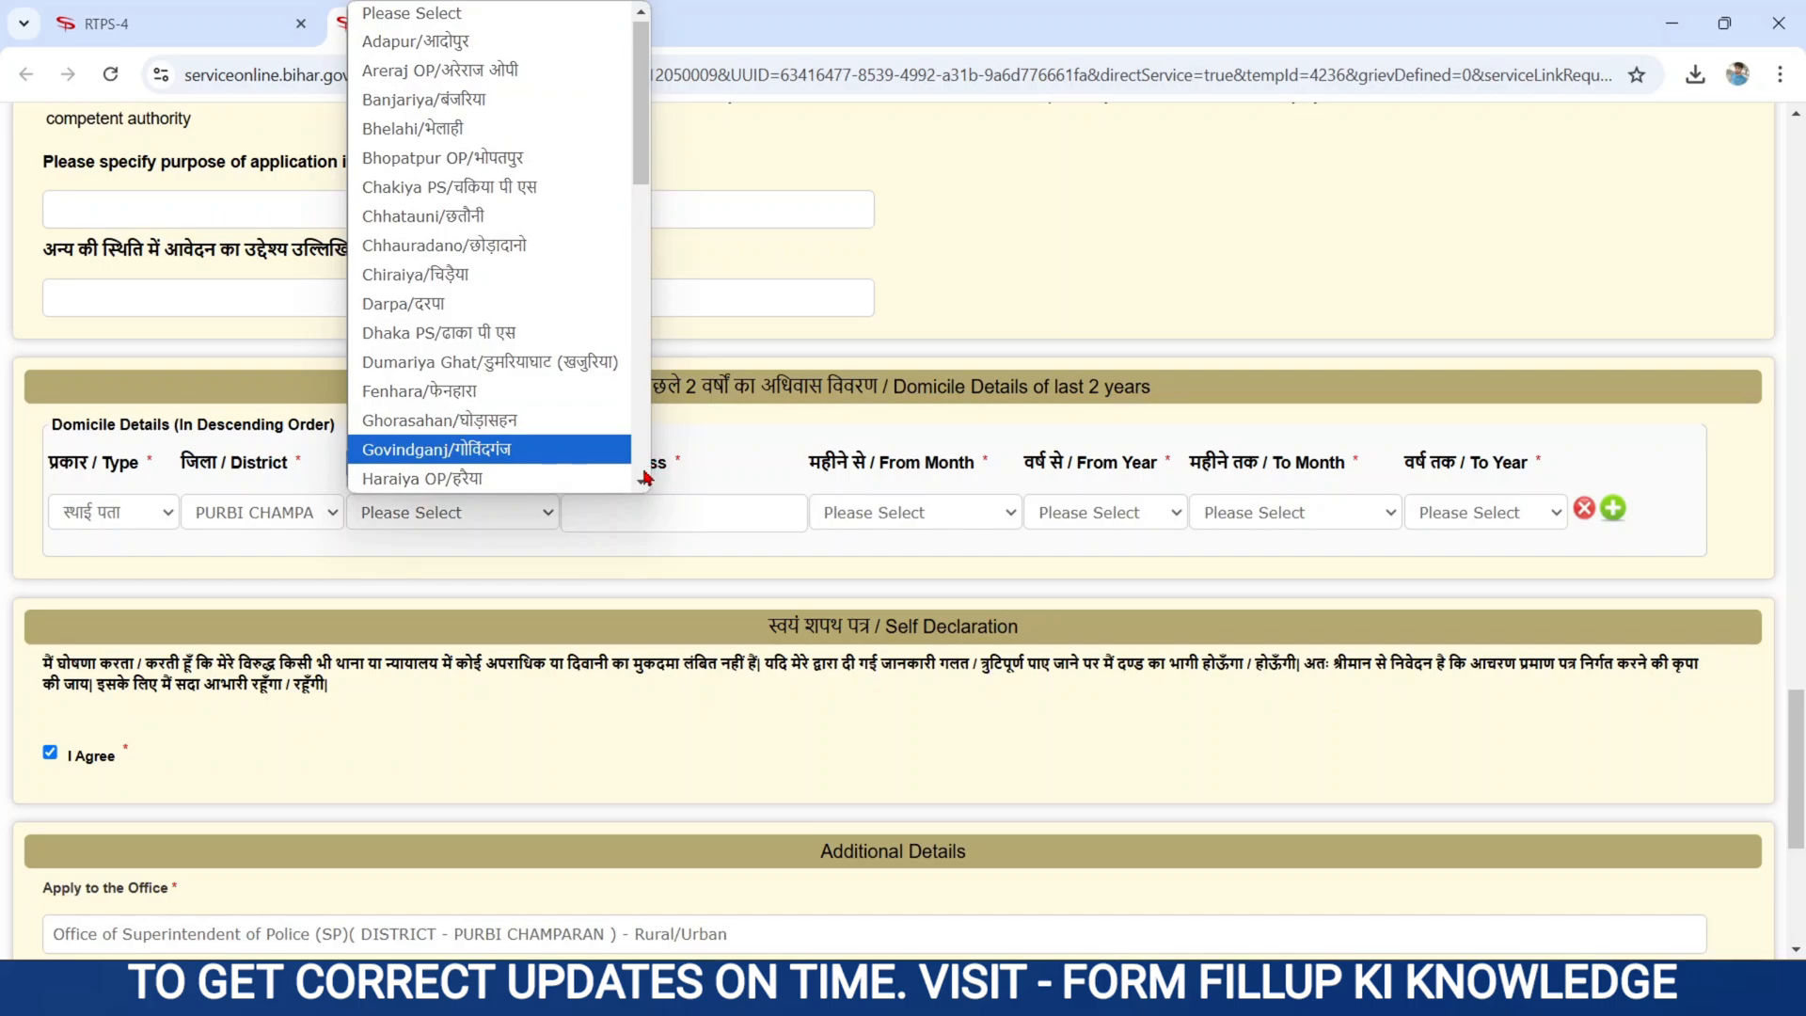
pyautogui.scroll(-10, 641, 465)
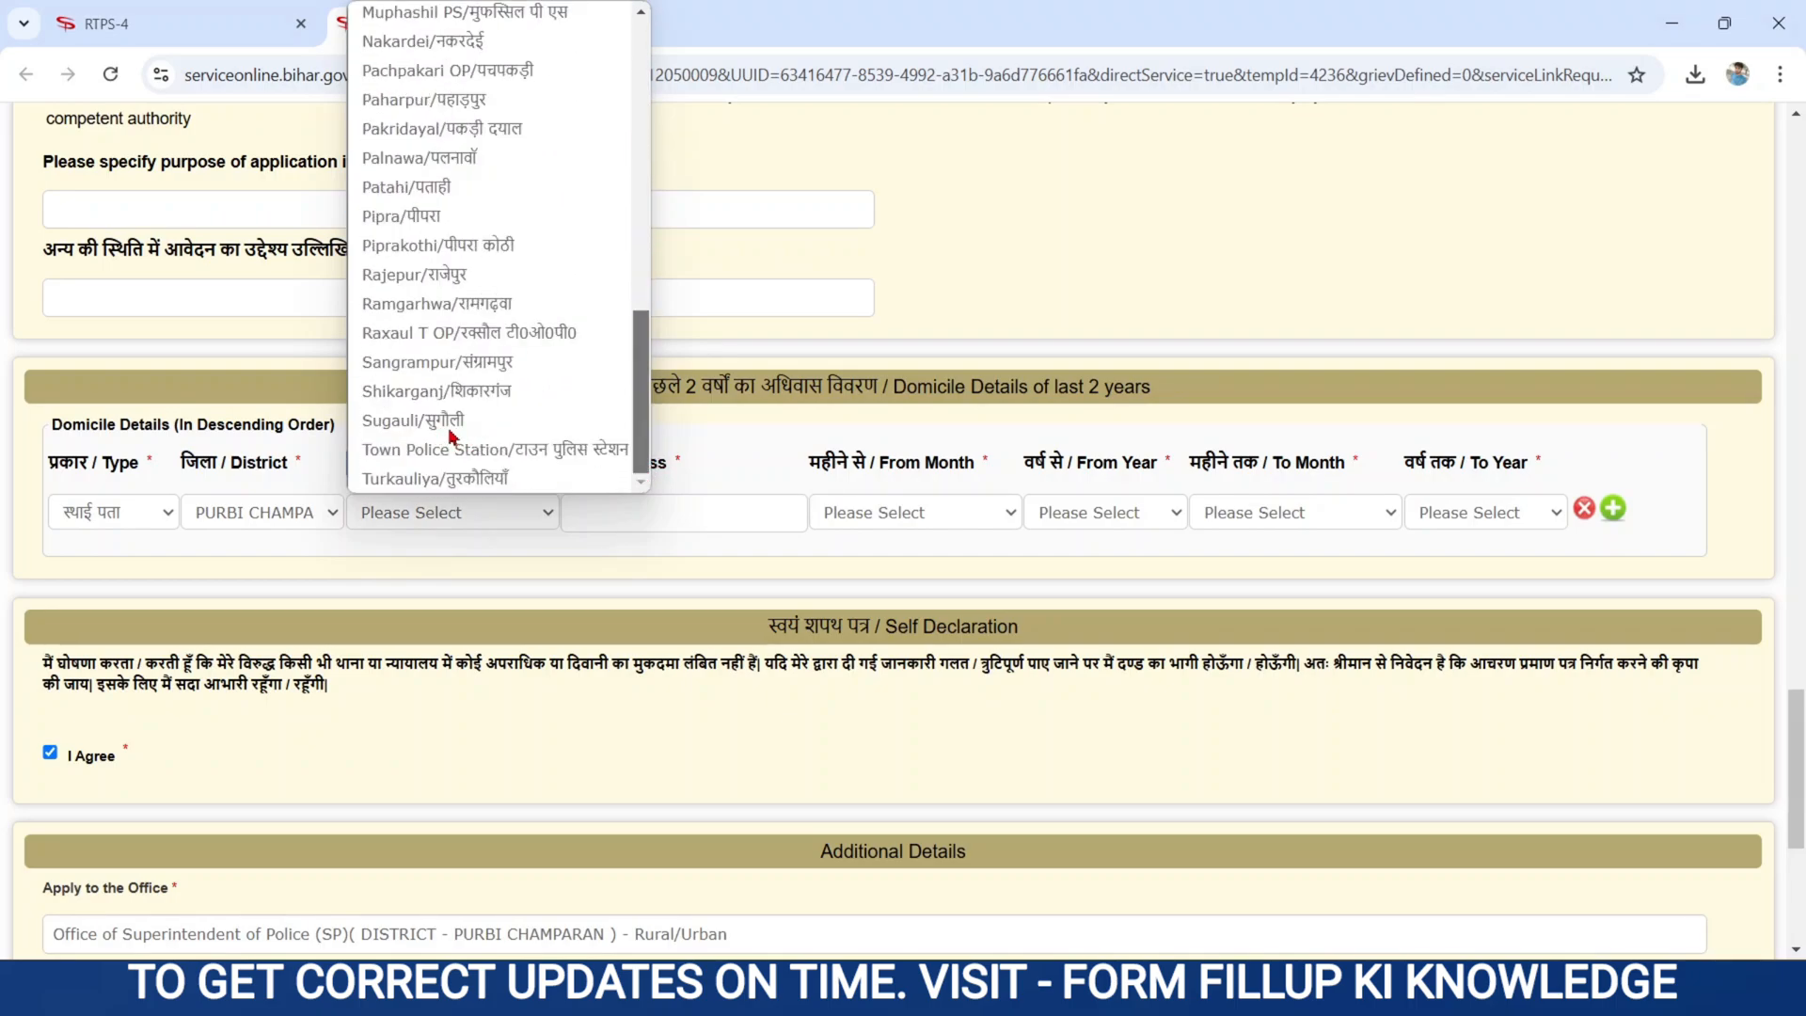
pyautogui.click(415, 422)
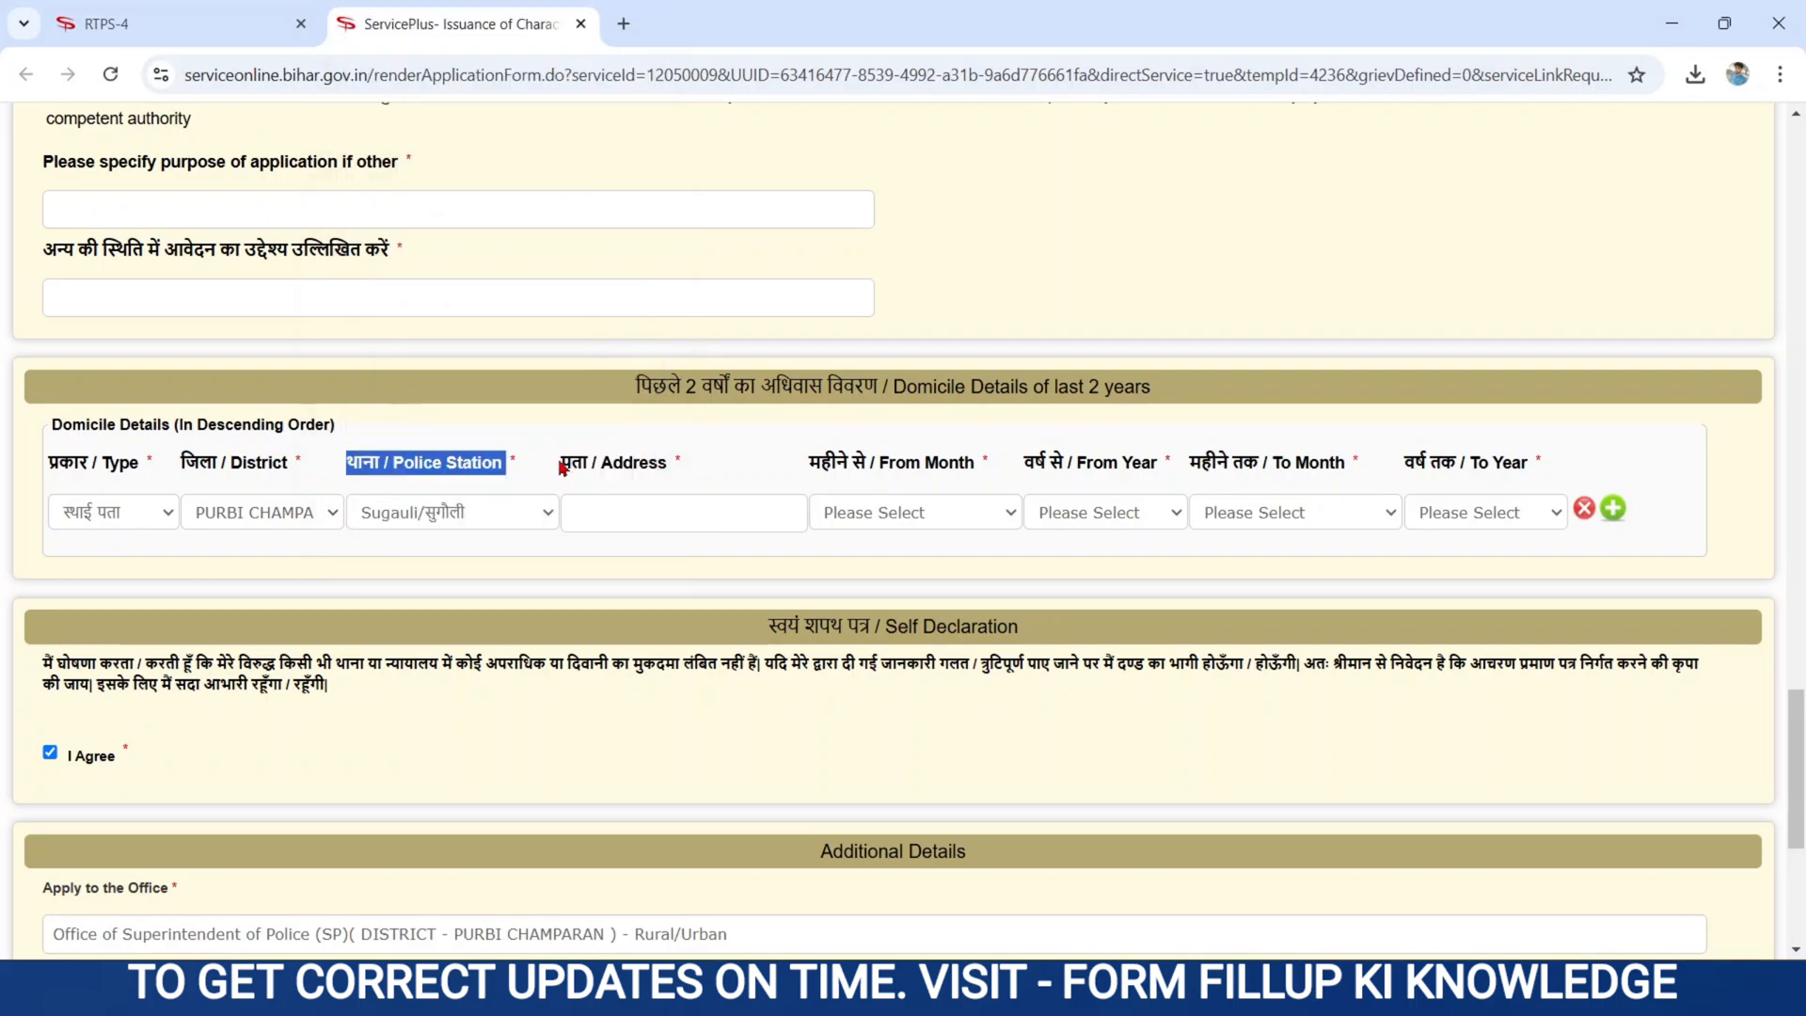
pyautogui.moveTo(562, 465); pyautogui.dragTo(694, 467)
pyautogui.click(616, 511)
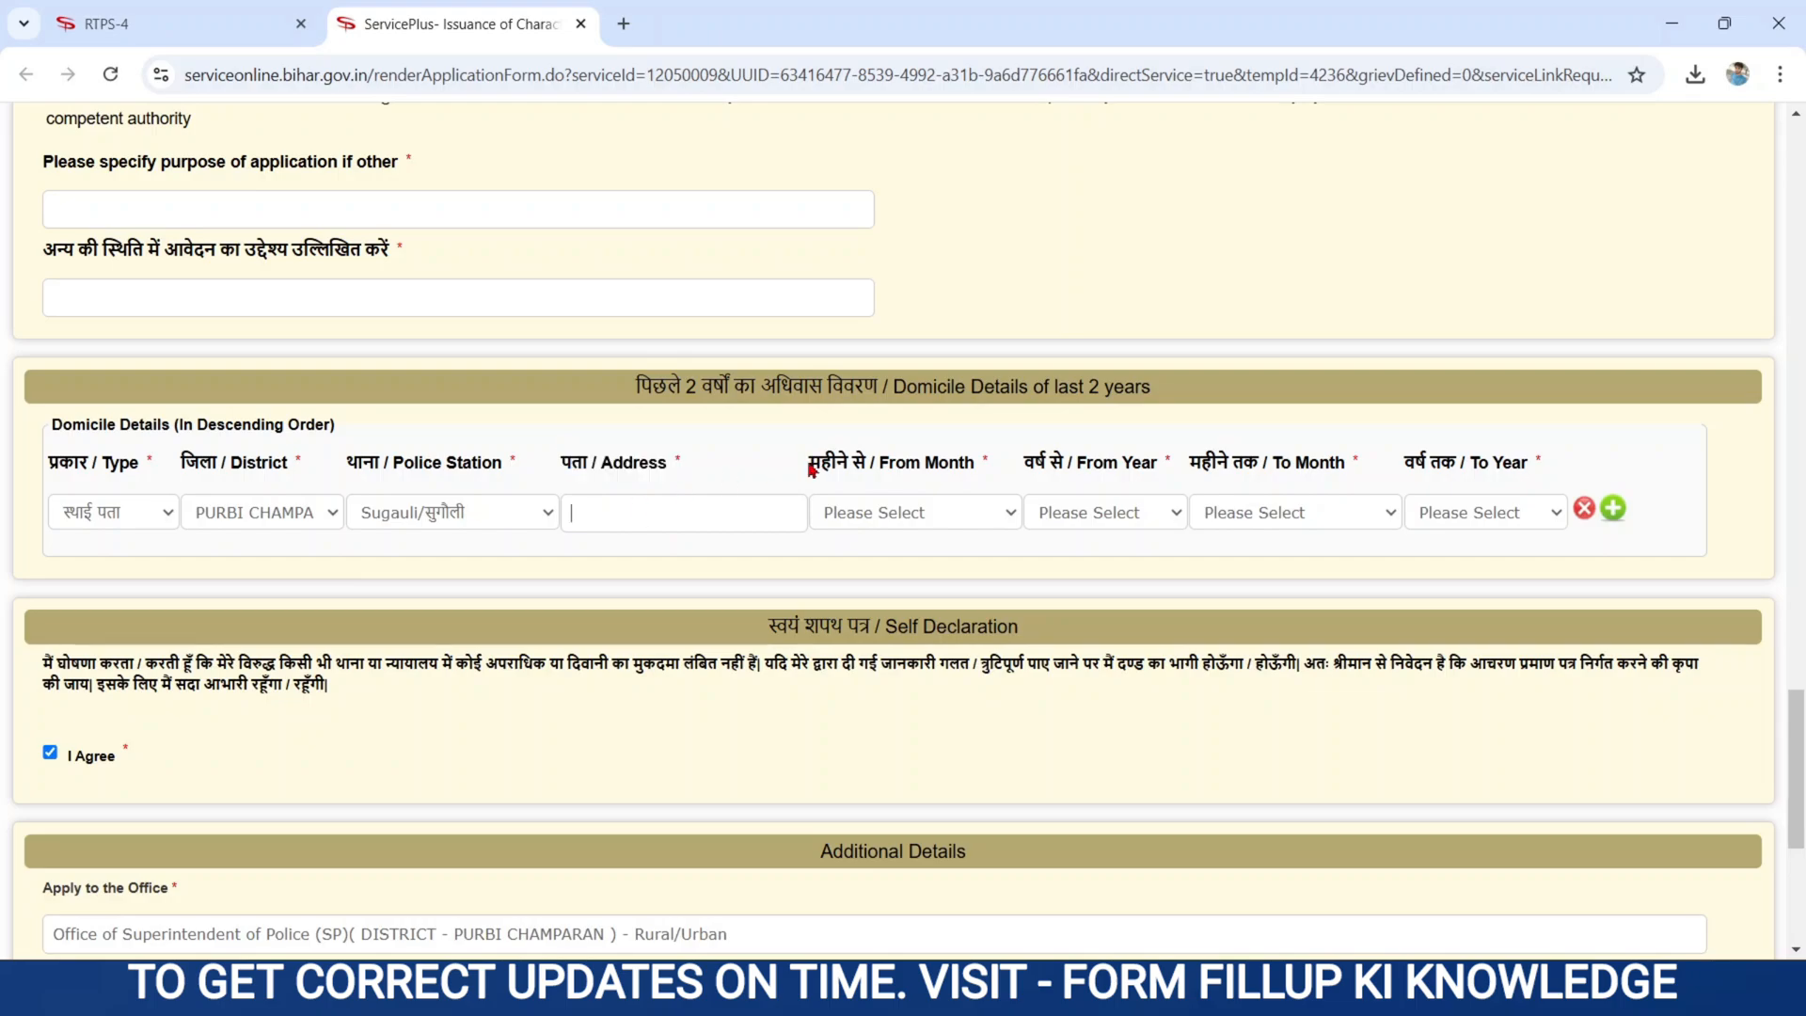
pyautogui.moveTo(811, 468); pyautogui.dragTo(992, 468)
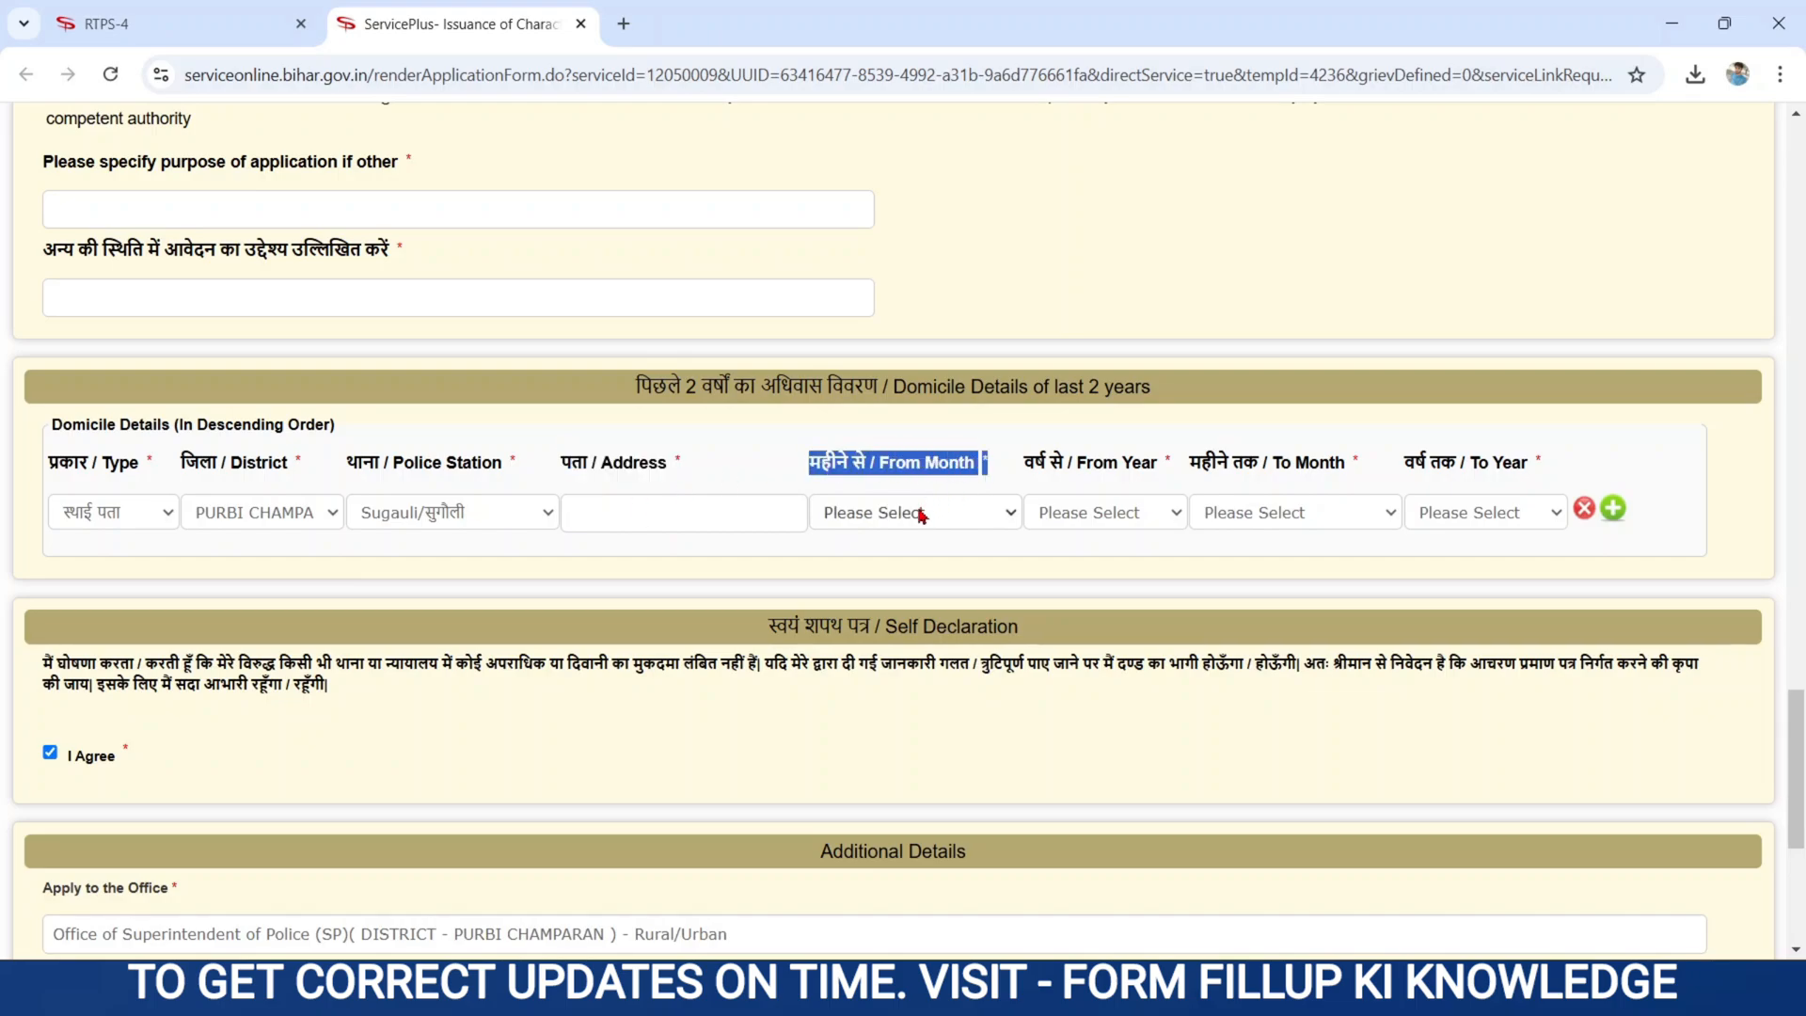
# - Set the domicile start date to जनवरी 2017
pyautogui.click(921, 514)
pyautogui.click(849, 576)
pyautogui.click(1087, 514)
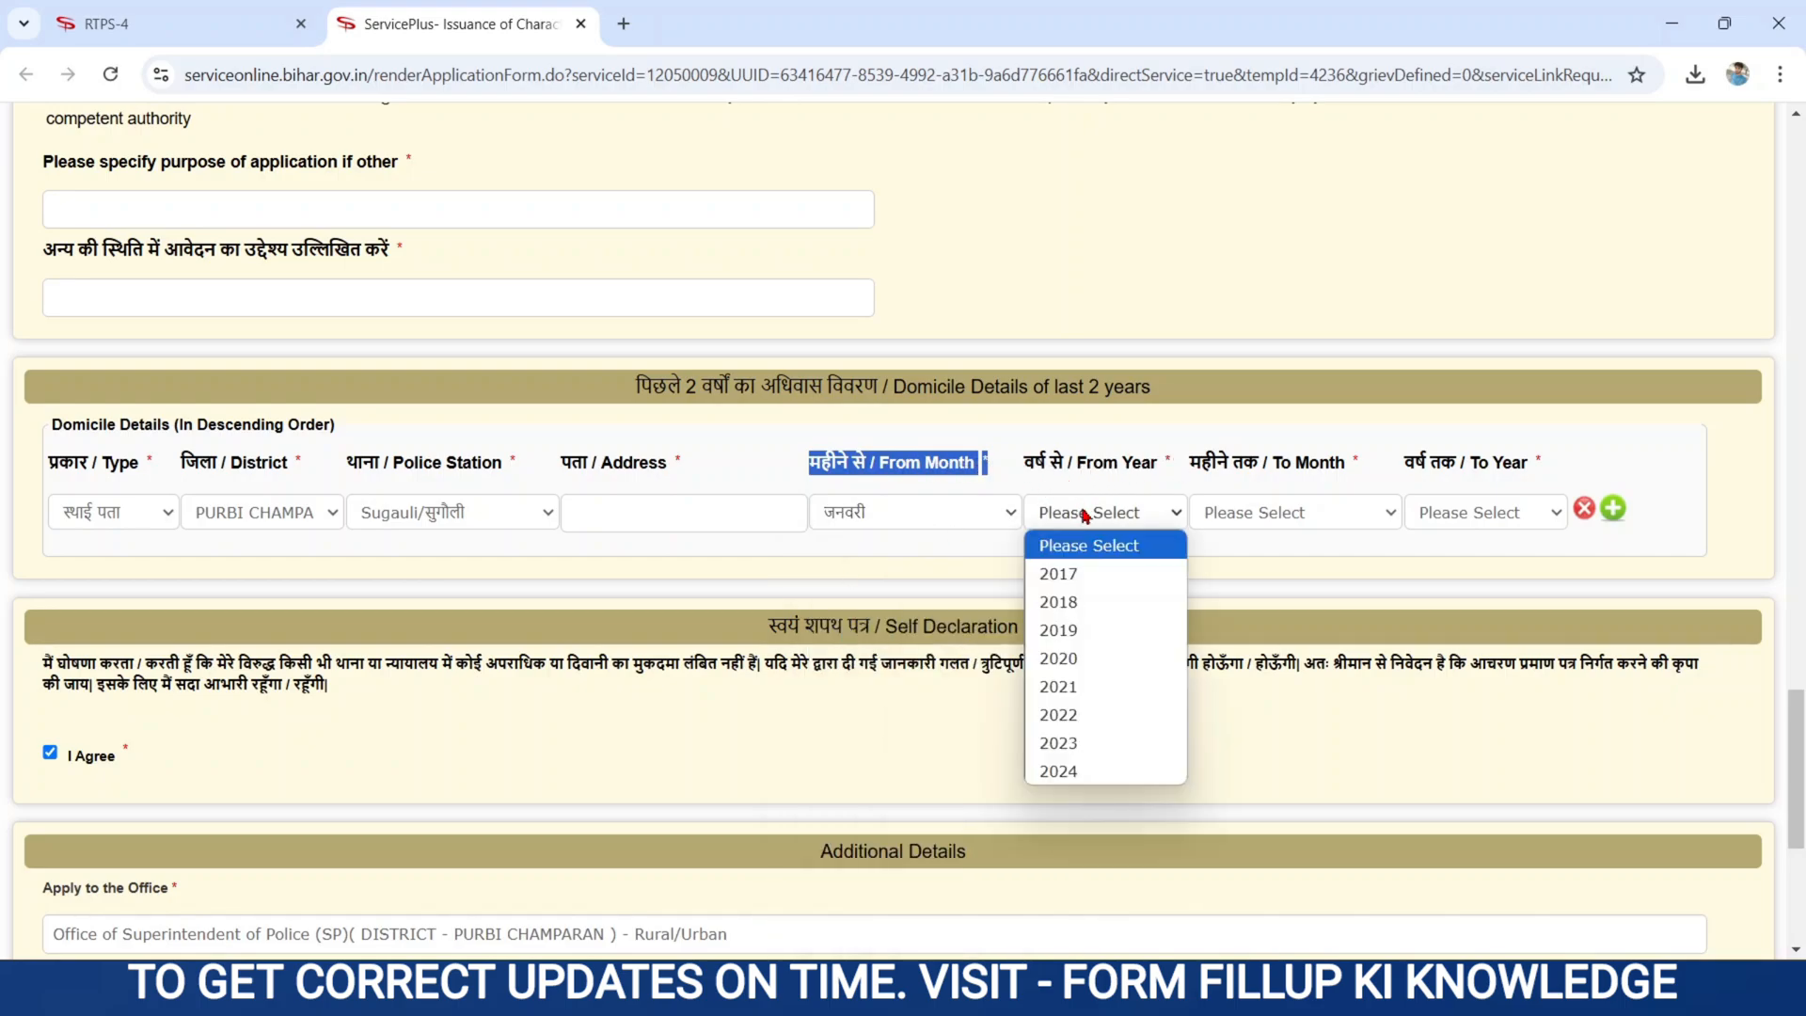
pyautogui.click(1070, 575)
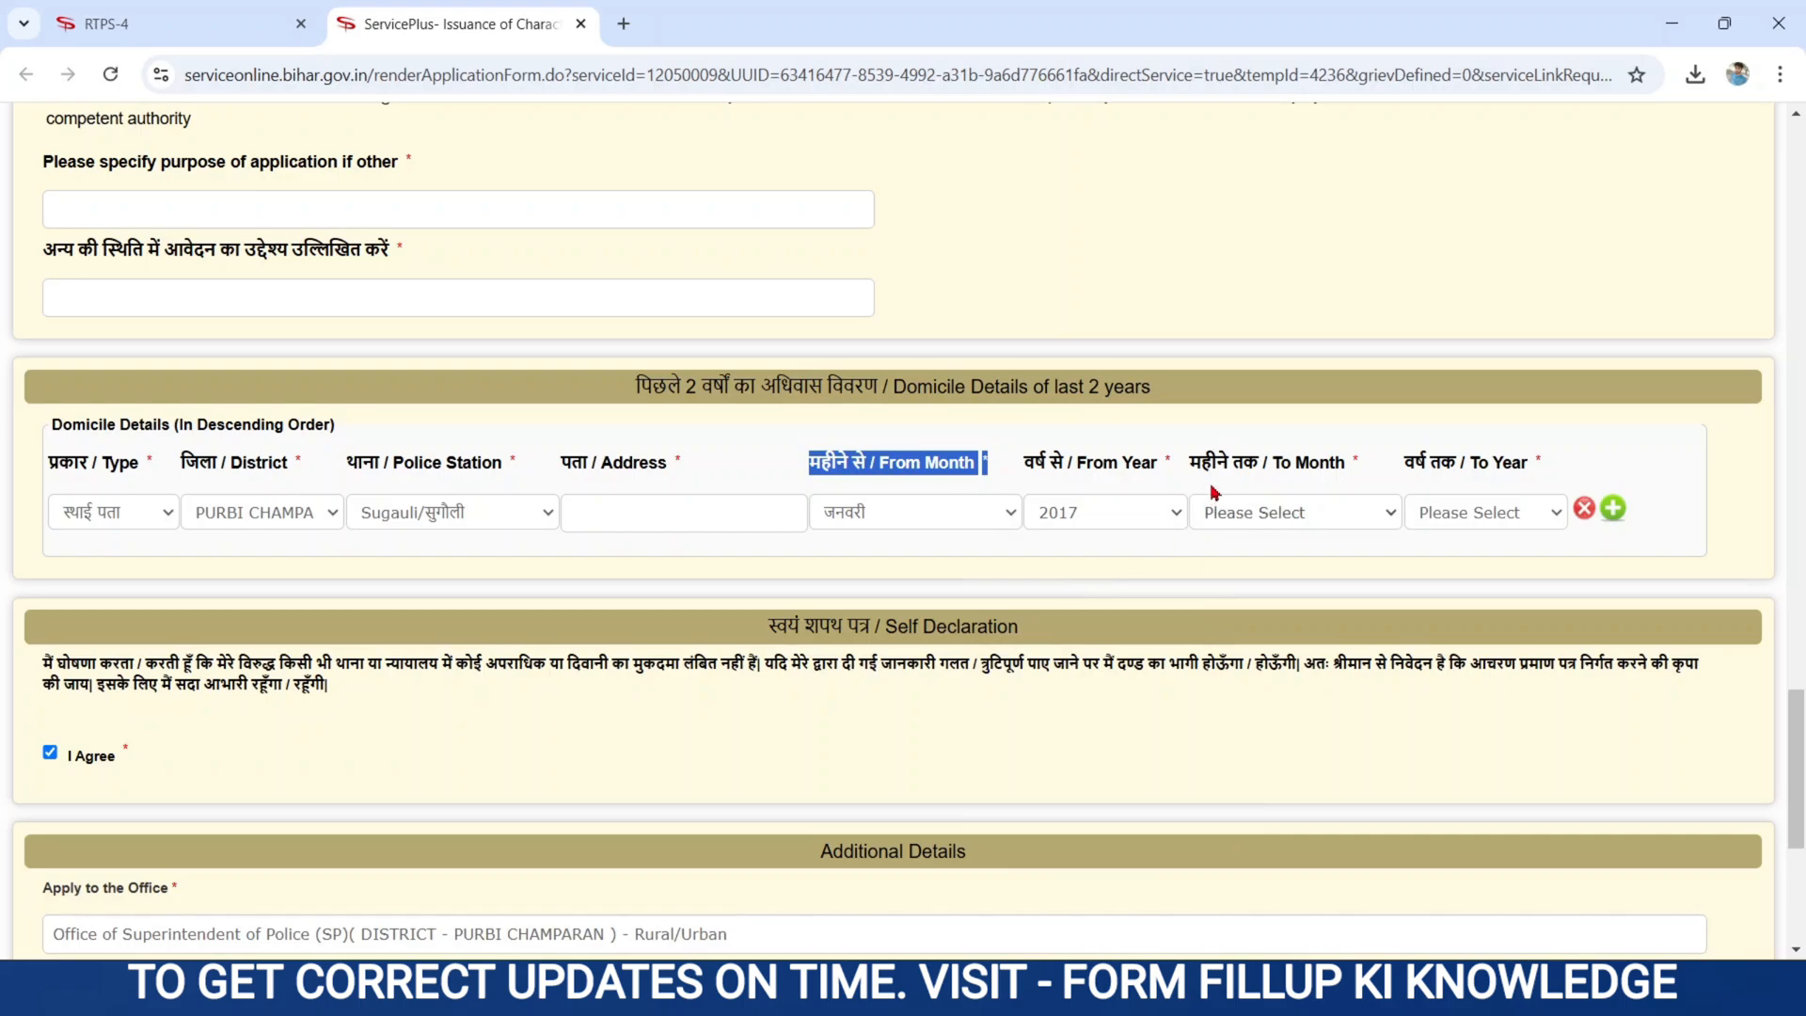
# - Set the domicile end date to अगस्त 2024, then add and remove an extra row
pyautogui.moveTo(1190, 462); pyautogui.dragTo(1370, 468)
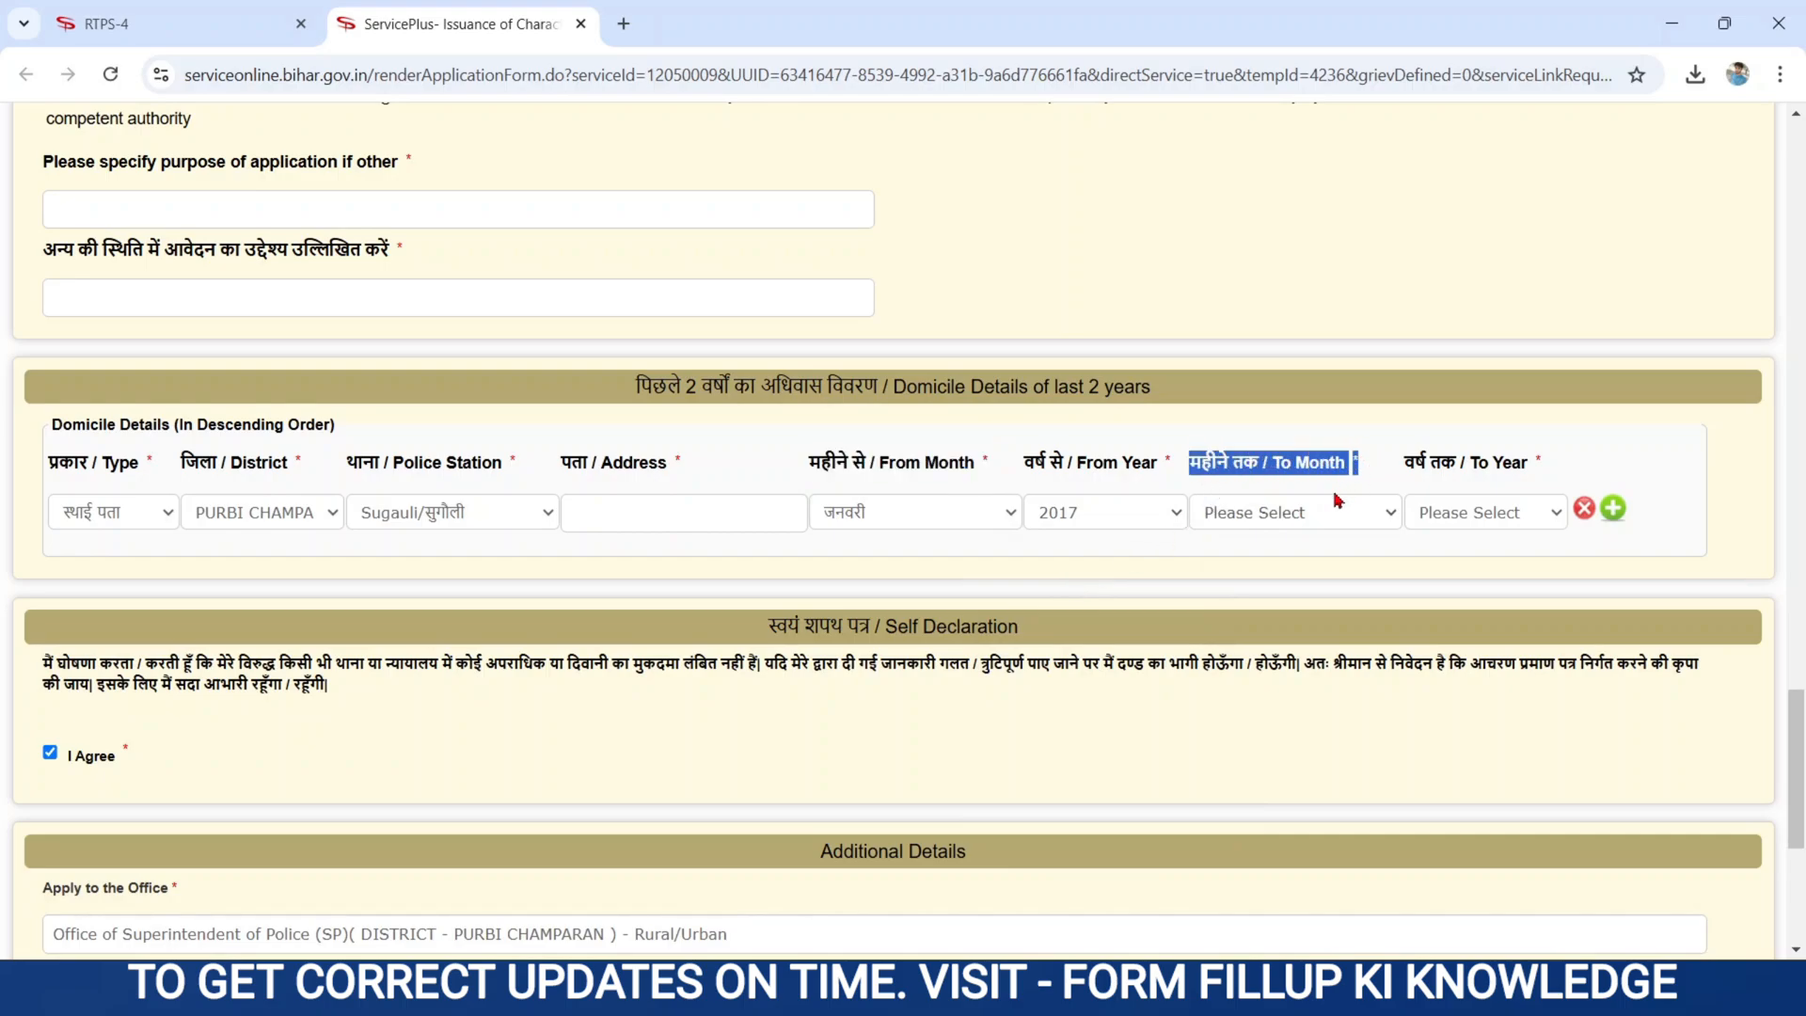
pyautogui.click(1286, 523)
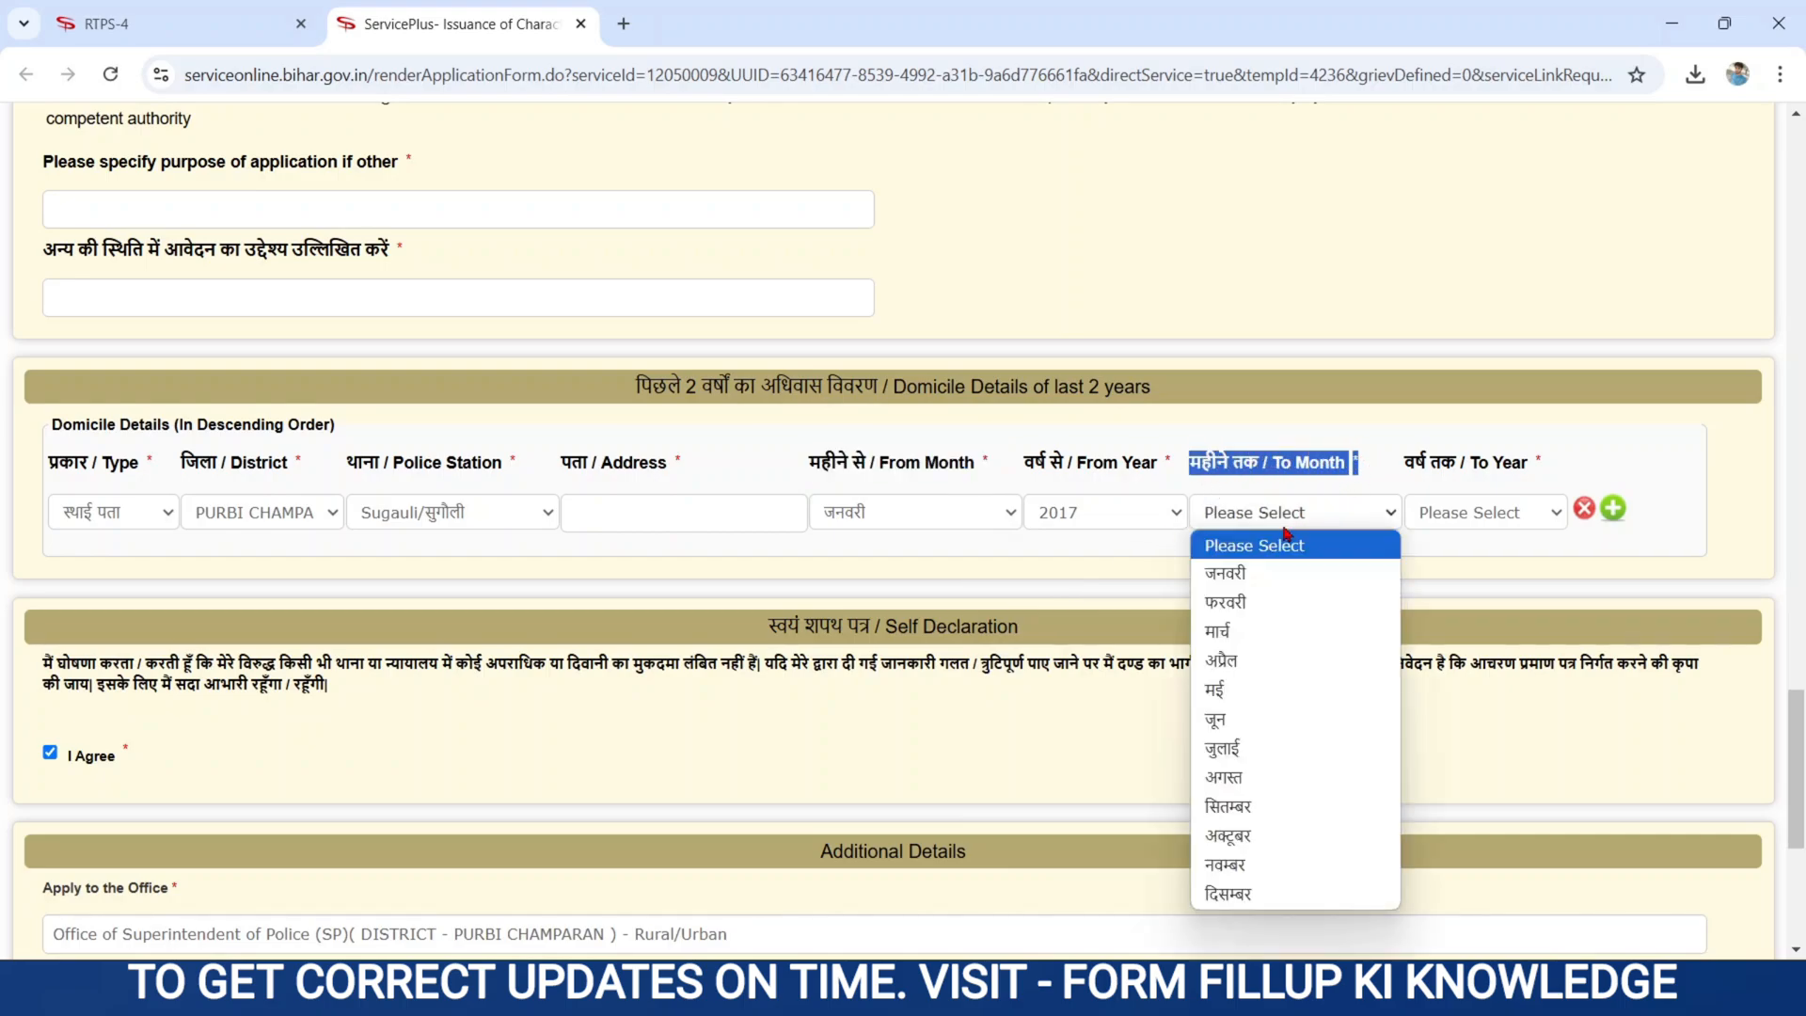
pyautogui.click(1220, 574)
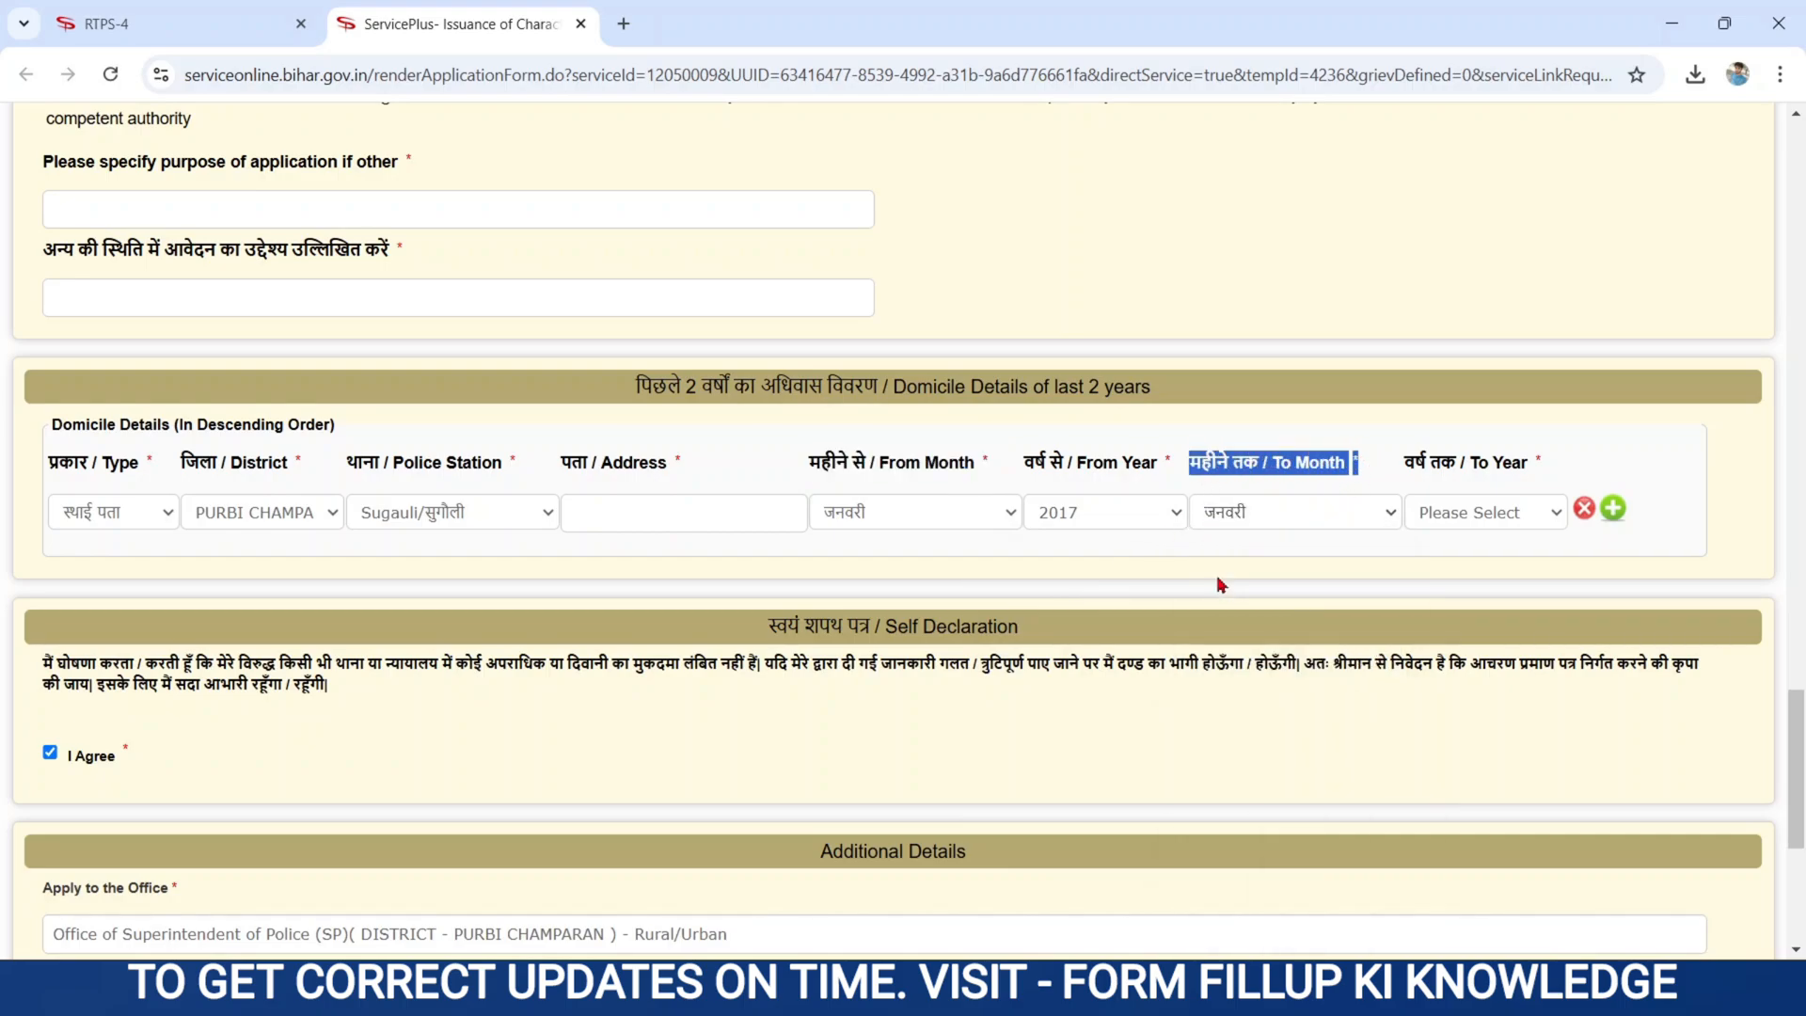
pyautogui.click(1411, 465)
pyautogui.moveTo(1410, 466); pyautogui.dragTo(1528, 468)
pyautogui.click(1500, 514)
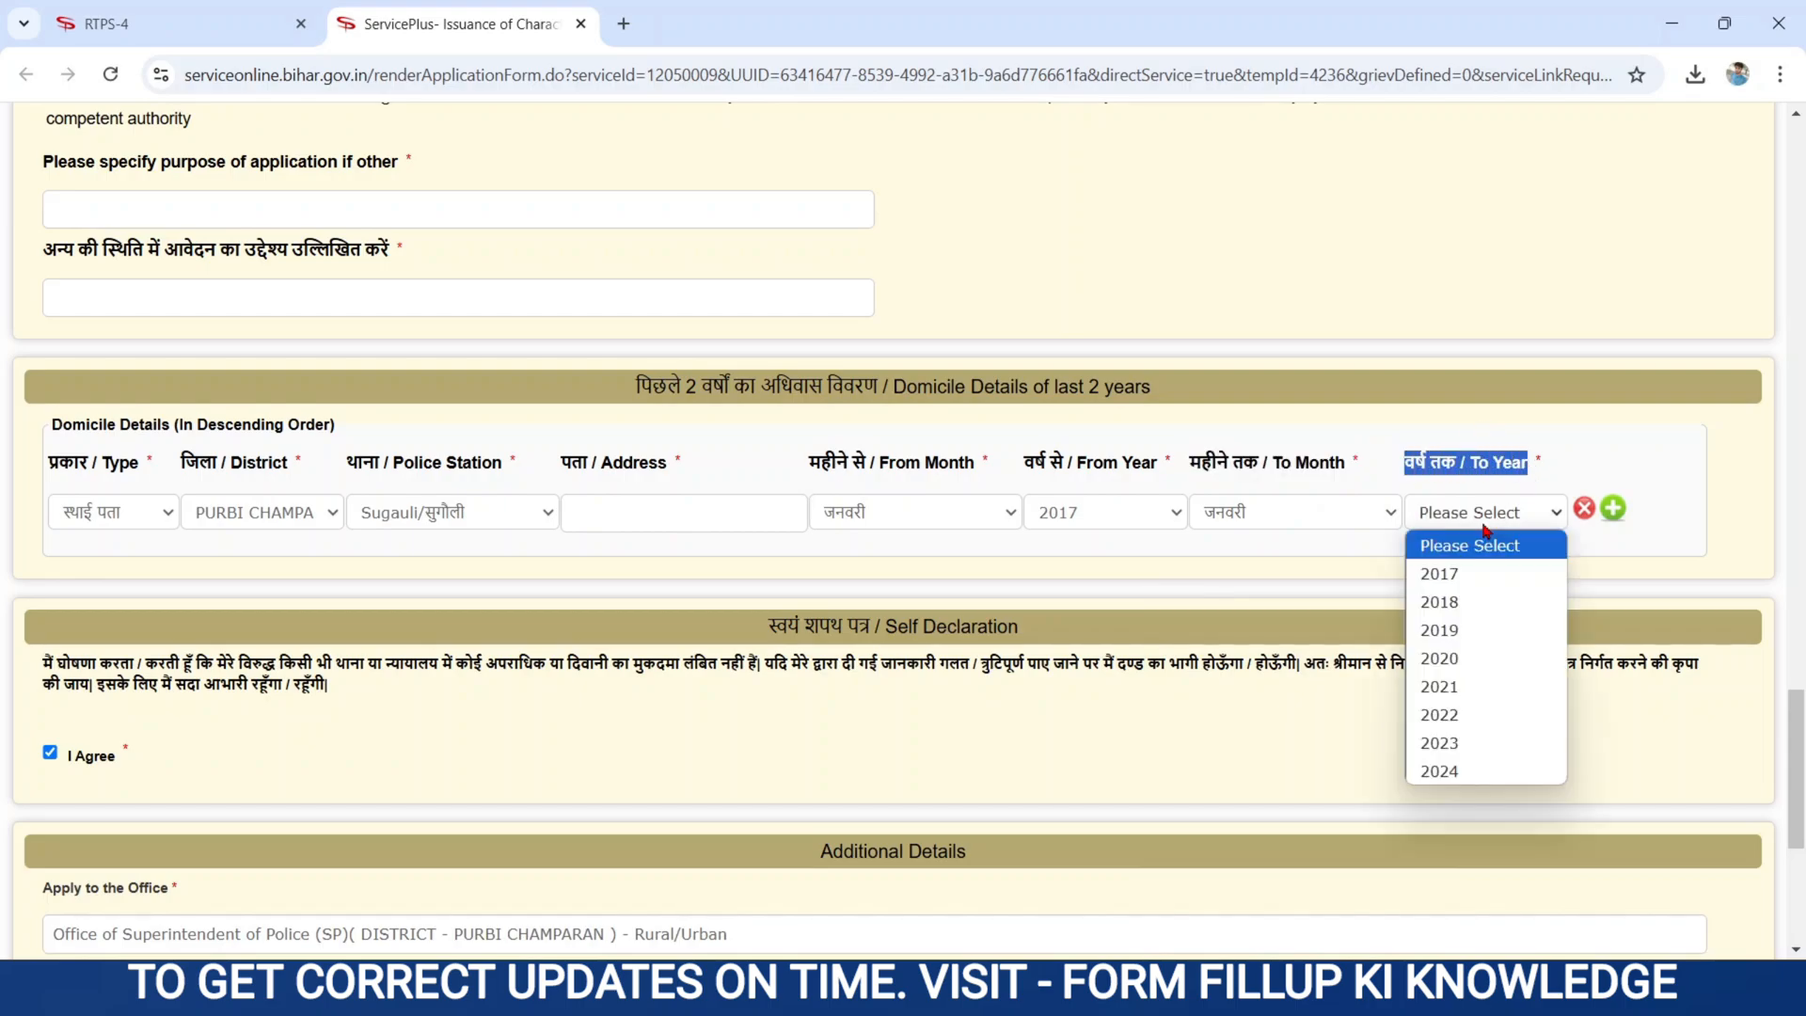
pyautogui.click(1449, 773)
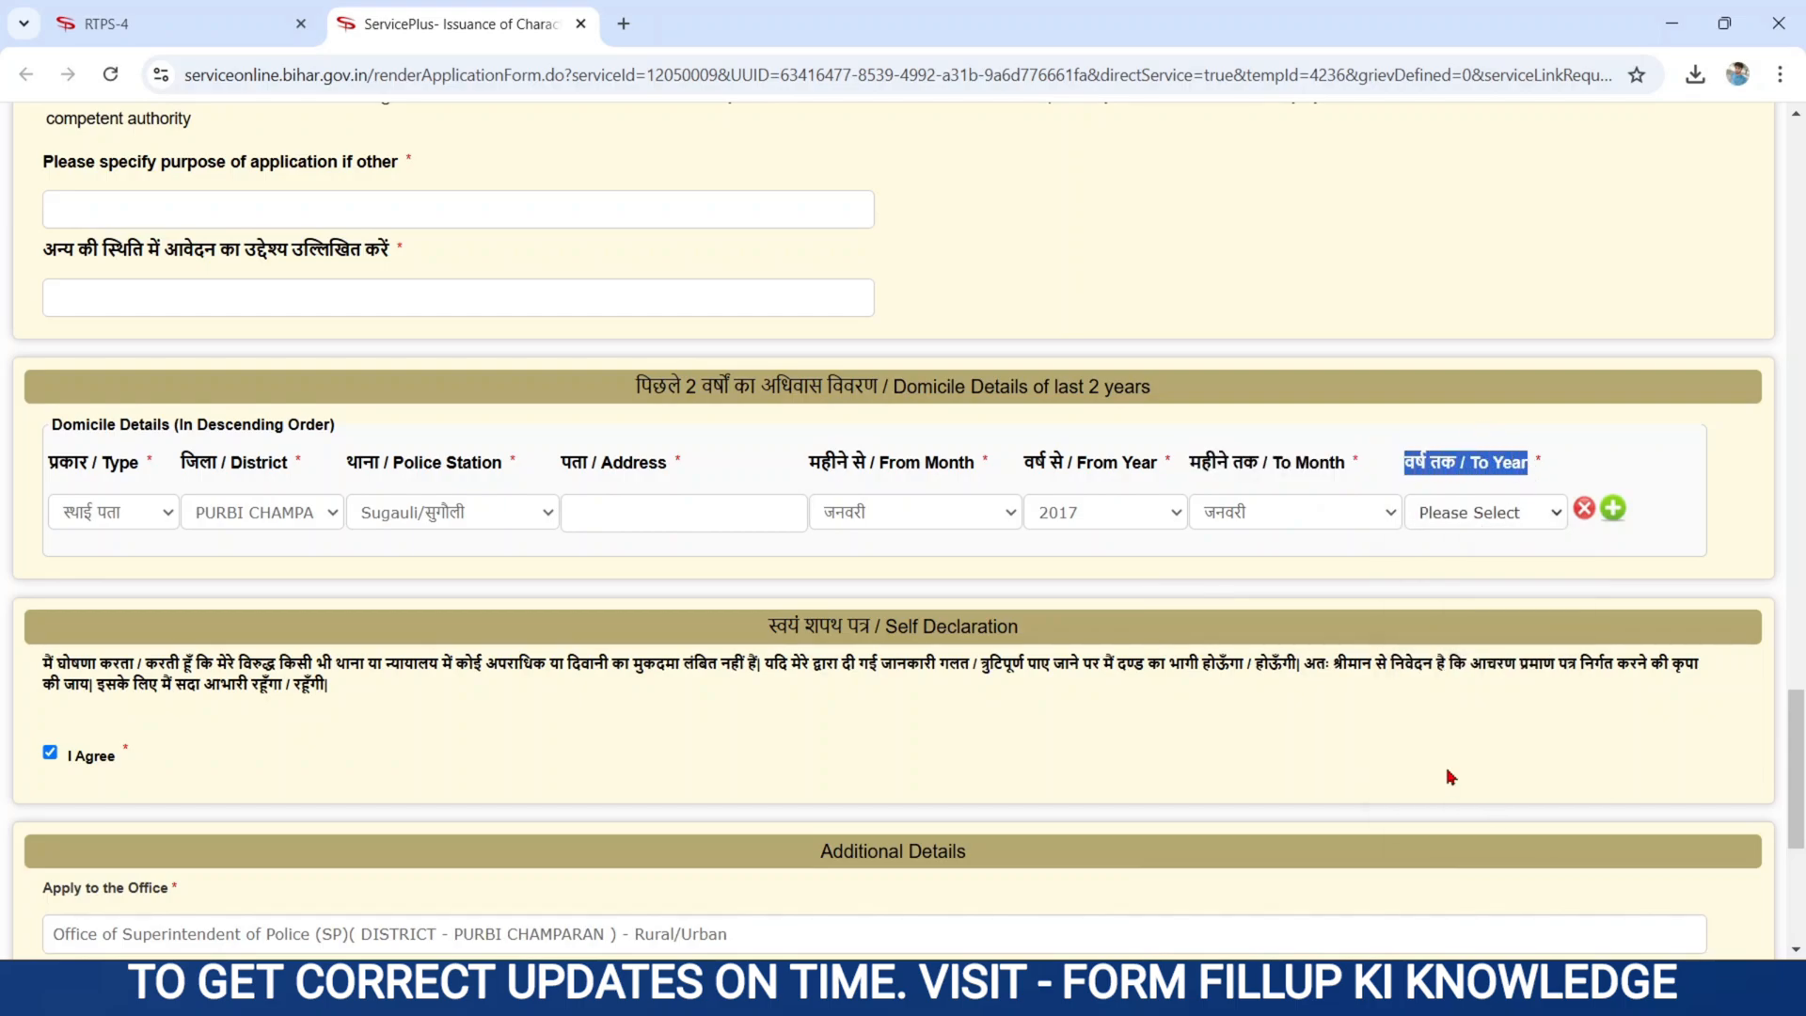
pyautogui.click(1108, 230)
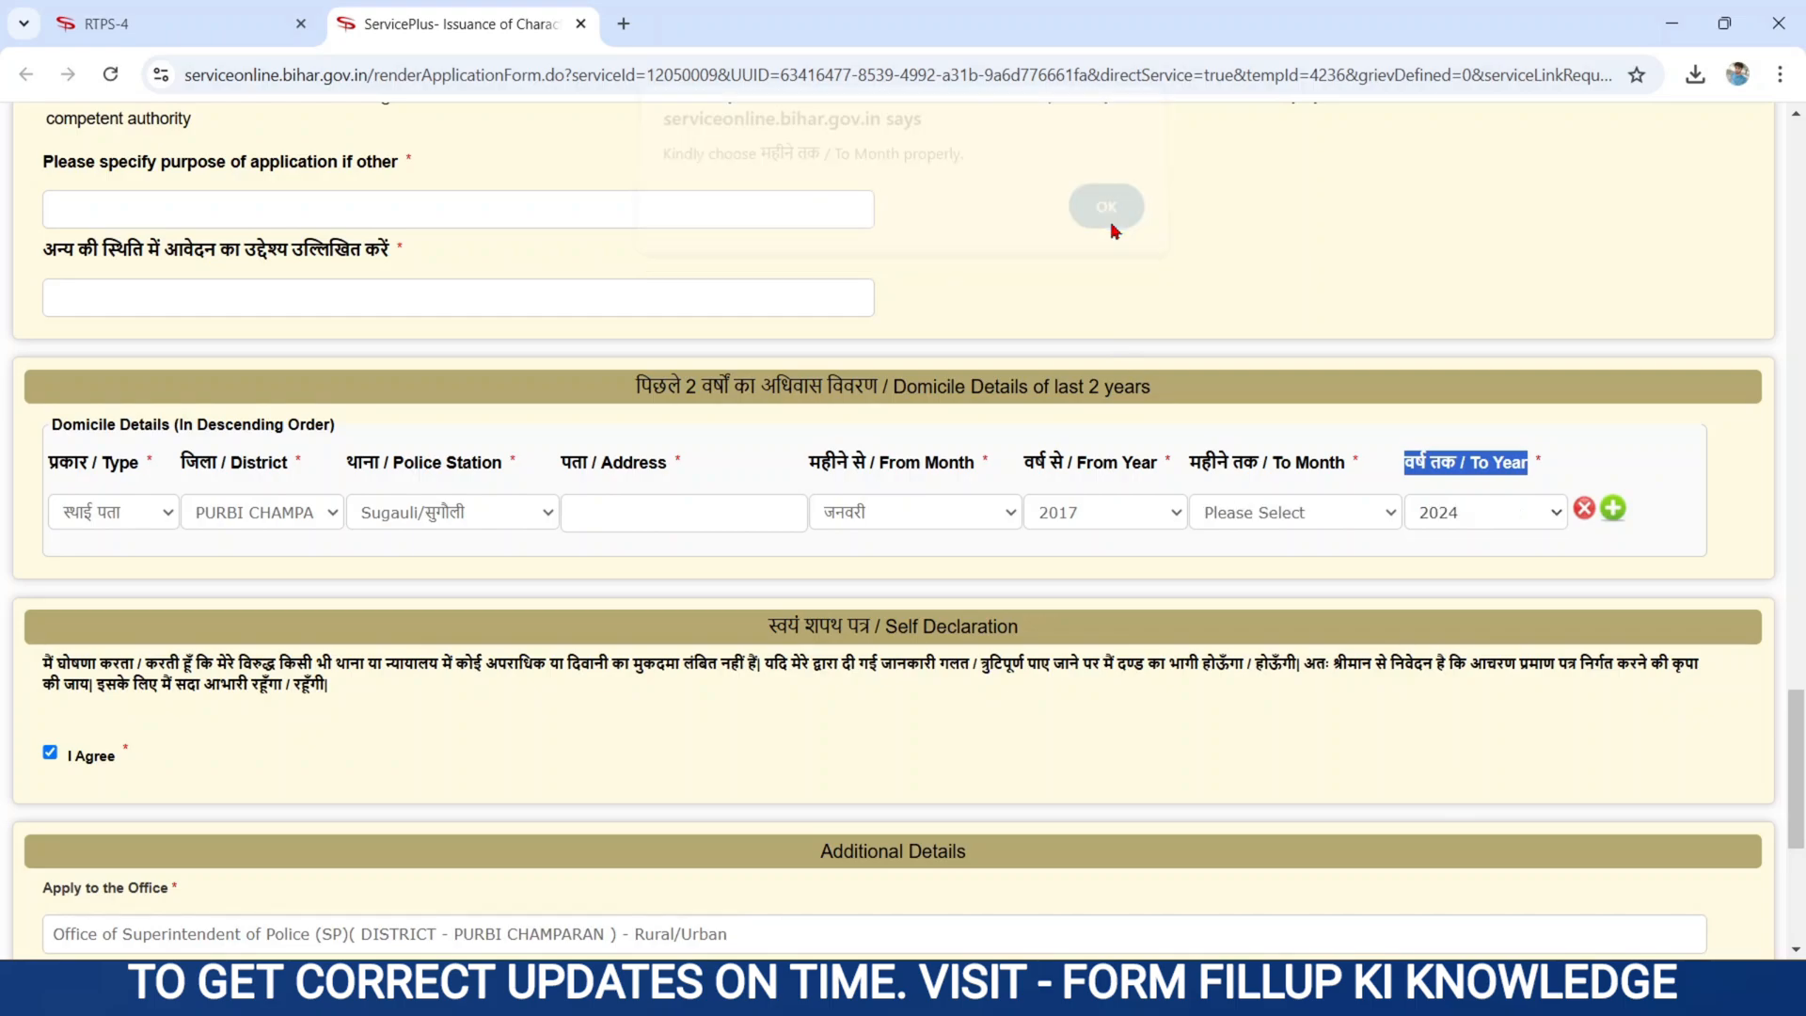
pyautogui.click(1248, 513)
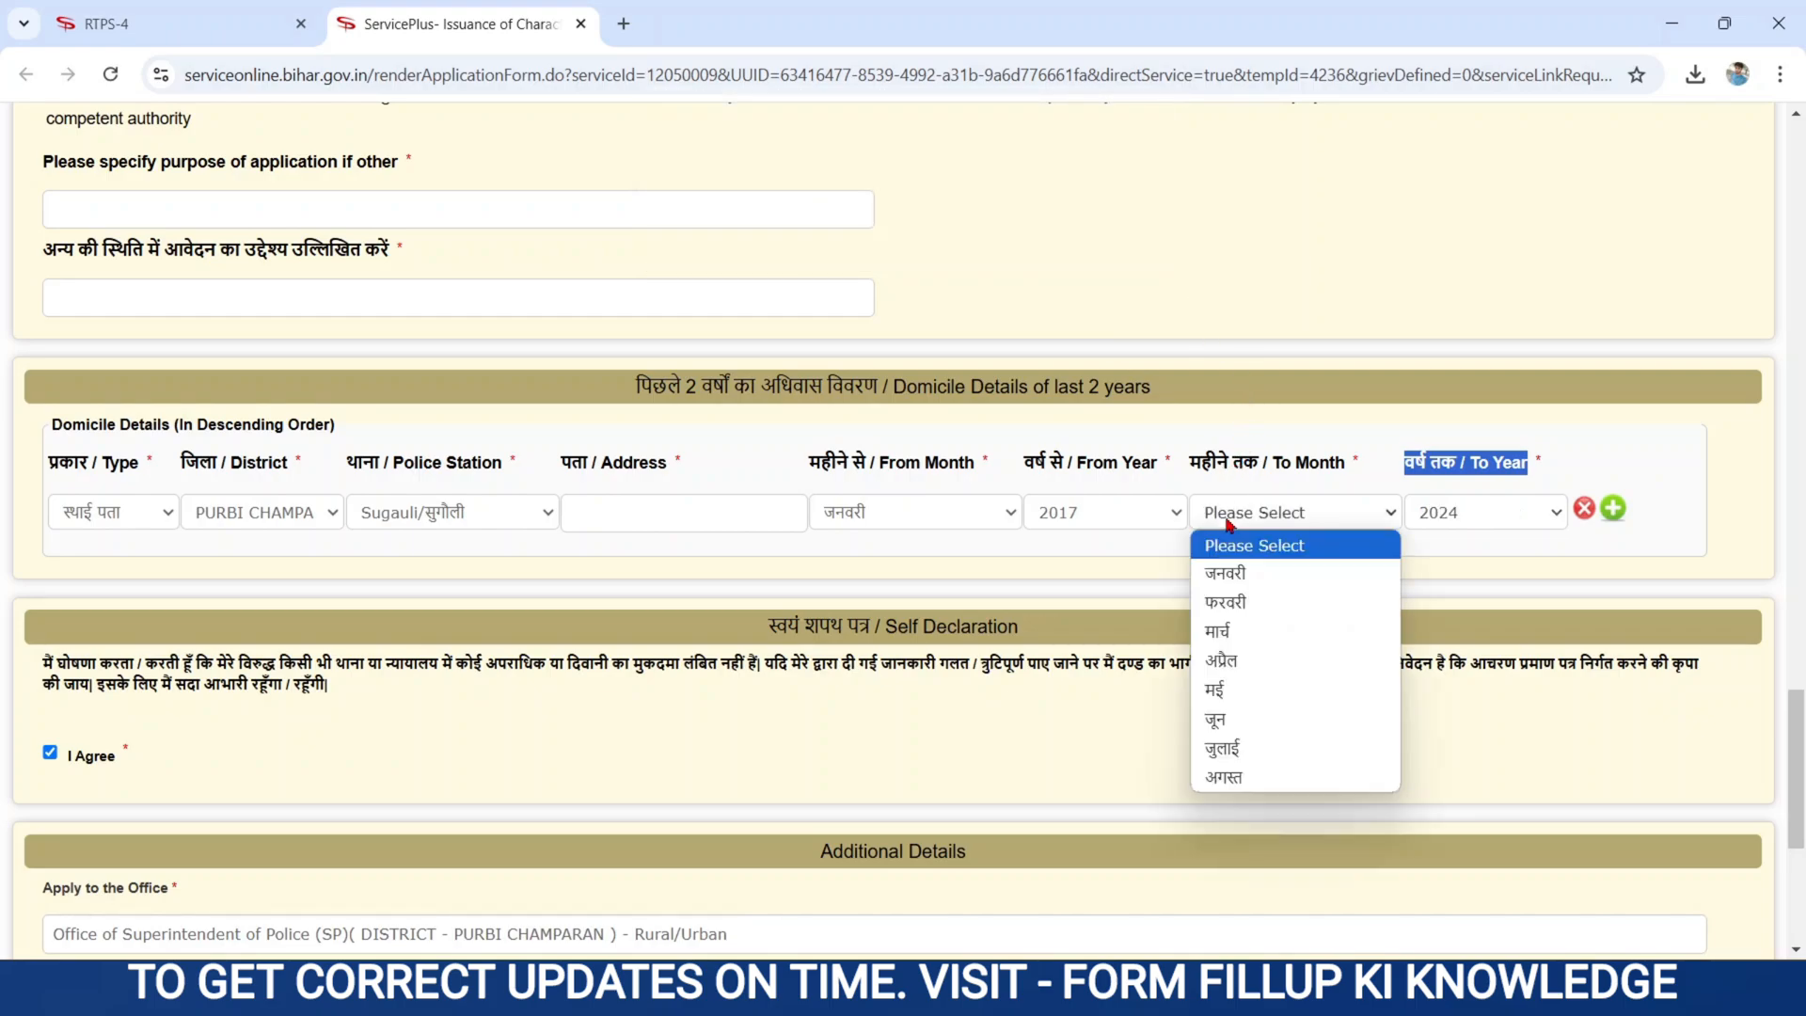
pyautogui.click(1236, 778)
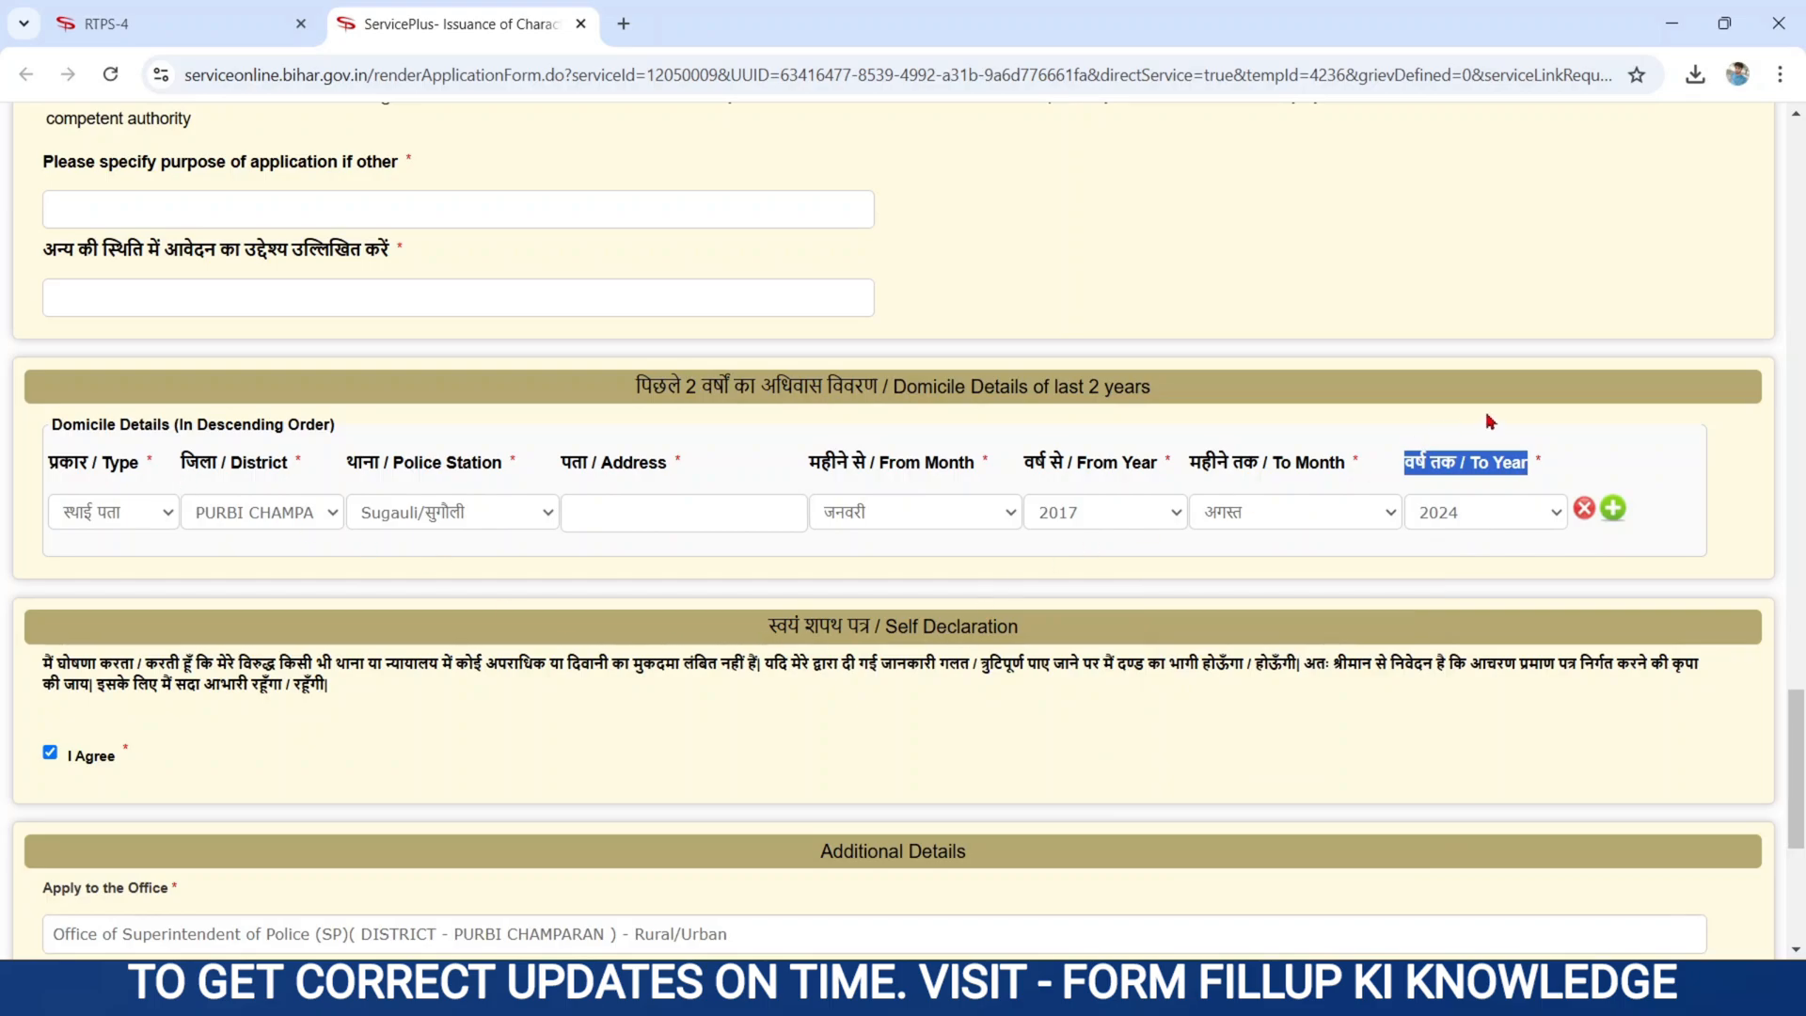
pyautogui.click(1613, 511)
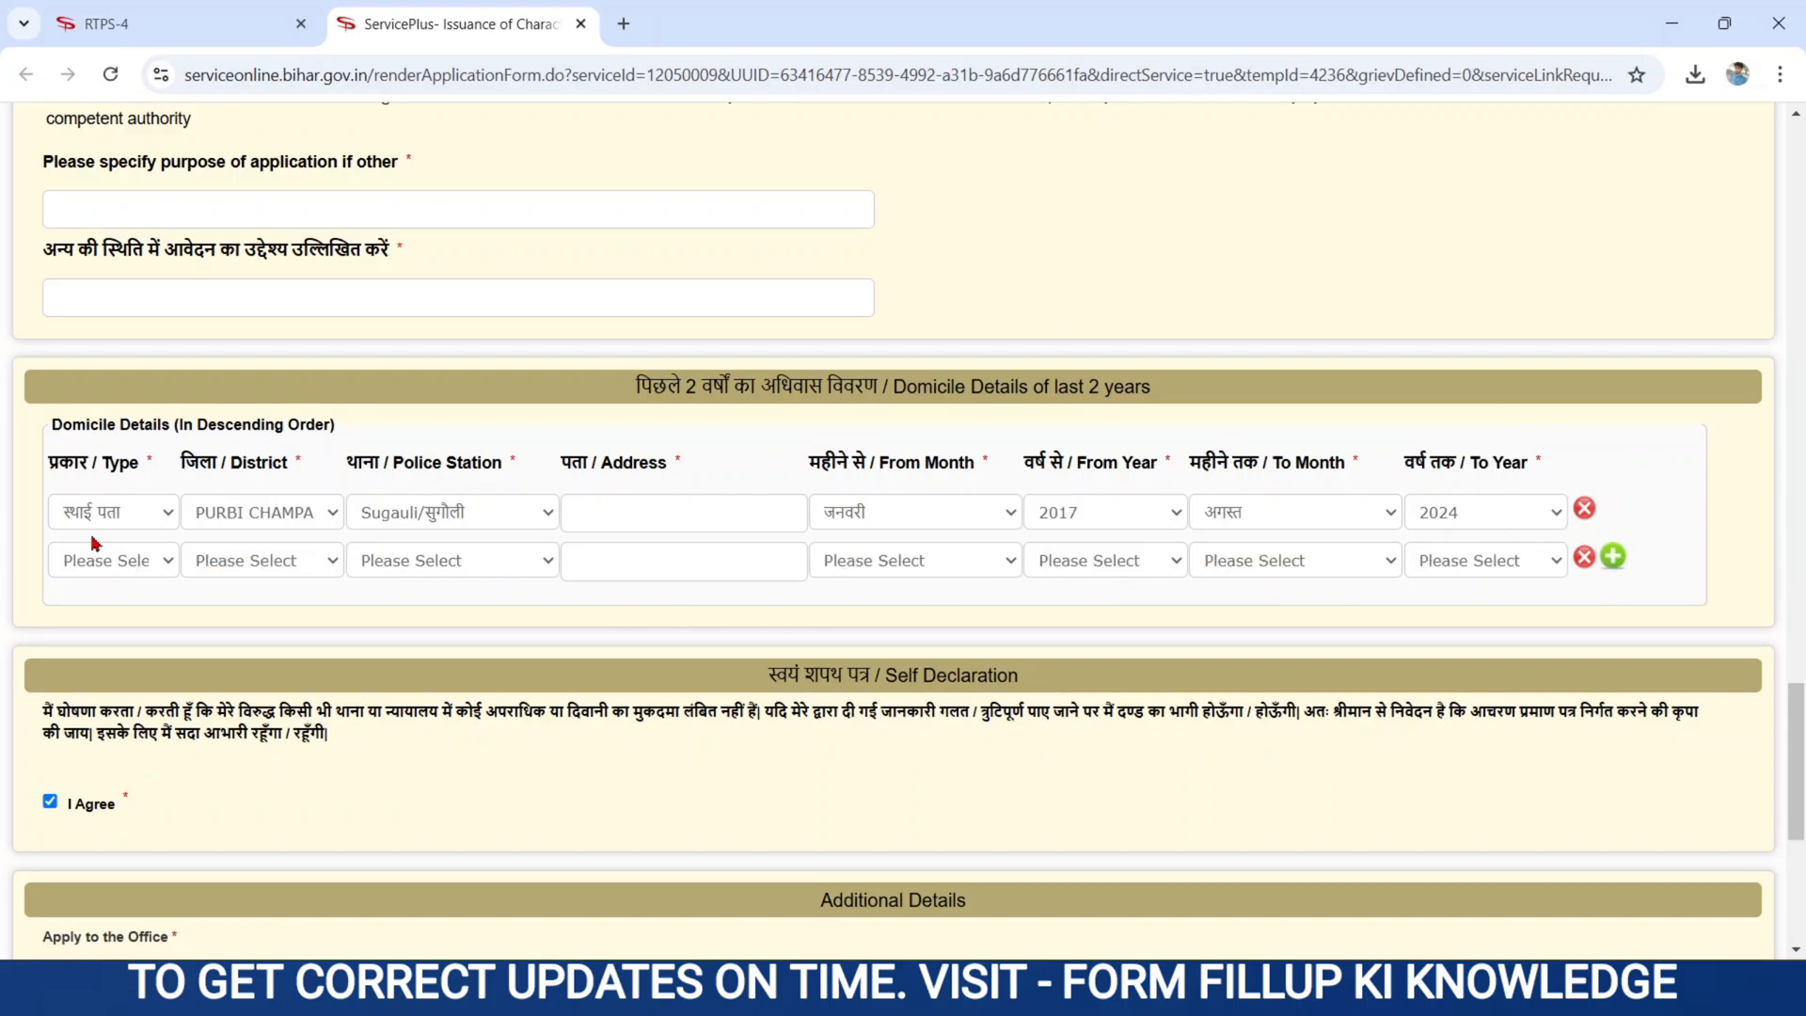
pyautogui.click(1585, 559)
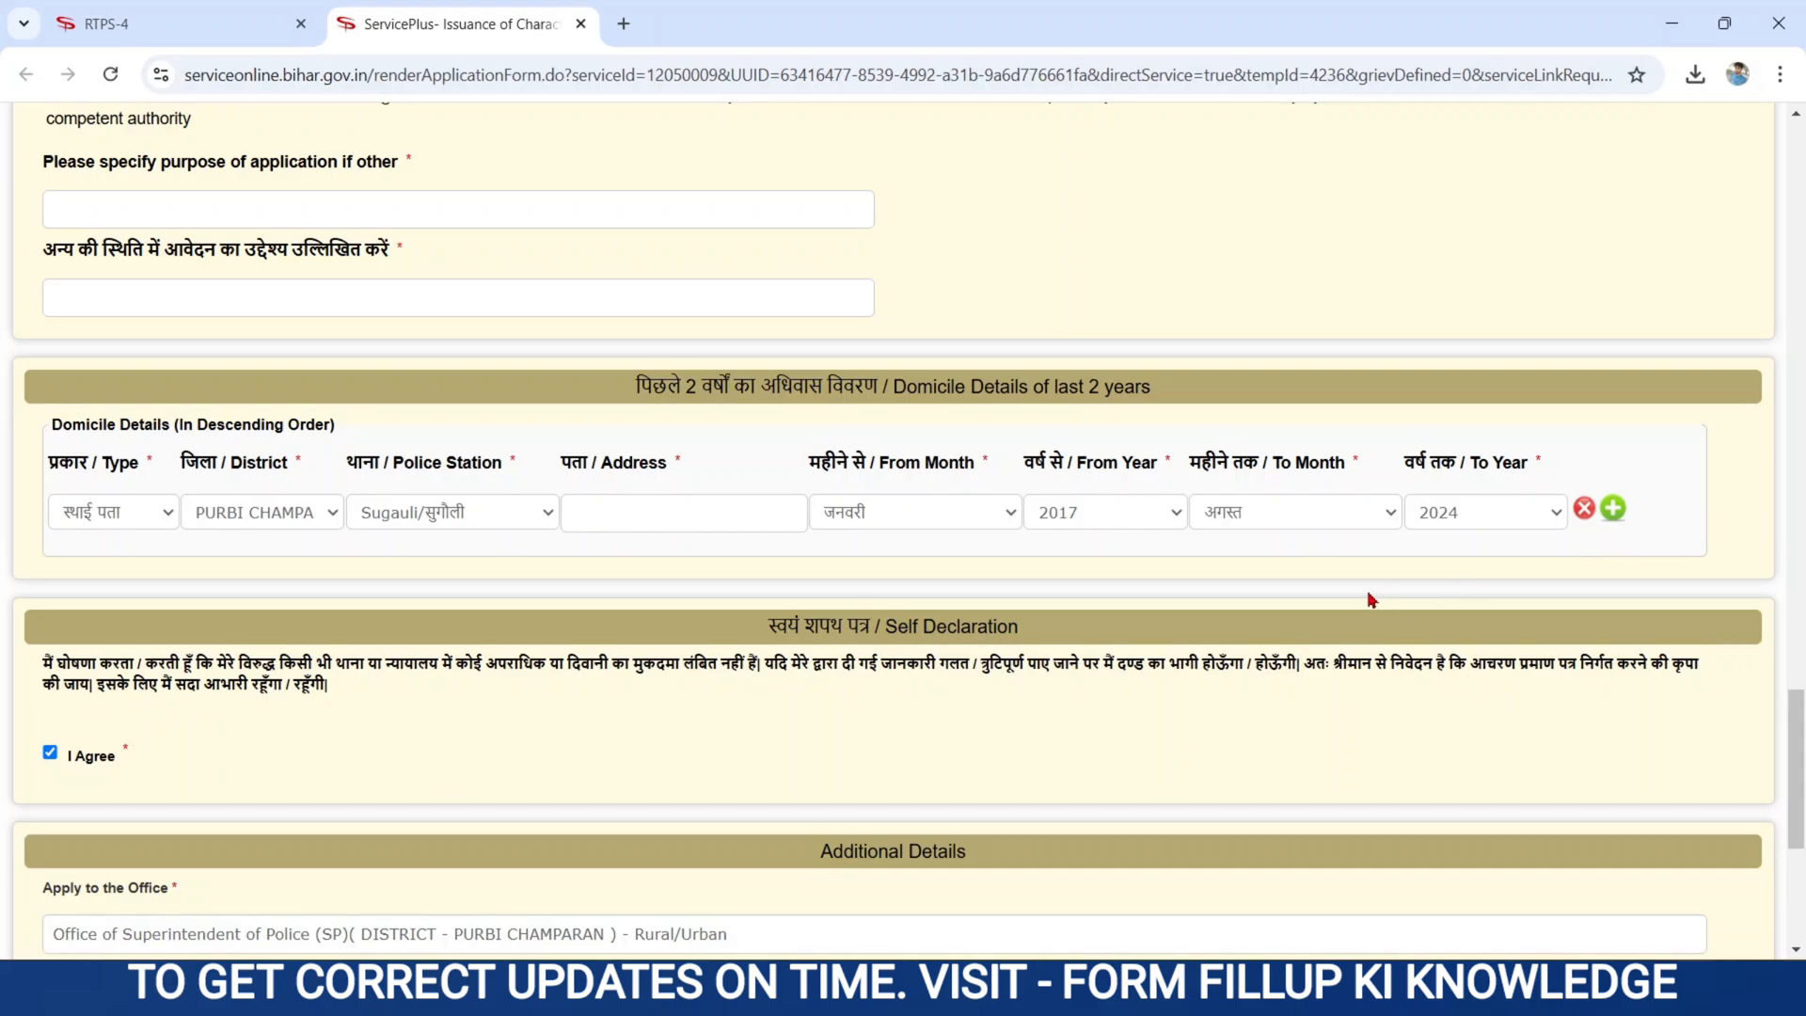
# - Enter the word verification characters and submit the Character Certificate form
pyautogui.scroll(-1, 1371, 600)
pyautogui.scroll(-5, 1371, 600)
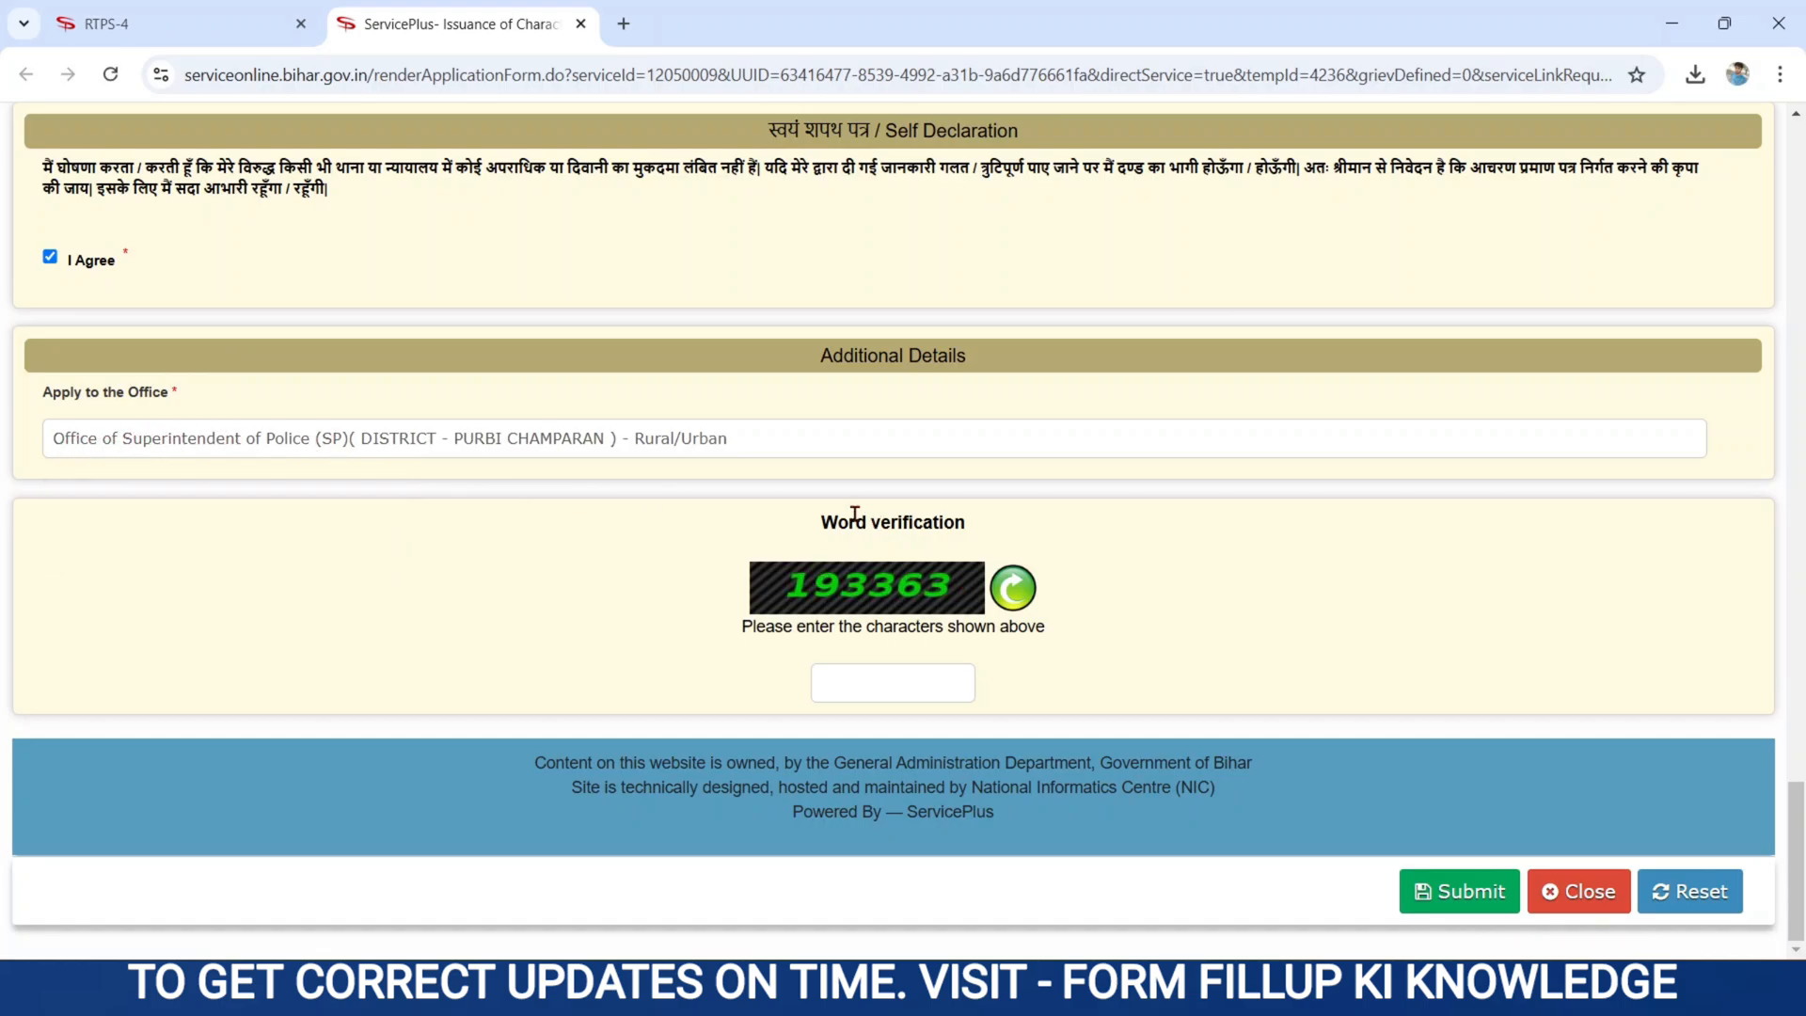
pyautogui.moveTo(814, 520); pyautogui.dragTo(968, 522)
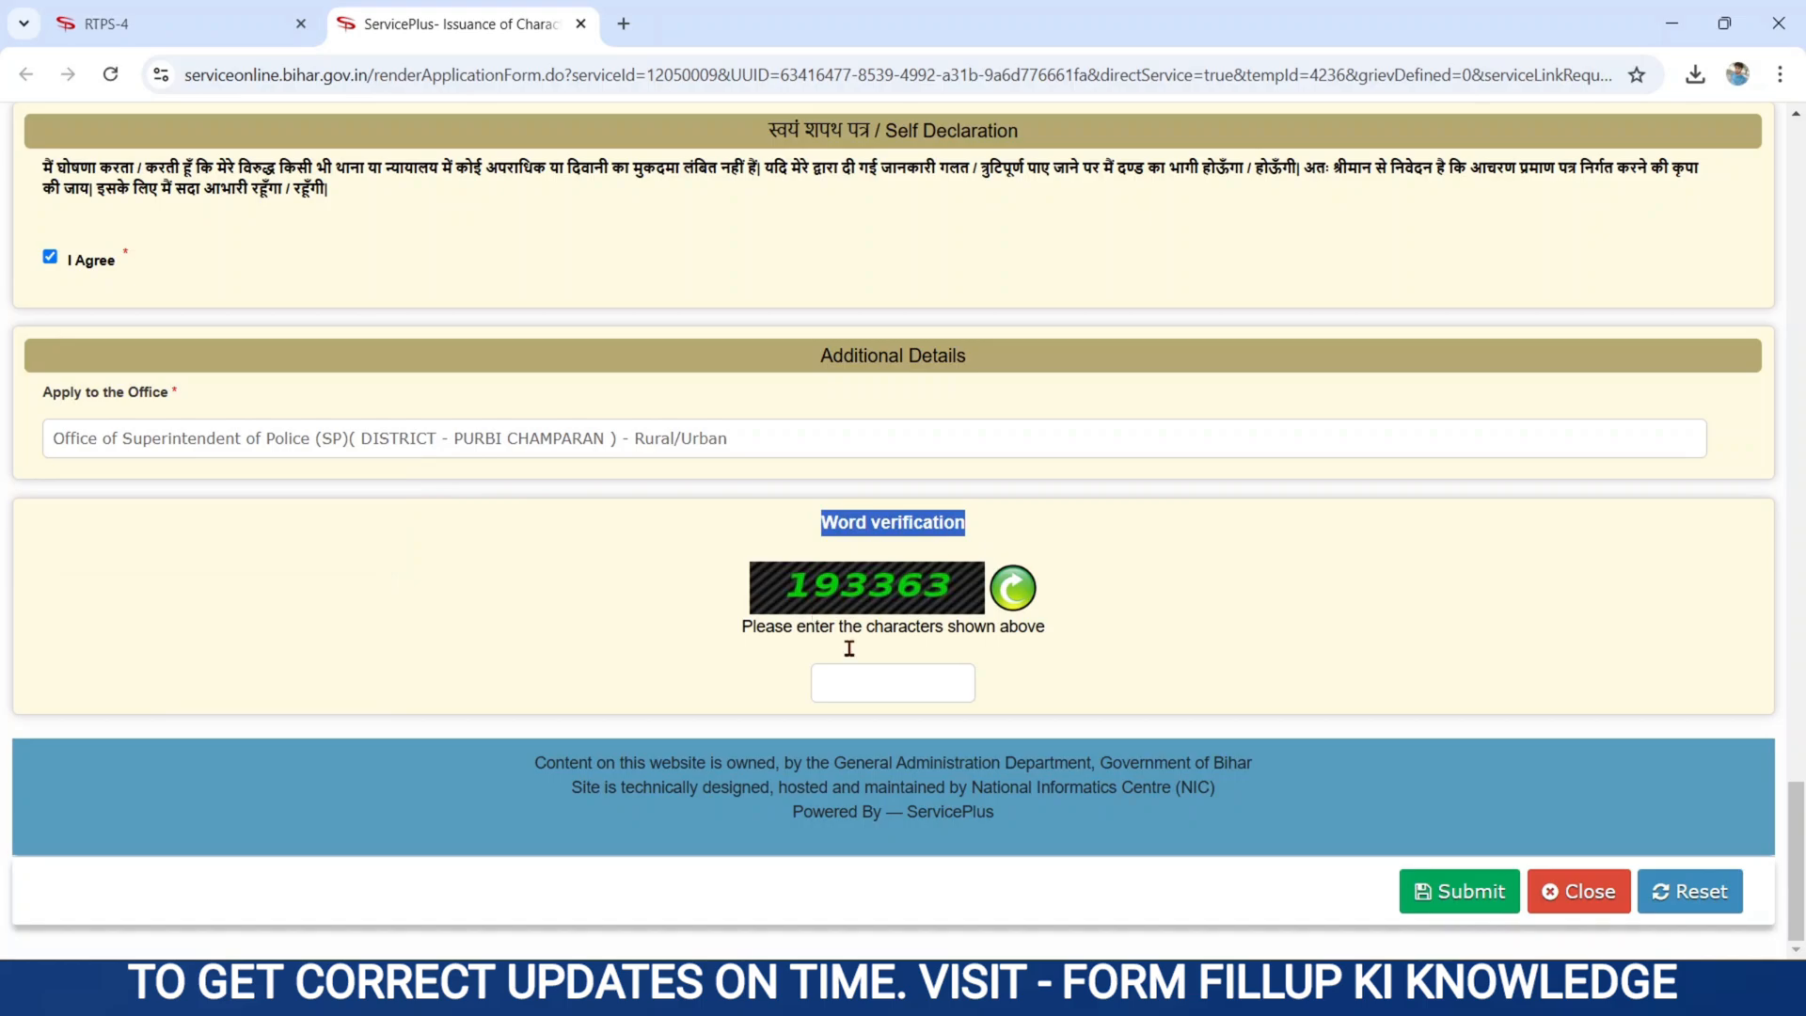
pyautogui.click(879, 683)
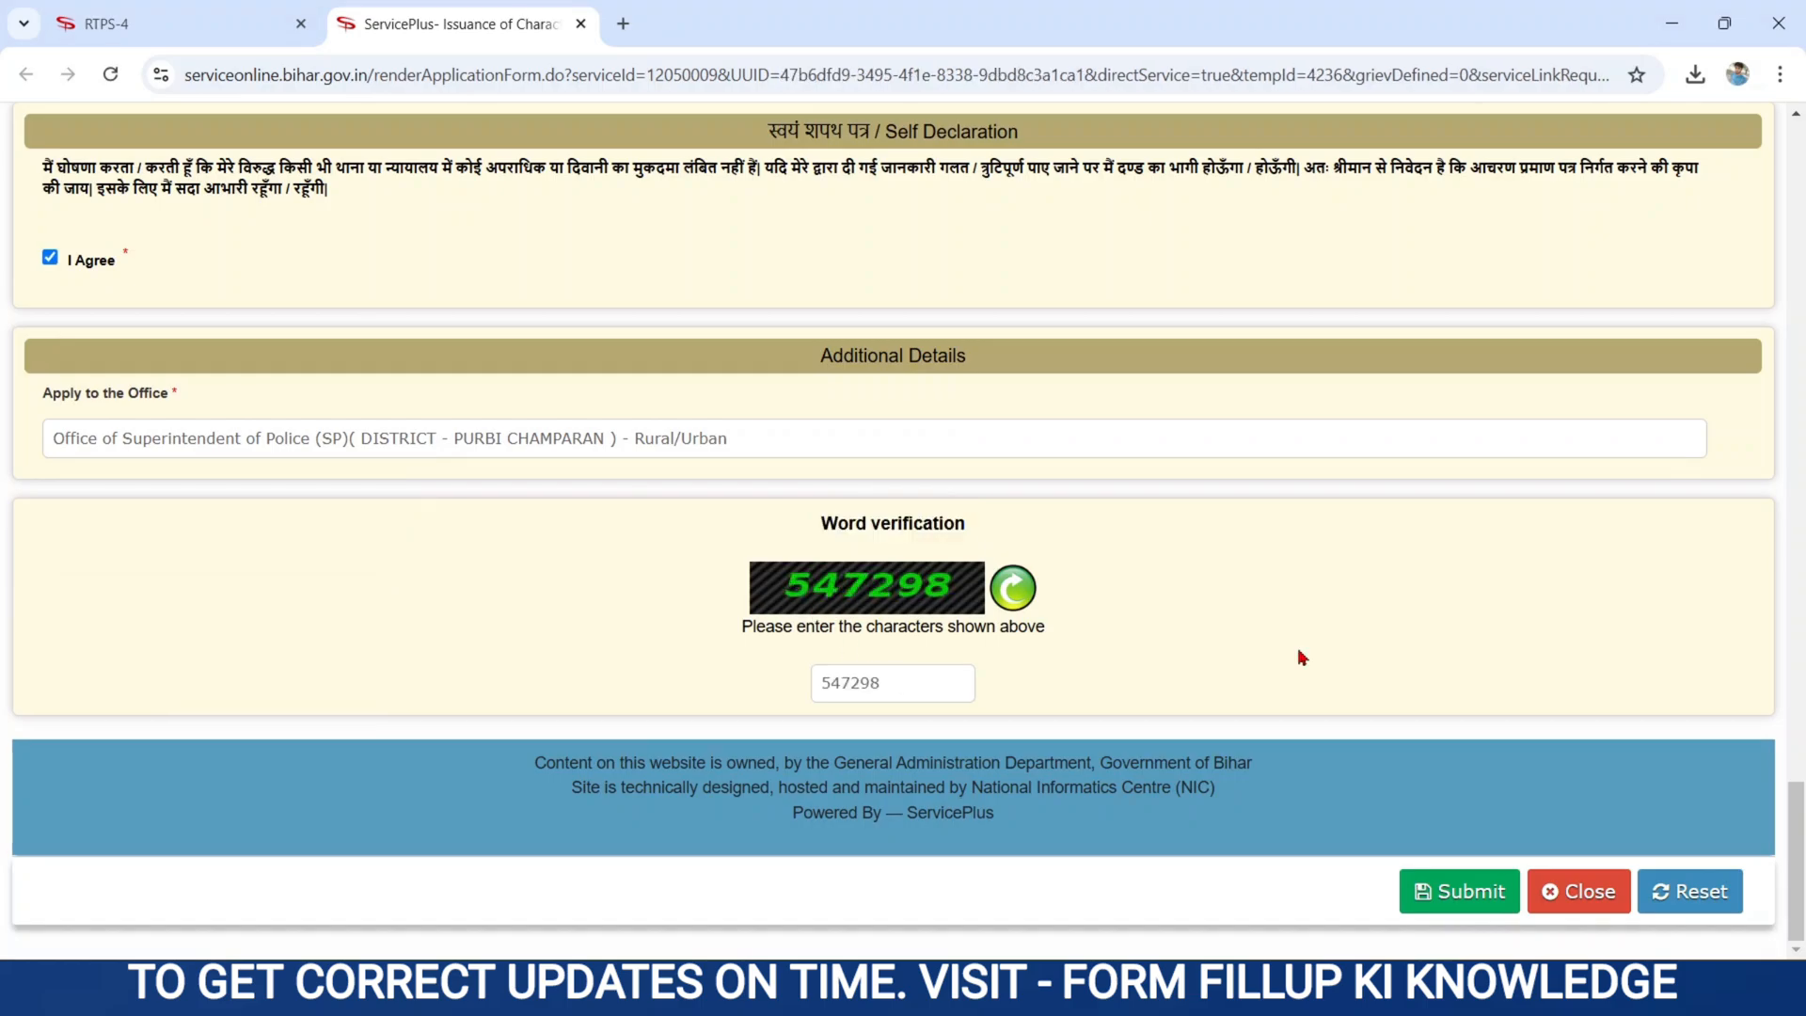
pyautogui.click(1417, 901)
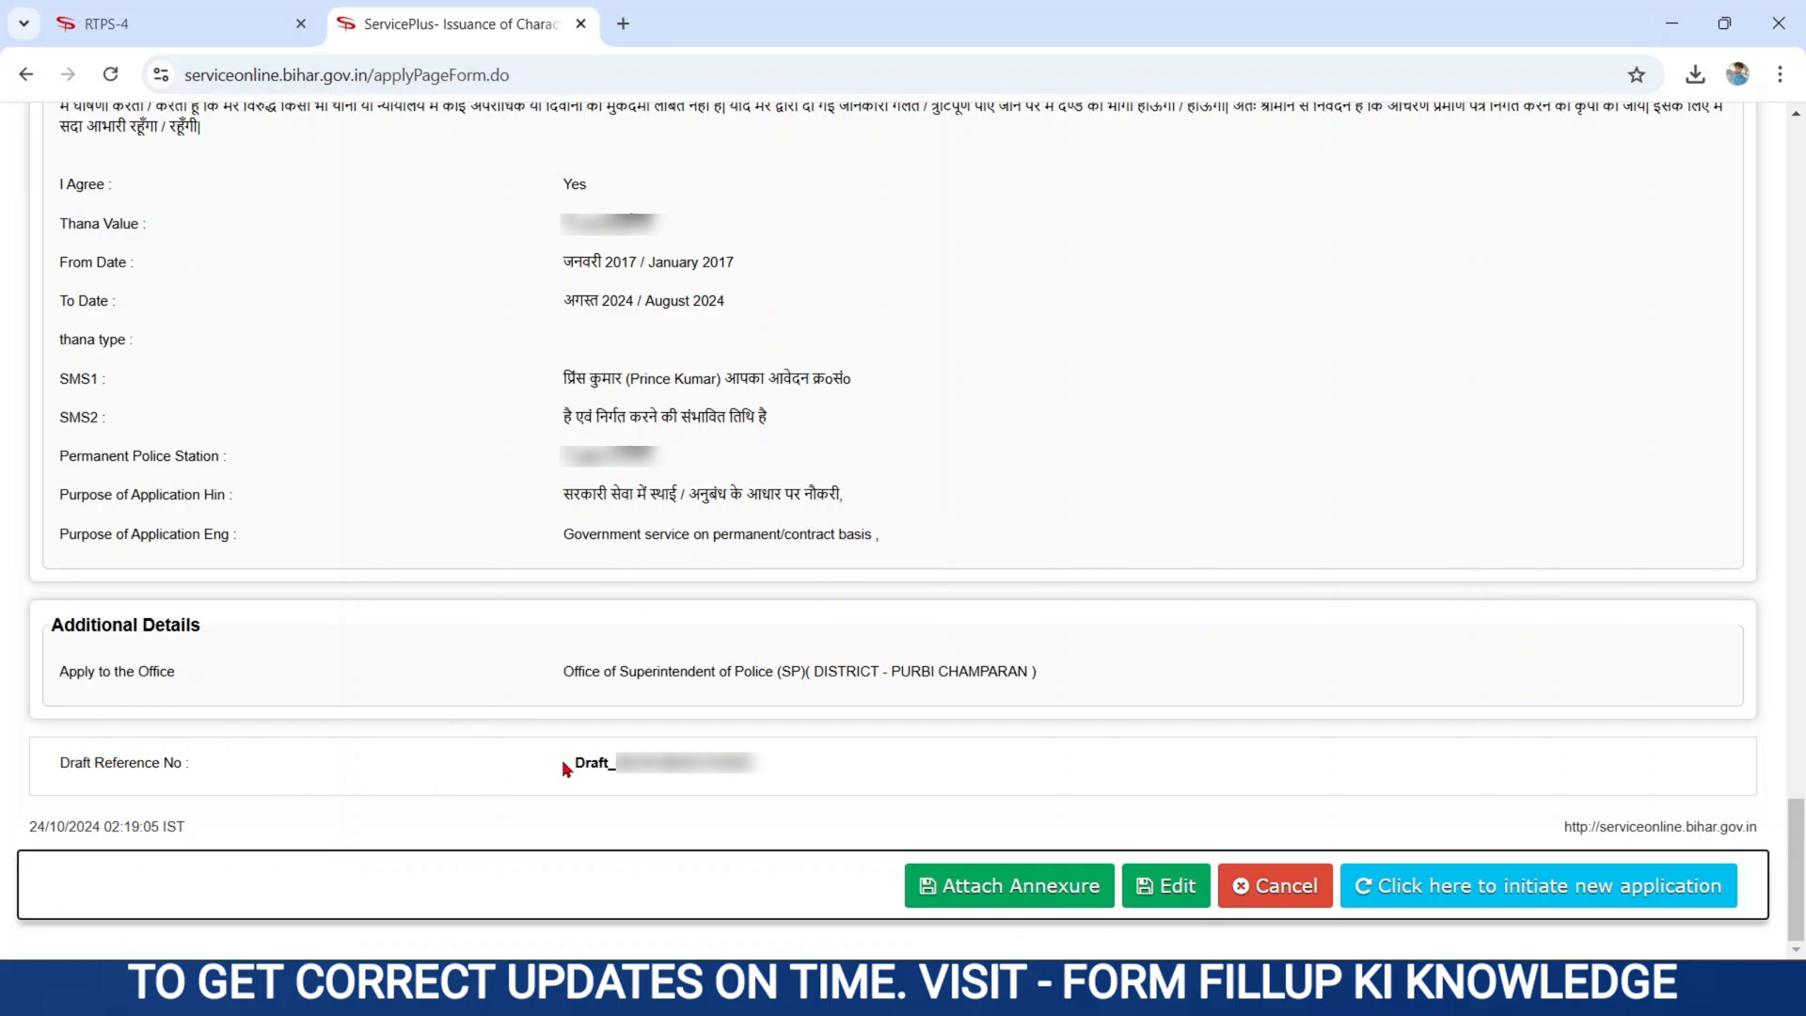
# - Note the draft reference number and proceed to Attach Annexure
pyautogui.moveTo(575, 765); pyautogui.dragTo(776, 771)
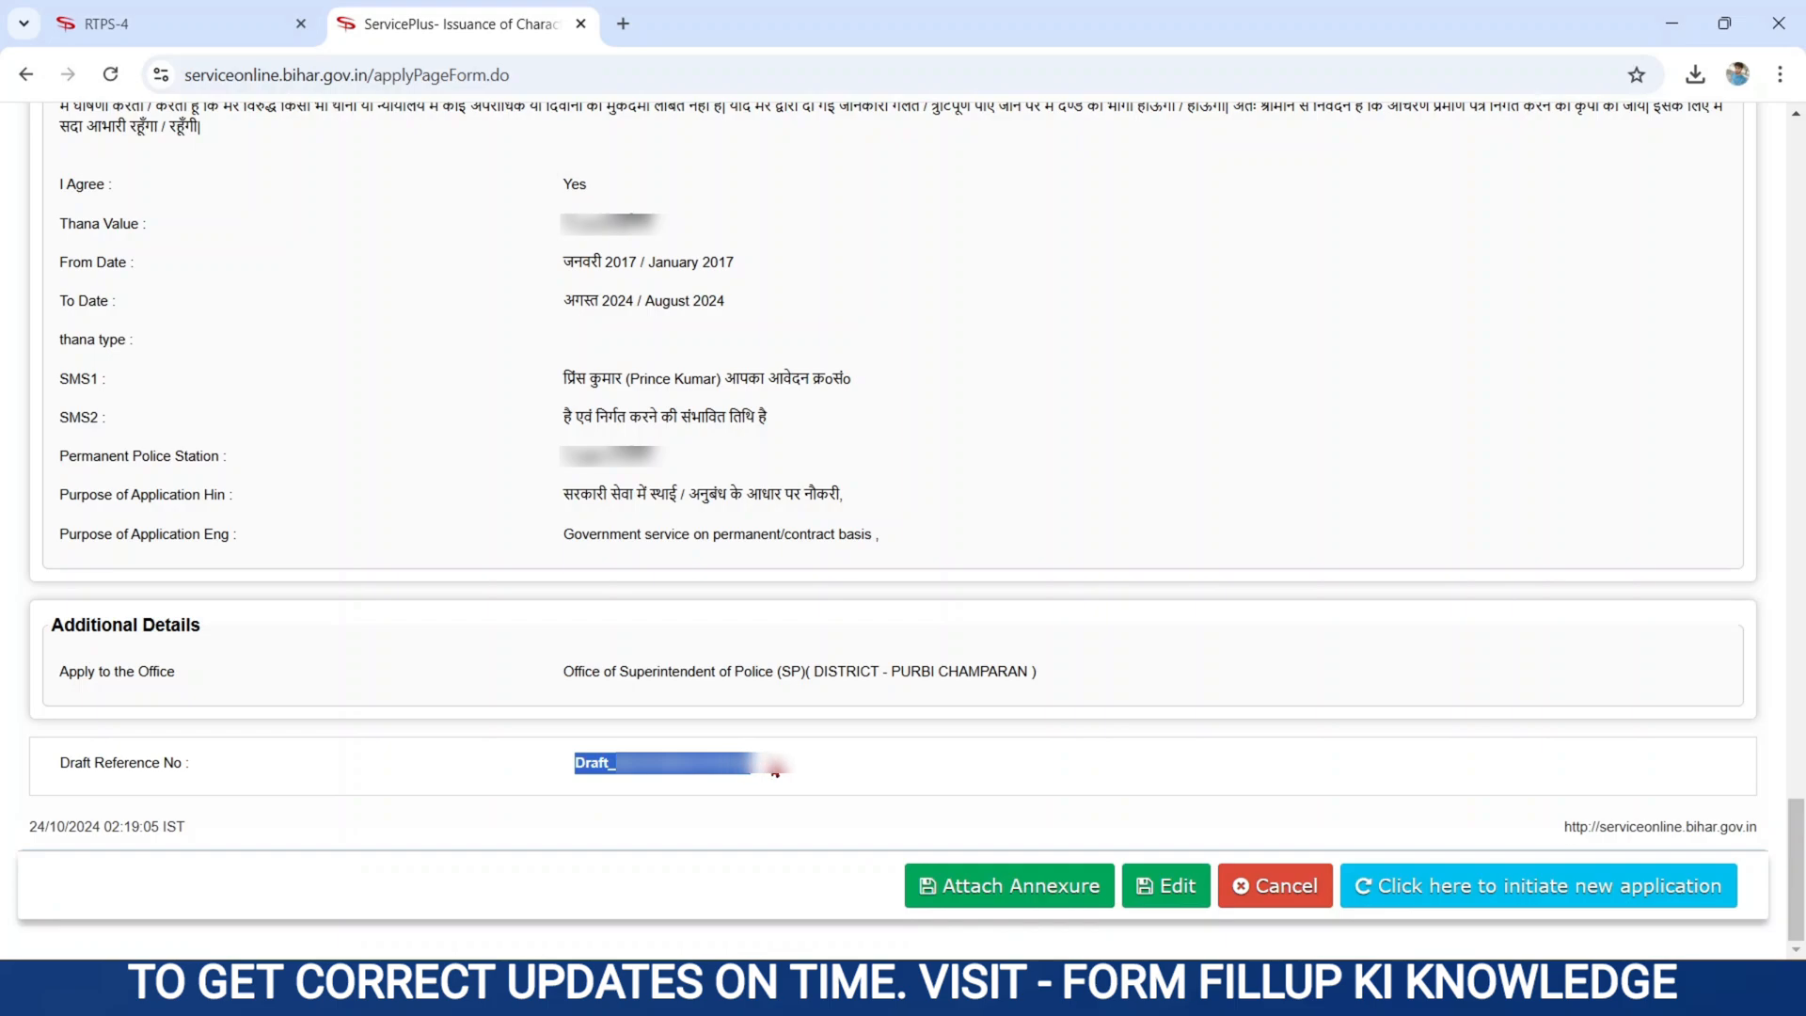
pyautogui.click(1016, 763)
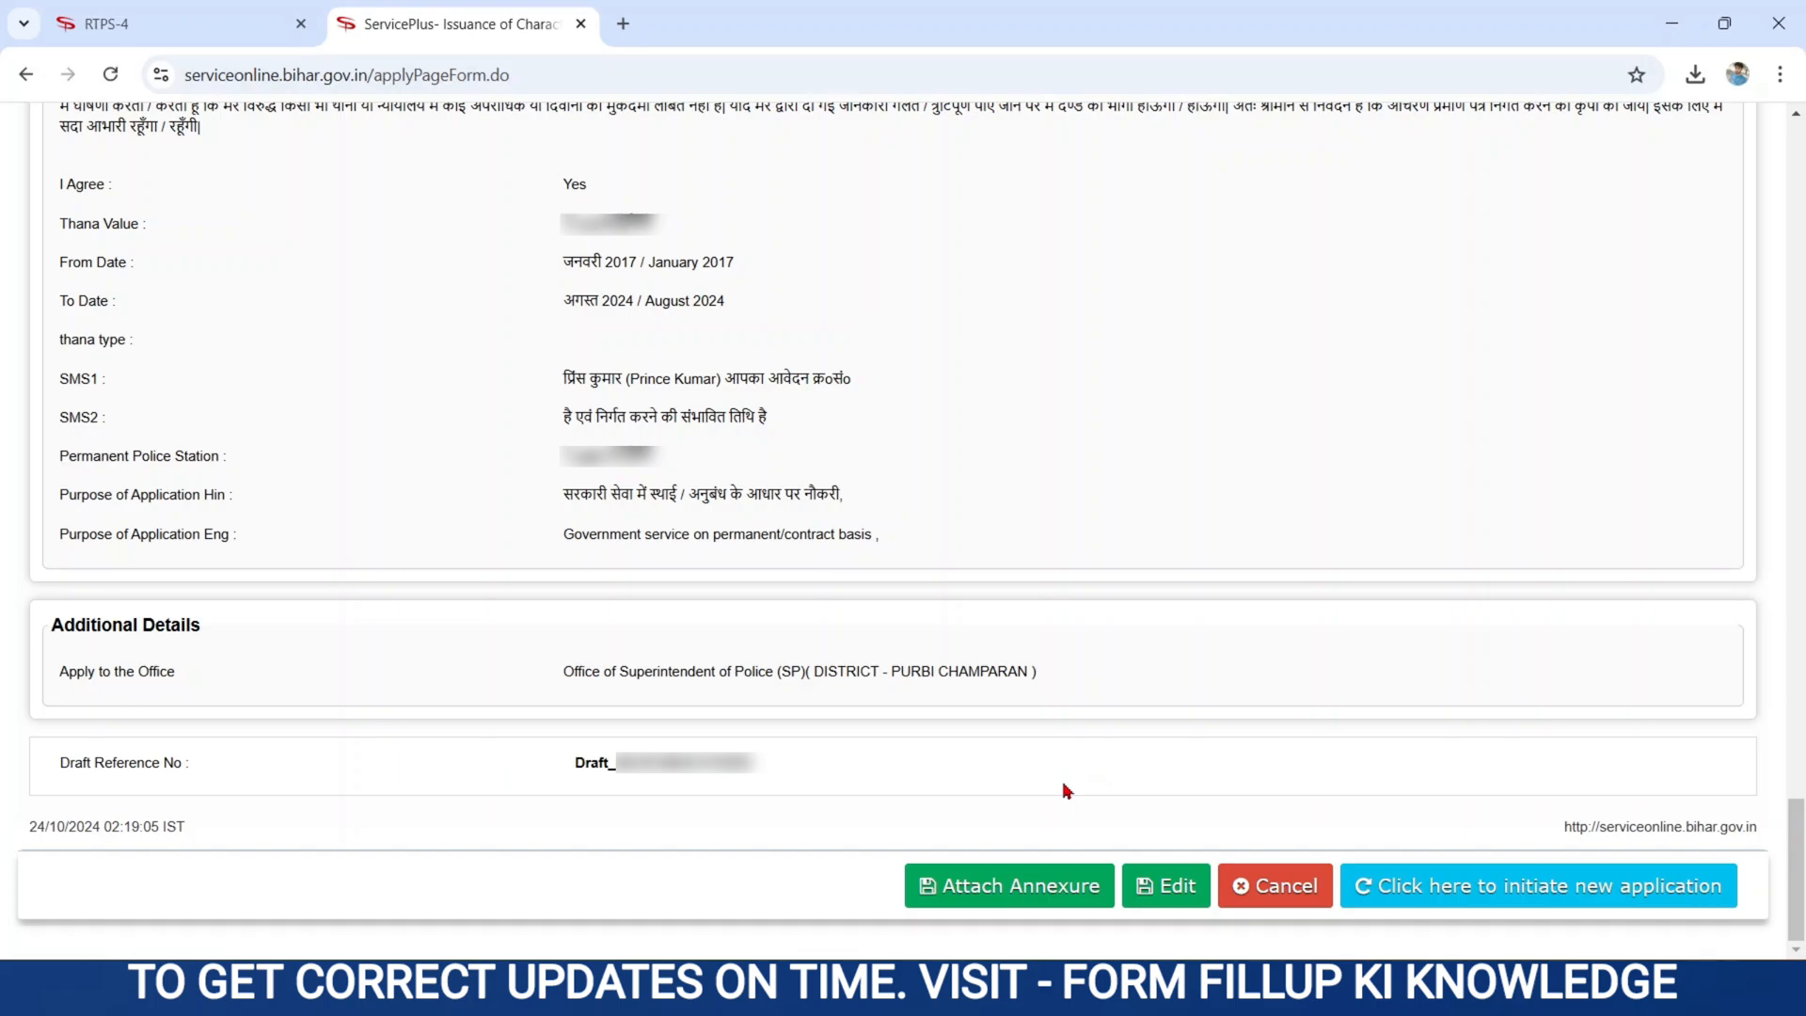
pyautogui.click(961, 882)
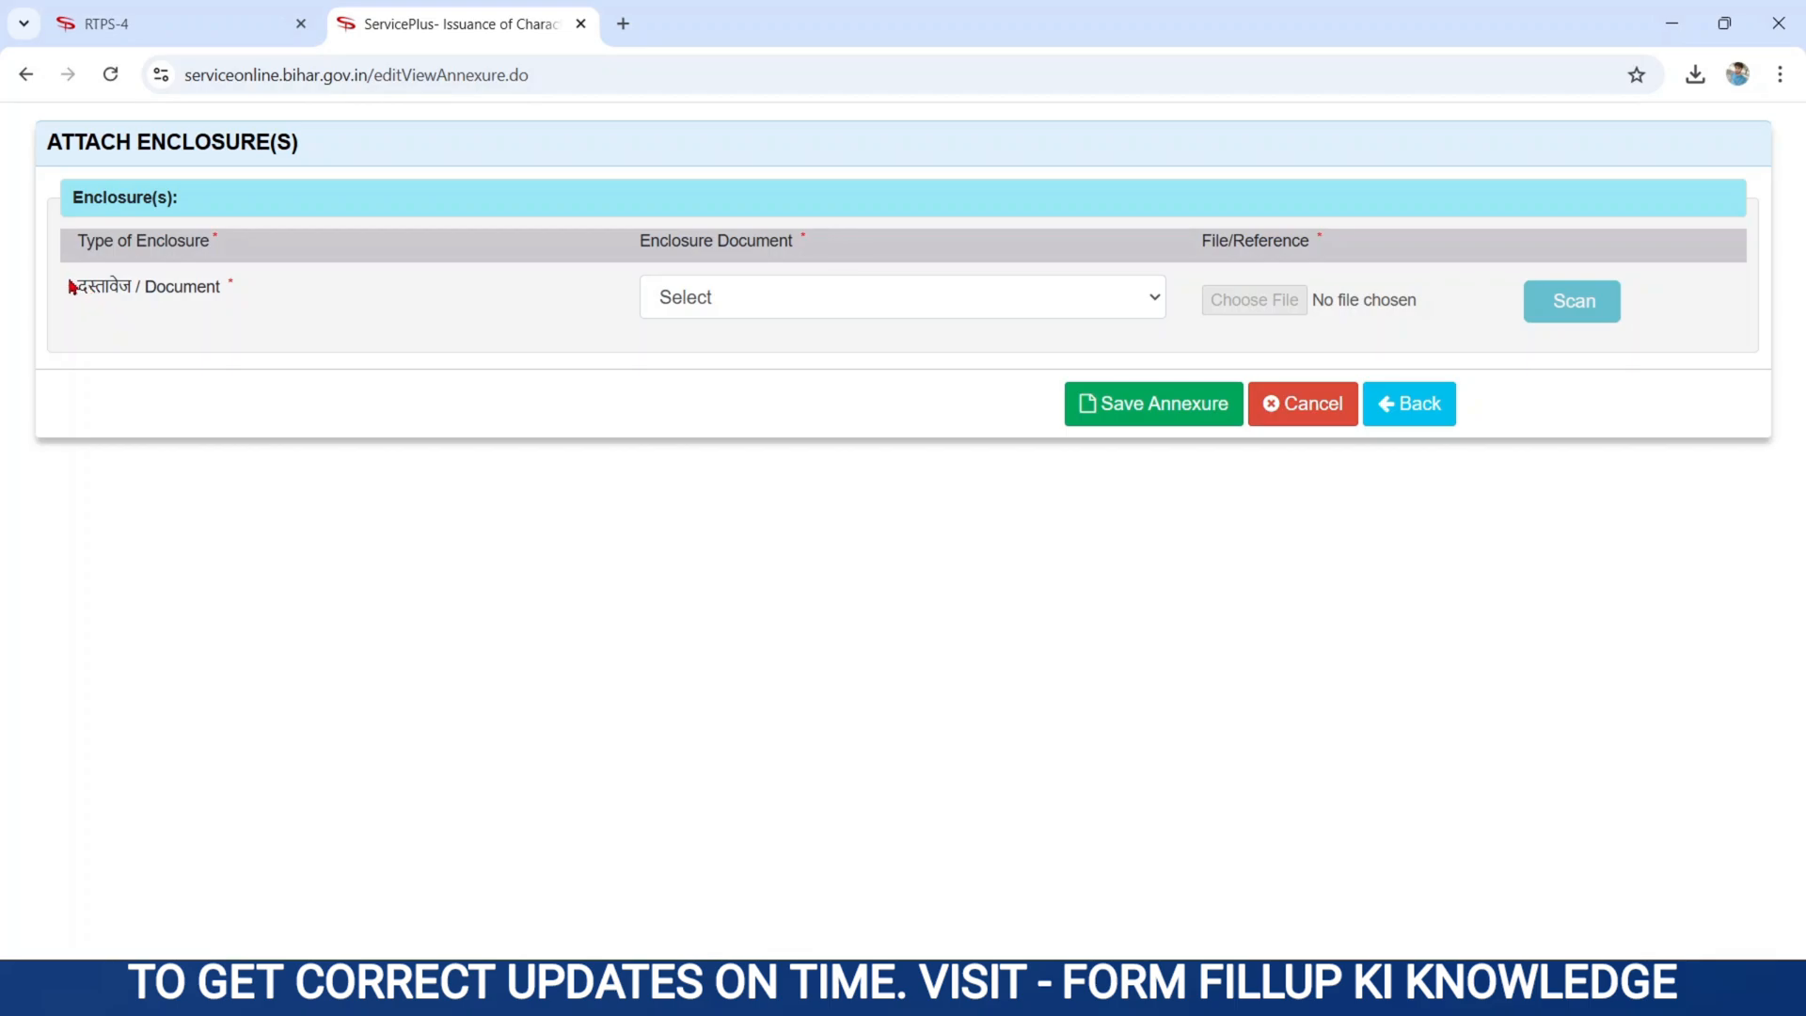
# - Attach the downloaded WhatsApp image as the आधार कार्ड enclosure and save the annexure
pyautogui.moveTo(69, 286); pyautogui.dragTo(238, 290)
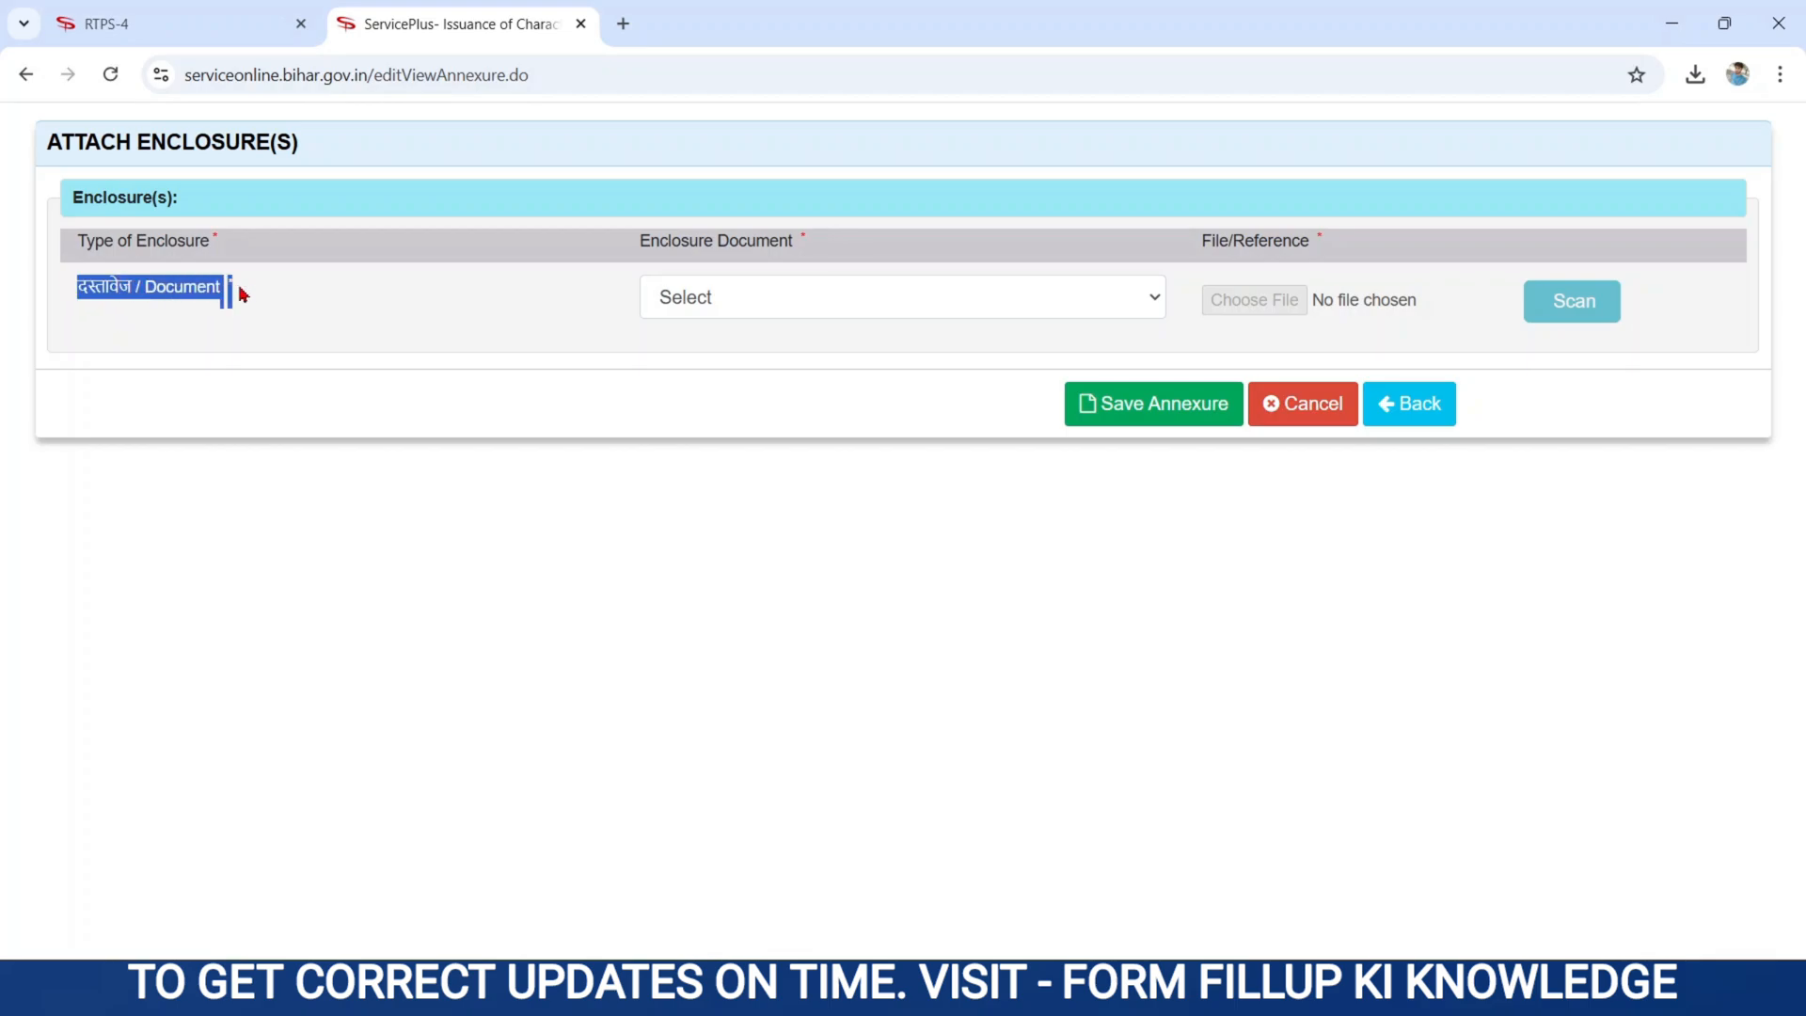
pyautogui.click(700, 306)
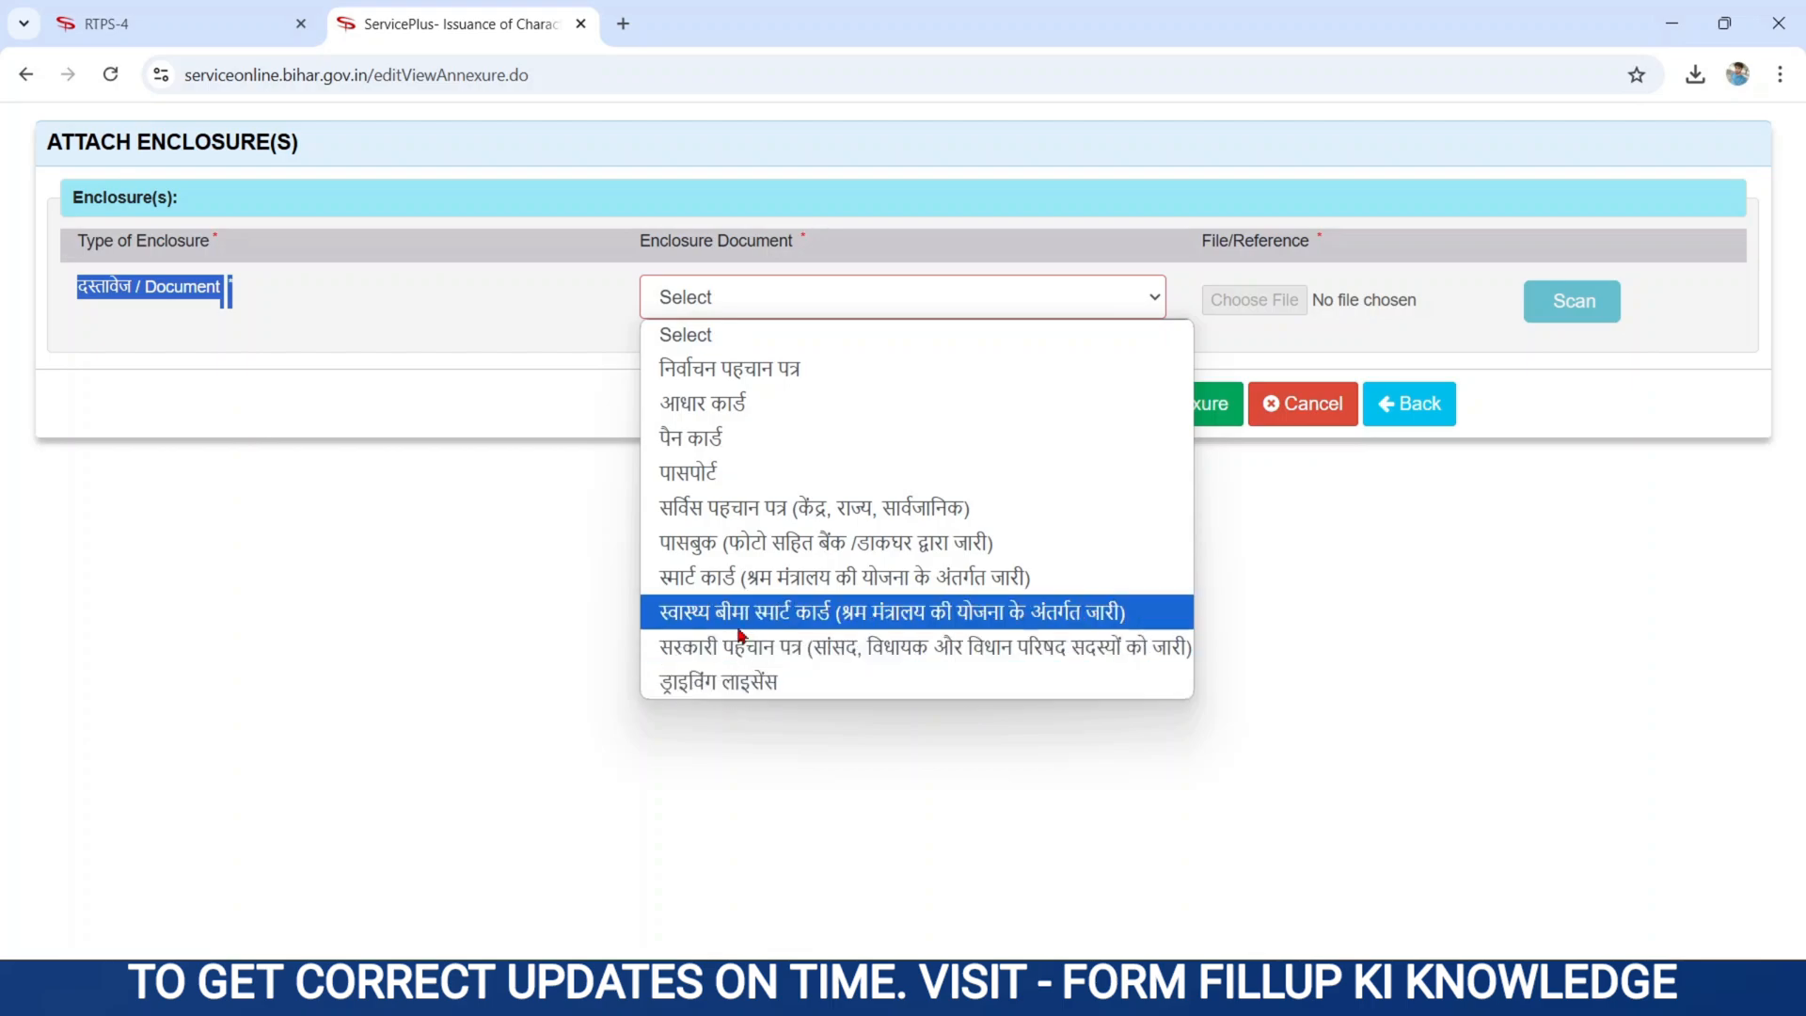
pyautogui.click(712, 414)
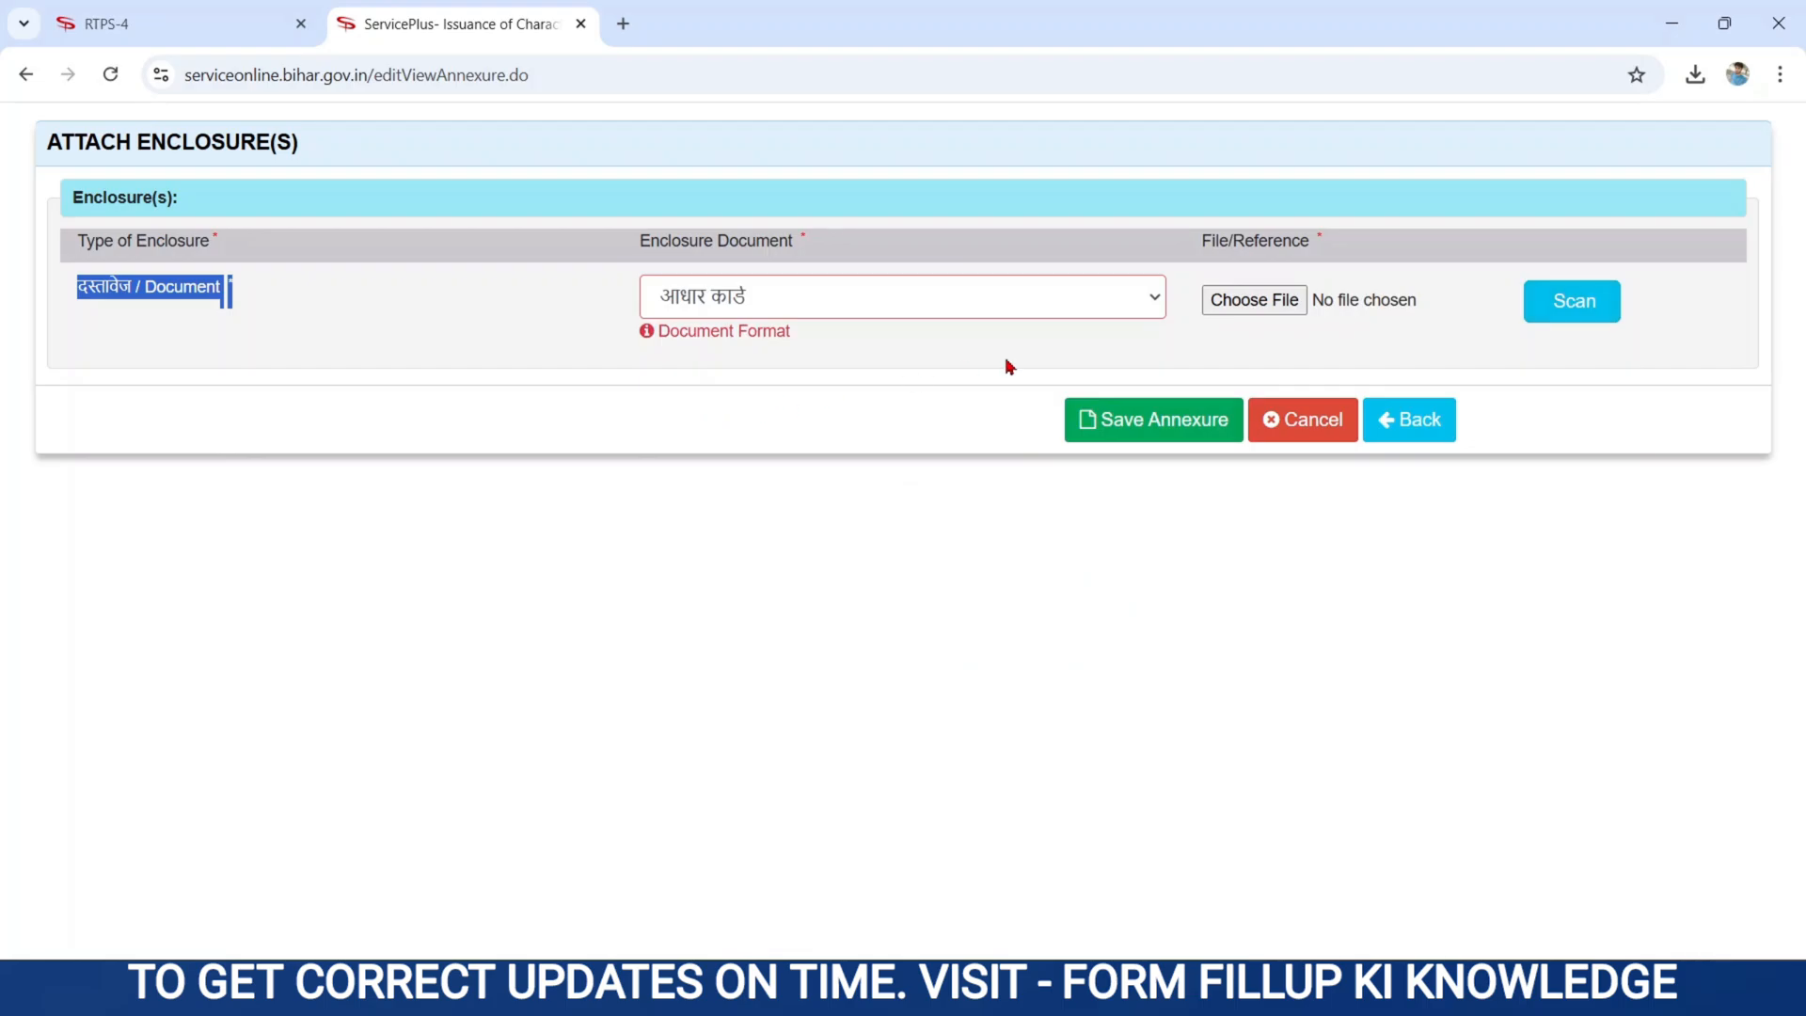
pyautogui.click(1238, 301)
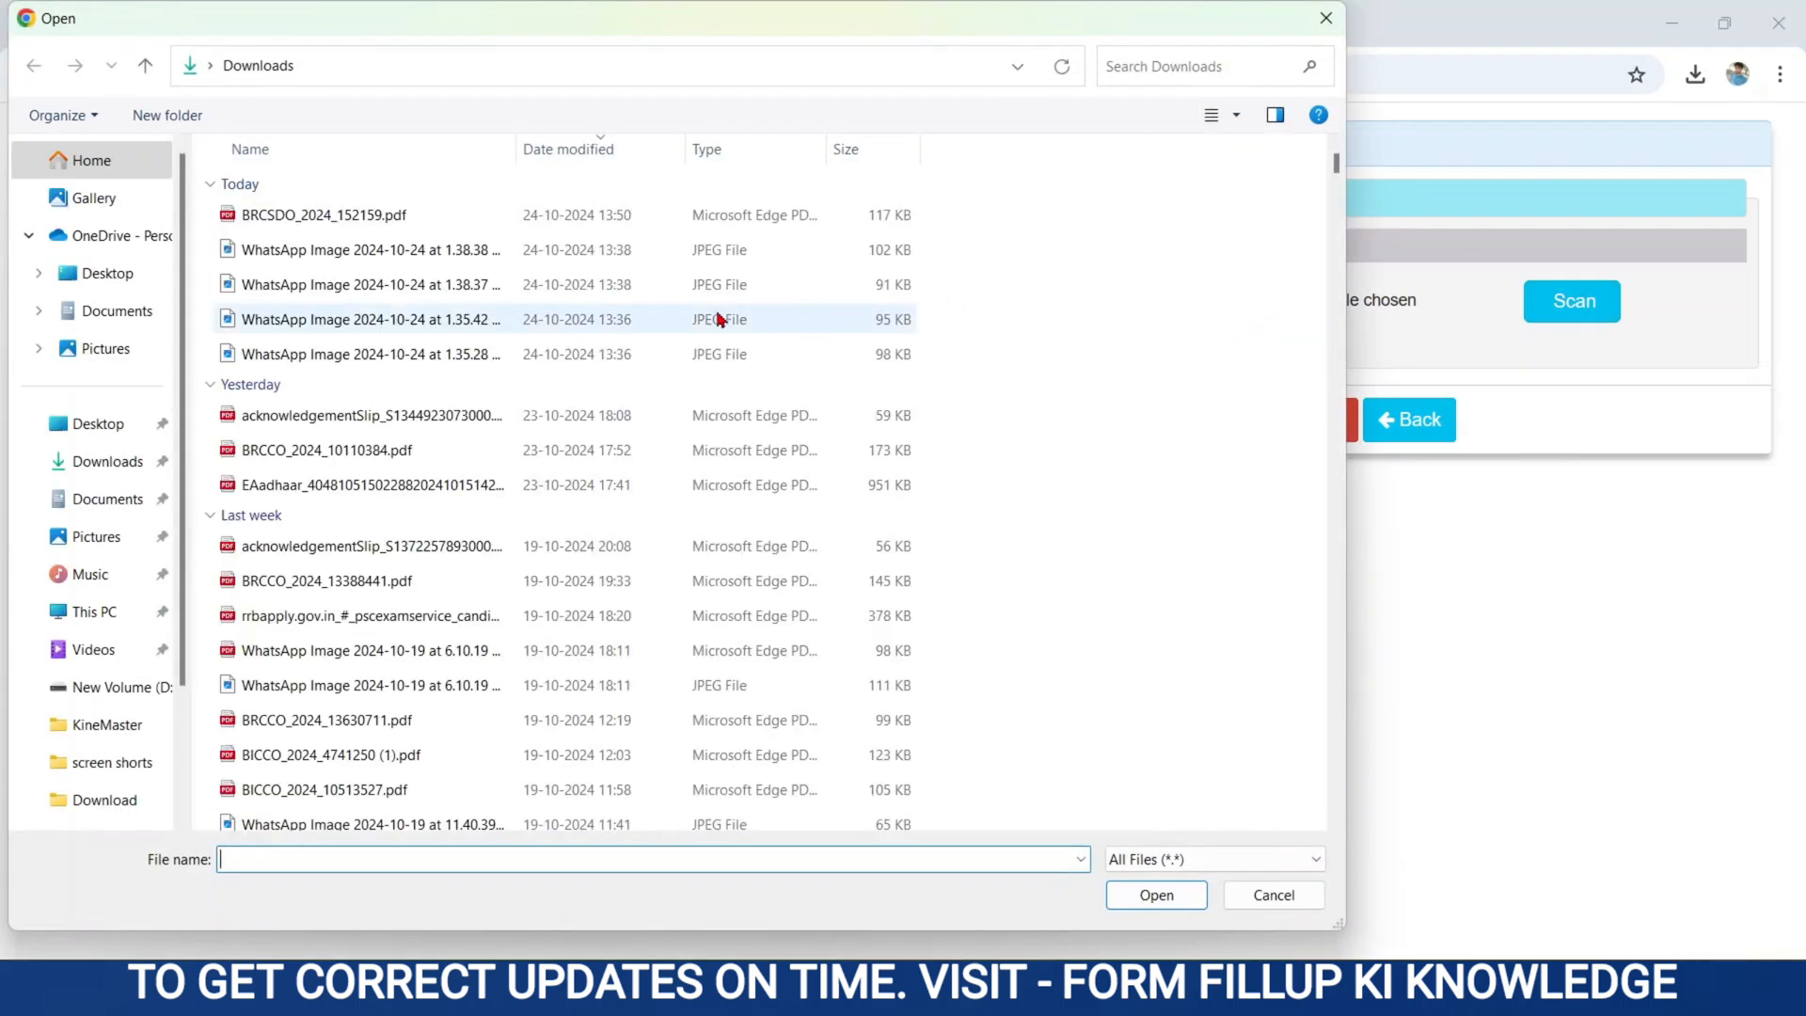
pyautogui.doubleClick(354, 319)
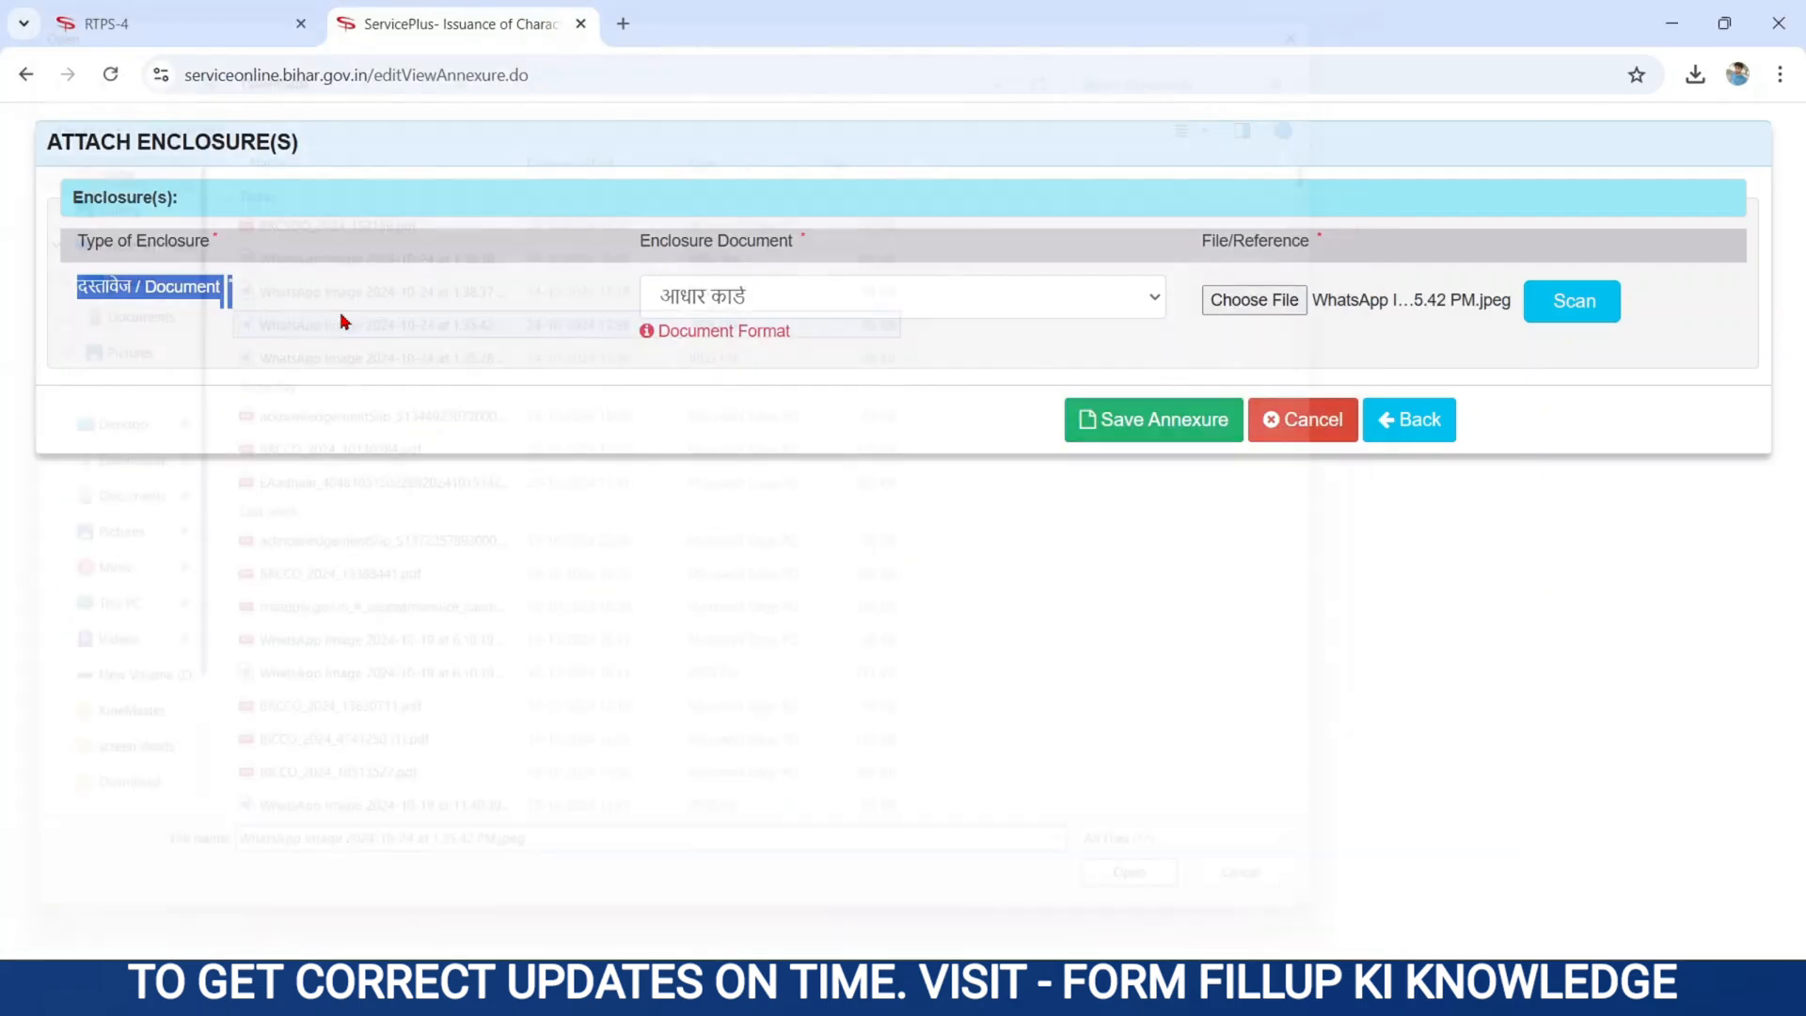
pyautogui.moveTo(785, 338)
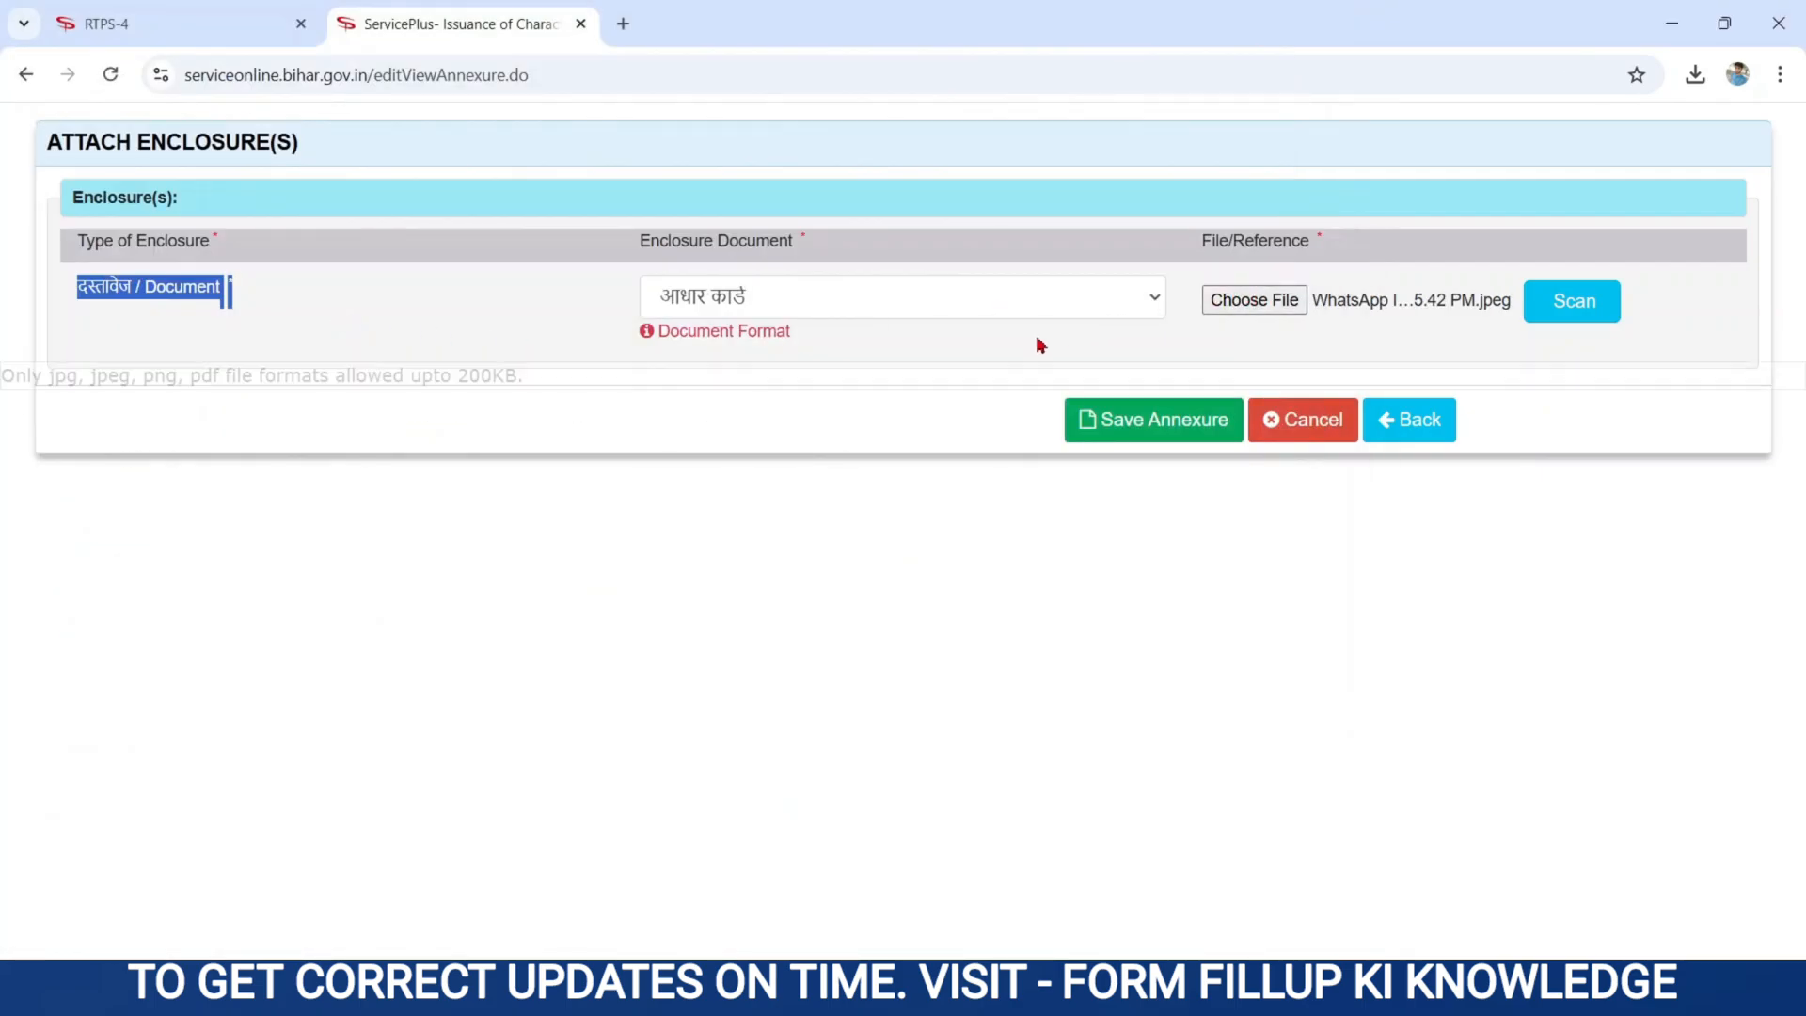
pyautogui.click(1135, 423)
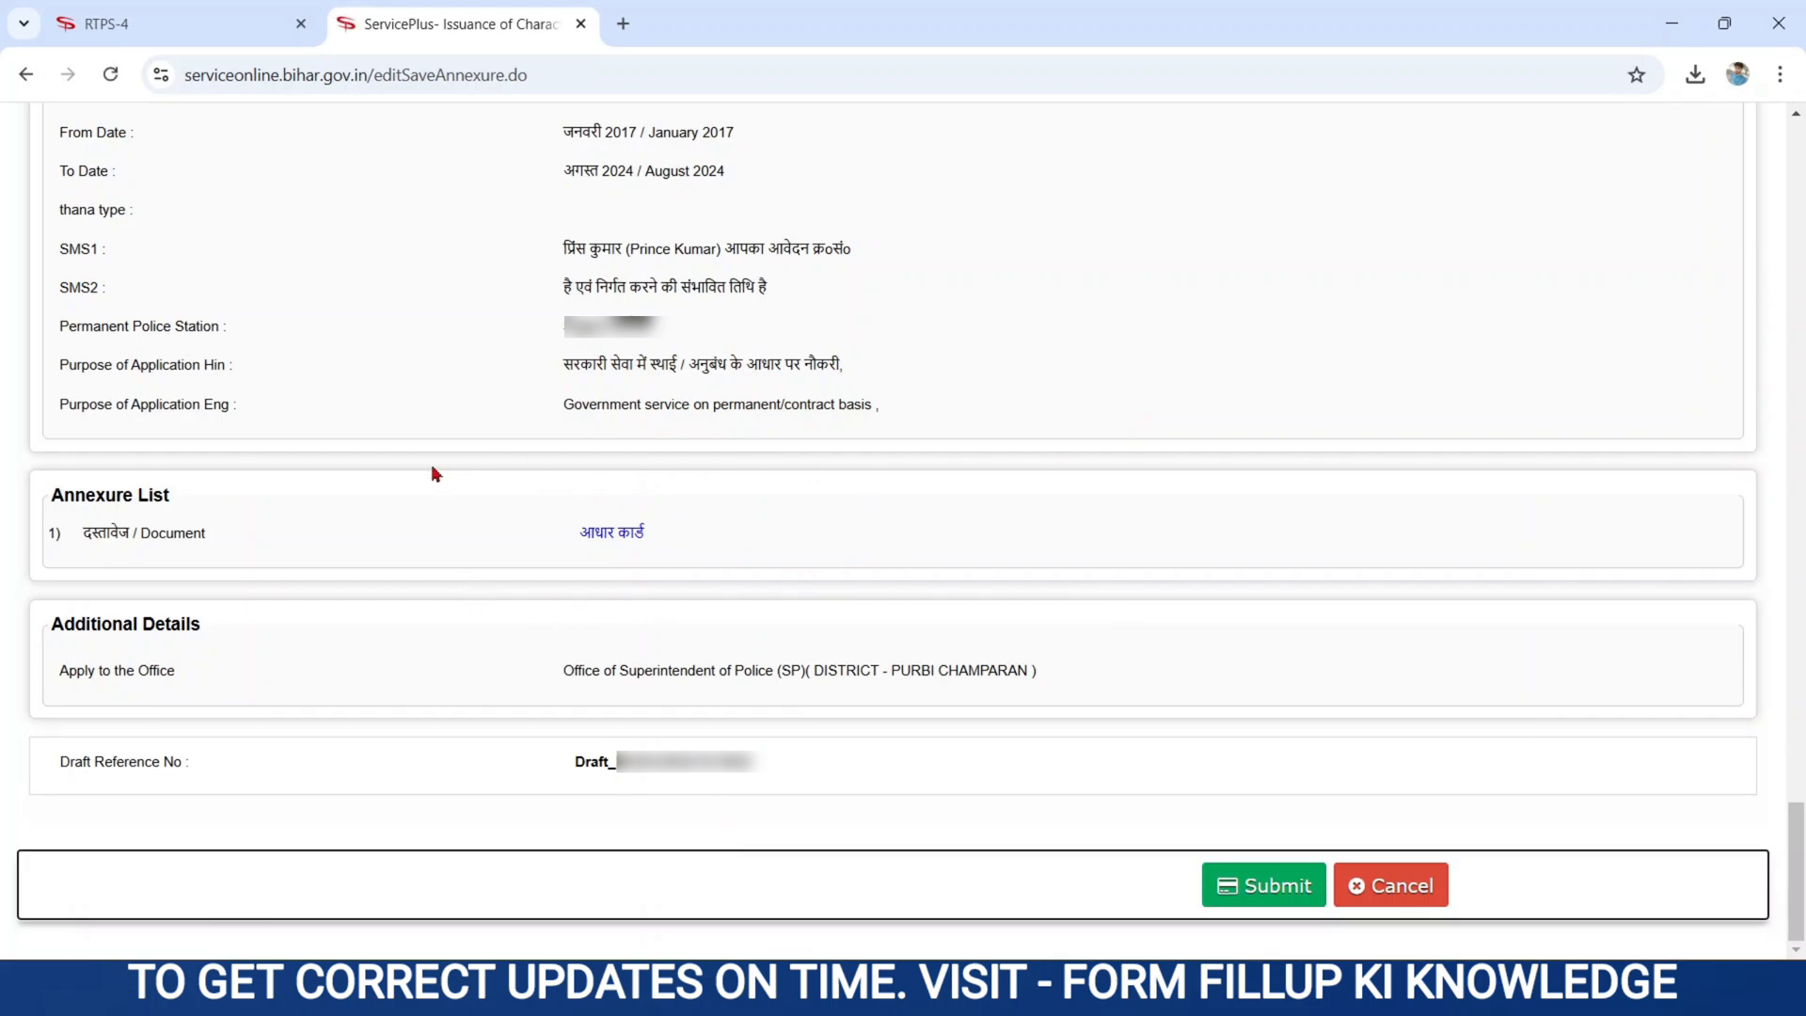
# - Confirm आधार कार्ड is listed in the Annexure List and submit the application
pyautogui.moveTo(44, 496); pyautogui.dragTo(654, 566)
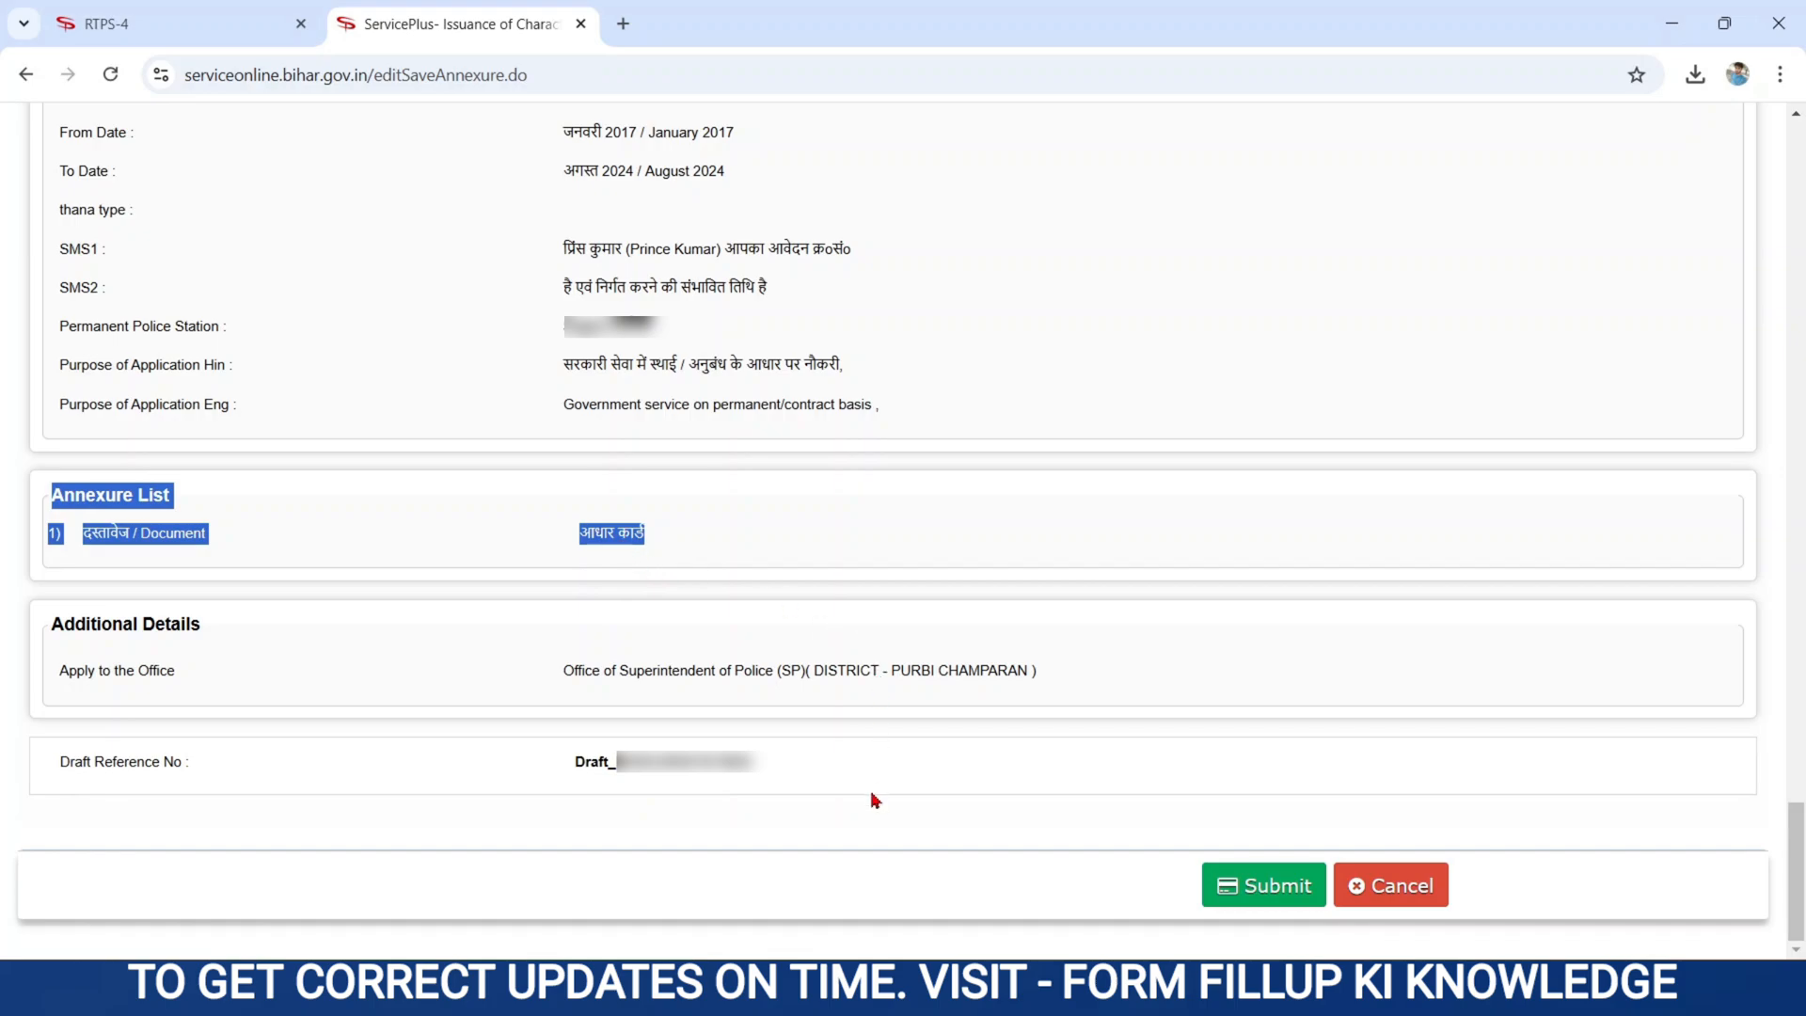
pyautogui.click(1253, 882)
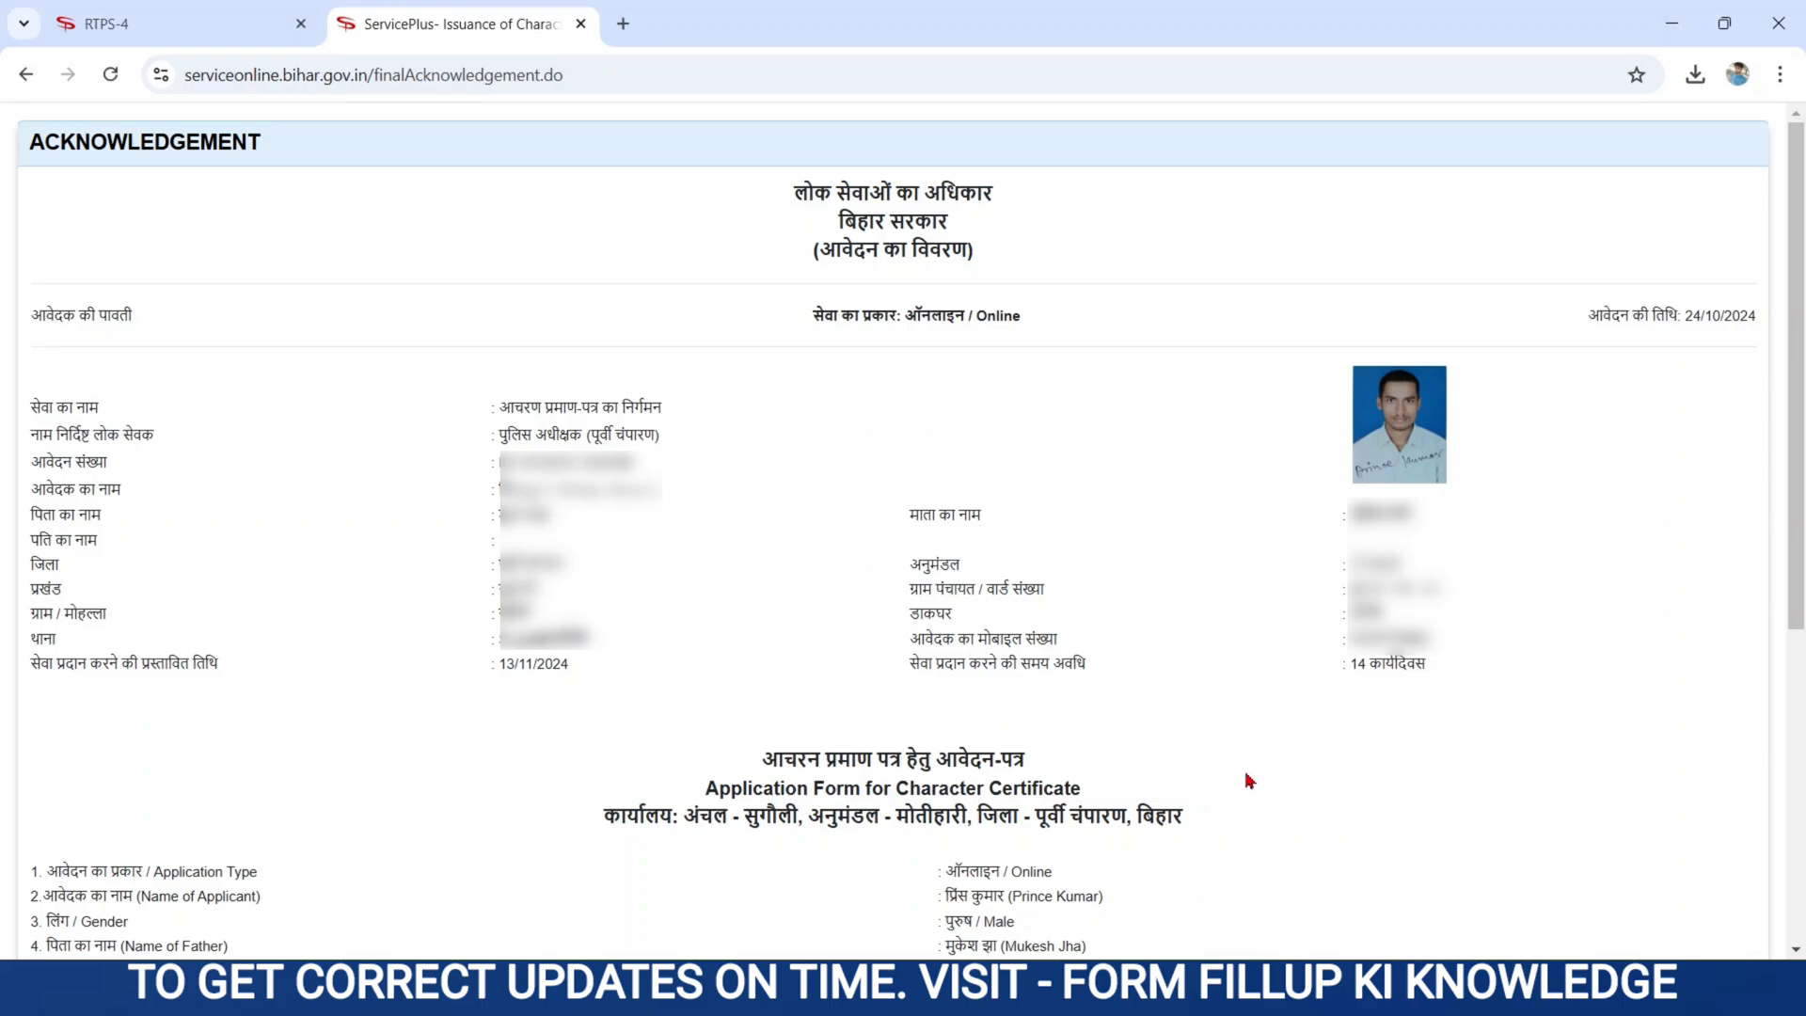
# - Export the acknowledgement receipt to a downloaded PDF
pyautogui.scroll(-5, 1249, 781)
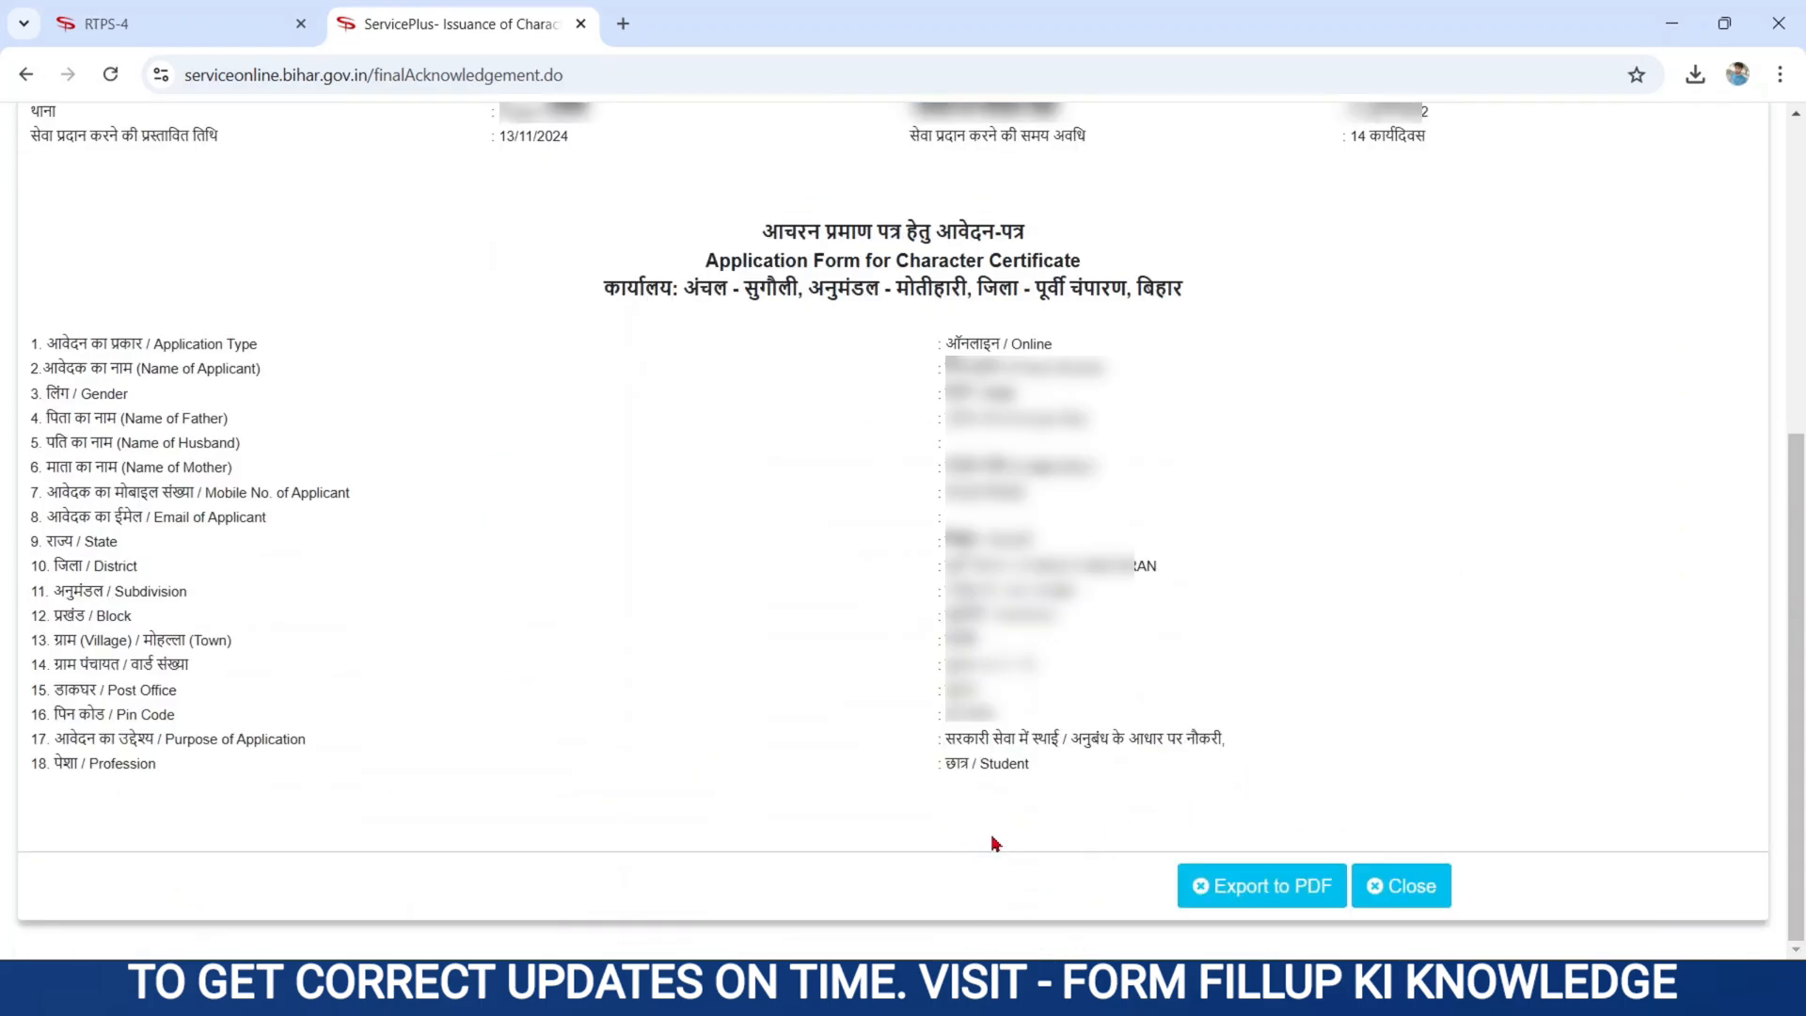
pyautogui.click(1224, 891)
pyautogui.scroll(5, 1334, 651)
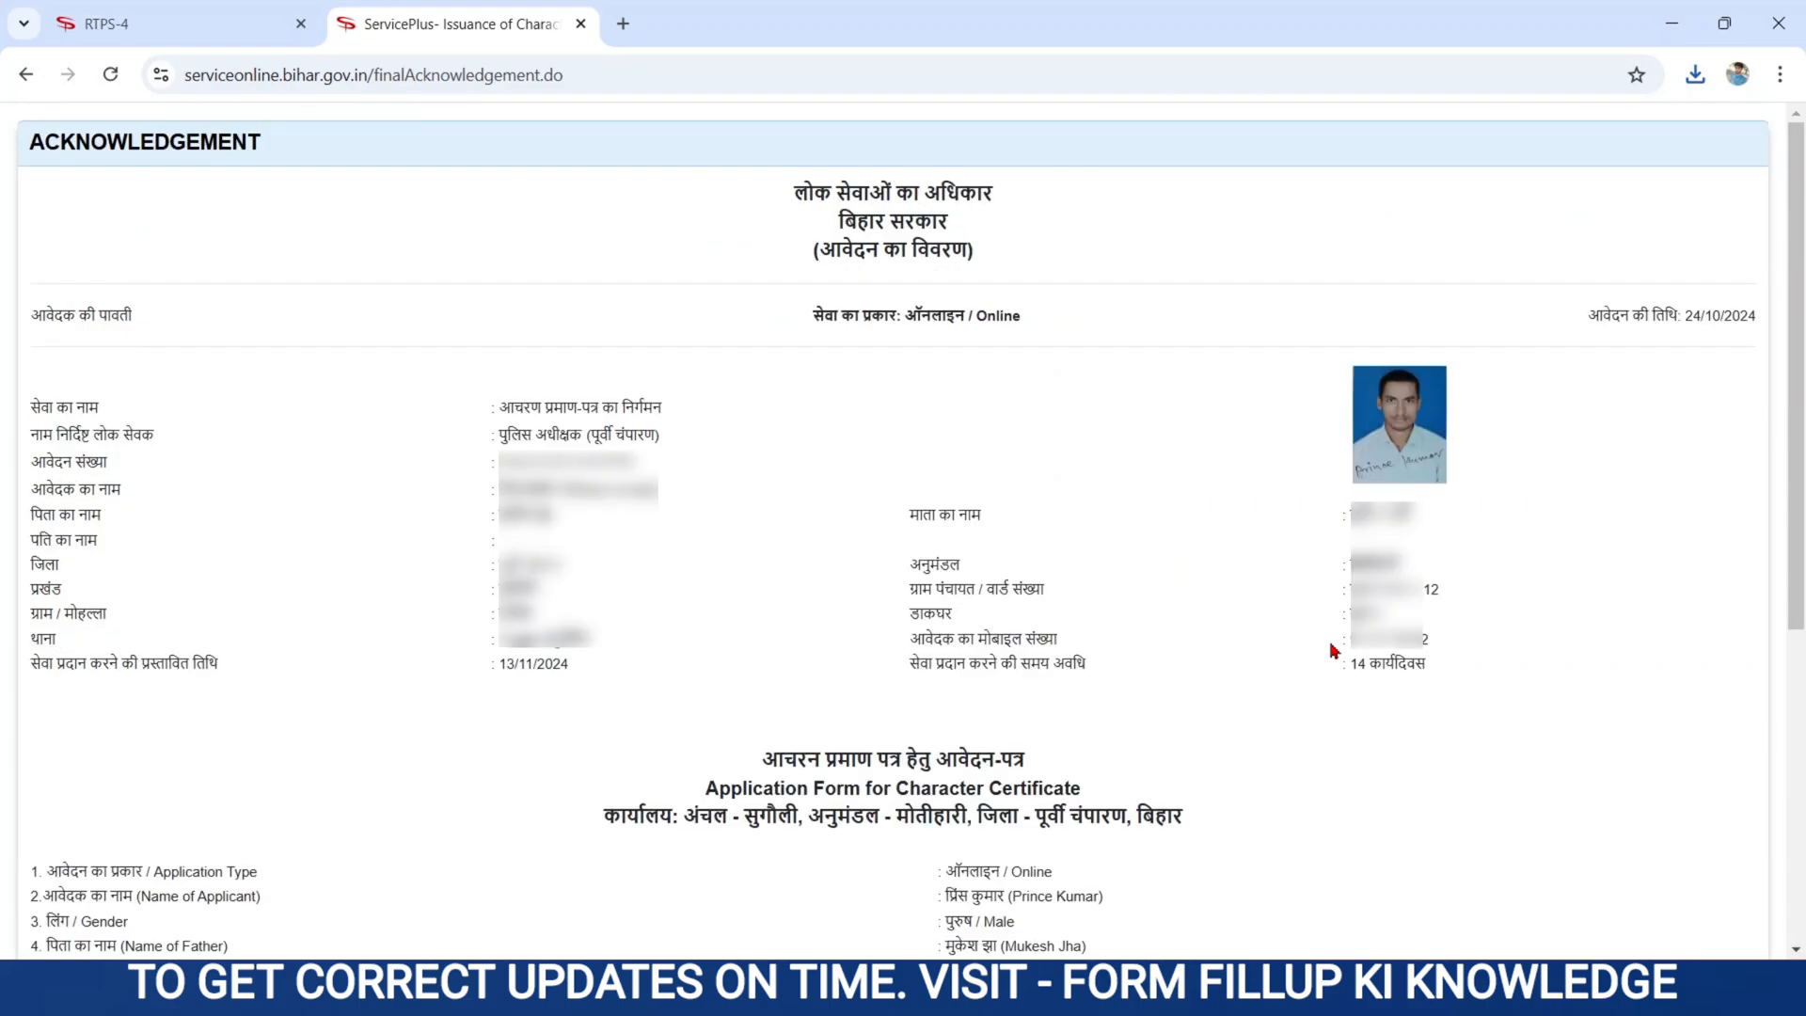